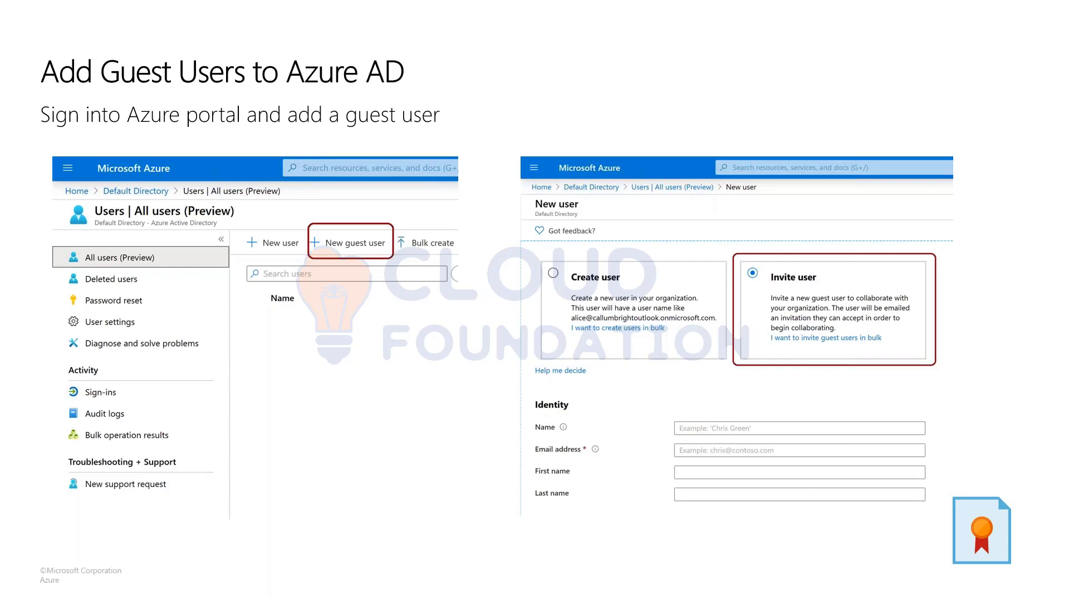
Switch windows away from the 'Add Guest Users to Azure AD' slide
{"action": "key", "text": "alt+Tab"}
{"action": "key", "text": "Tab"}
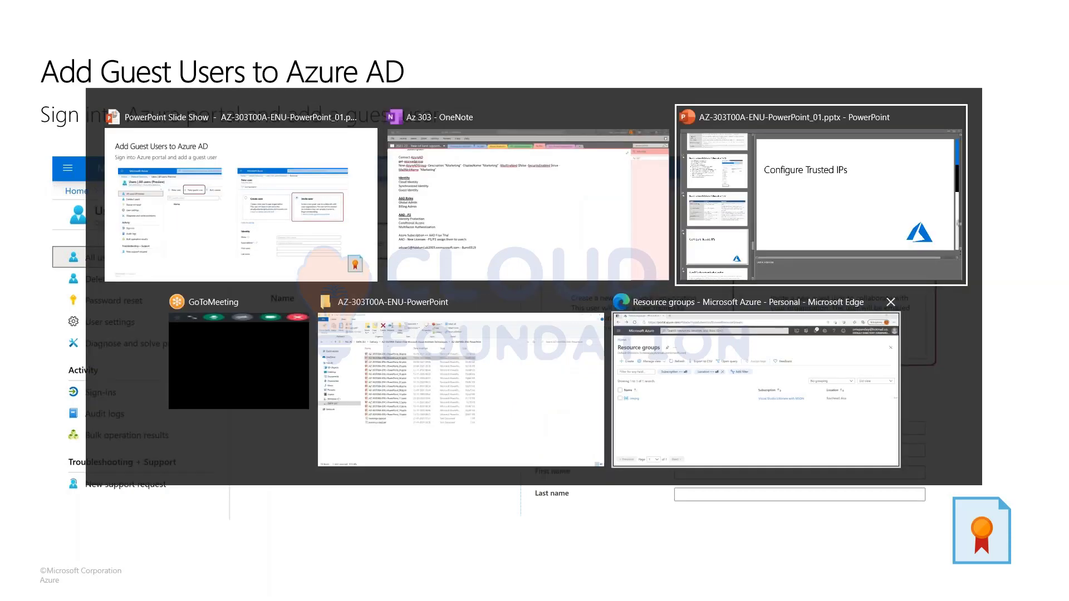
In Edge, go to Azure Active Directory and list the Default Directory's users
{"action": "key", "text": "Tab"}
{"action": "key", "text": "Tab"}
{"action": "key", "text": "Tab"}
{"action": "left_click", "coordinate": [762, 423]}
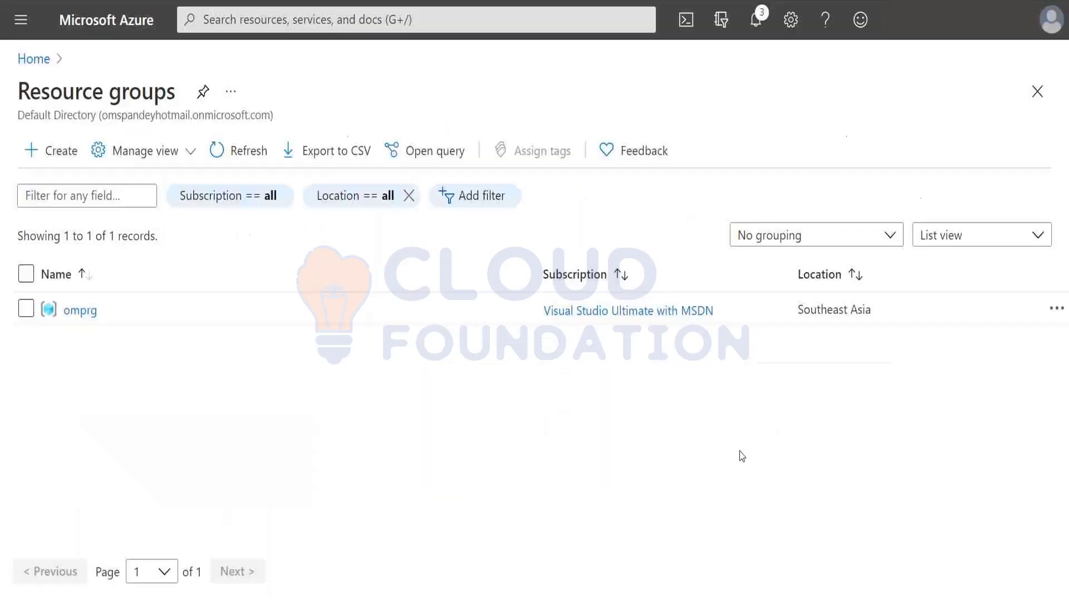
{"action": "left_click", "coordinate": [21, 19]}
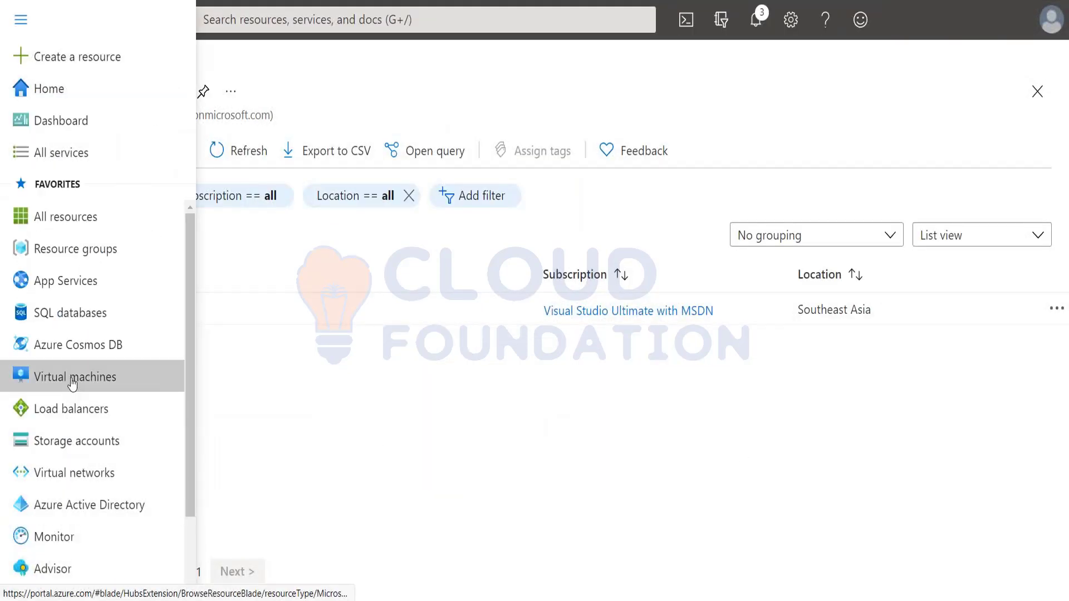
{"action": "left_click", "coordinate": [55, 511]}
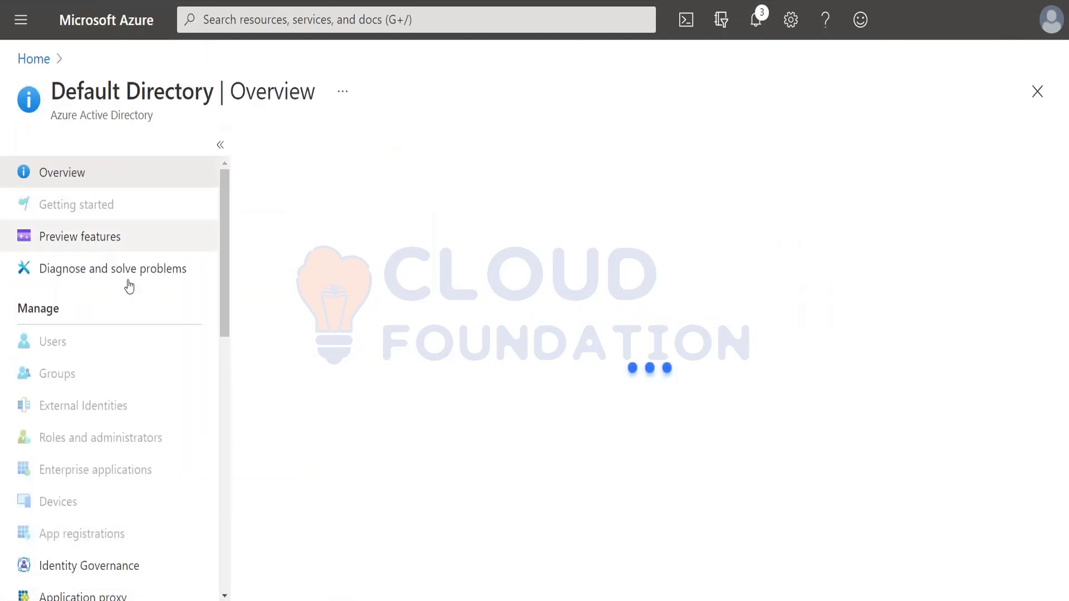
{"action": "left_click", "coordinate": [62, 350]}
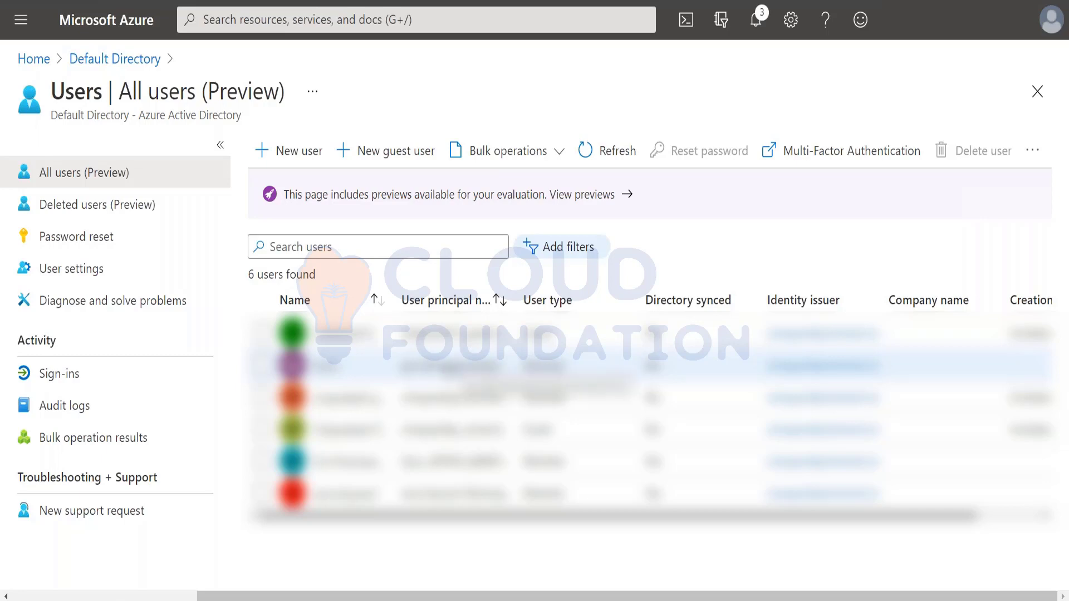
Start a new guest invitation and enter the guest's display name and e-mail address
{"action": "left_click", "coordinate": [374, 159]}
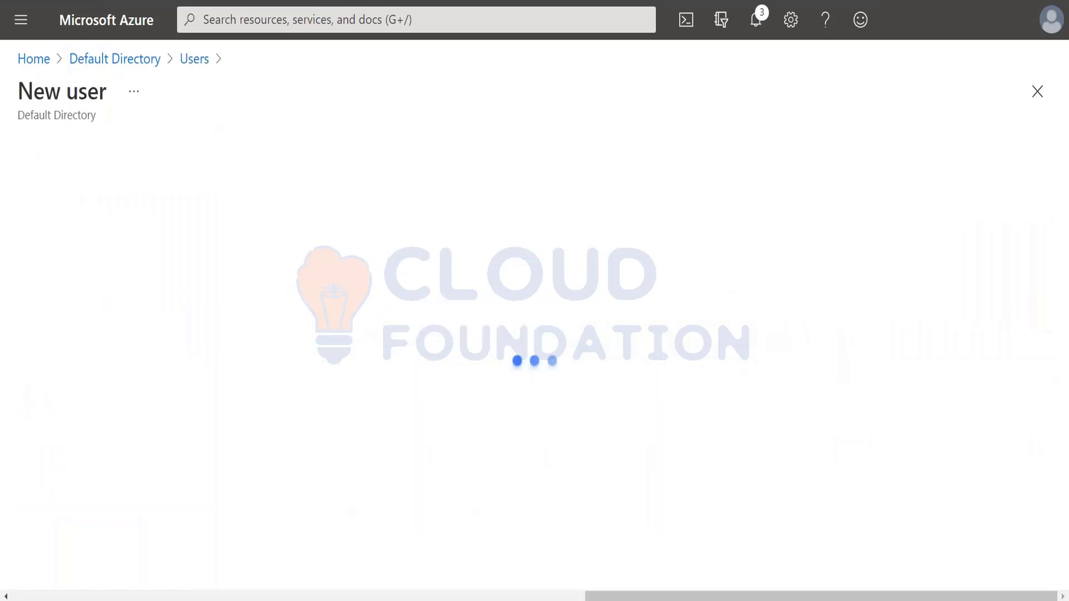
{"action": "scroll", "coordinate": [291, 437], "scroll_direction": "down", "scroll_amount": 6}
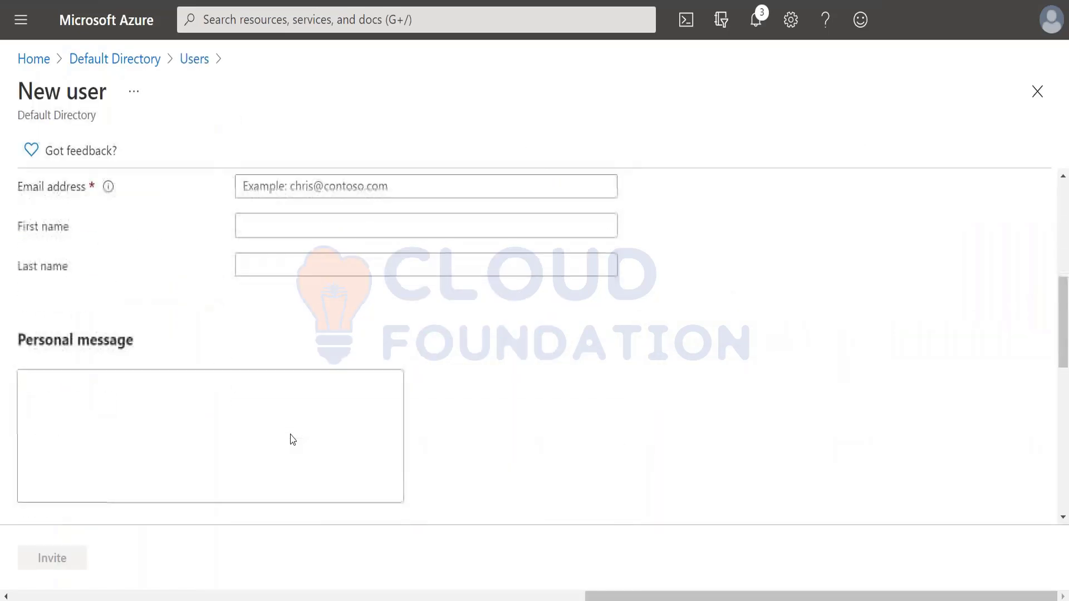
{"action": "scroll", "coordinate": [291, 440], "scroll_direction": "down", "scroll_amount": 10}
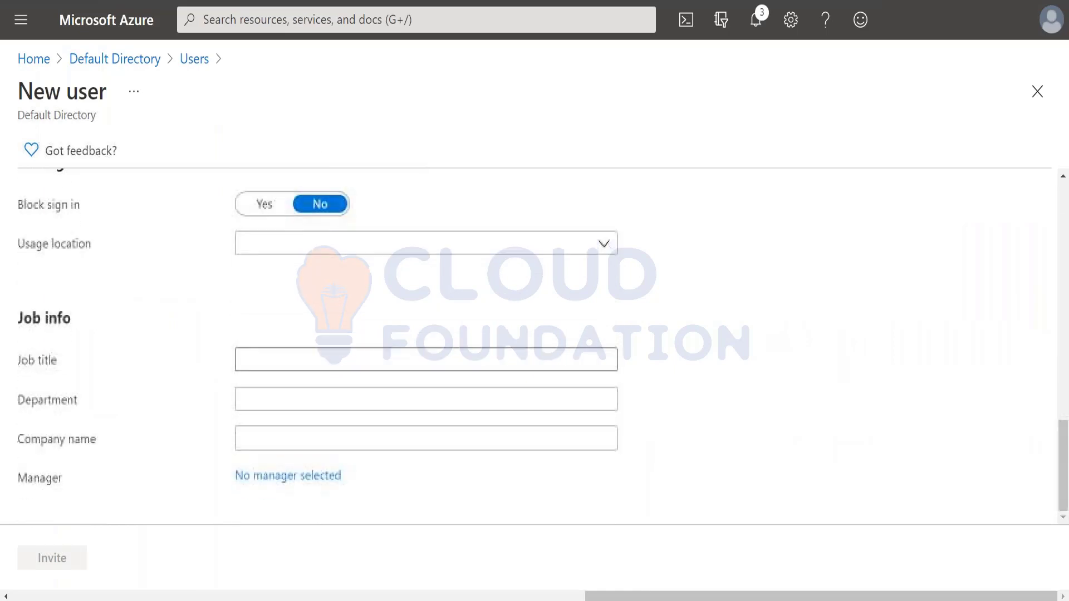
{"action": "scroll", "coordinate": [534, 345], "scroll_direction": "up", "scroll_amount": 12}
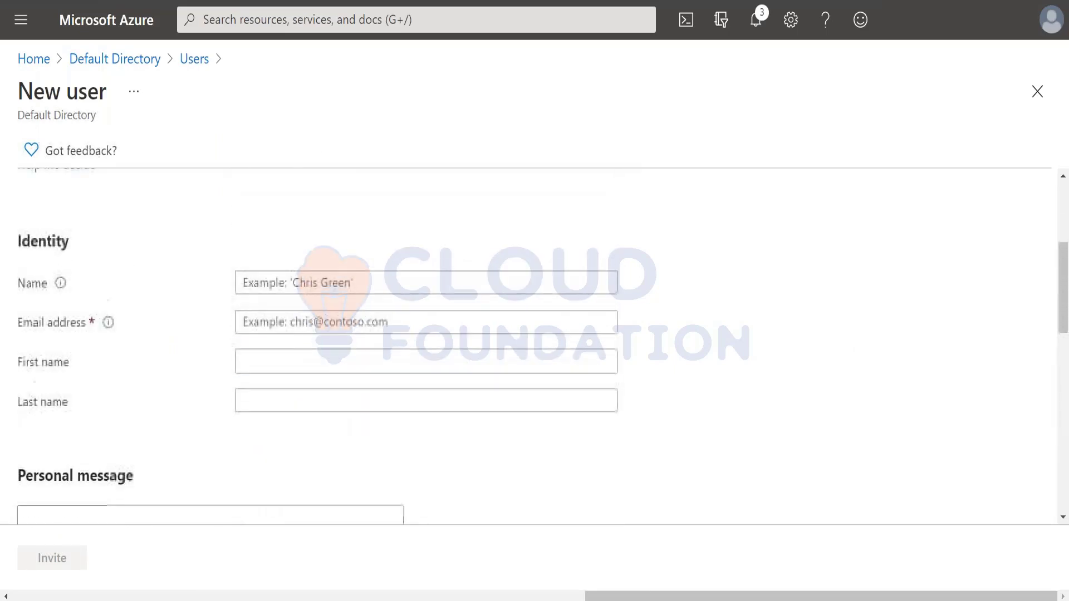
{"action": "scroll", "coordinate": [293, 406], "scroll_direction": "up", "scroll_amount": 4}
{"action": "scroll", "coordinate": [299, 312], "scroll_direction": "down", "scroll_amount": 4}
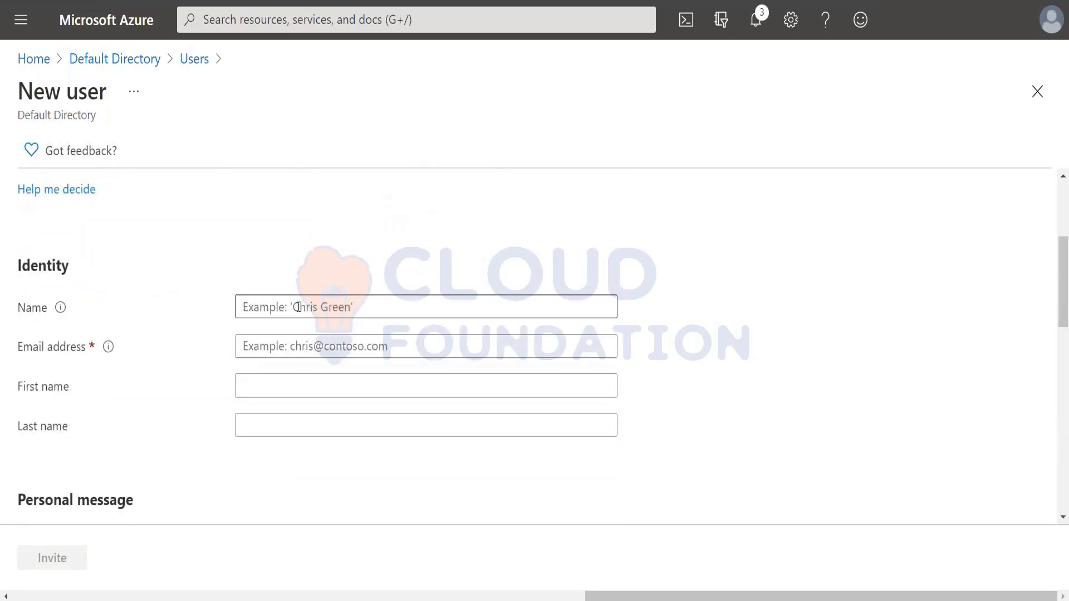
{"action": "left_click", "coordinate": [299, 307]}
{"action": "type", "text": "subh"}
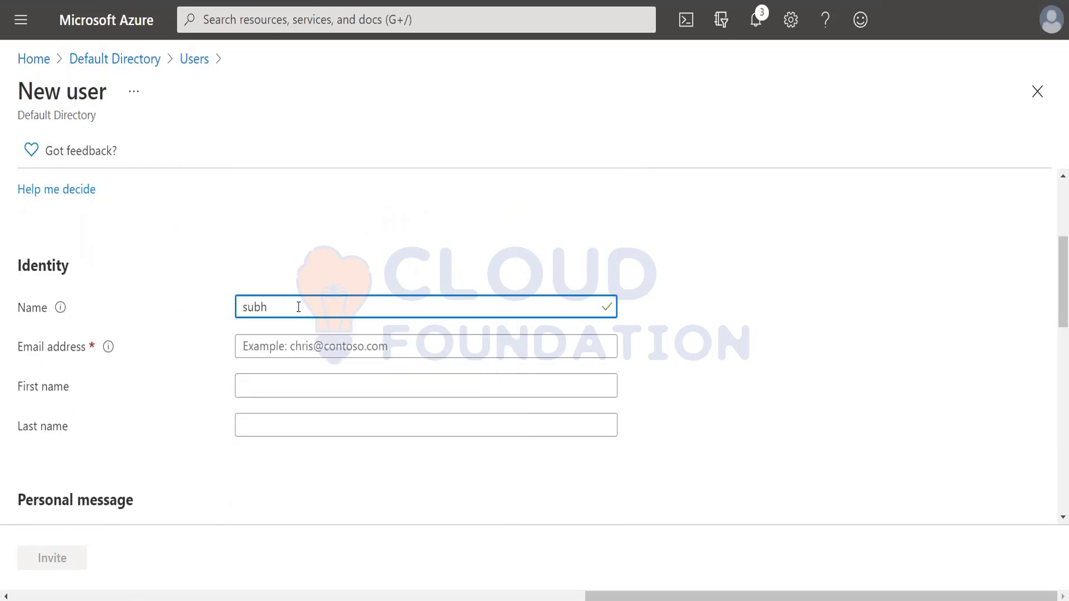
{"action": "key", "text": "BackSpace"}
{"action": "type", "text": "ash"}
{"action": "key", "text": "Tab"}
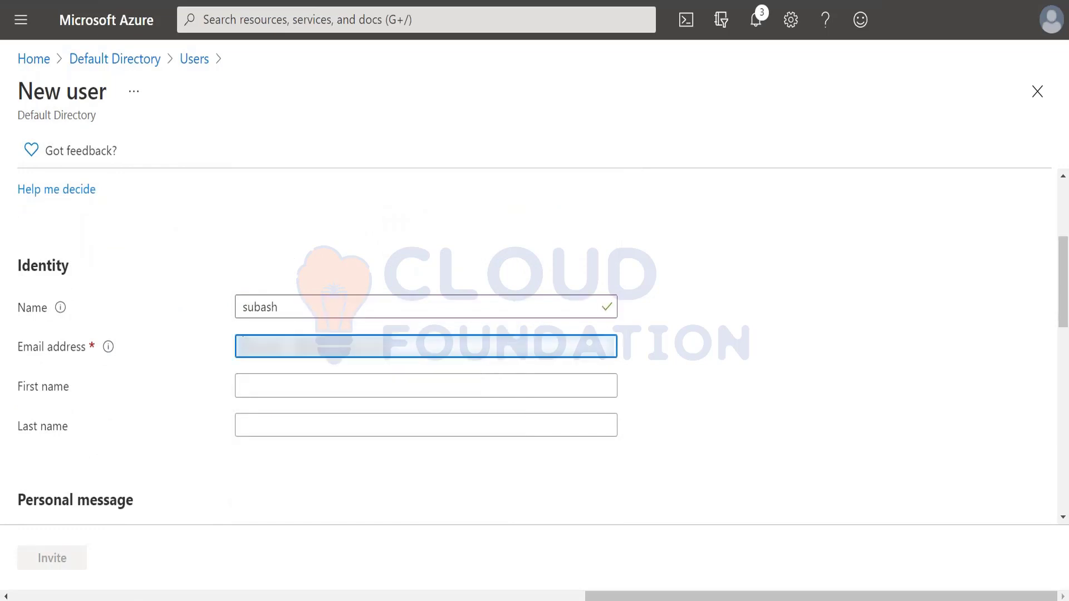
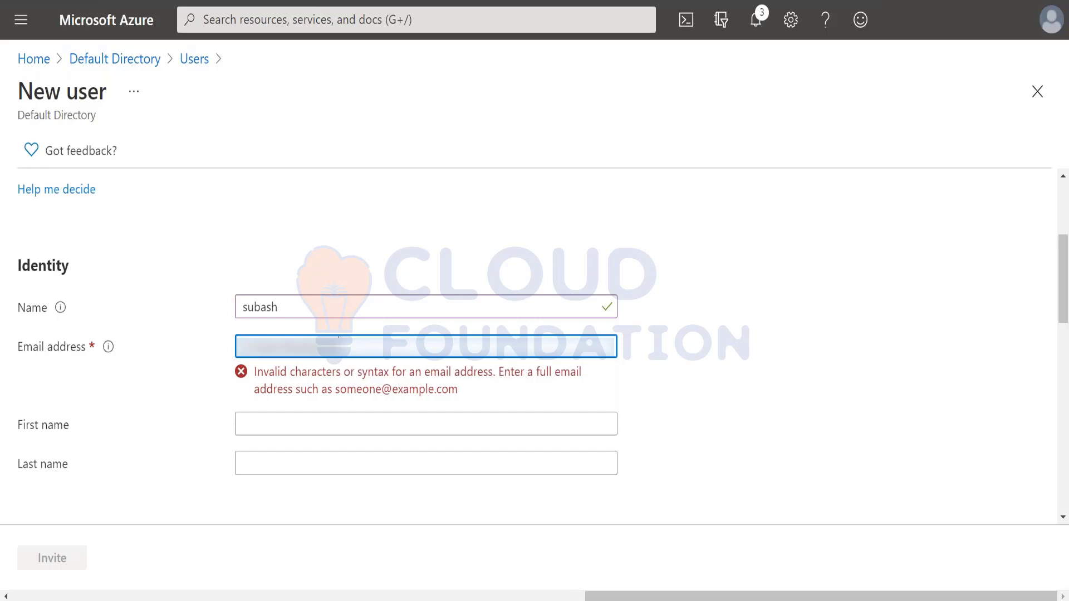
Enter the guest's first name, leaving the personal message empty
{"action": "left_click", "coordinate": [305, 384]}
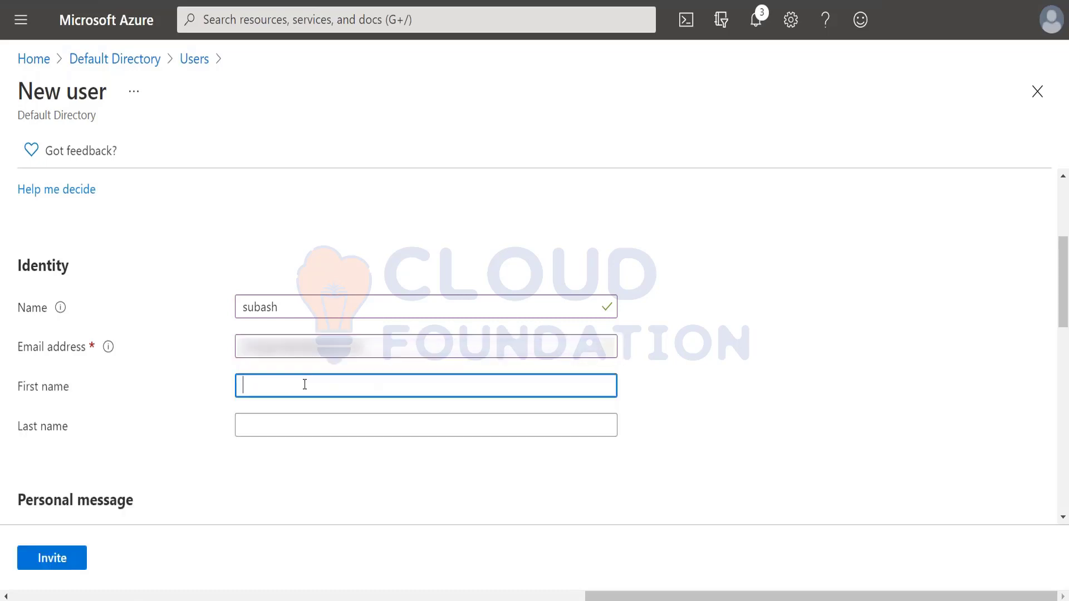
{"action": "type", "text": "subash"}
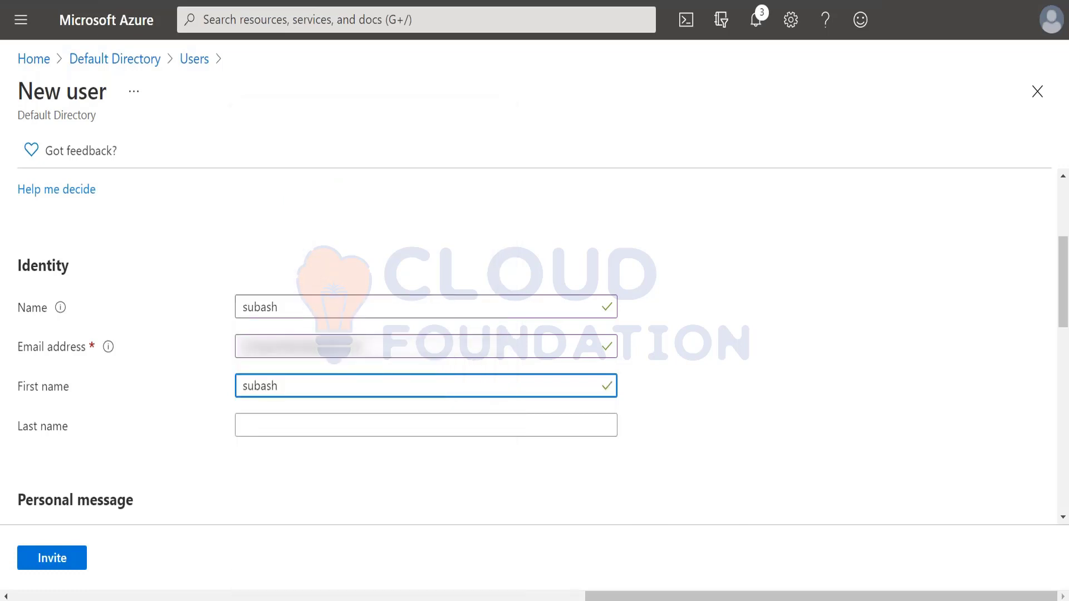
{"action": "left_click", "coordinate": [292, 426]}
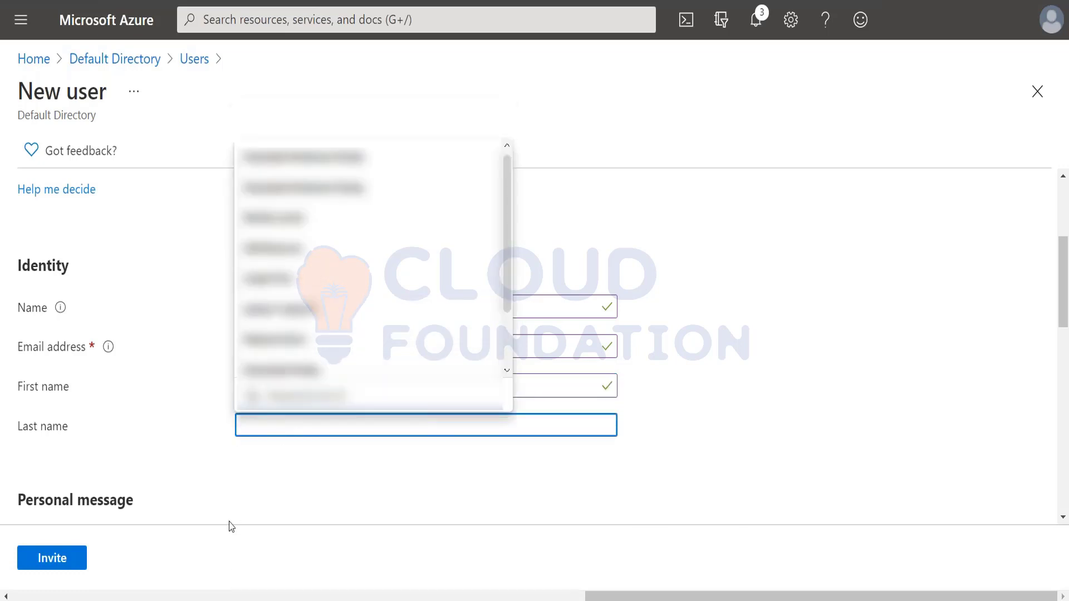
{"action": "left_click", "coordinate": [244, 483]}
{"action": "scroll", "coordinate": [248, 468], "scroll_direction": "down", "scroll_amount": 5}
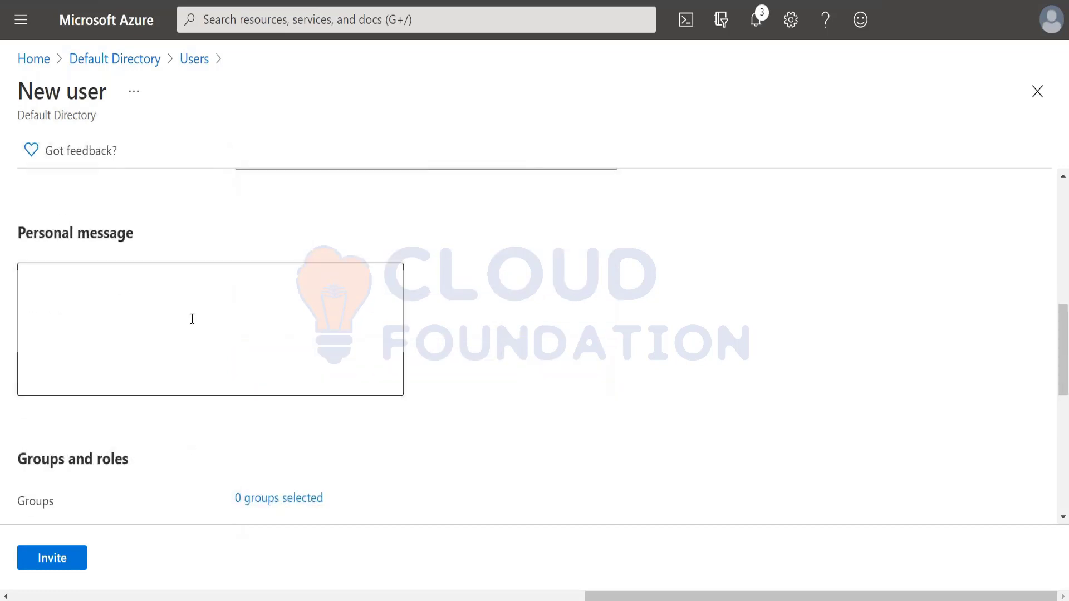
{"action": "left_click", "coordinate": [200, 294]}
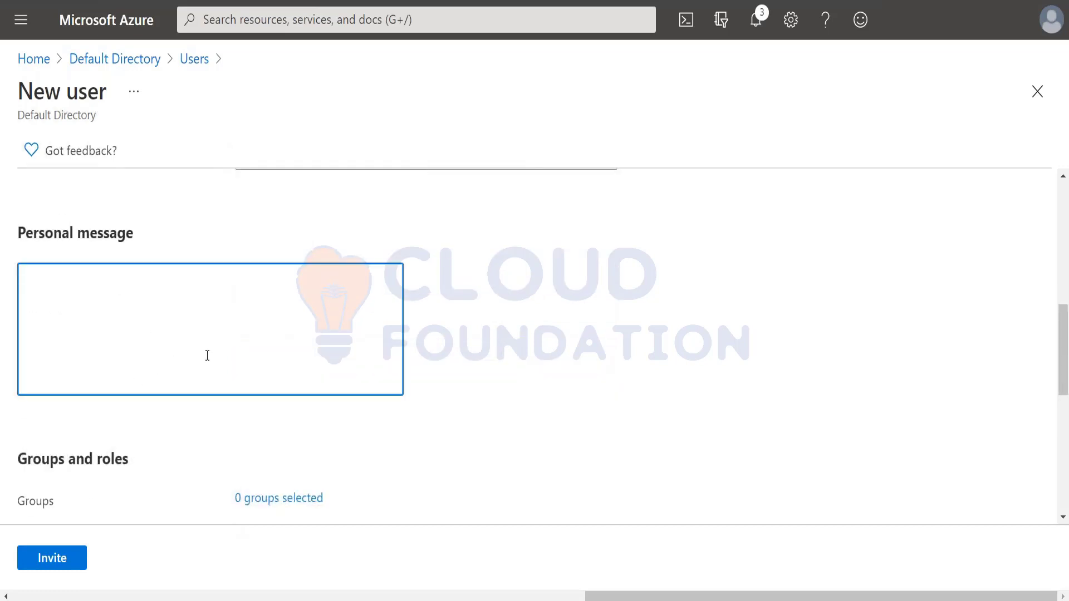
{"action": "scroll", "coordinate": [185, 318], "scroll_direction": "down", "scroll_amount": 4}
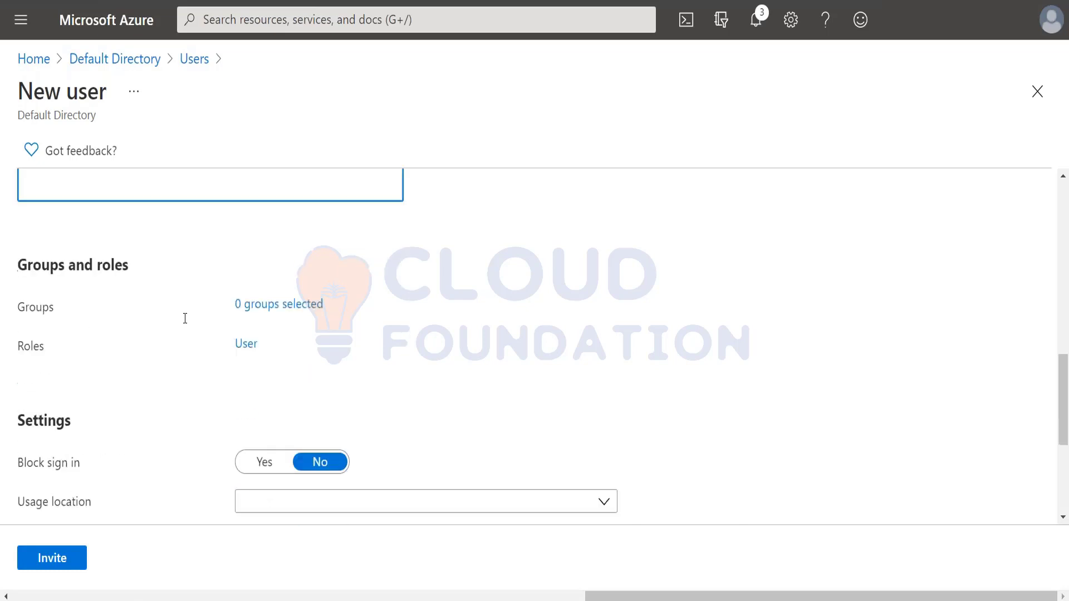
Add the invited guest to the Marketing group
{"action": "left_click", "coordinate": [311, 285]}
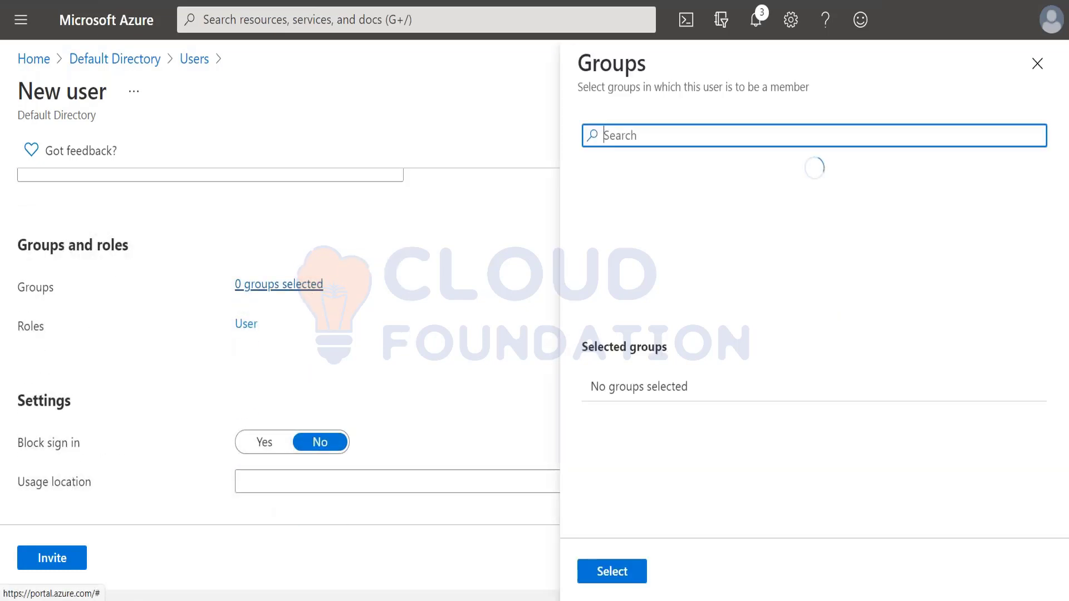
{"action": "left_click", "coordinate": [656, 239]}
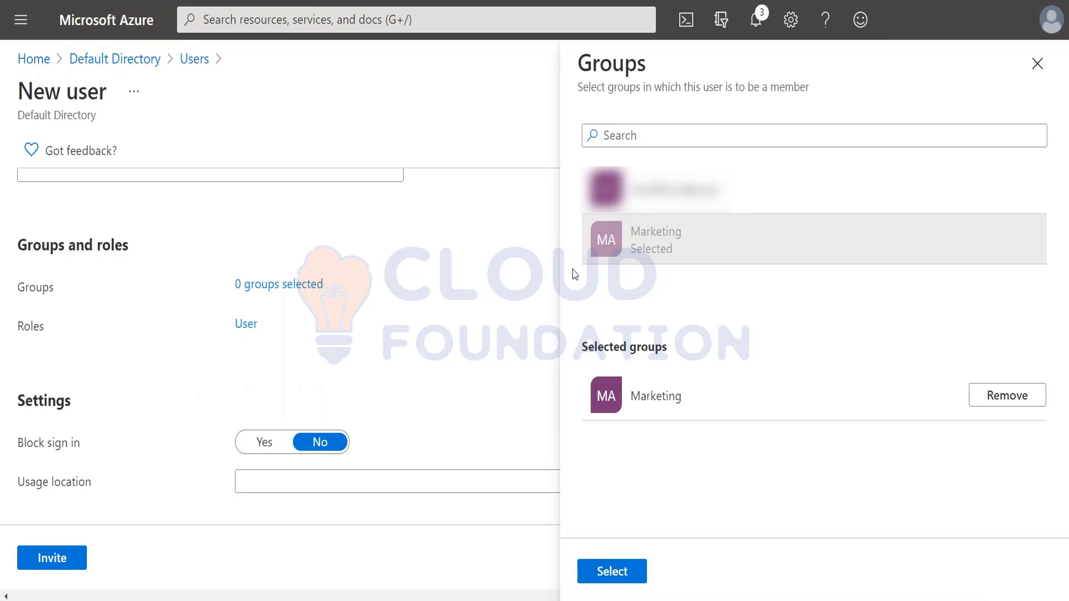
{"action": "left_click", "coordinate": [613, 572]}
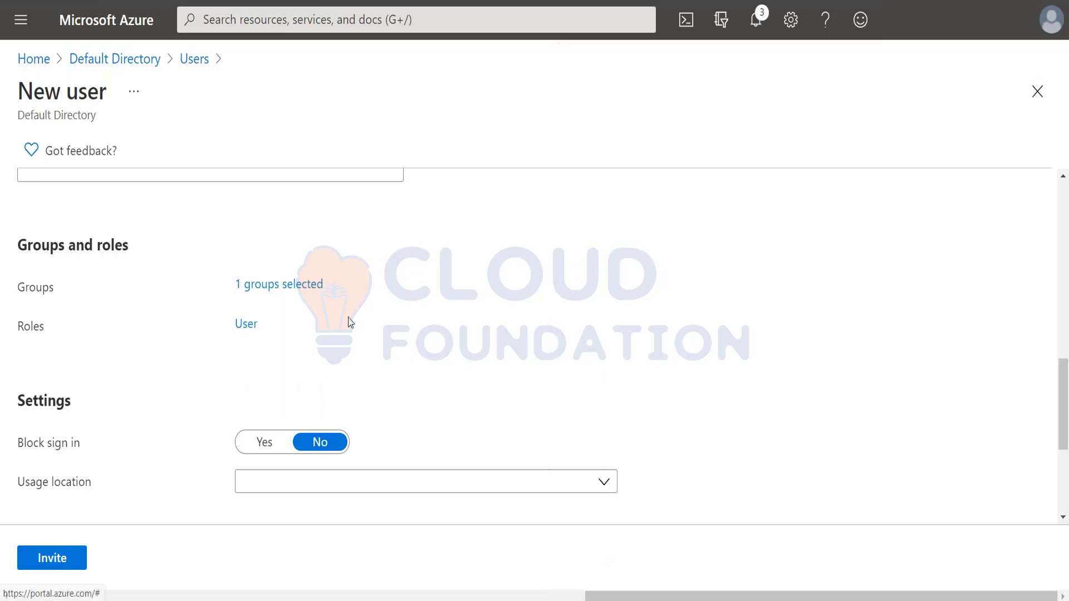
Assign the guest the Application developer directory role
{"action": "left_click", "coordinate": [247, 327]}
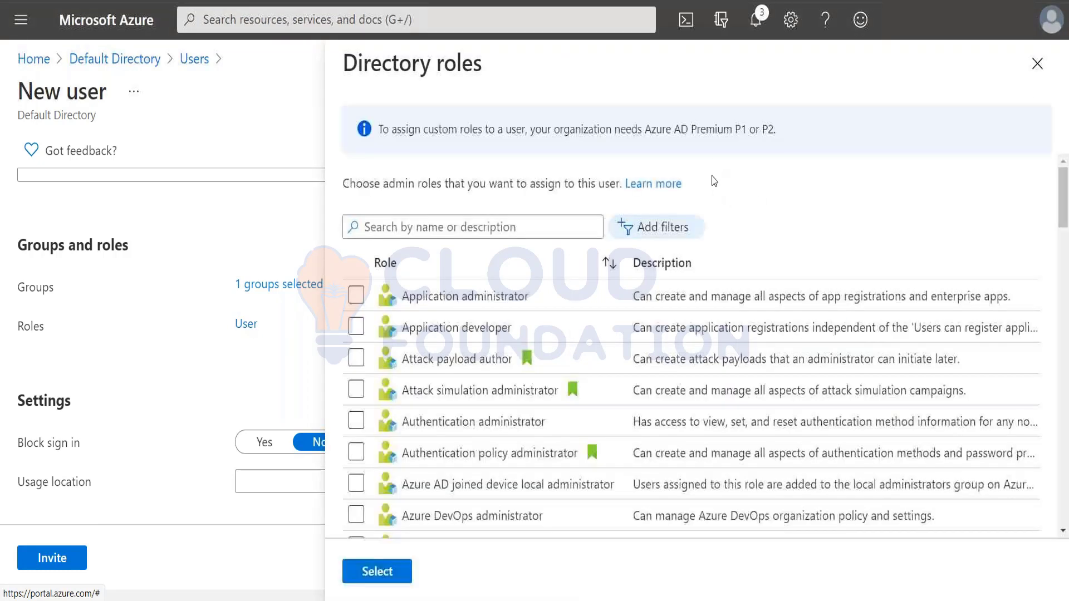
{"action": "left_click", "coordinate": [492, 333]}
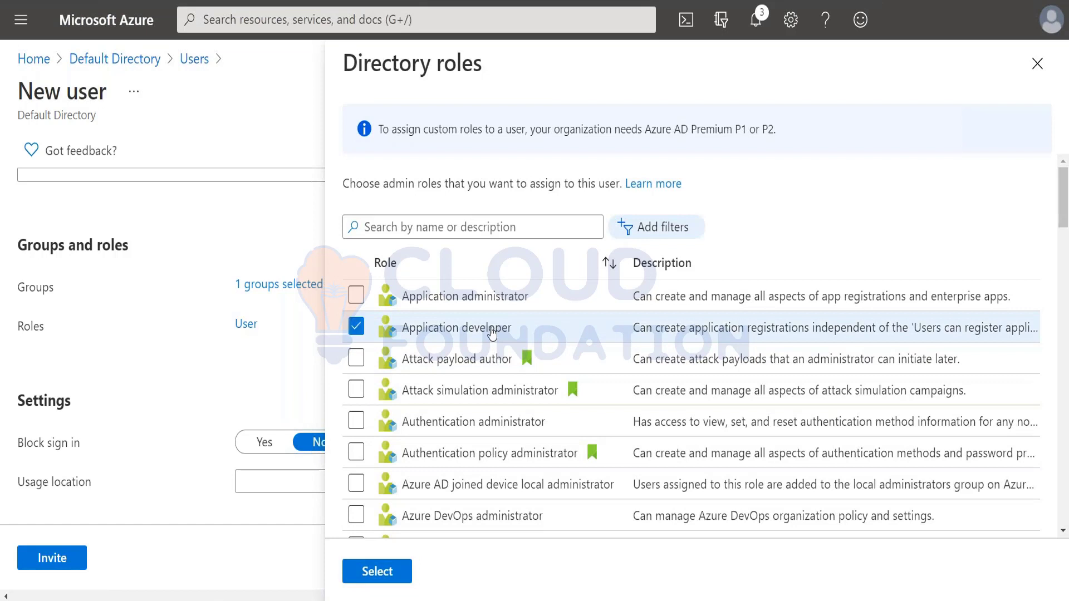
{"action": "left_click", "coordinate": [377, 572]}
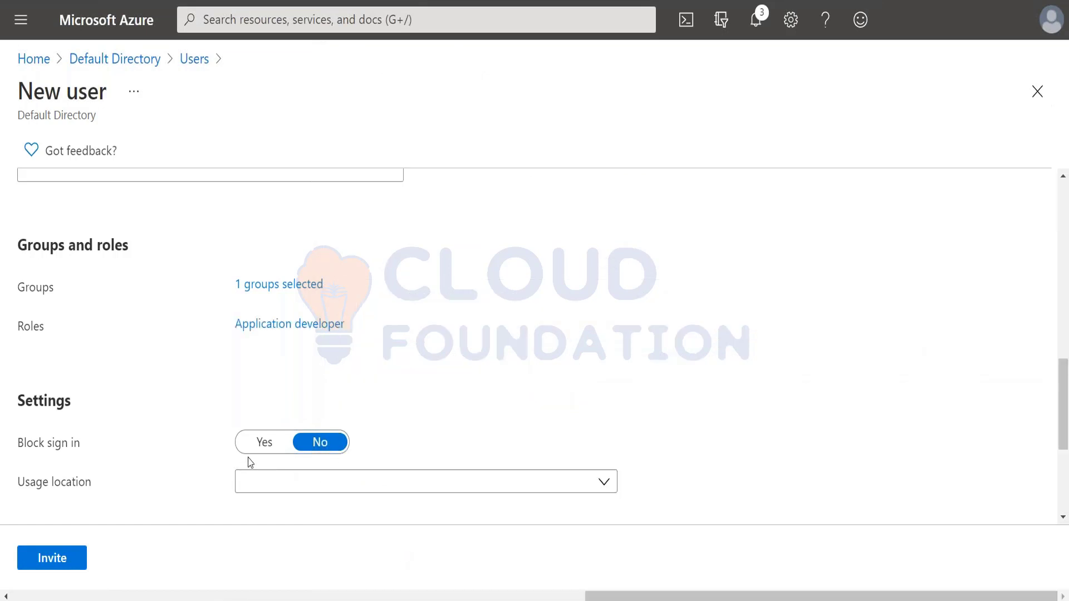
Set the guest's usage location to India, send the invitation, and return to PowerPoint
{"action": "scroll", "coordinate": [300, 334], "scroll_direction": "down", "scroll_amount": 4}
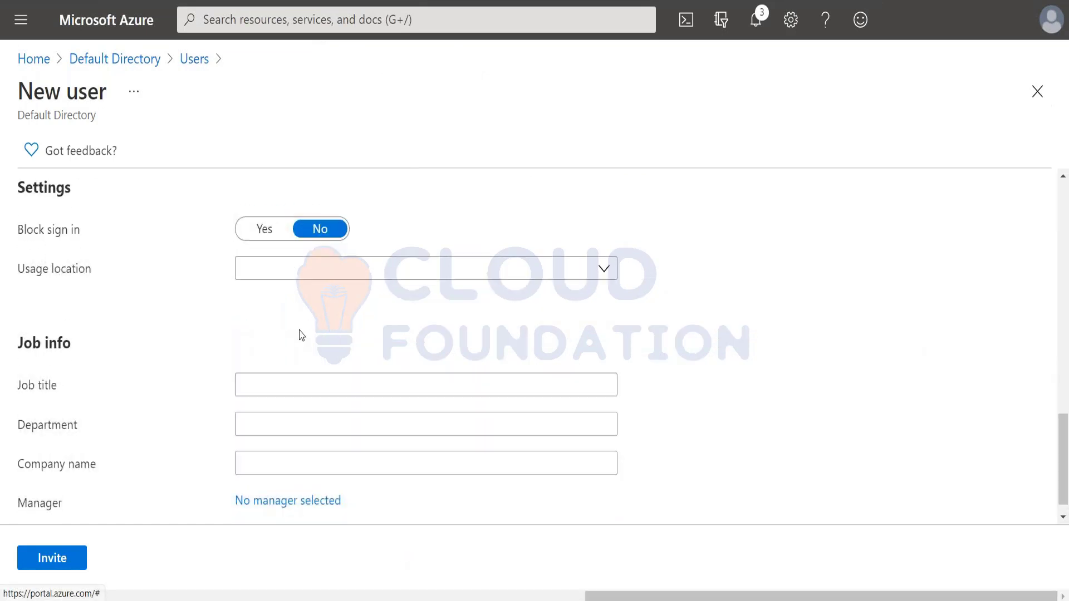
{"action": "left_click", "coordinate": [305, 269]}
{"action": "type", "text": "india"}
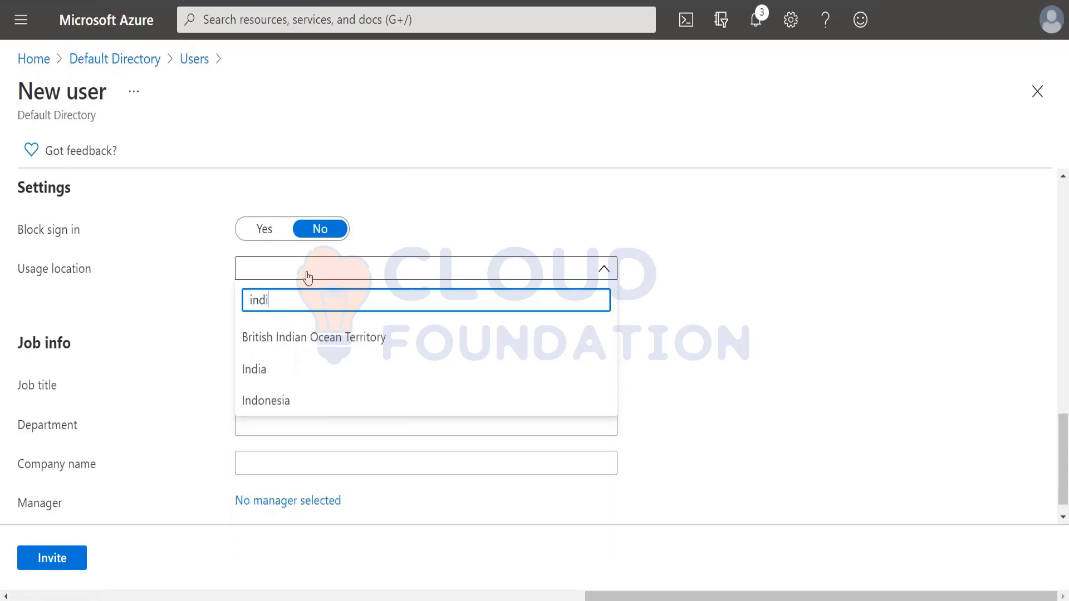
{"action": "left_click", "coordinate": [273, 370]}
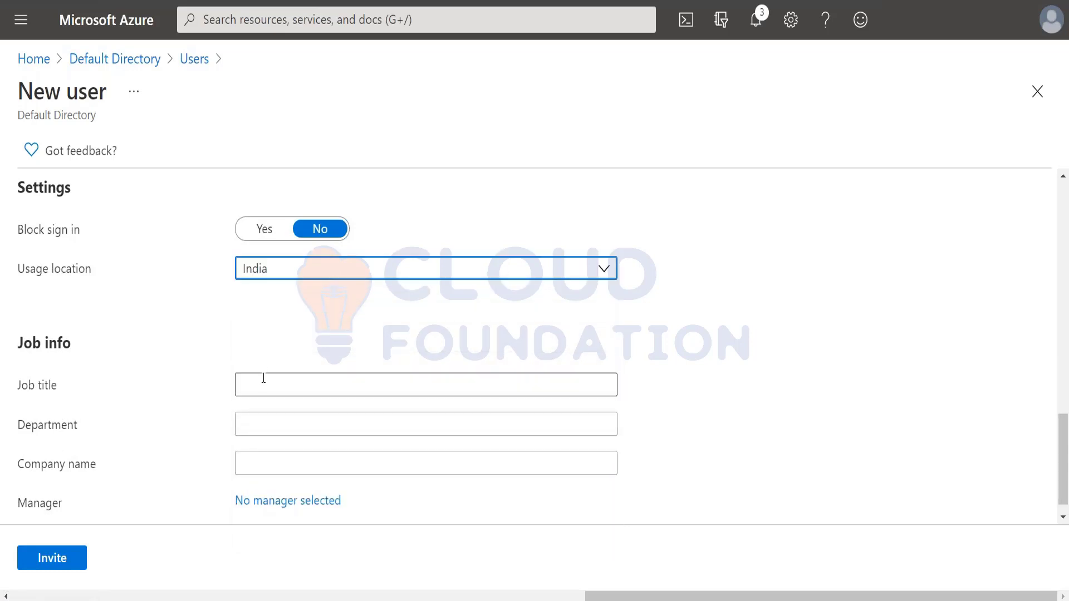
{"action": "scroll", "coordinate": [163, 444], "scroll_direction": "down", "scroll_amount": 1}
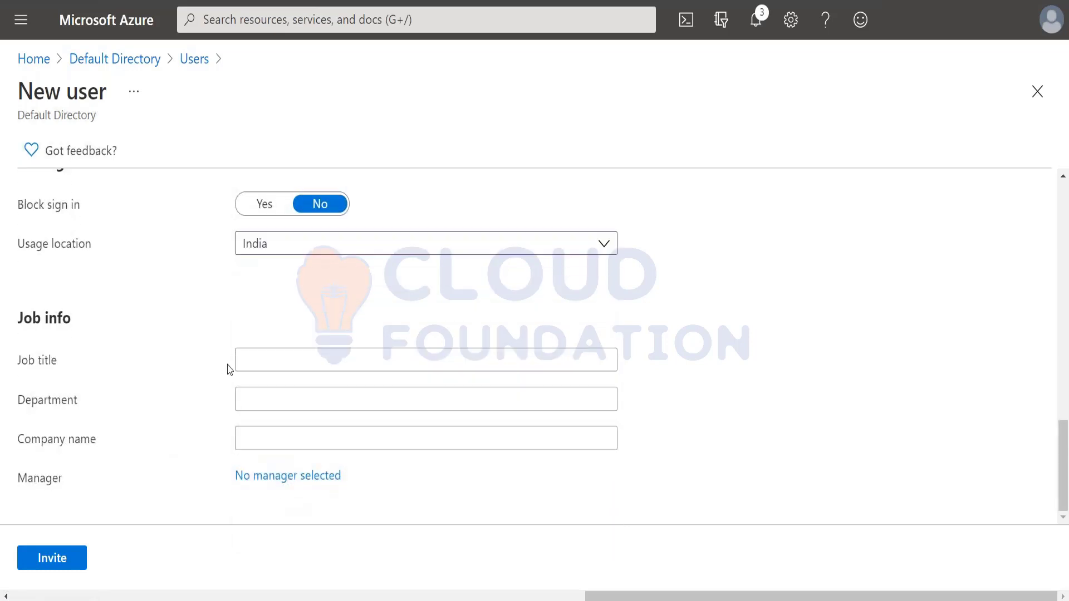
{"action": "left_click", "coordinate": [75, 561]}
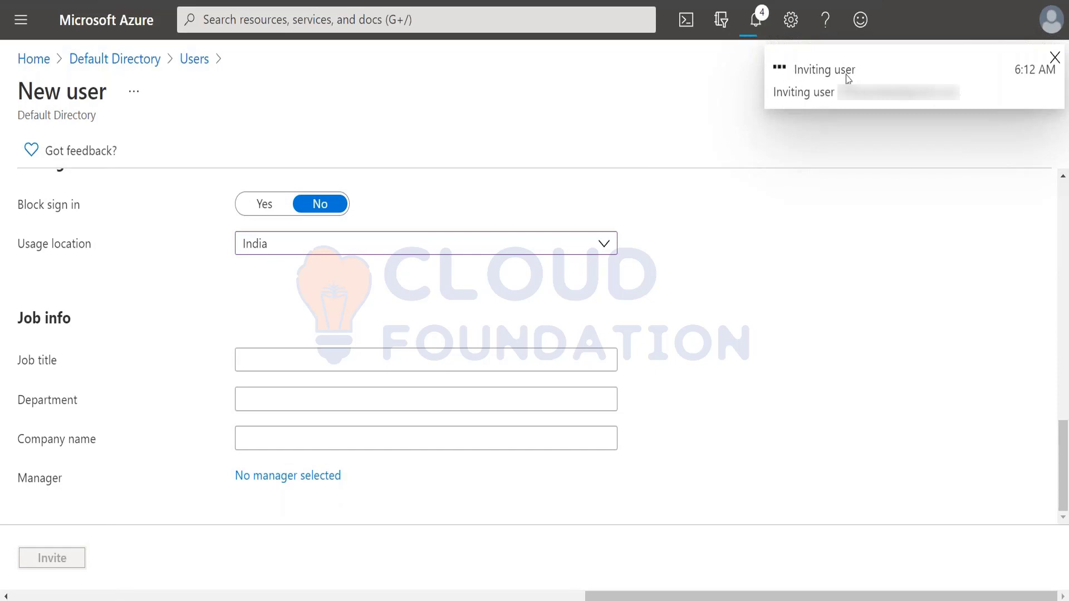
{"action": "key", "text": "alt+Tab"}
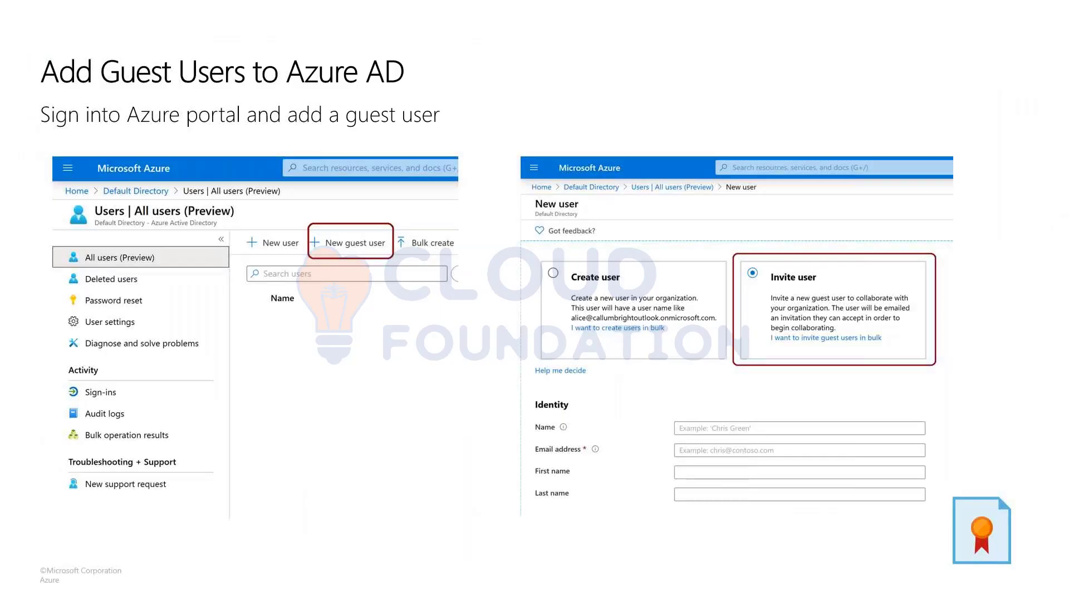
Advance through 'Assign an App to a Guest User' to the 'Accept the Guest User Invite' slide
{"action": "key", "text": "Right"}
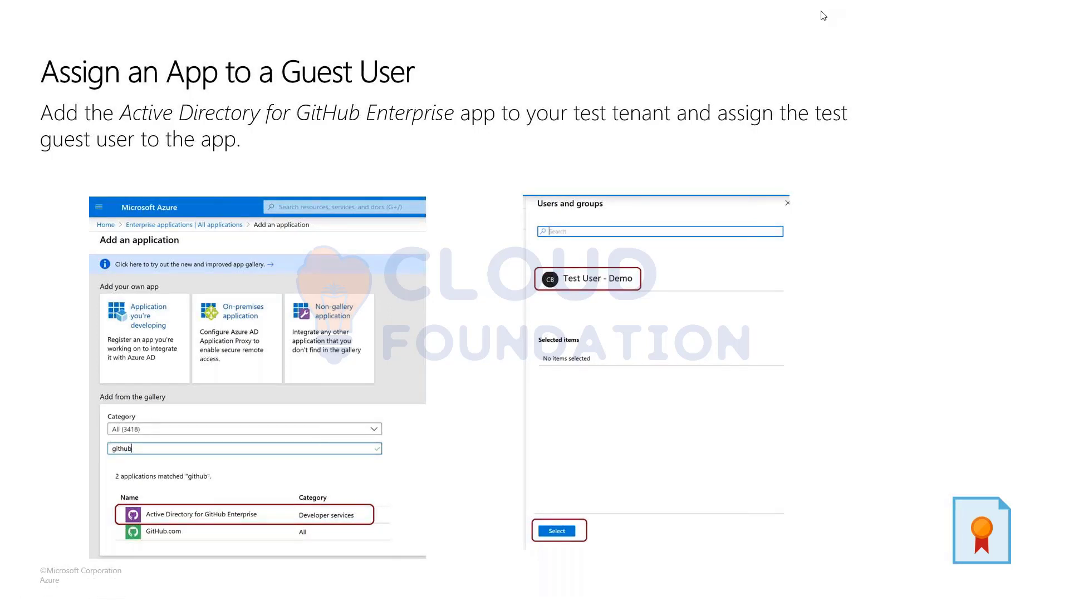
{"action": "left_click", "coordinate": [360, 408]}
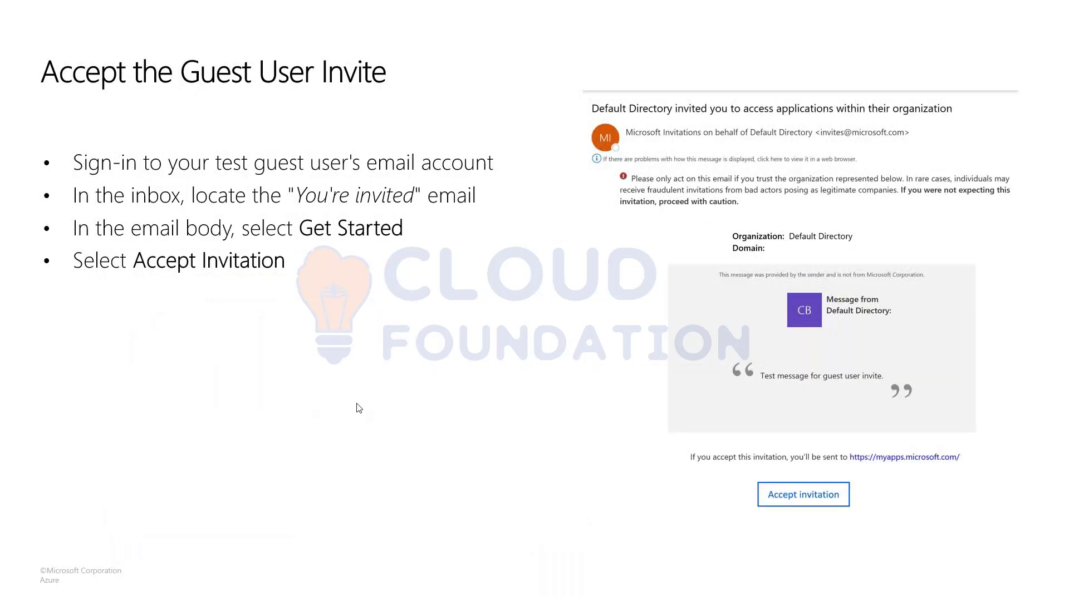
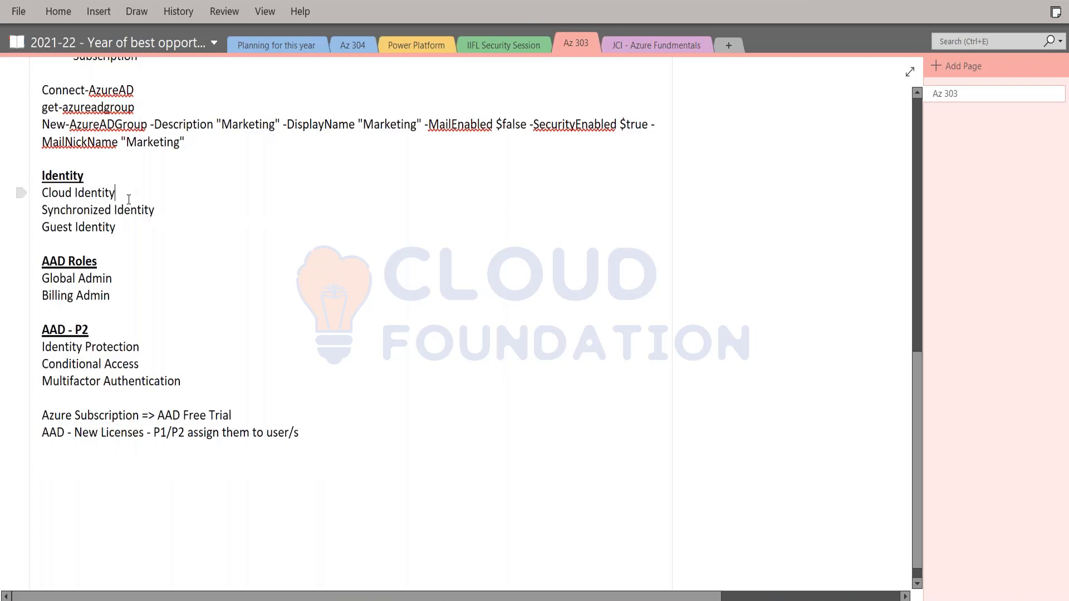
Append ' - New User' to Cloud Identity and ' - Invite User' to Guest Identity, then select the three lines
{"action": "type", "text": "- New User"}
{"action": "type", "text": " - Invit"}
{"action": "type", "text": "e User"}
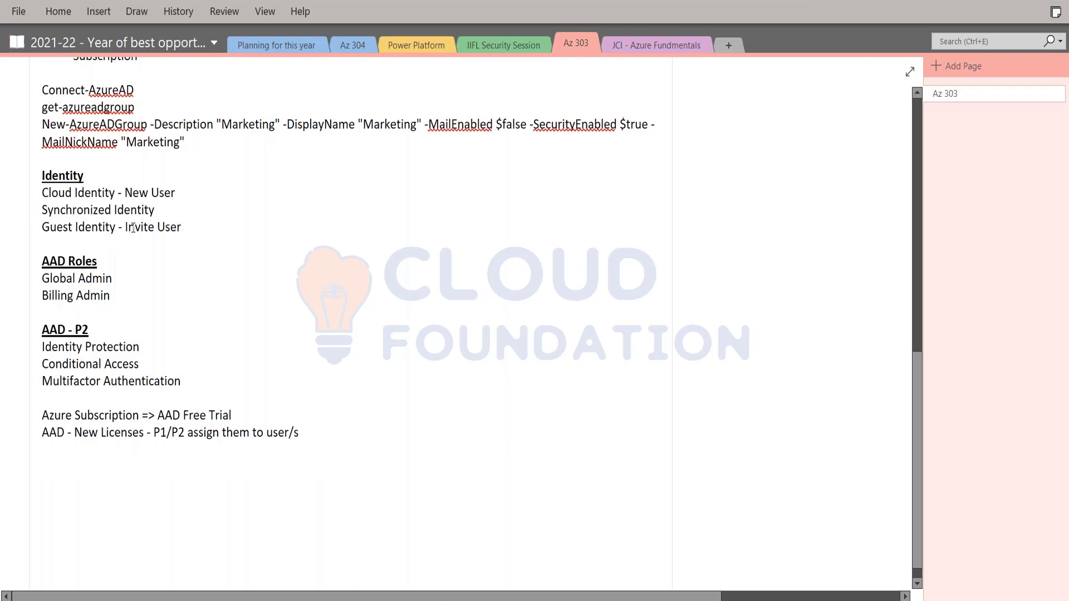
{"action": "left_click_drag", "start_coordinate": [38, 193], "coordinate": [206, 231]}
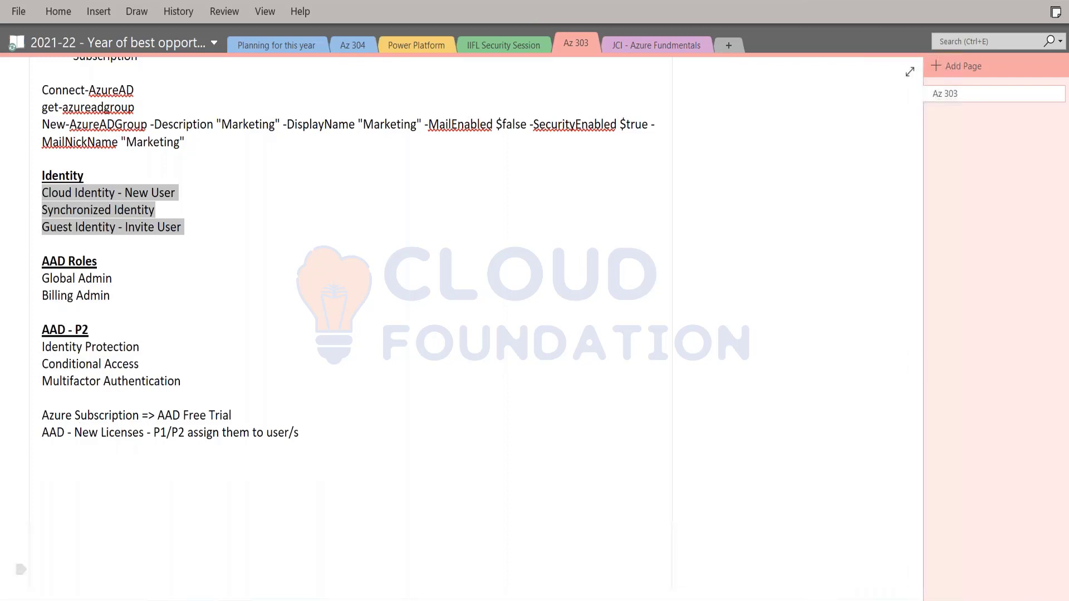
Bring the Azure users page forward and start a New guest user
{"action": "mouse_move", "coordinate": [164, 600]}
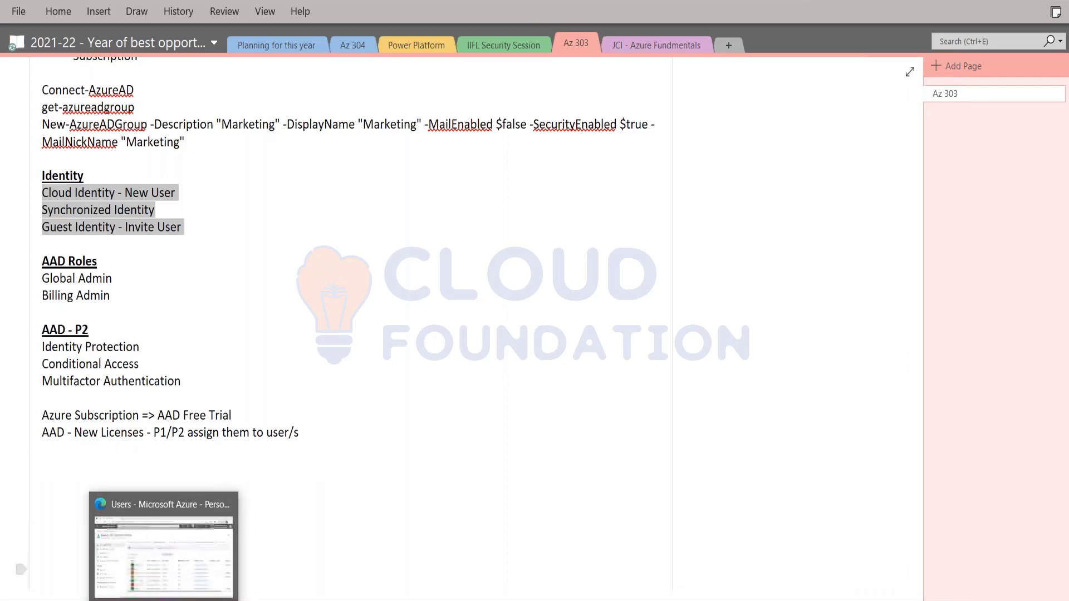
{"action": "left_click", "coordinate": [177, 558]}
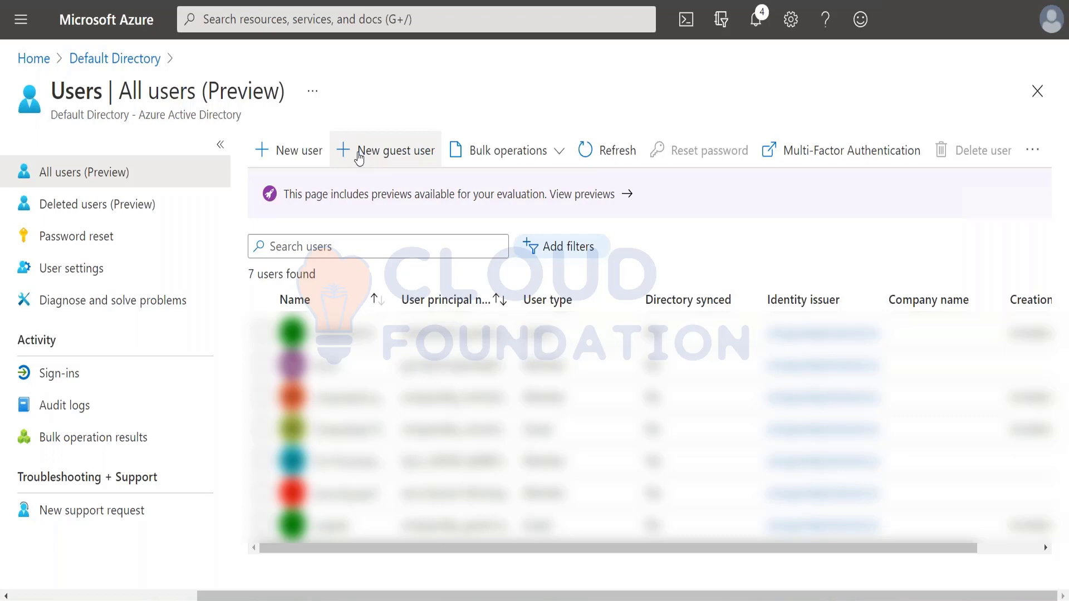
{"action": "left_click", "coordinate": [359, 157]}
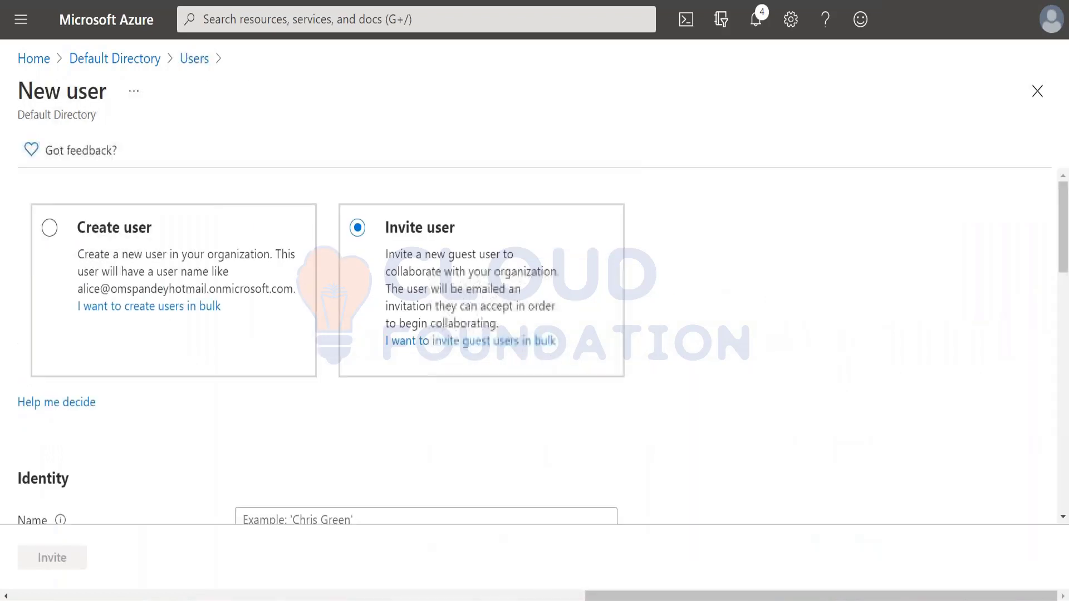
Switch the form to Create user and check the available domain names
{"action": "scroll", "coordinate": [246, 413], "scroll_direction": "down", "scroll_amount": 2}
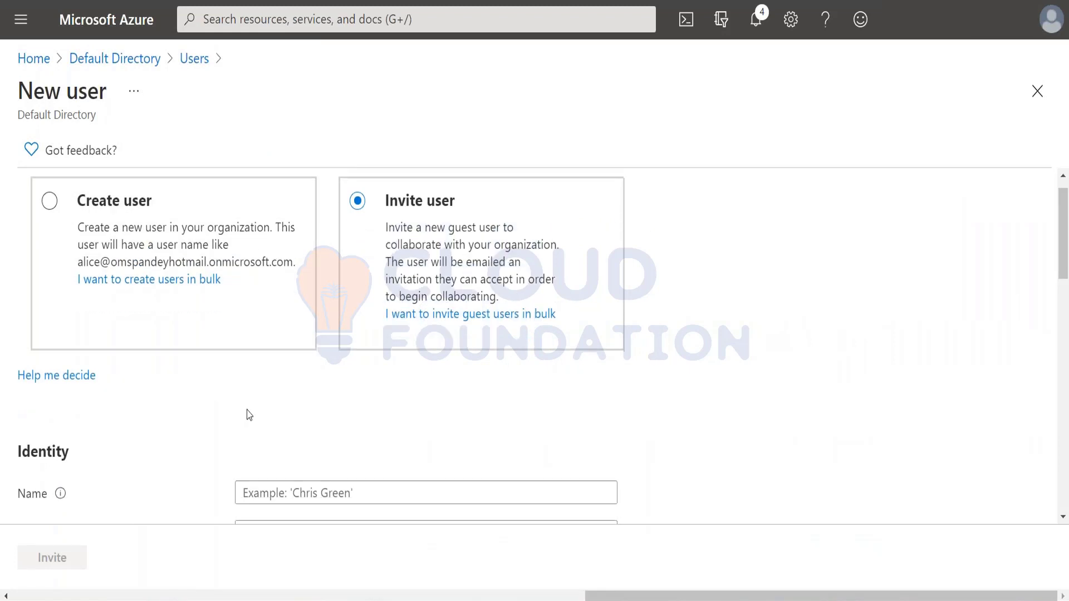
{"action": "scroll", "coordinate": [246, 412], "scroll_direction": "up", "scroll_amount": 2}
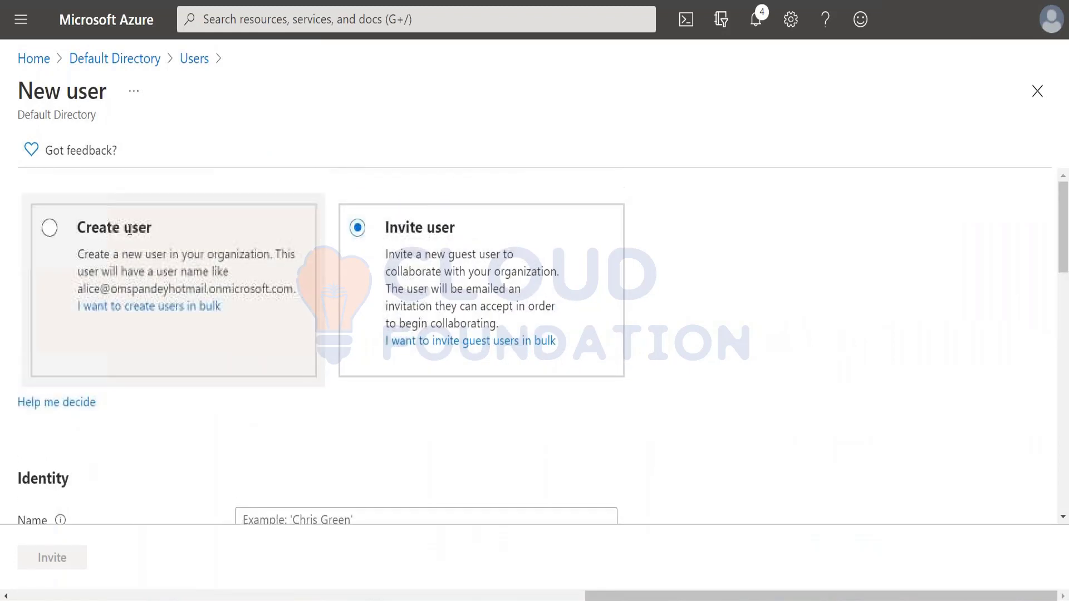
{"action": "left_click", "coordinate": [56, 232]}
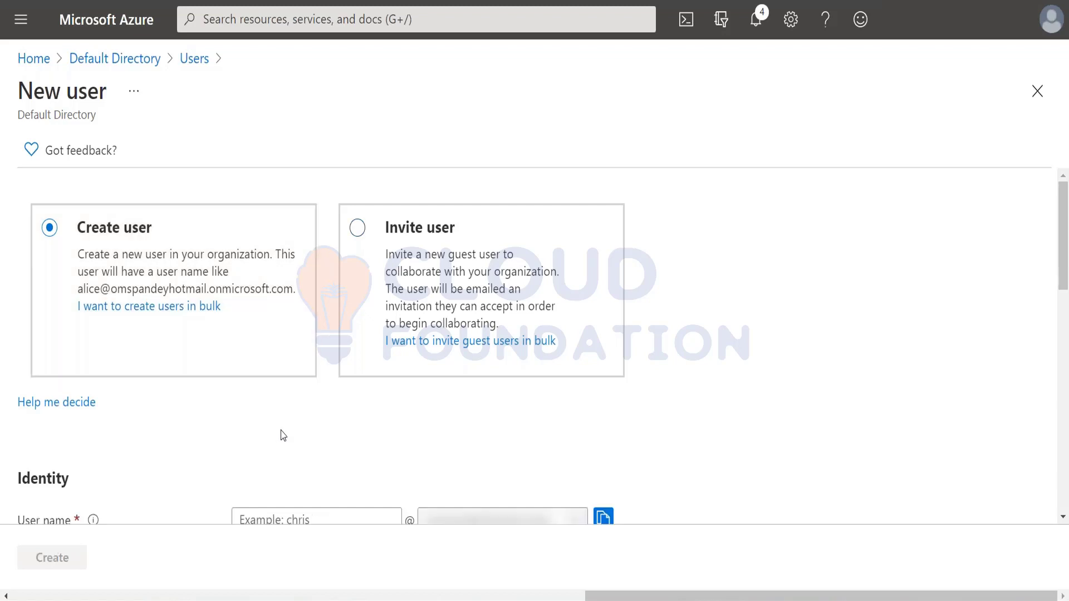
{"action": "scroll", "coordinate": [281, 434], "scroll_direction": "down", "scroll_amount": 3}
{"action": "scroll", "coordinate": [283, 435], "scroll_direction": "down", "scroll_amount": 2}
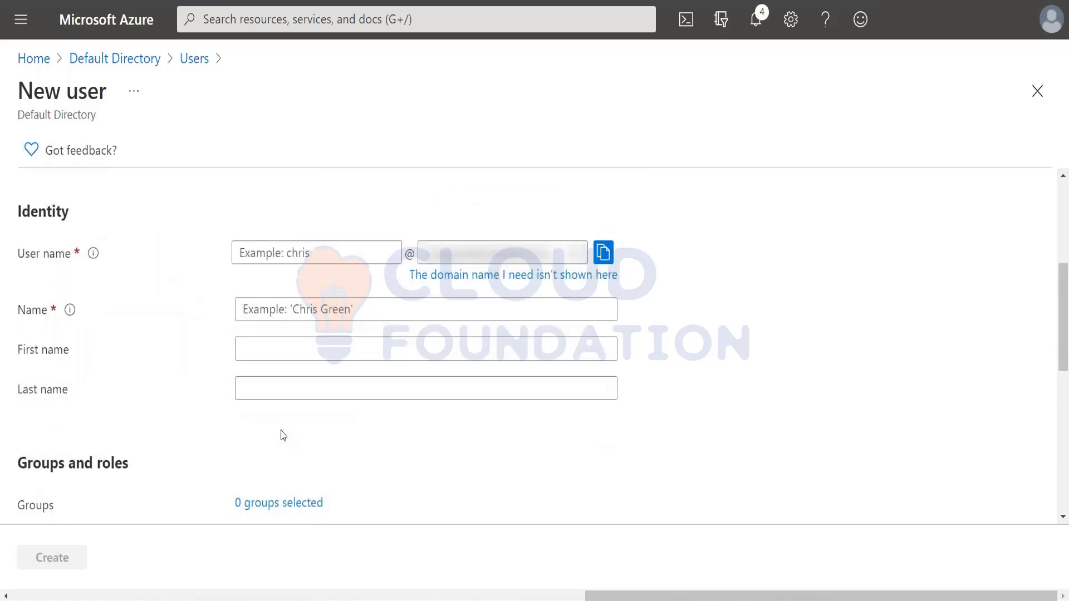
{"action": "left_click", "coordinate": [585, 258]}
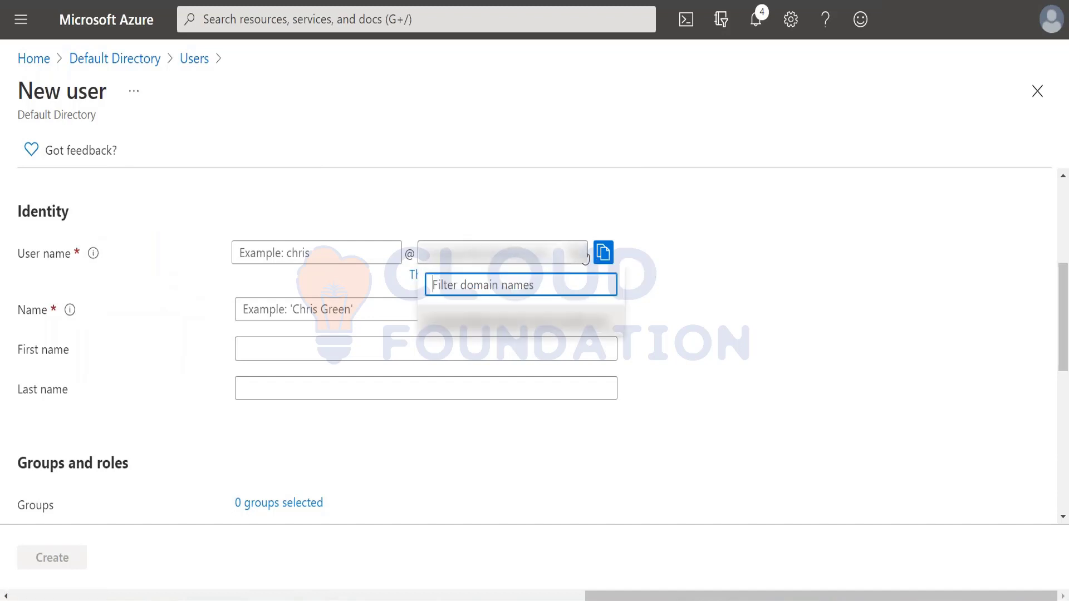
{"action": "left_click", "coordinate": [674, 259]}
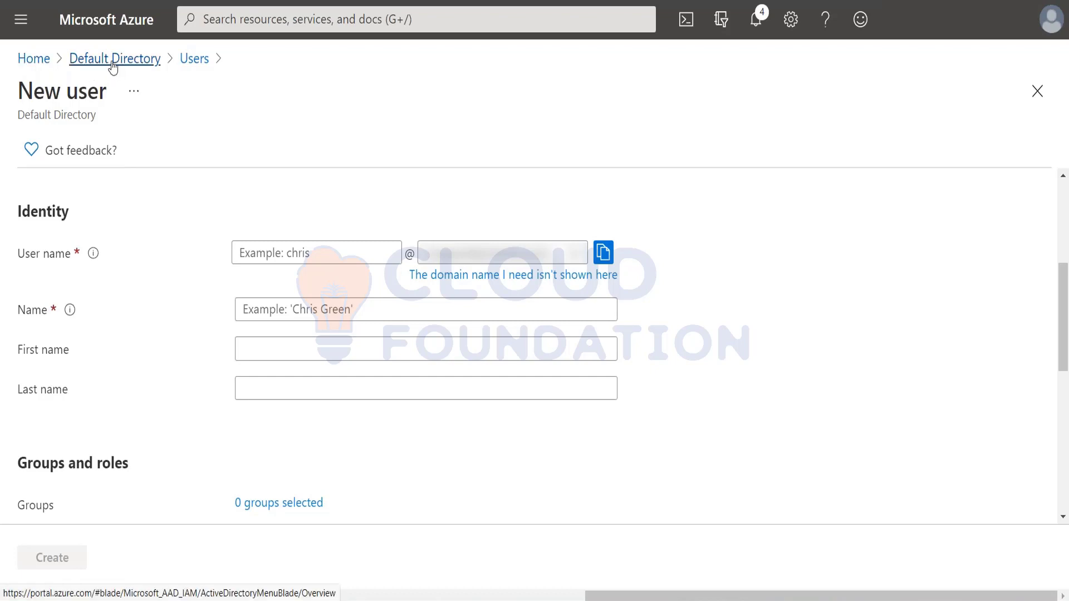
Go back to Default Directory and open its Users list showing 7 users
{"action": "left_click", "coordinate": [114, 63]}
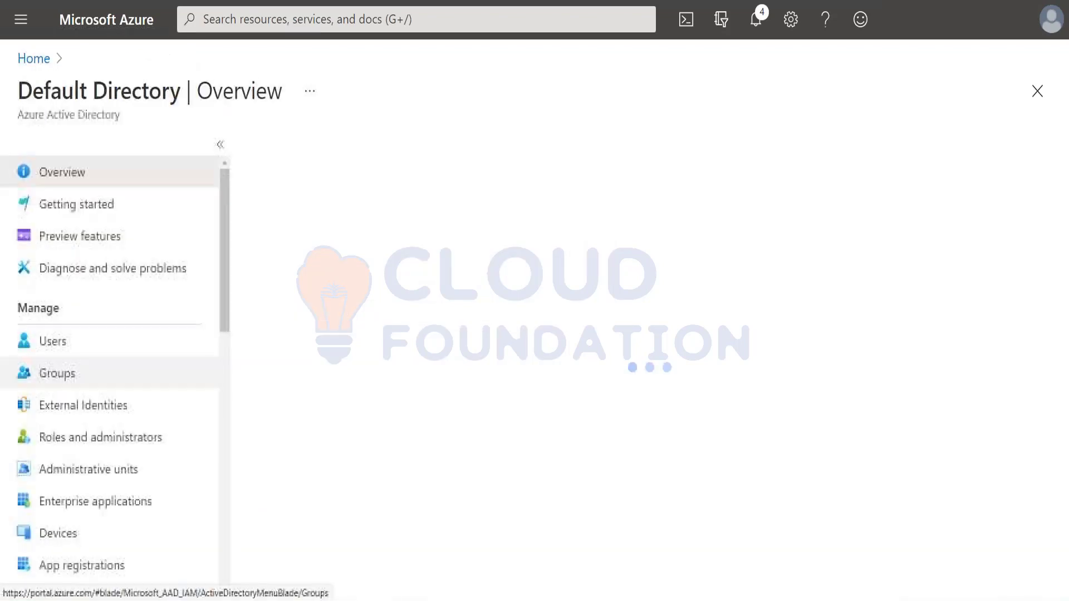
{"action": "scroll", "coordinate": [92, 405], "scroll_direction": "down", "scroll_amount": 3}
{"action": "scroll", "coordinate": [92, 406], "scroll_direction": "down", "scroll_amount": 6}
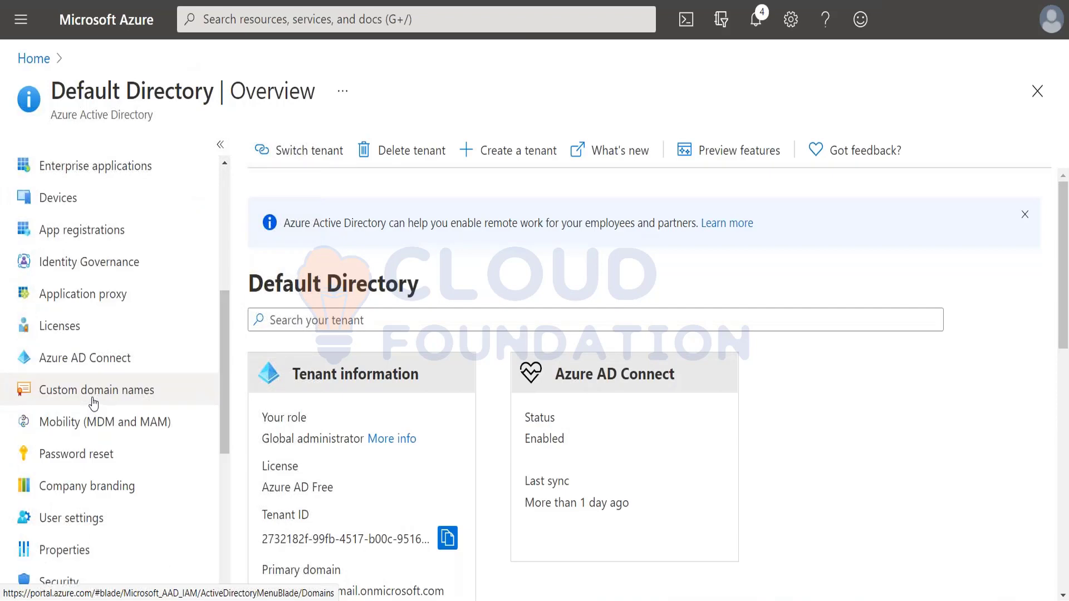
{"action": "scroll", "coordinate": [93, 404], "scroll_direction": "down", "scroll_amount": 1}
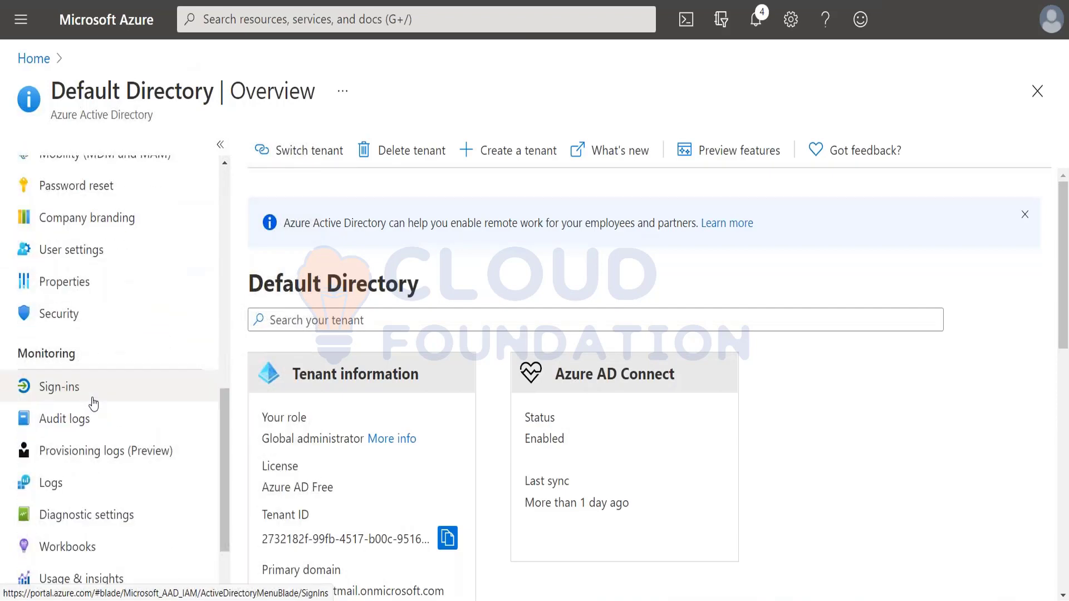
{"action": "scroll", "coordinate": [93, 405], "scroll_direction": "down", "scroll_amount": 3}
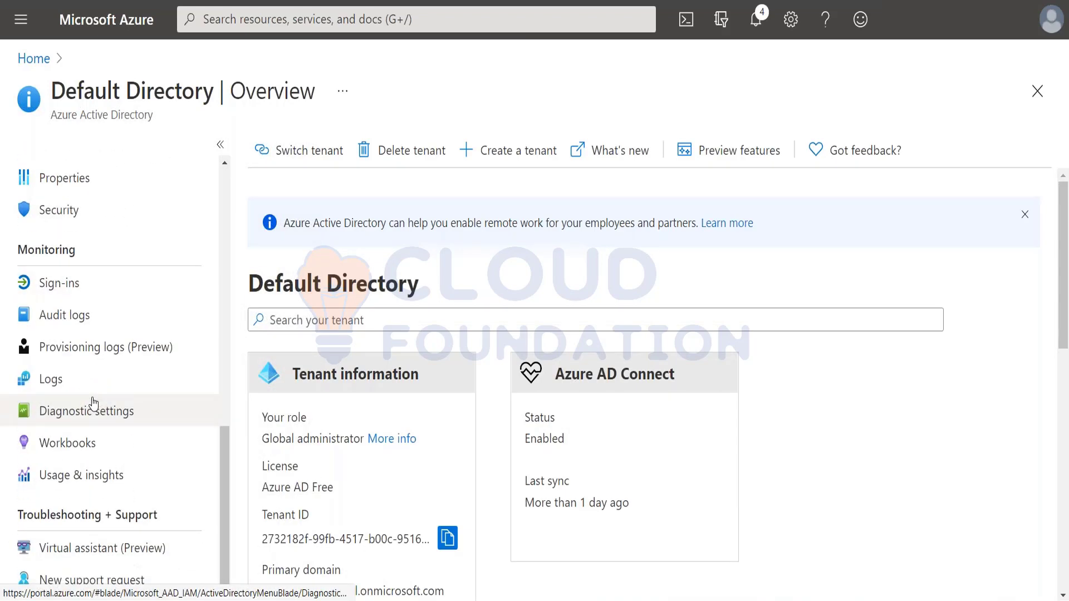
{"action": "scroll", "coordinate": [92, 403], "scroll_direction": "up", "scroll_amount": 8}
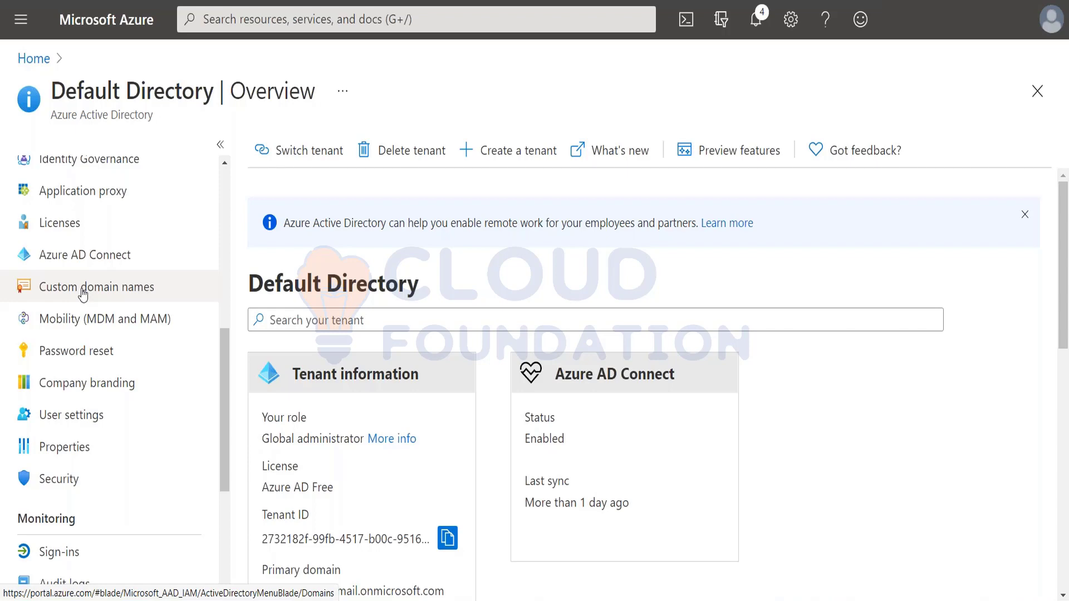
{"action": "scroll", "coordinate": [83, 294], "scroll_direction": "up", "scroll_amount": 8}
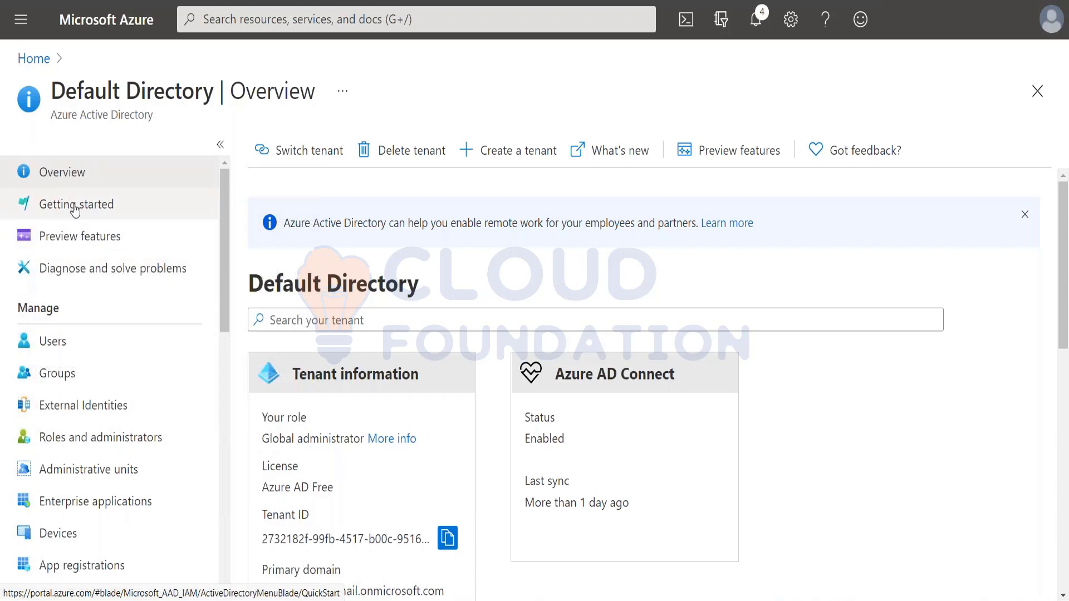
{"action": "left_click", "coordinate": [83, 346]}
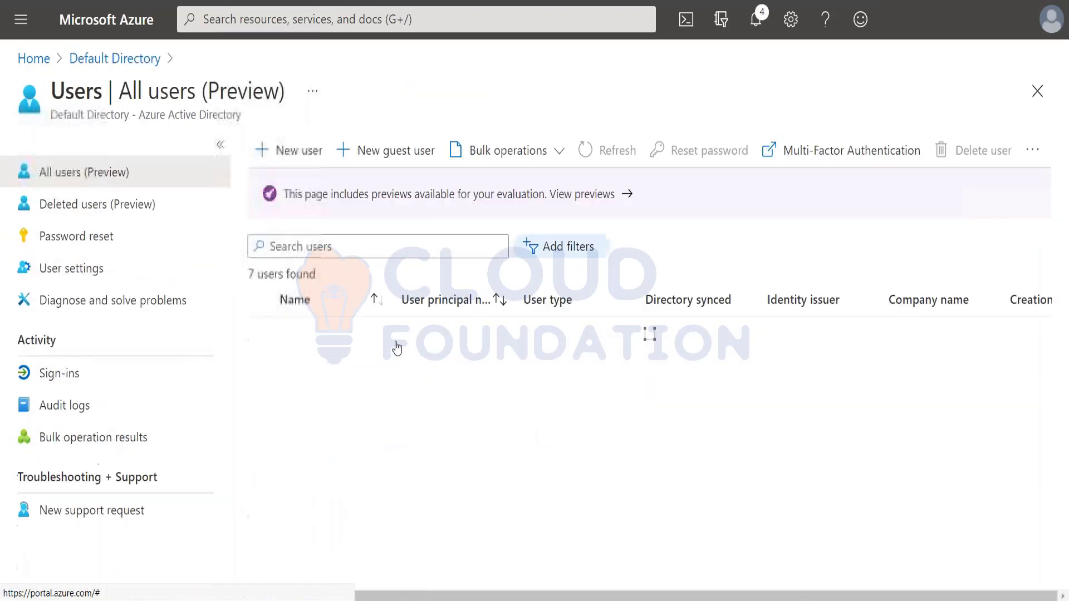
Start a New user and review the domain names offered beside User name
{"action": "left_click", "coordinate": [288, 150]}
{"action": "scroll", "coordinate": [430, 422], "scroll_direction": "down", "scroll_amount": 3}
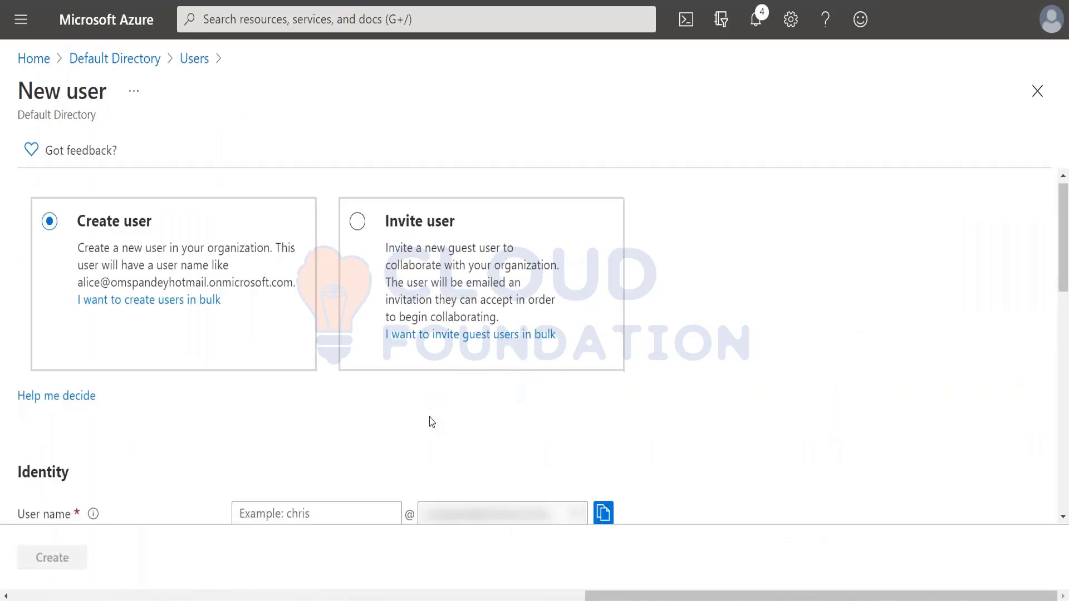
{"action": "left_click", "coordinate": [522, 357]}
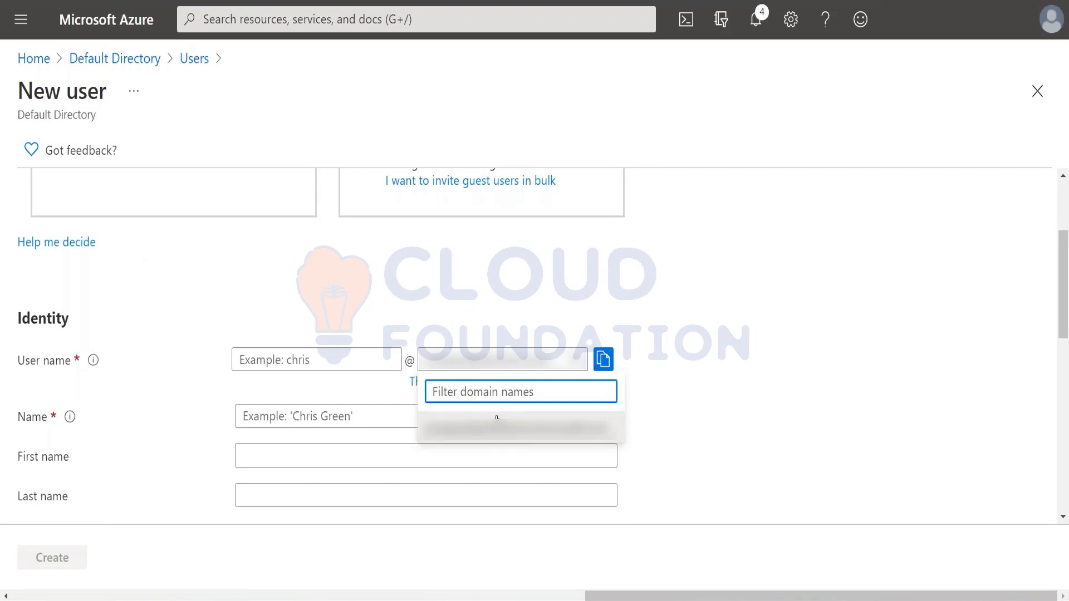
{"action": "left_click", "coordinate": [710, 389]}
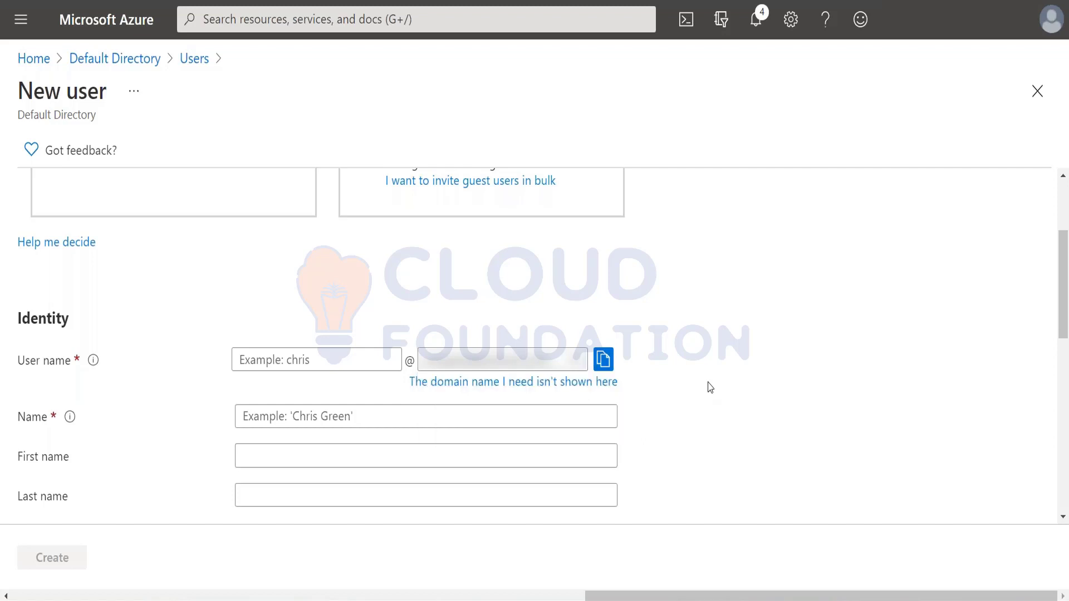
{"action": "scroll", "coordinate": [573, 484], "scroll_direction": "down", "scroll_amount": 6}
{"action": "scroll", "coordinate": [573, 485], "scroll_direction": "up", "scroll_amount": 6}
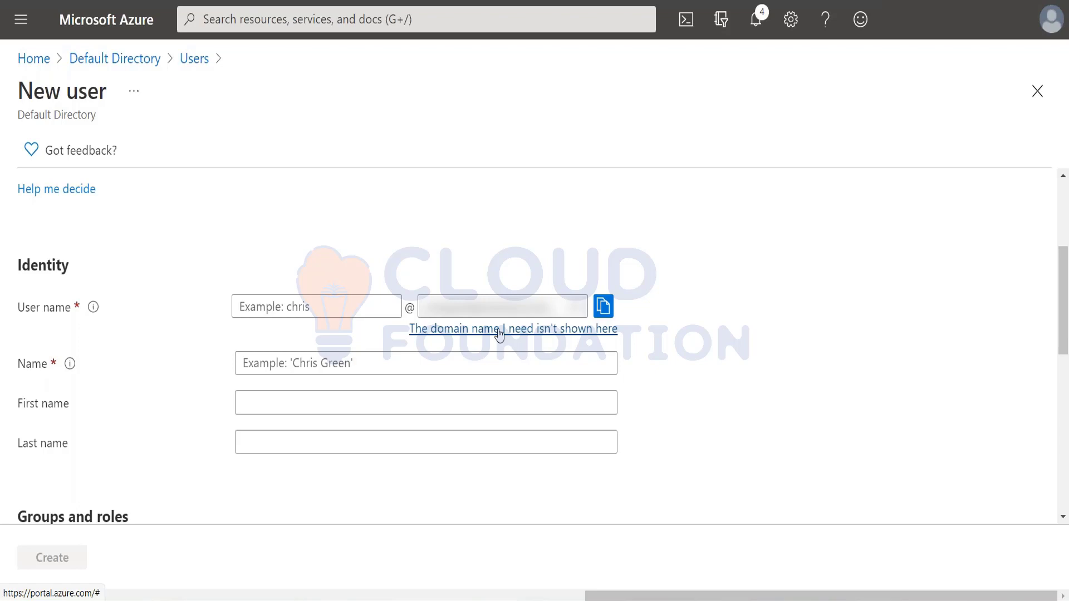
{"action": "left_click", "coordinate": [500, 330]}
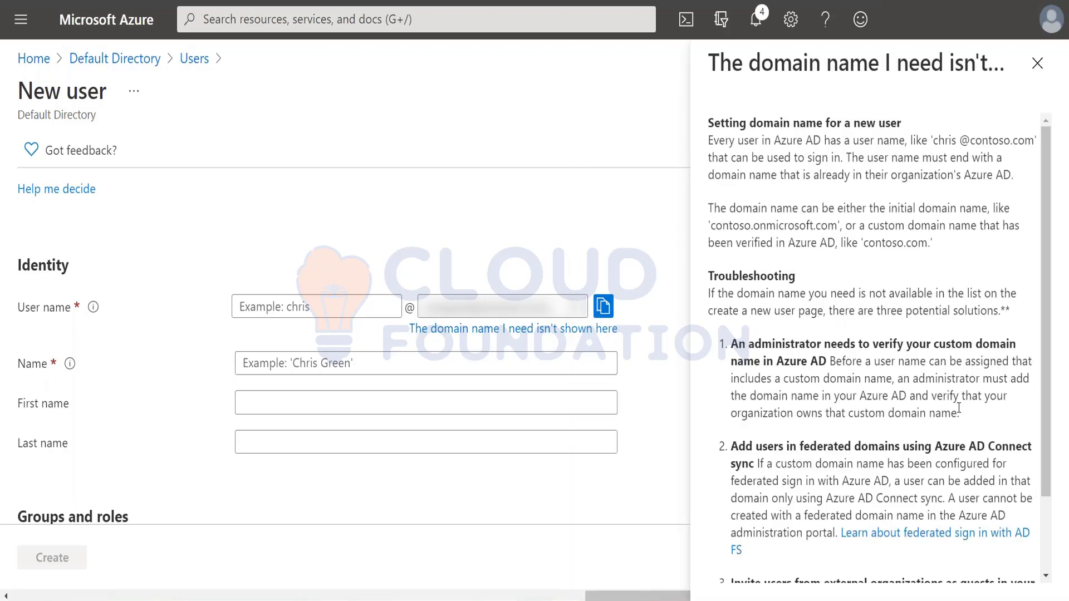
{"action": "scroll", "coordinate": [870, 314], "scroll_direction": "down", "scroll_amount": 2}
{"action": "scroll", "coordinate": [934, 369], "scroll_direction": "up", "scroll_amount": 2}
{"action": "left_click_drag", "start_coordinate": [931, 141], "coordinate": [1022, 183]}
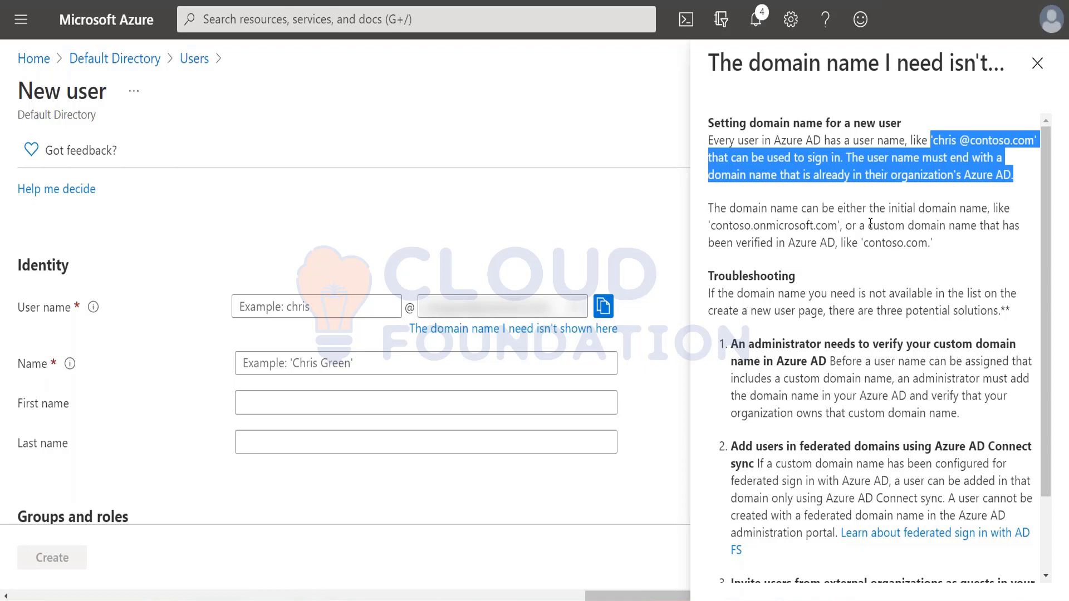
{"action": "left_click_drag", "start_coordinate": [868, 225], "coordinate": [946, 250]}
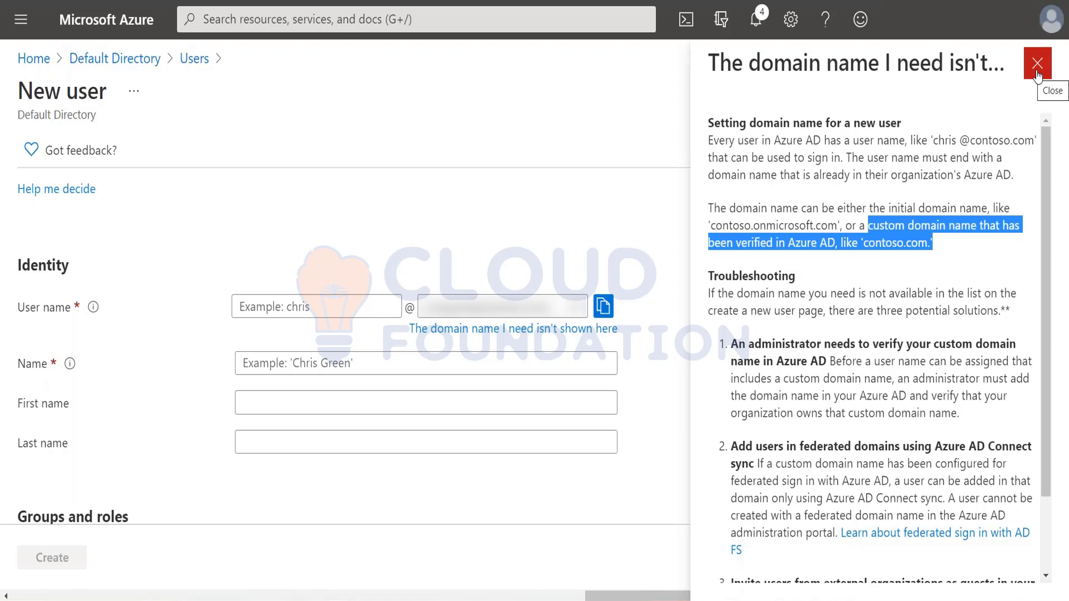
{"action": "left_click", "coordinate": [1038, 72]}
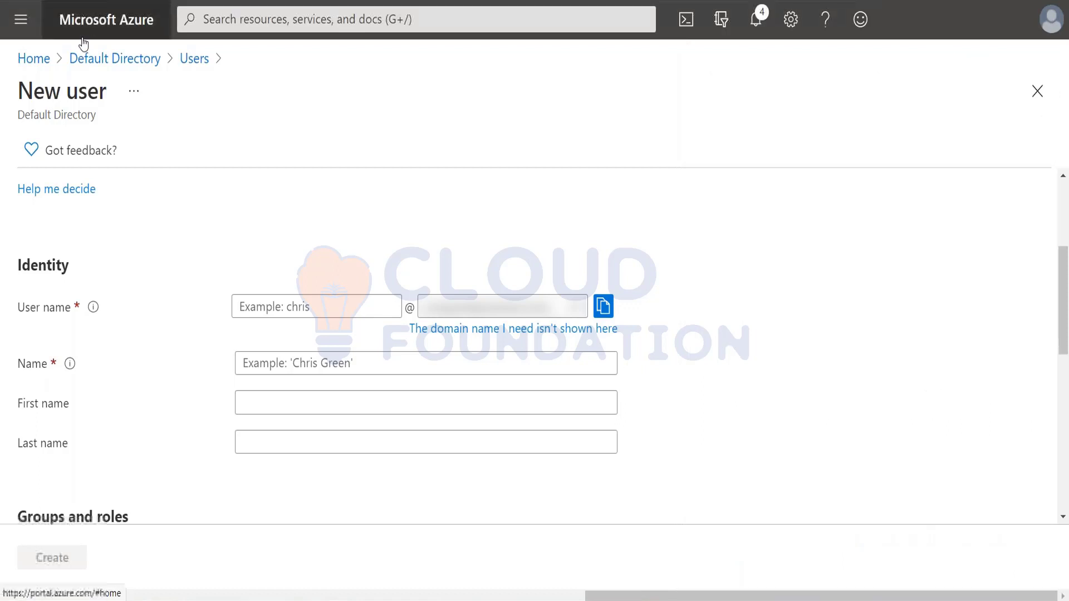
Return to Default Directory's Users list and look through the Bulk operations menu
{"action": "left_click", "coordinate": [146, 61]}
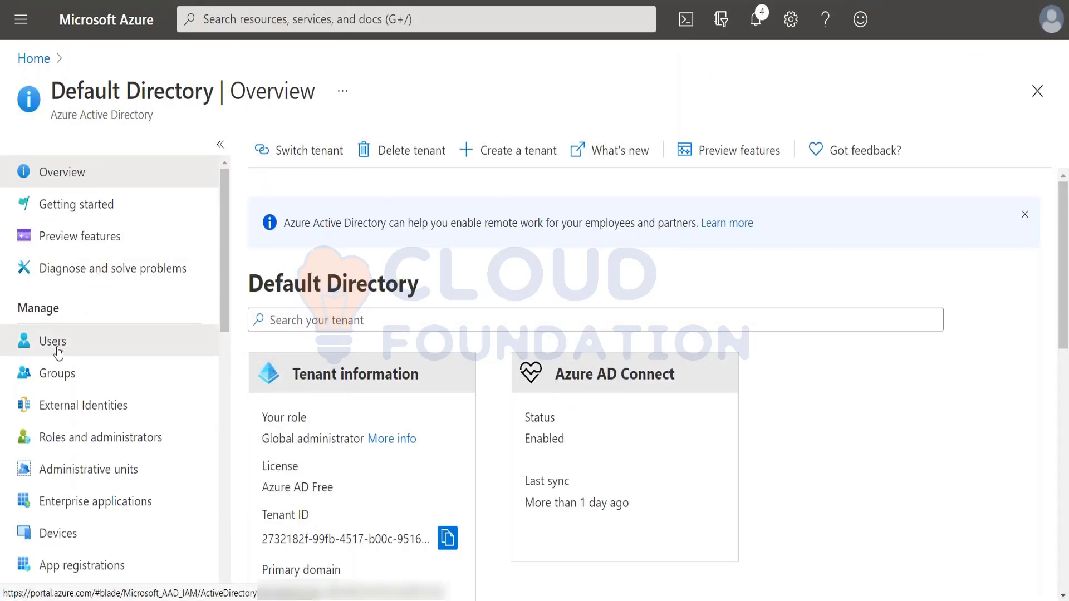
{"action": "left_click", "coordinate": [55, 348]}
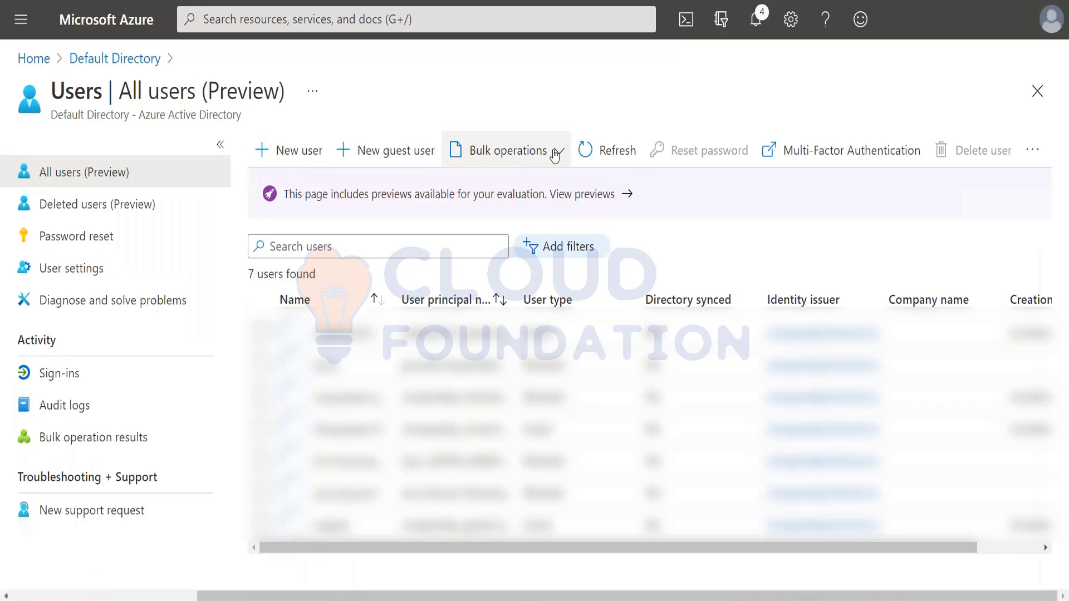
{"action": "left_click", "coordinate": [552, 151]}
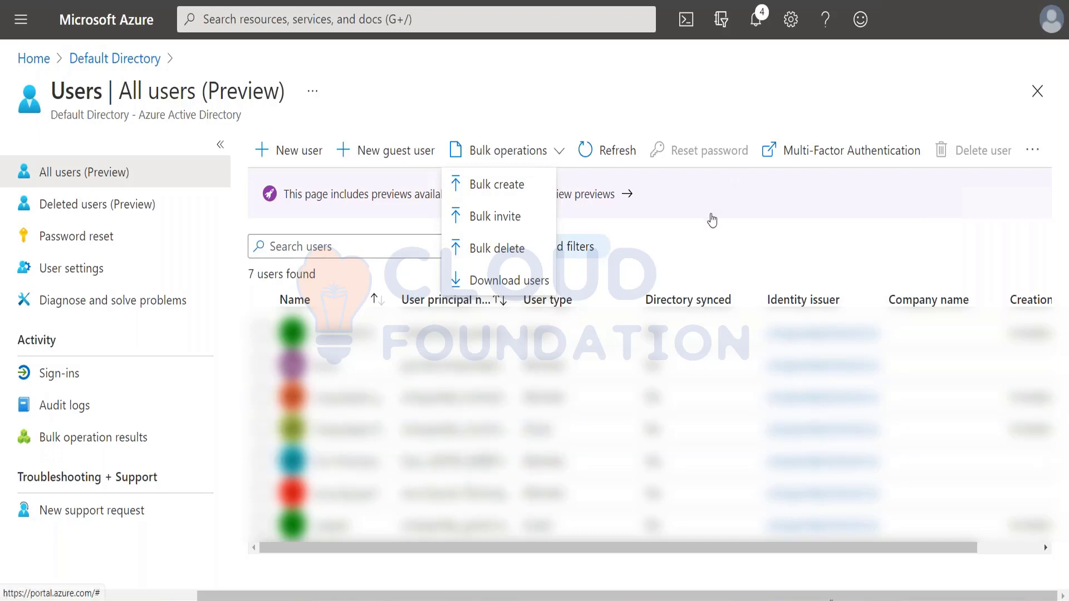
{"action": "left_click", "coordinate": [496, 84]}
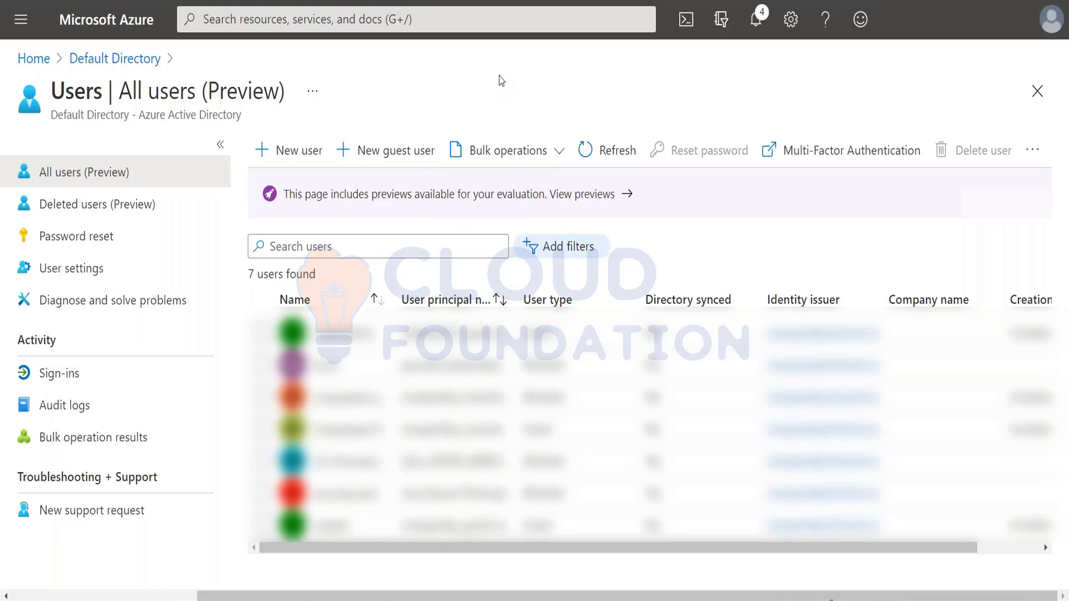
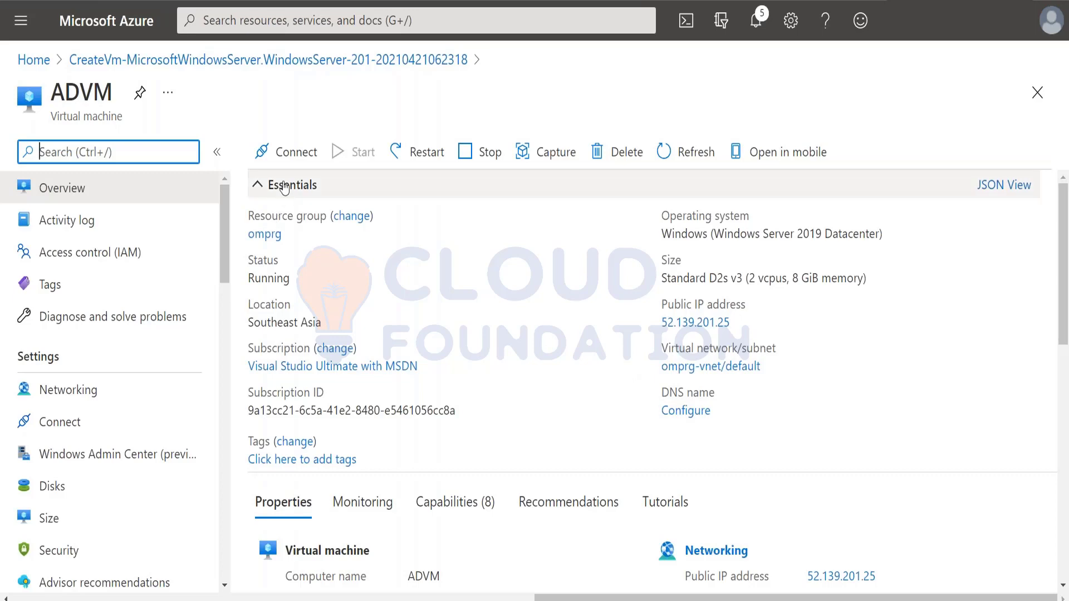
Download the ADVM RDP file from its Connect page and launch it
{"action": "left_click", "coordinate": [287, 156]}
{"action": "left_click", "coordinate": [267, 187]}
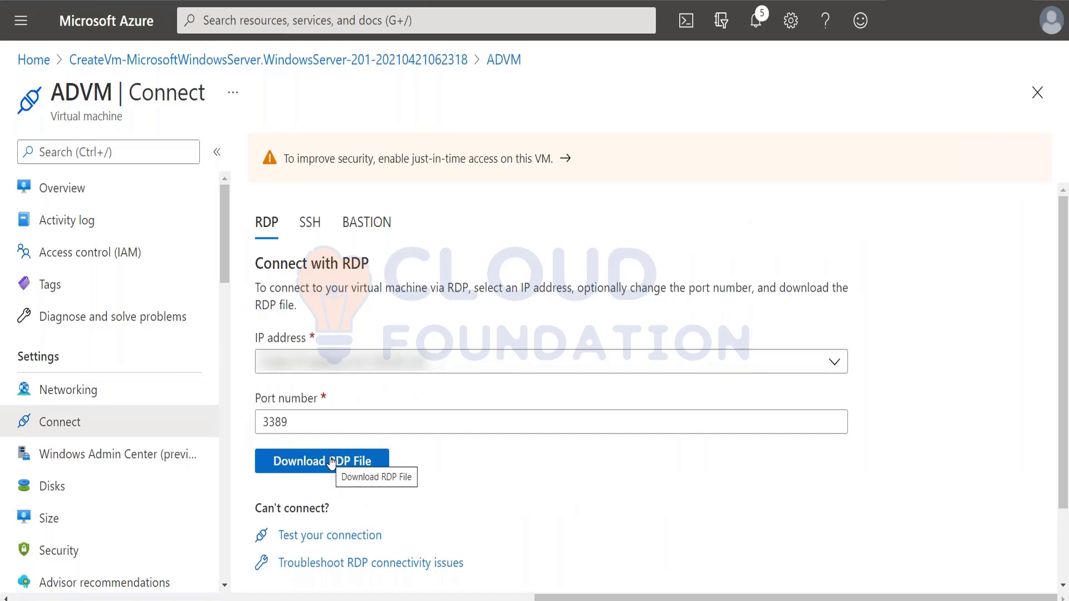
{"action": "left_click", "coordinate": [331, 463]}
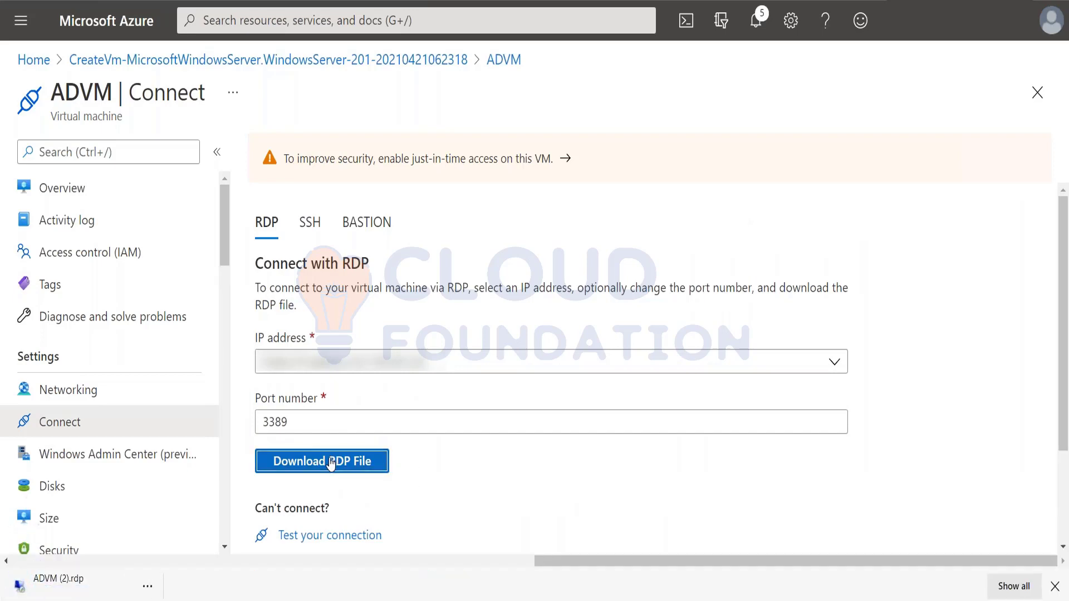
{"action": "left_click", "coordinate": [71, 595]}
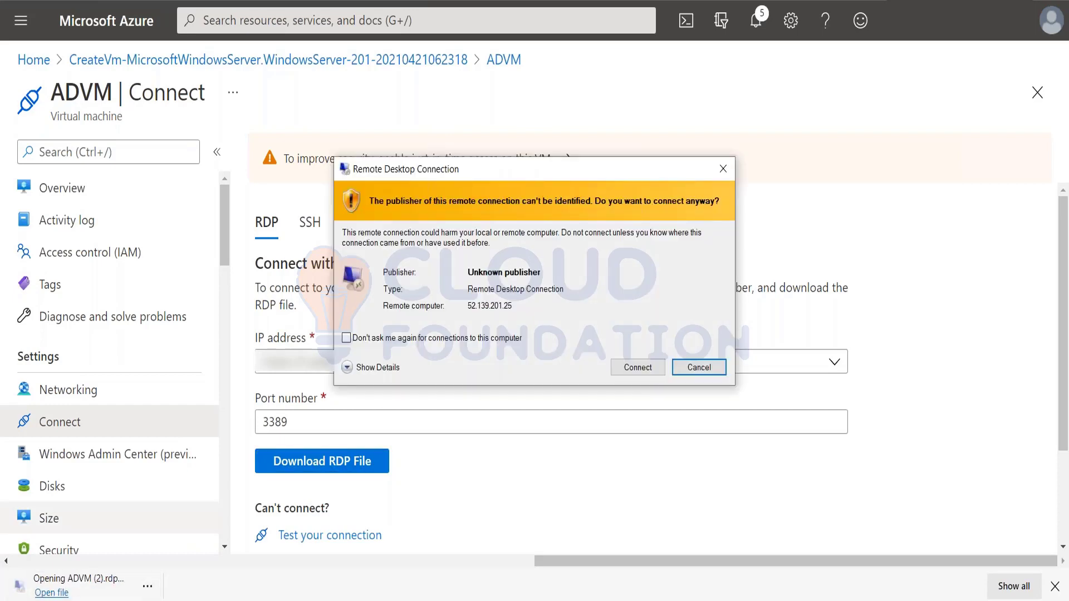
{"action": "left_click", "coordinate": [635, 367]}
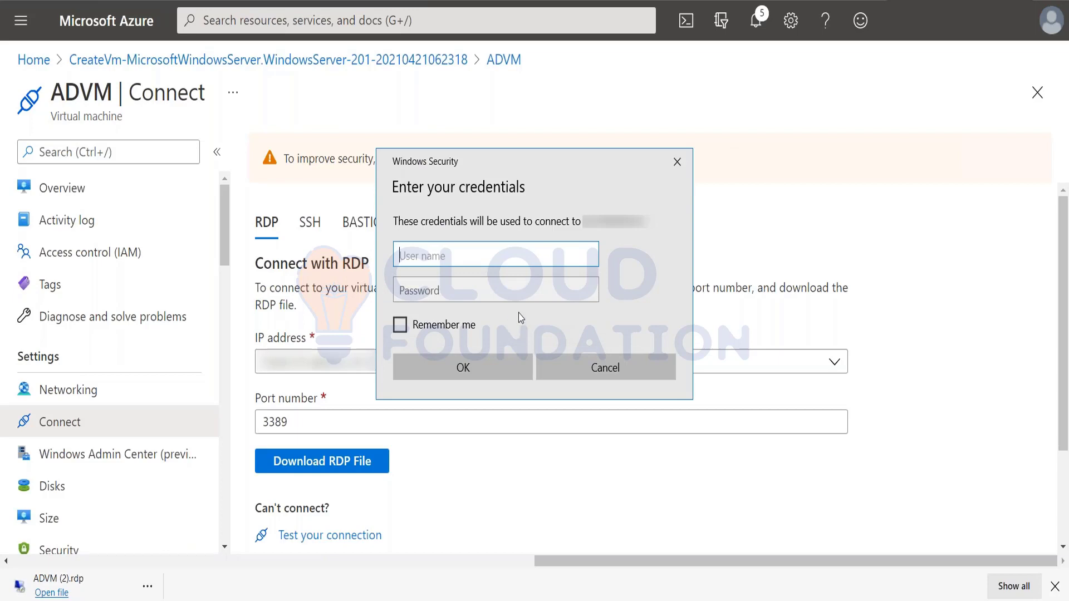
Sign in to ADVM with the admin user name and password, accepting the certificate warning
{"action": "type", "text": "suba"}
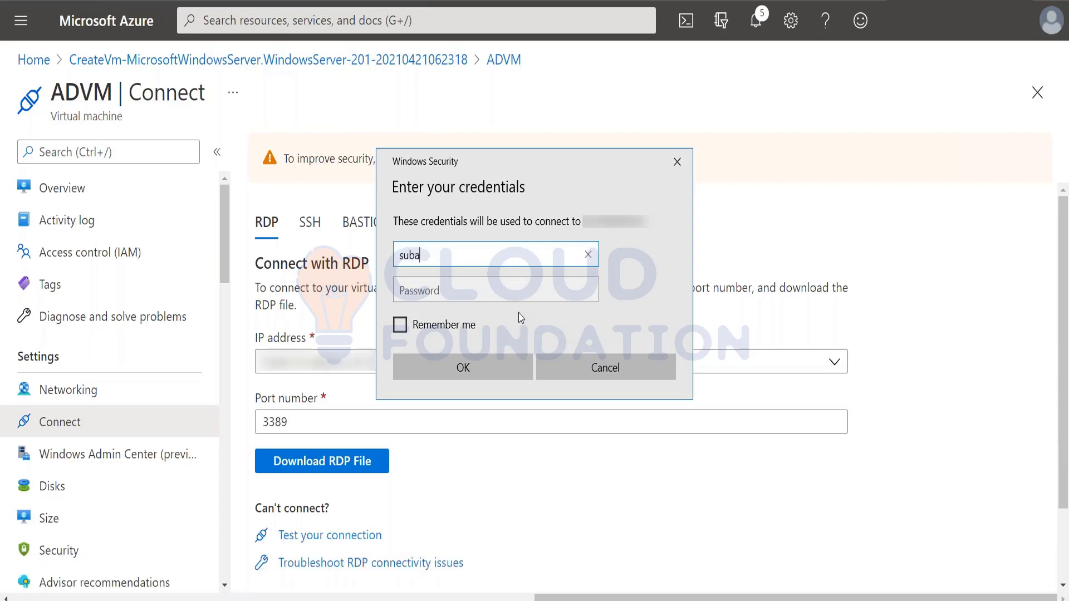
{"action": "type", "text": "sh"}
{"action": "key", "text": "Tab"}
{"action": "type", "text": "********"}
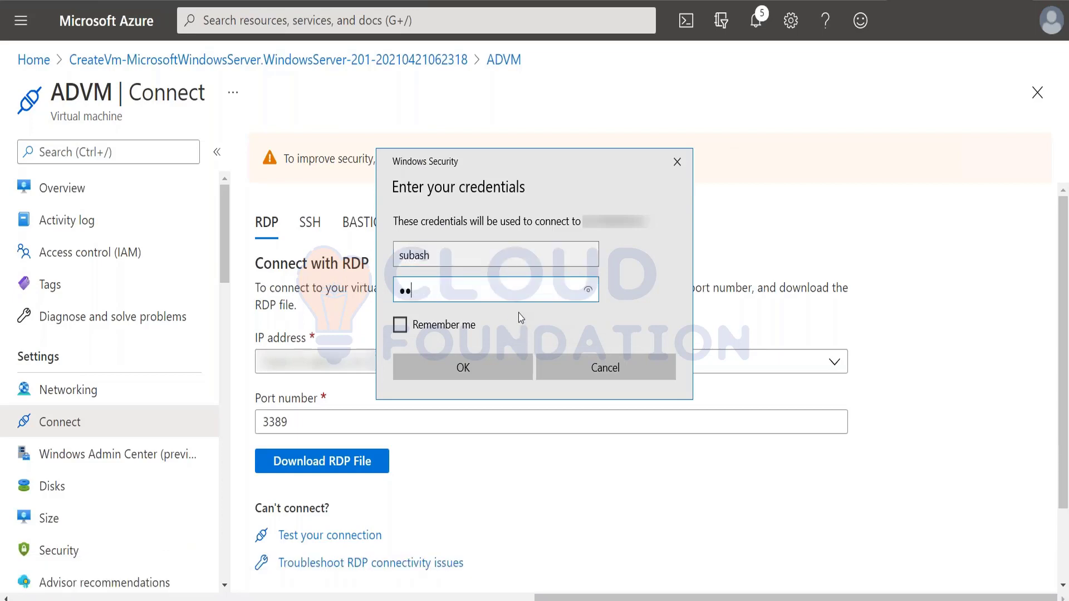
{"action": "type", "text": "******"}
{"action": "key", "text": "Return"}
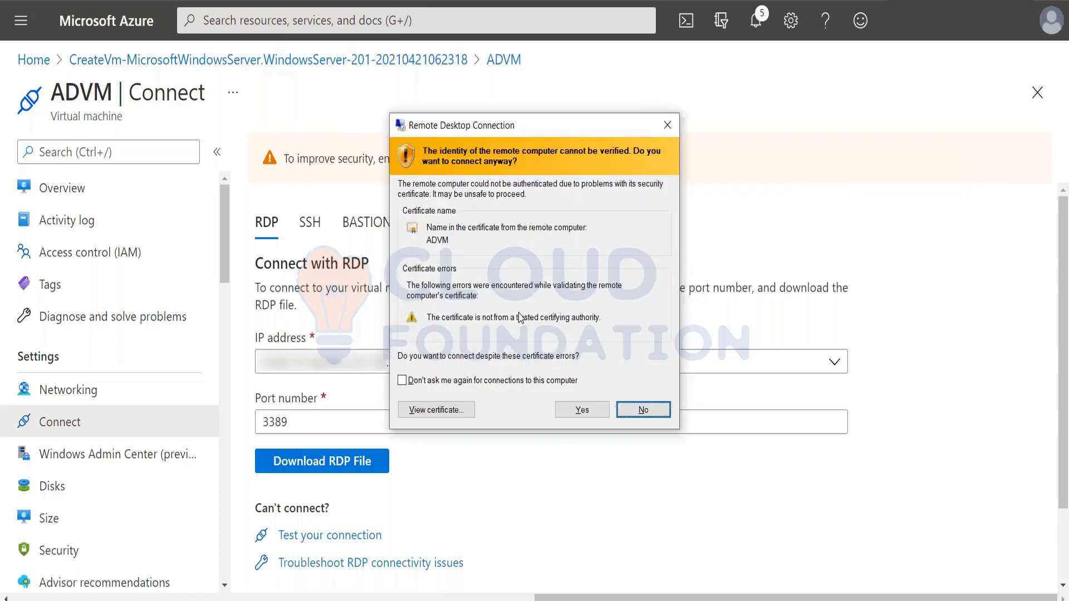
{"action": "key", "text": "Left"}
{"action": "key", "text": "Return"}
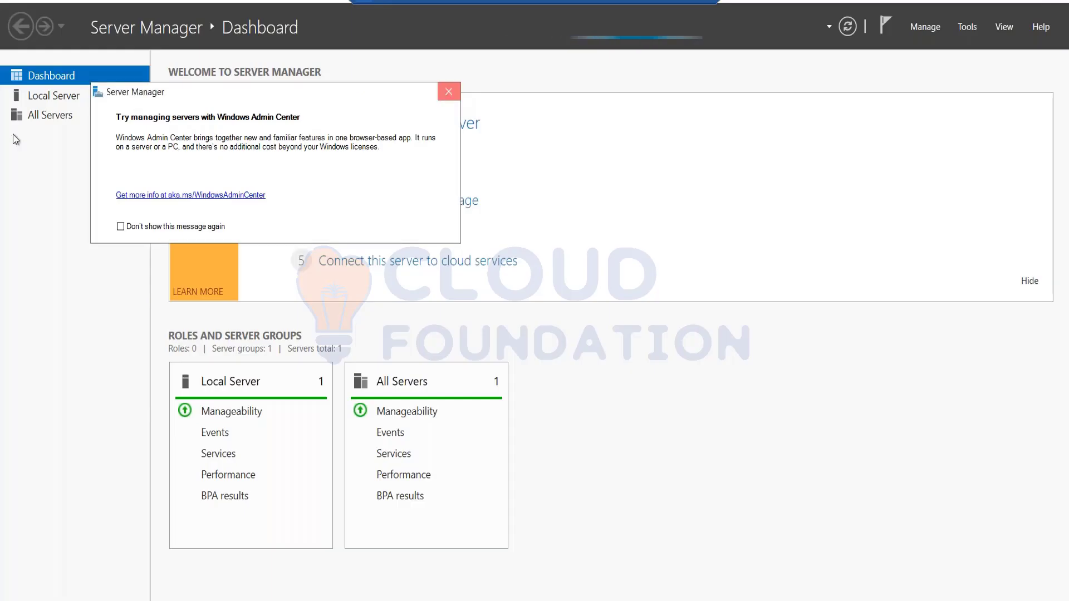
Turn IE Enhanced Security Configuration Off for both Administrators and Users on ADVM's Local Server
{"action": "left_click", "coordinate": [49, 101]}
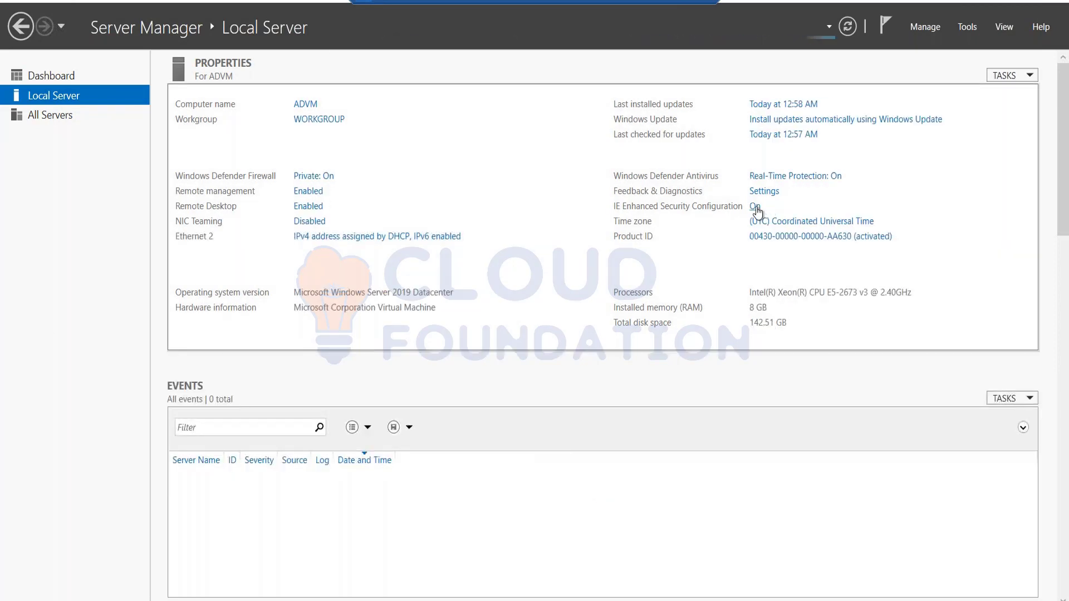
{"action": "left_click", "coordinate": [756, 208]}
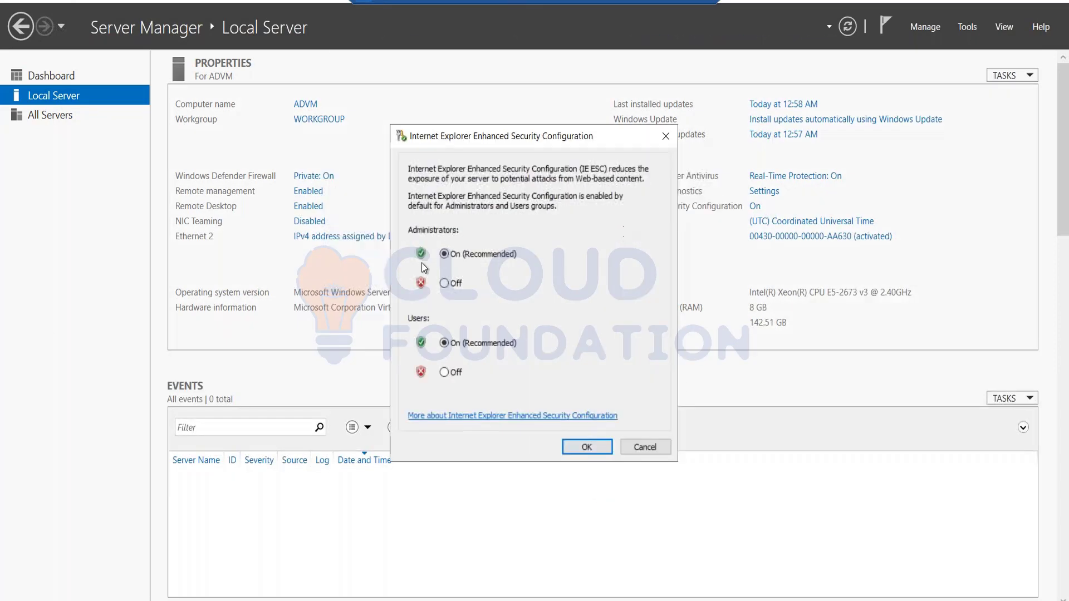
{"action": "left_click", "coordinate": [444, 282]}
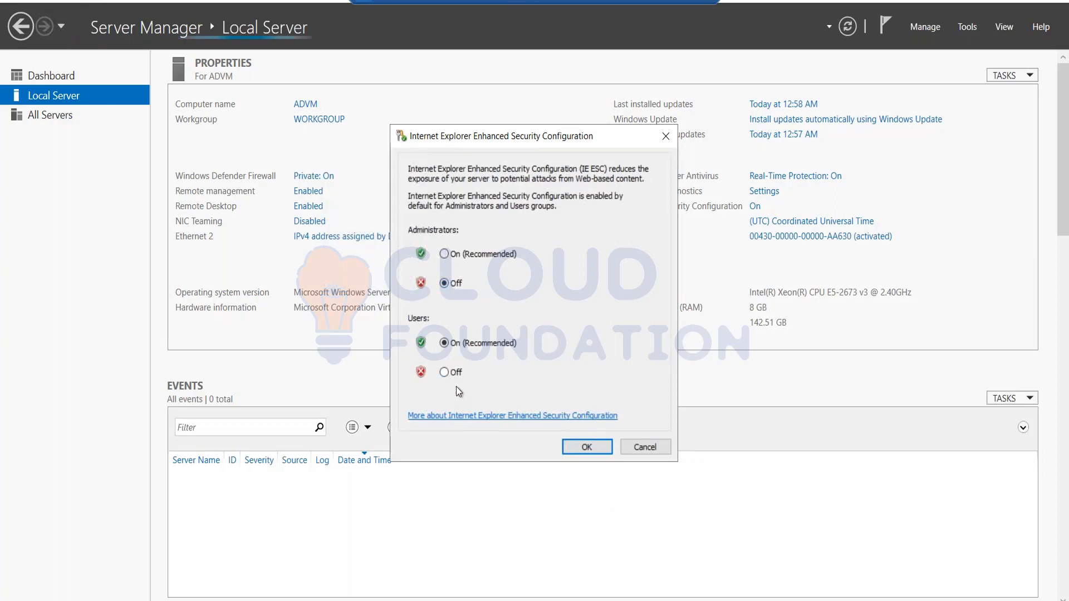
{"action": "left_click", "coordinate": [457, 373]}
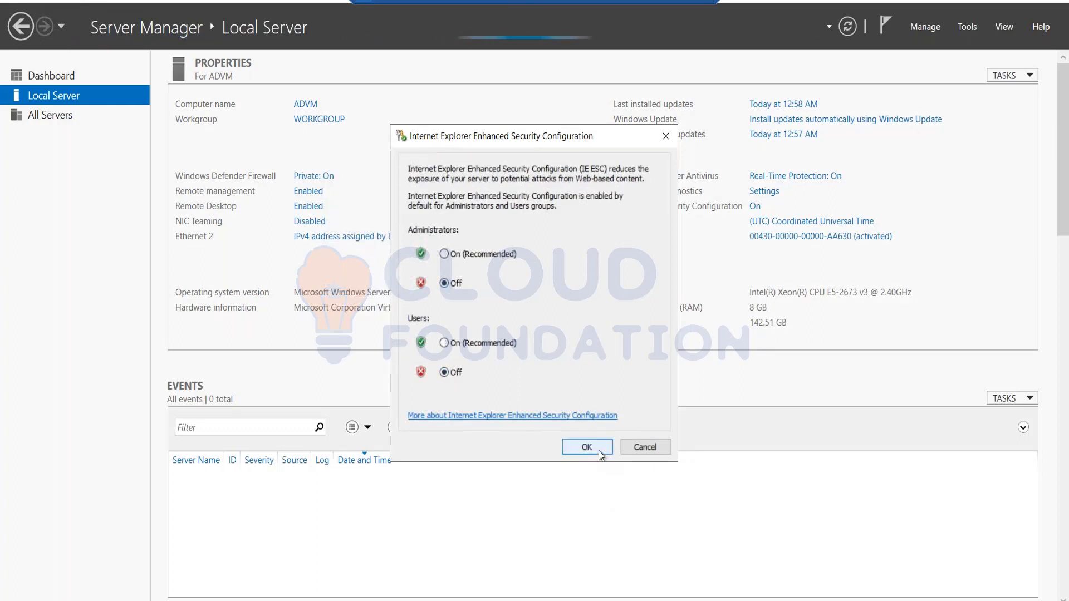
{"action": "left_click", "coordinate": [587, 448]}
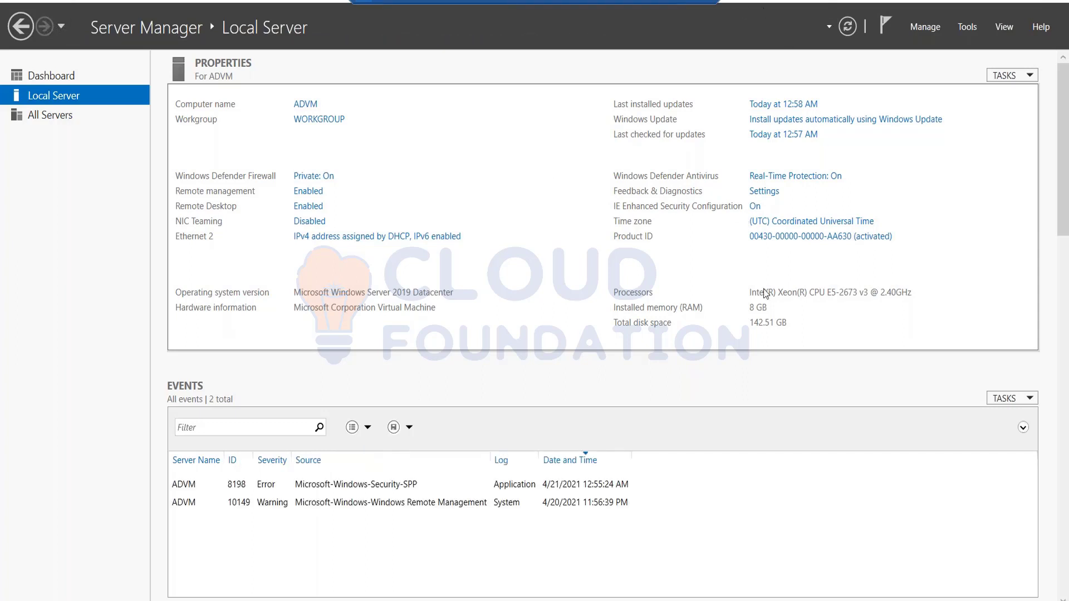
{"action": "left_click", "coordinate": [847, 26]}
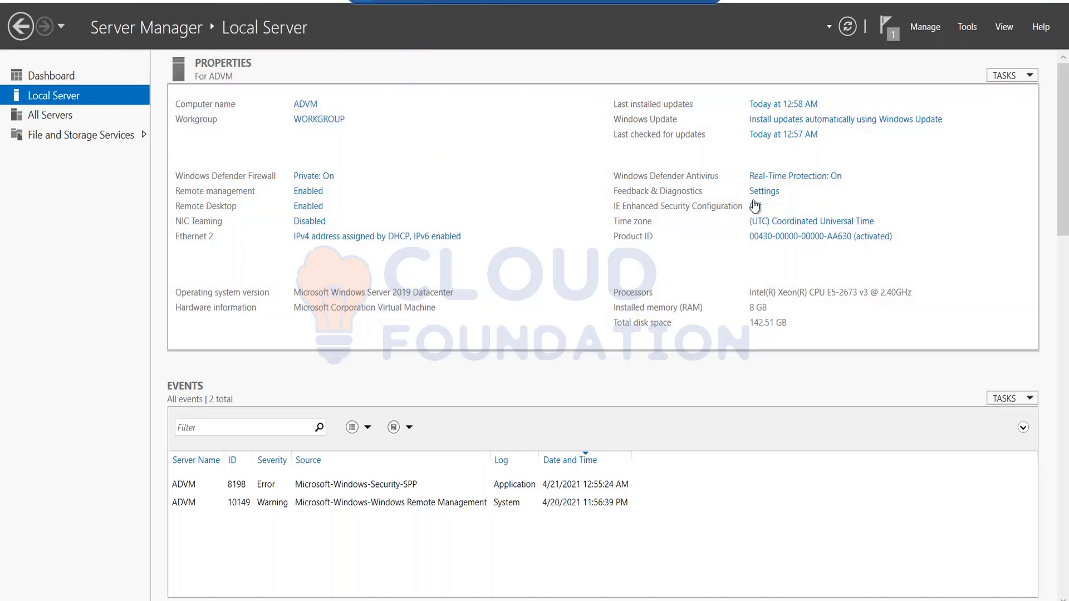
{"action": "left_click", "coordinate": [65, 76]}
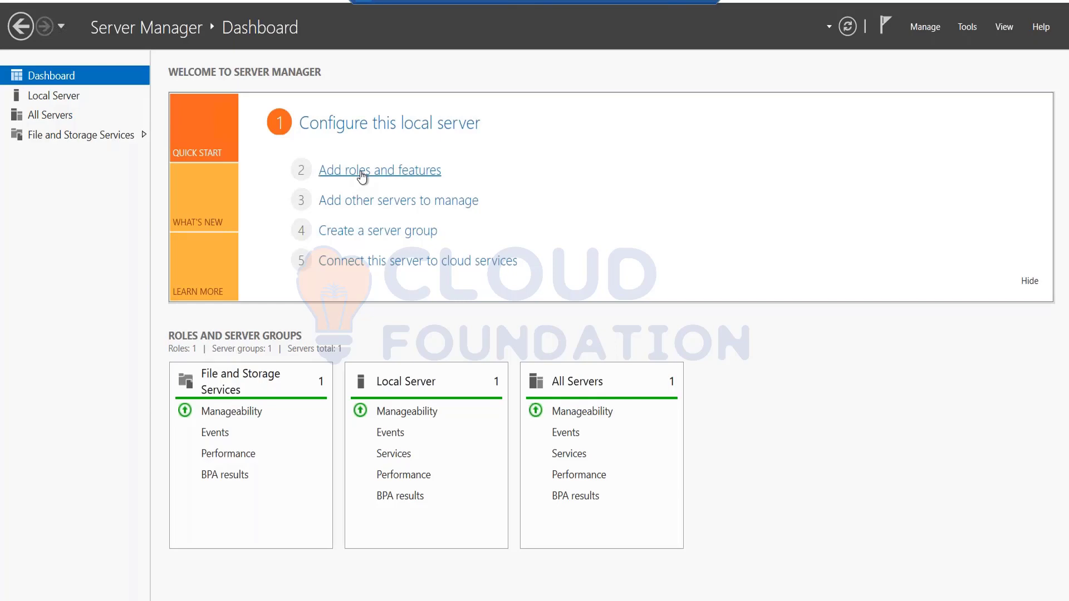
Start a role-based Add Roles and Features install on ADVM and review the directory role descriptions
{"action": "left_click", "coordinate": [363, 171]}
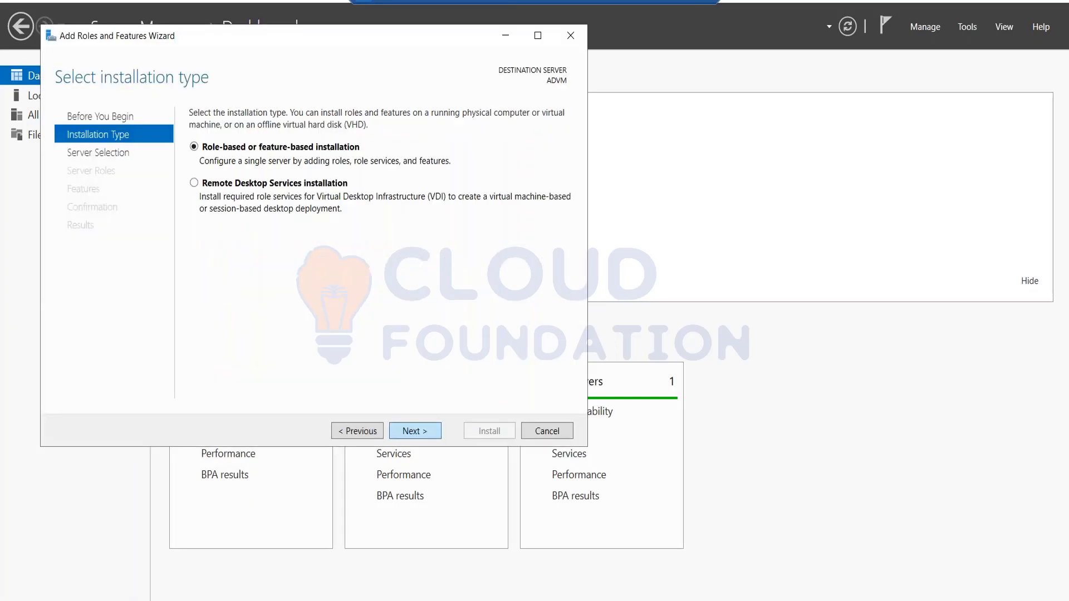
{"action": "key", "text": "Return"}
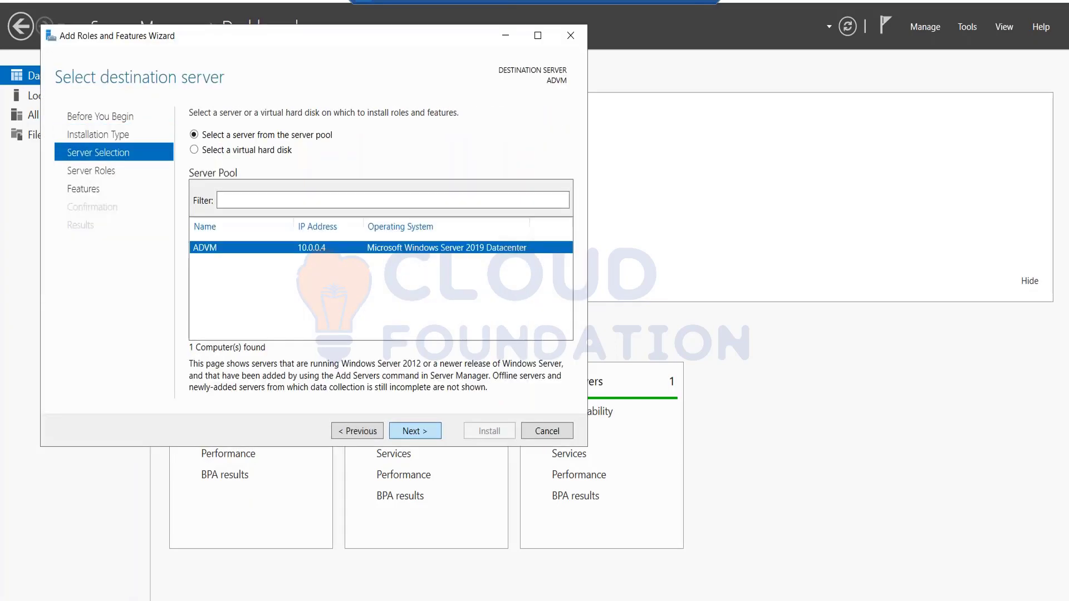
{"action": "key", "text": "Return"}
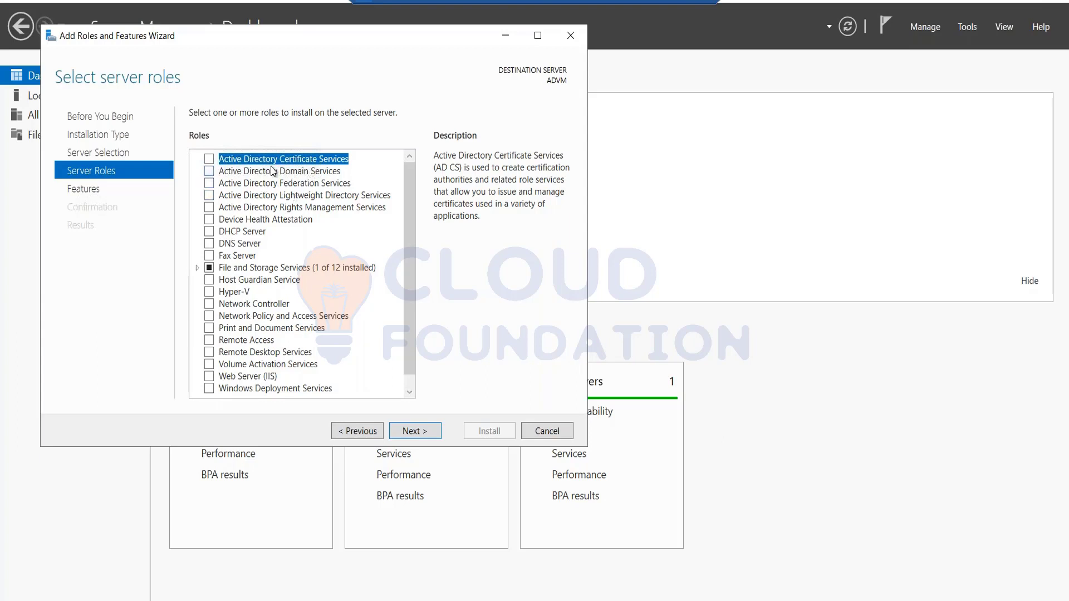
{"action": "left_click", "coordinate": [273, 171]}
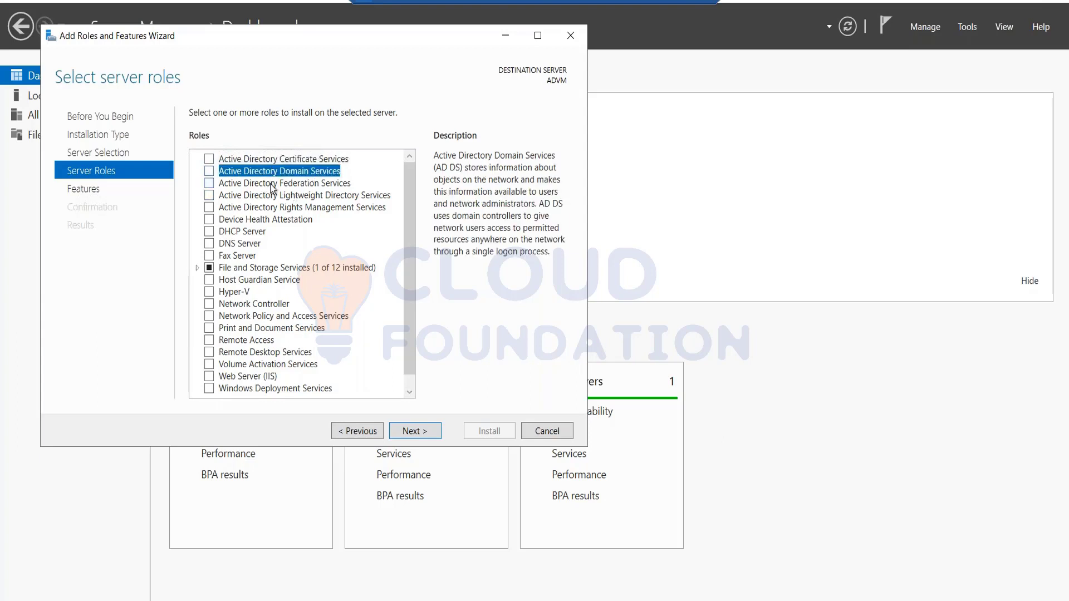
{"action": "left_click", "coordinate": [271, 184]}
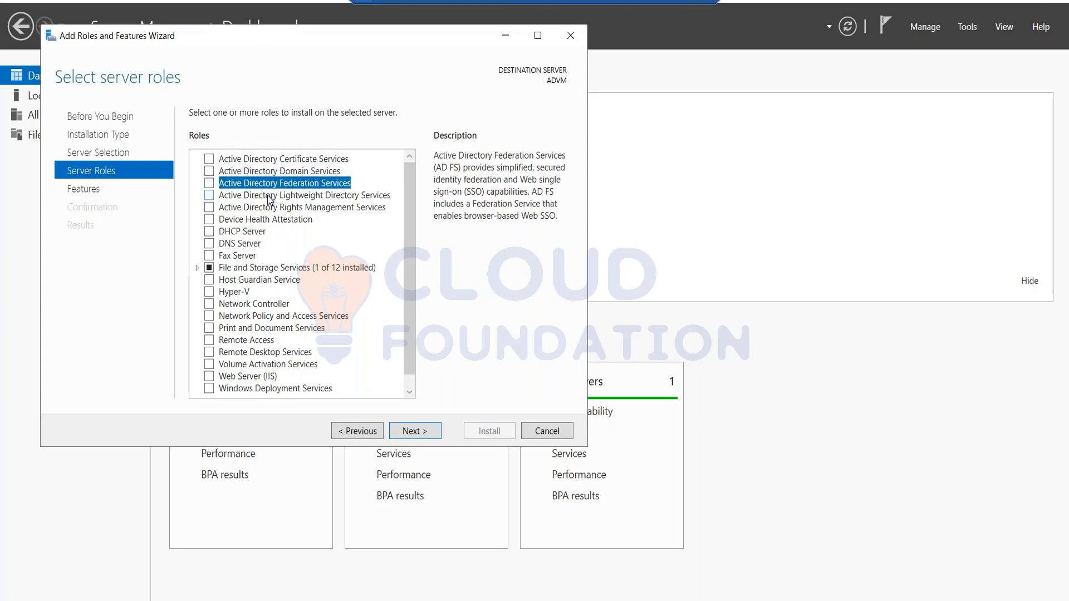
{"action": "left_click", "coordinate": [267, 196]}
{"action": "left_click", "coordinate": [267, 209]}
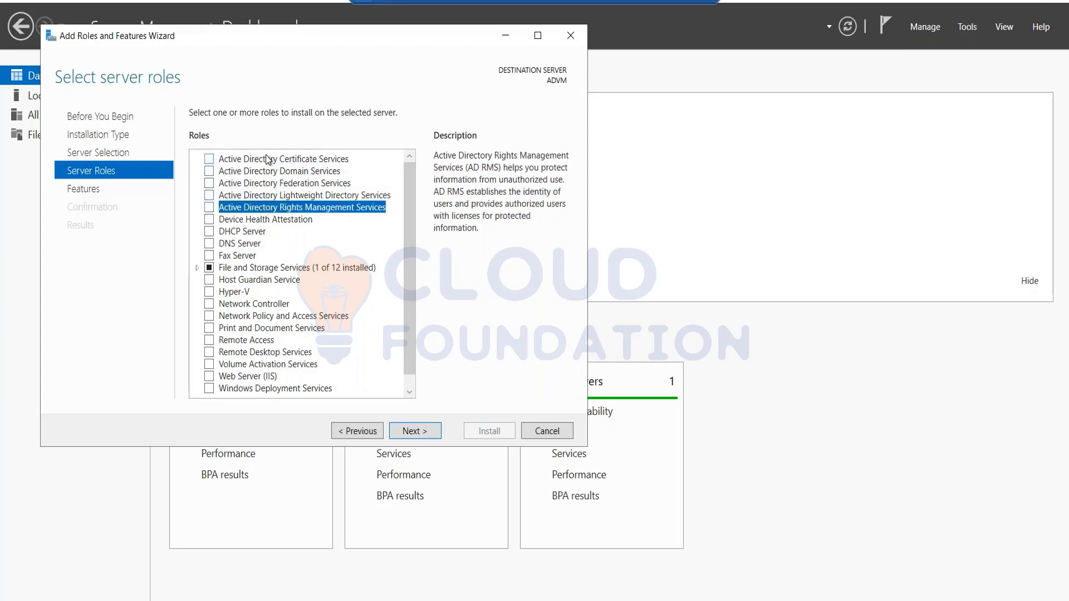
Select Active Directory Domain Services with its required features and start the installation
{"action": "left_click", "coordinate": [209, 172]}
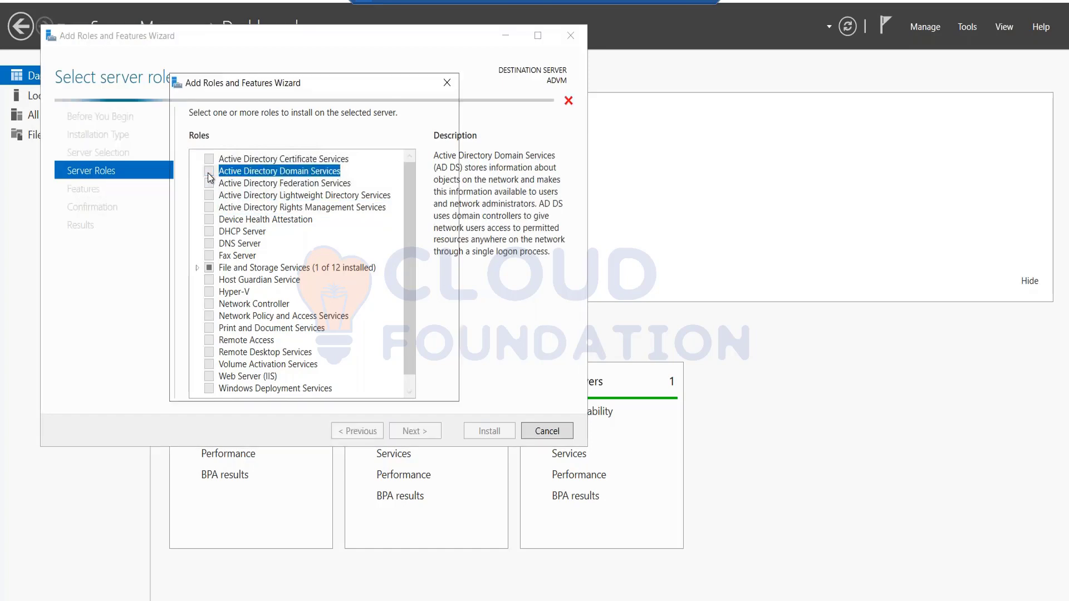
{"action": "left_click", "coordinate": [365, 371]}
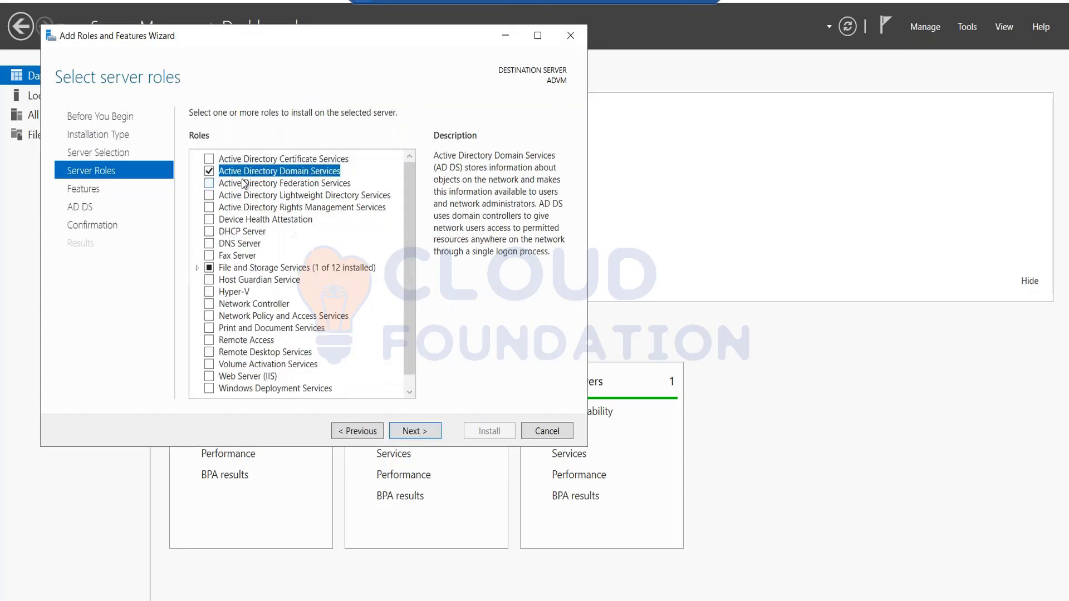
{"action": "left_click", "coordinate": [412, 429]}
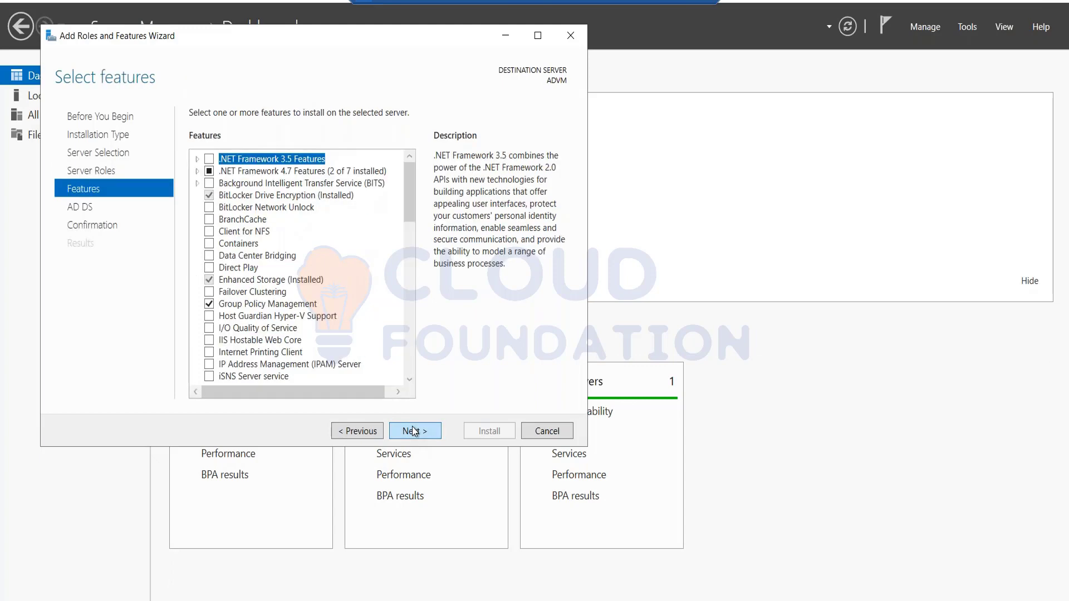
{"action": "left_click", "coordinate": [412, 429]}
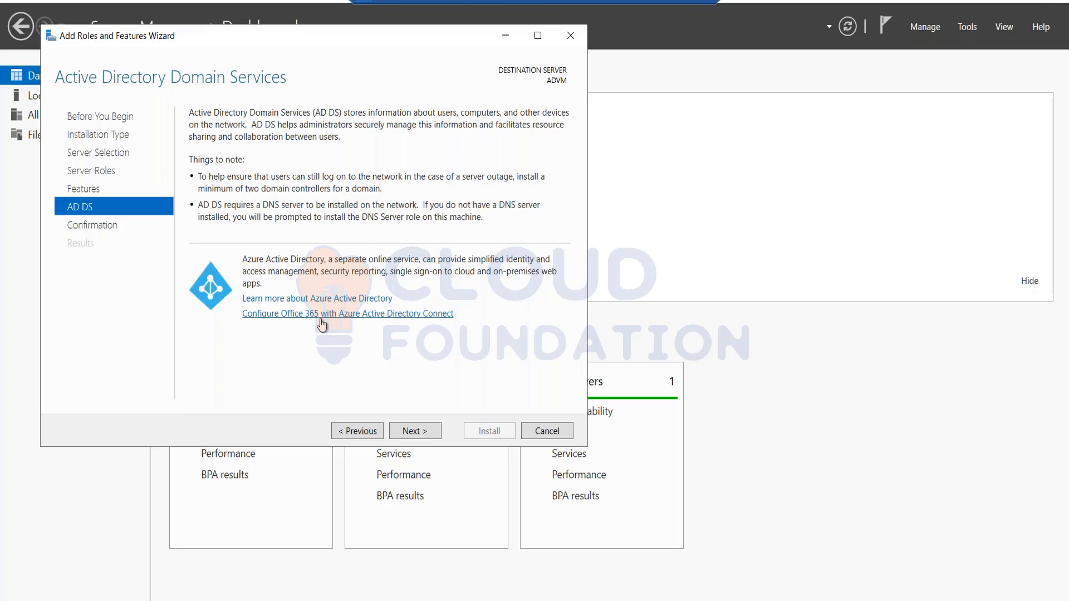
{"action": "left_click", "coordinate": [408, 434]}
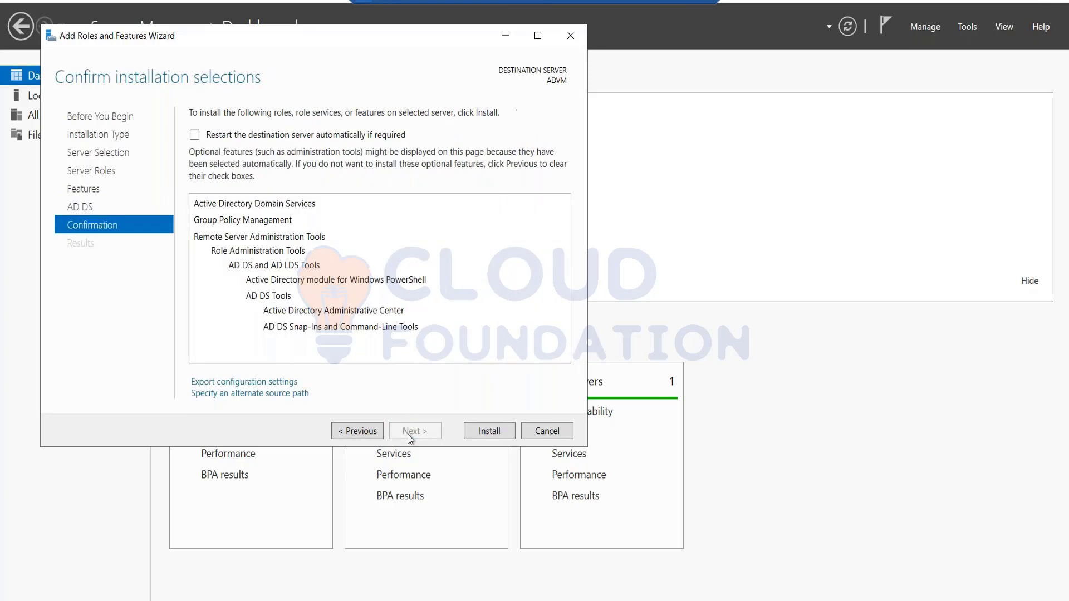
{"action": "left_click", "coordinate": [487, 434]}
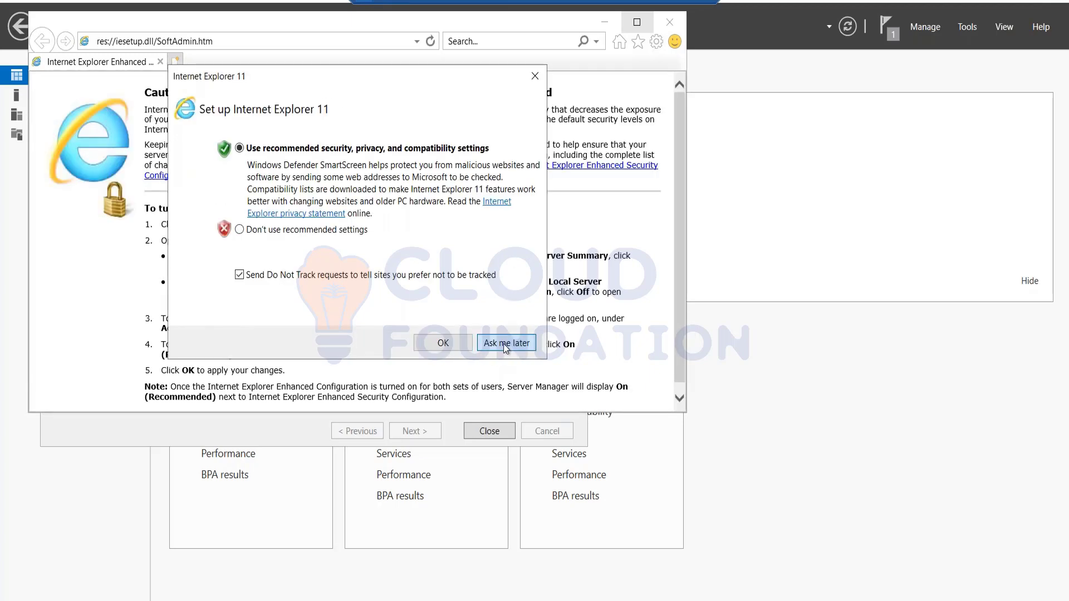
Search Bing for 'azure ad connect' and open Microsoft's Azure AD Connect download page
{"action": "left_click", "coordinate": [503, 343]}
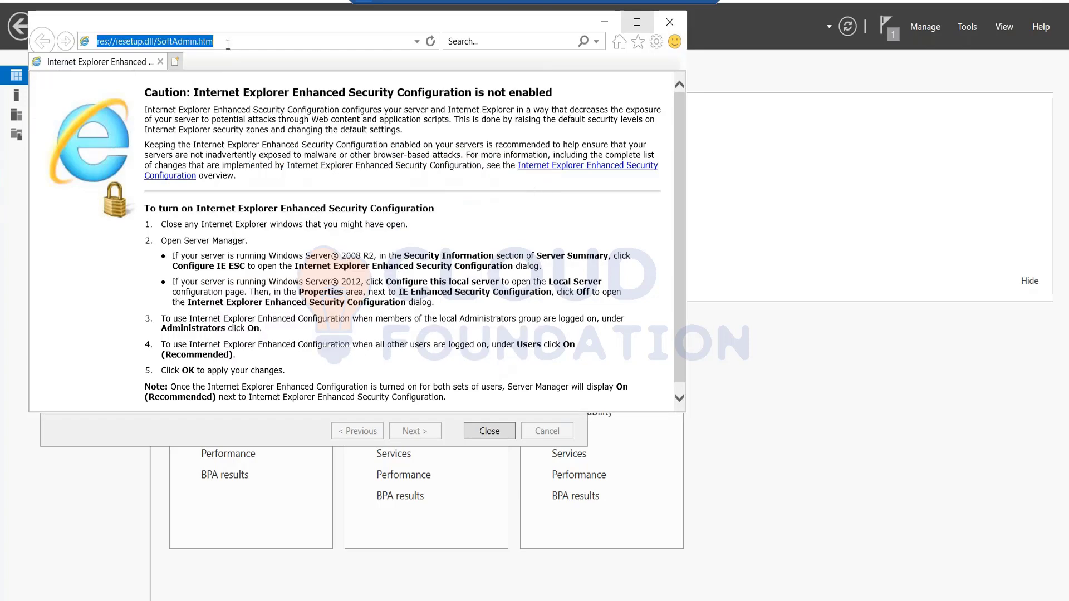
{"action": "type", "text": "azure ad"}
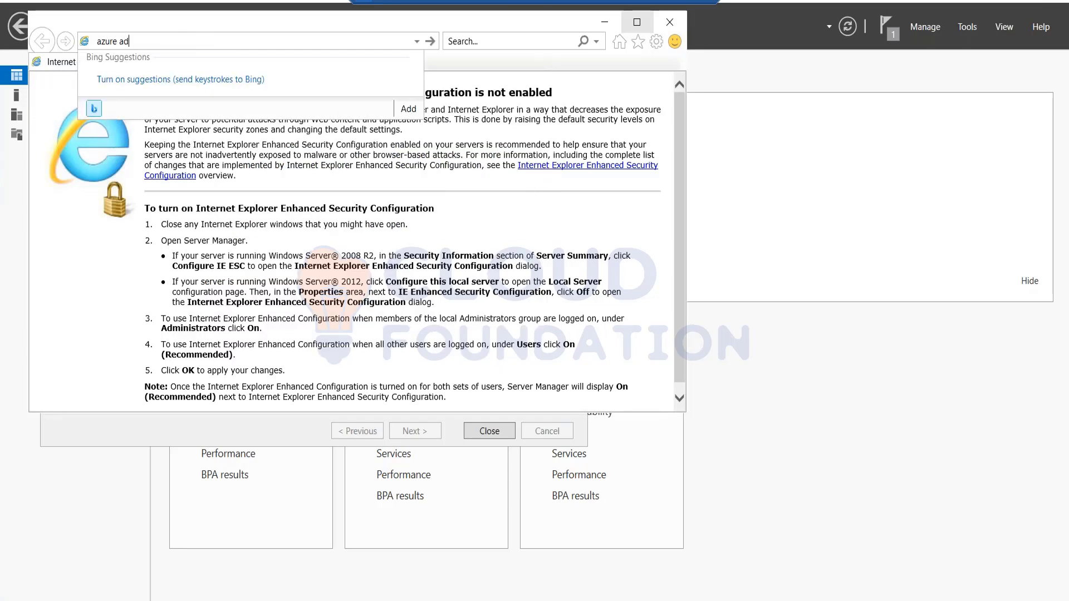
{"action": "type", "text": " connect"}
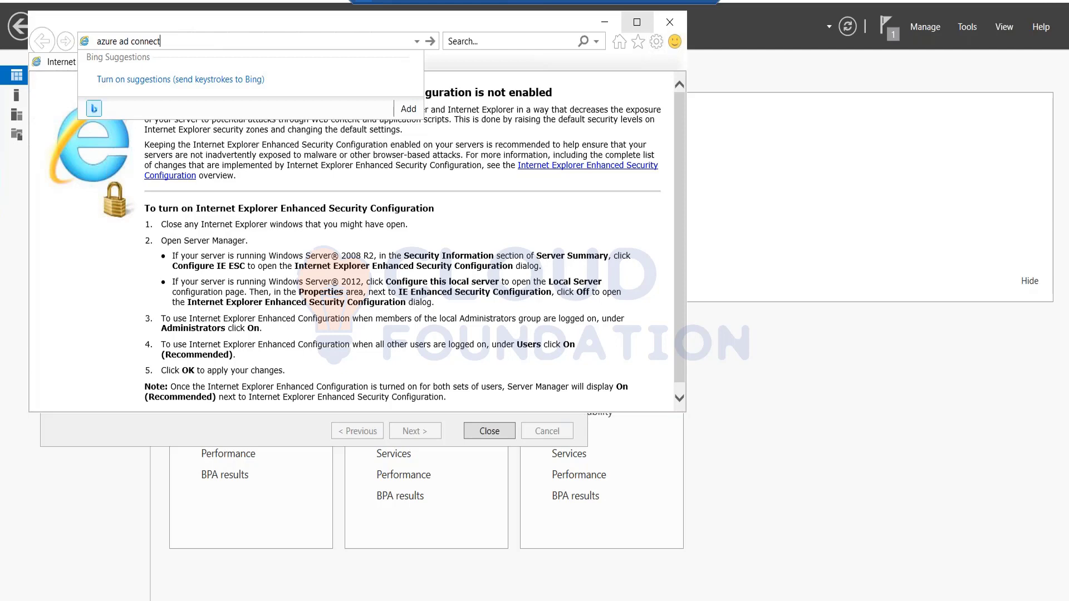
{"action": "key", "text": "Return"}
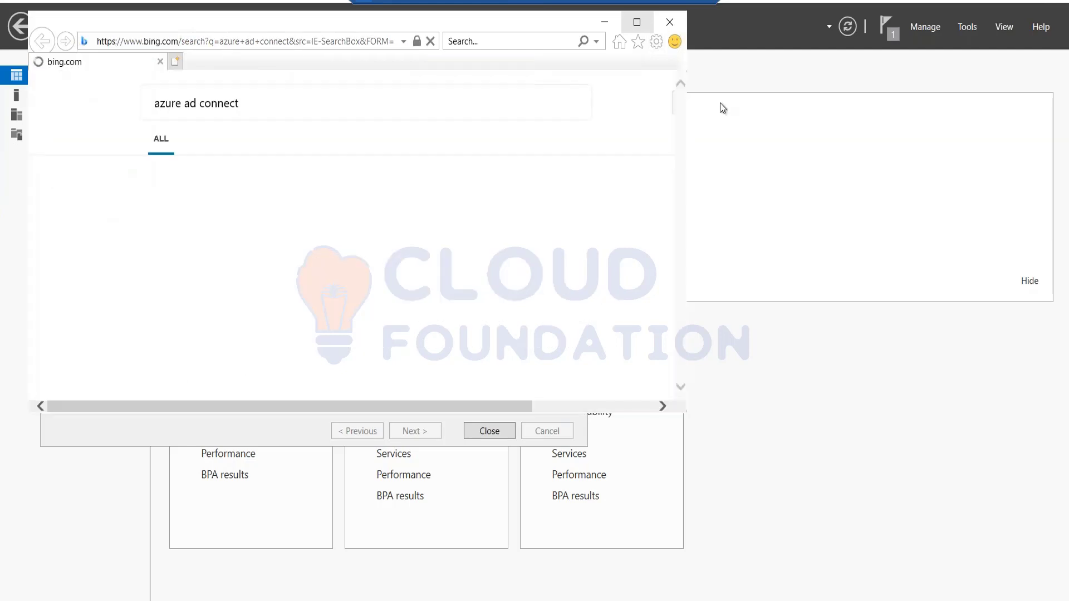
{"action": "left_click", "coordinate": [637, 23]}
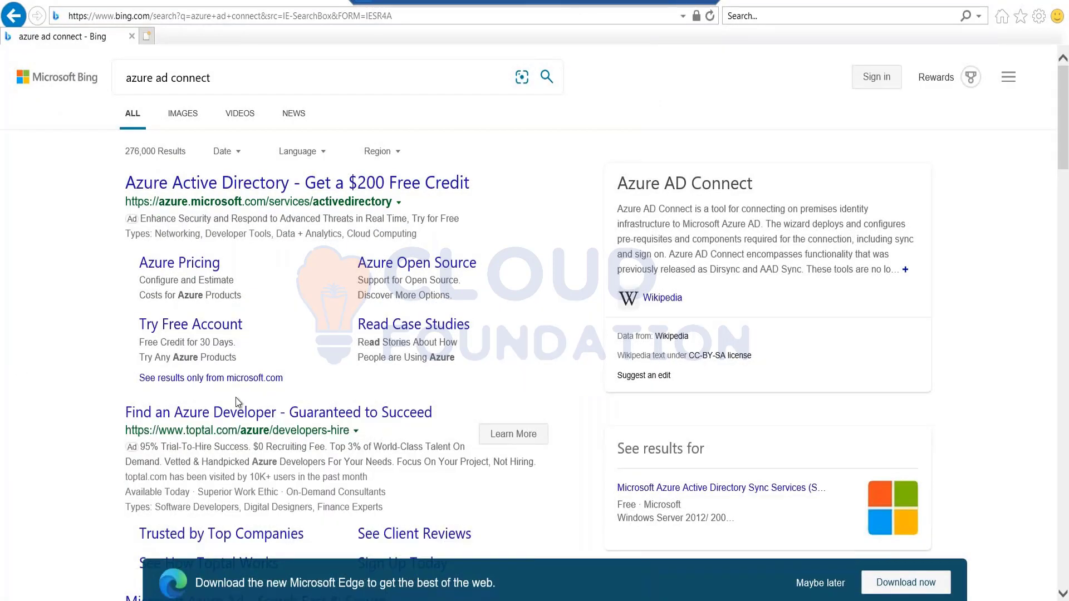
{"action": "scroll", "coordinate": [238, 426], "scroll_direction": "down", "scroll_amount": 10}
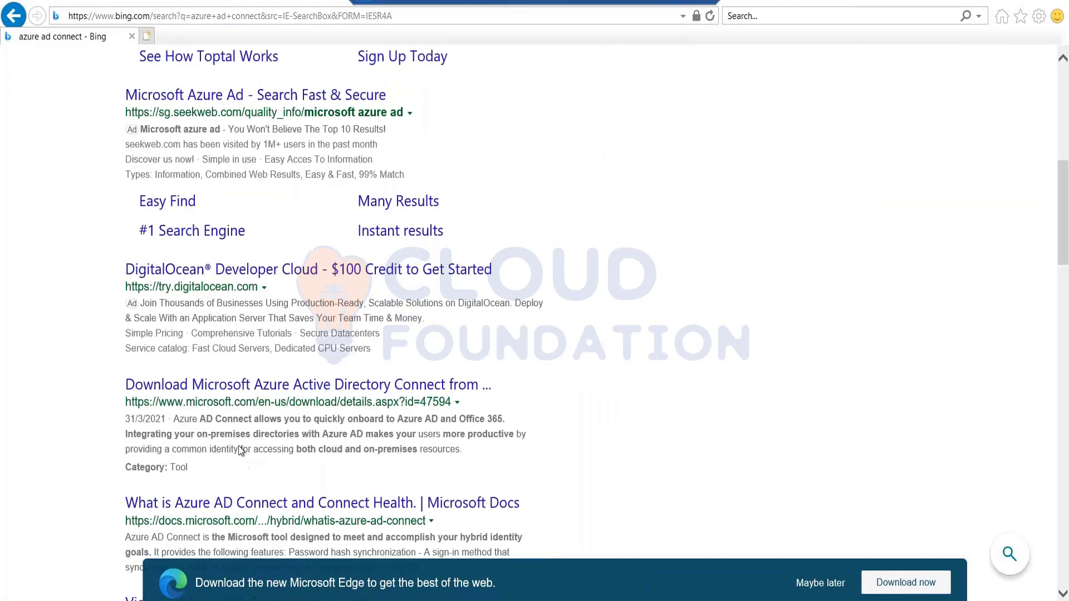
{"action": "scroll", "coordinate": [241, 450], "scroll_direction": "down", "scroll_amount": 2}
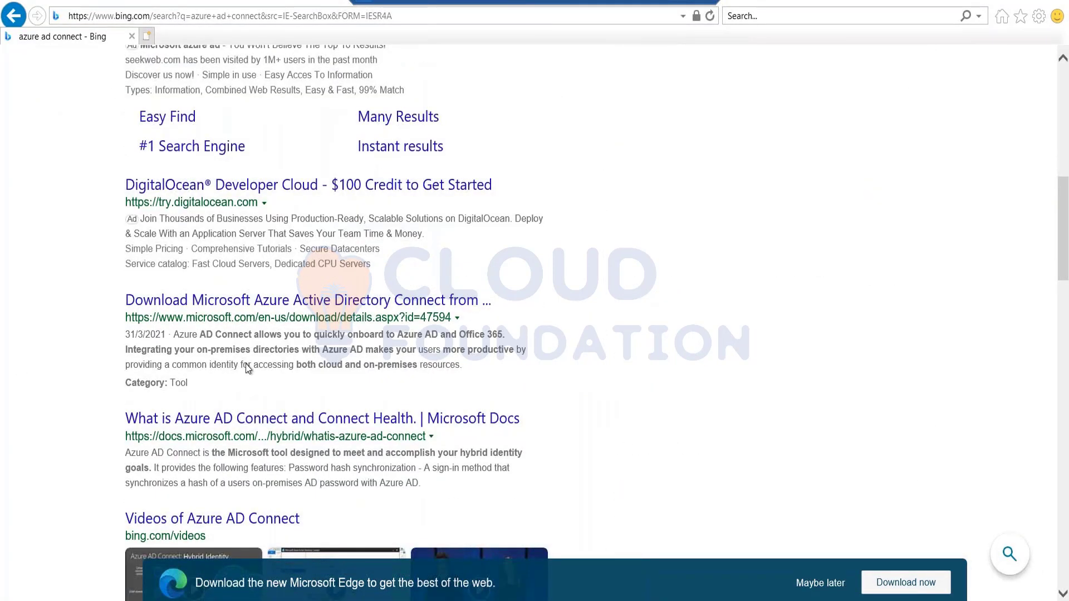
{"action": "left_click", "coordinate": [232, 304]}
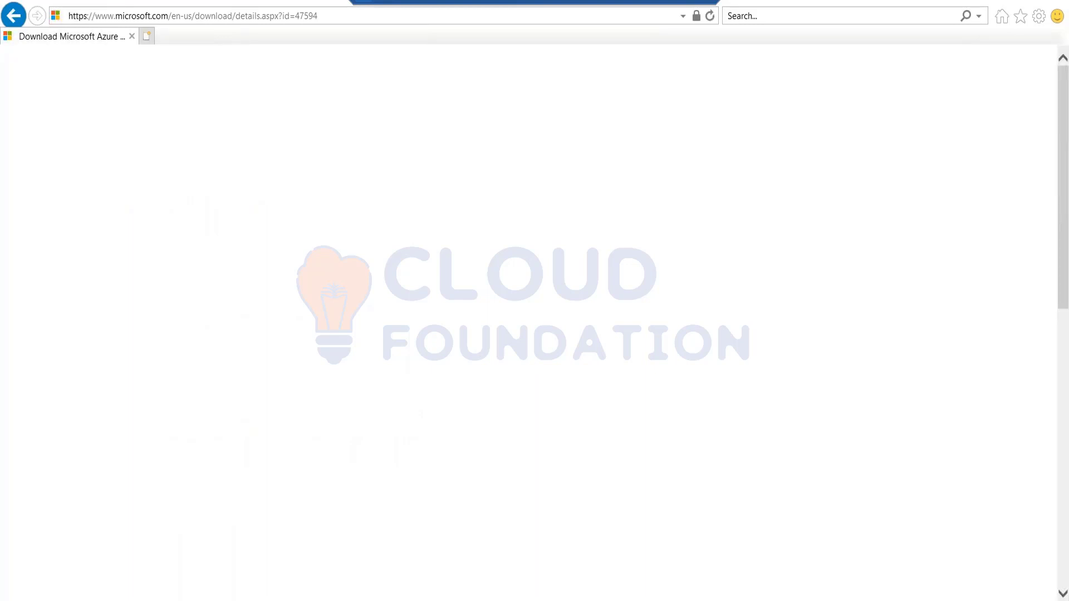
Save AzureADConnect.msi into the Downloads folder, then return to the local Azure portal
{"action": "scroll", "coordinate": [241, 520], "scroll_direction": "down", "scroll_amount": 6}
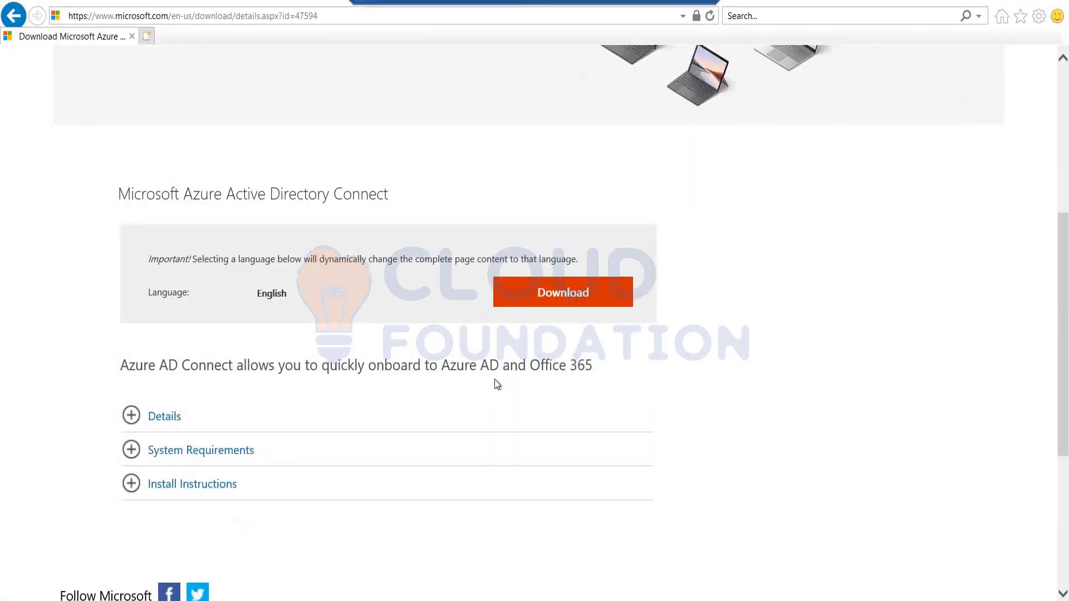
{"action": "left_click", "coordinate": [582, 300]}
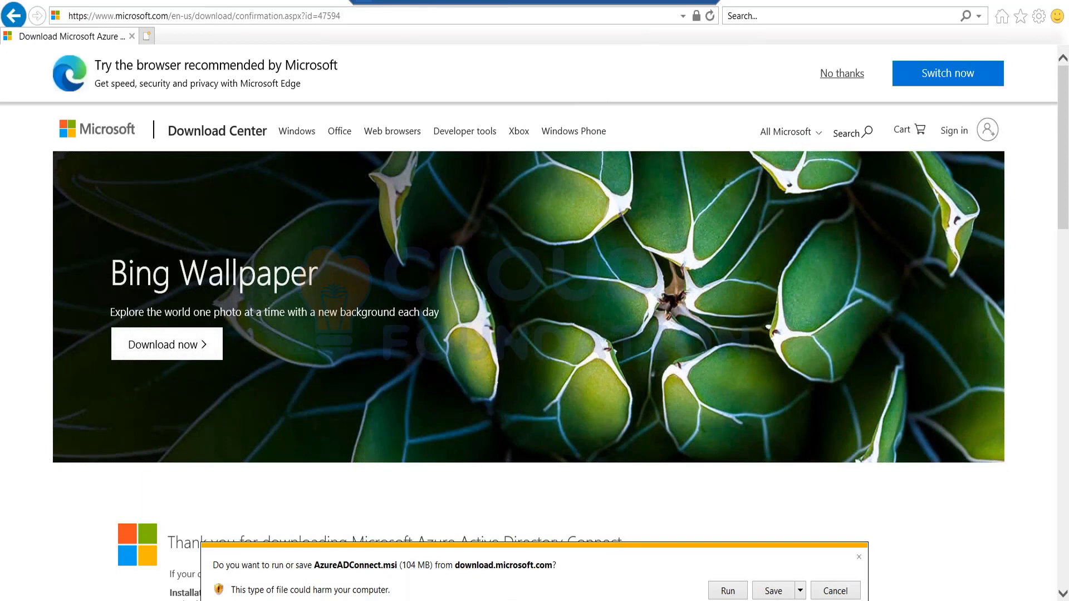
{"action": "left_click", "coordinate": [801, 593]}
{"action": "left_click", "coordinate": [841, 577]}
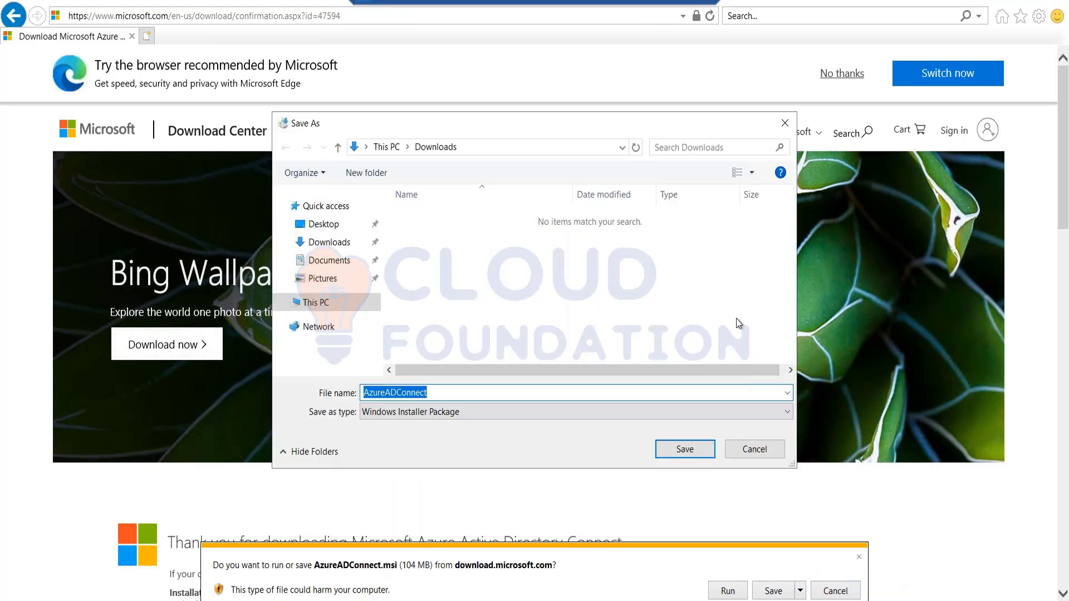
{"action": "left_click", "coordinate": [700, 450]}
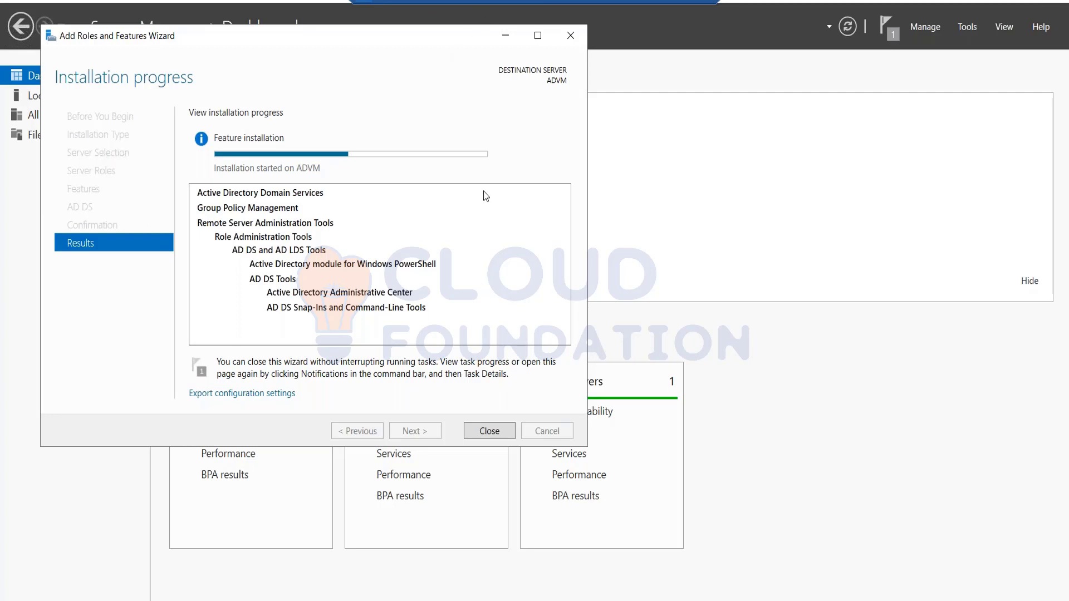
{"action": "left_click", "coordinate": [674, 3]}
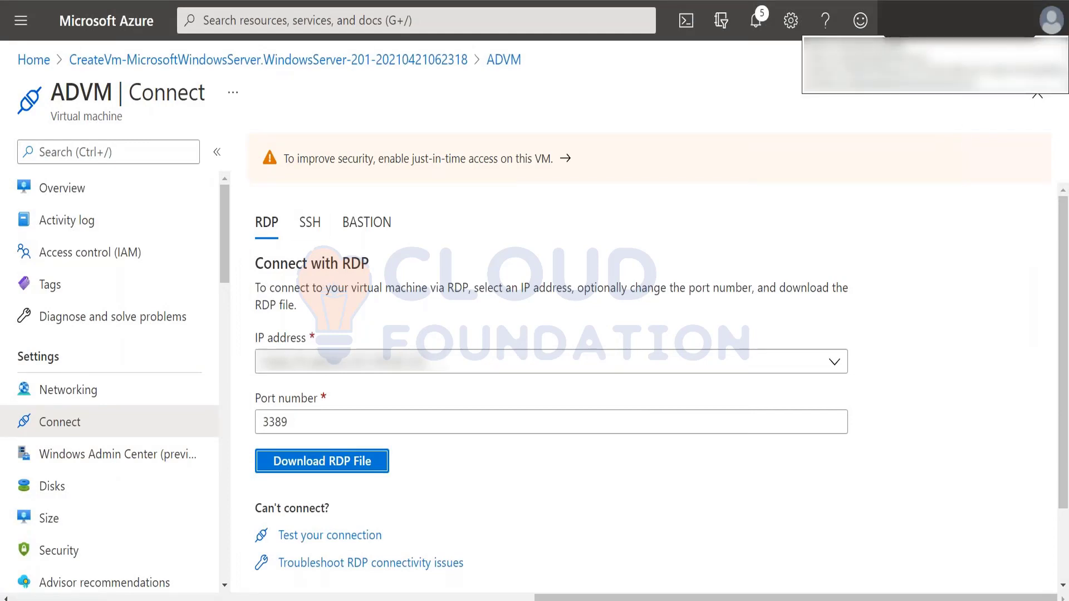
Open the Directory + subscription settings and list all directories to switch to
{"action": "left_click", "coordinate": [1051, 21]}
{"action": "left_click", "coordinate": [893, 246]}
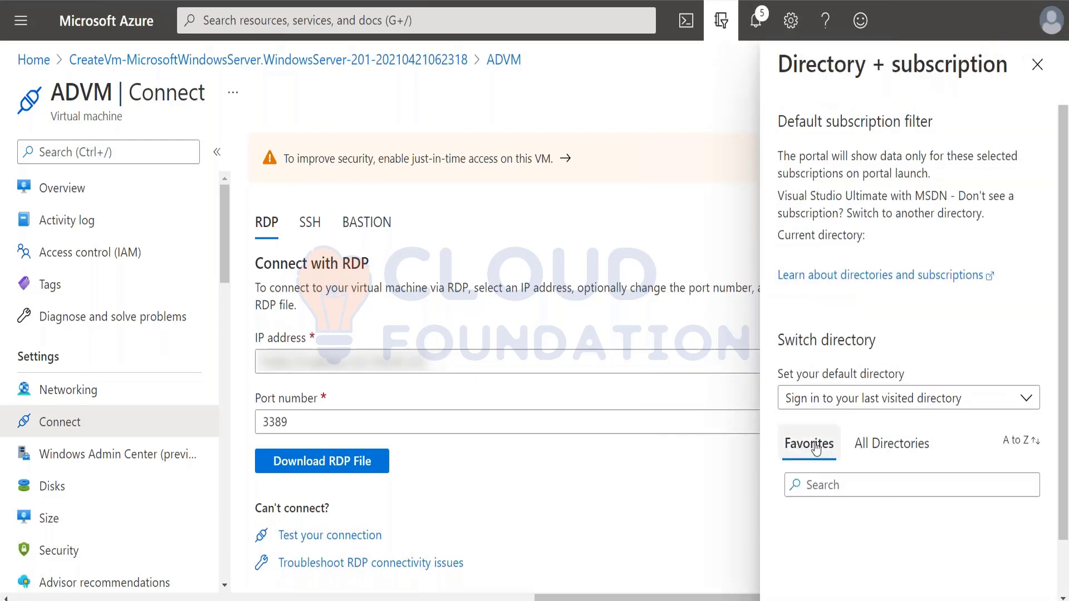
{"action": "scroll", "coordinate": [885, 444], "scroll_direction": "down", "scroll_amount": 1}
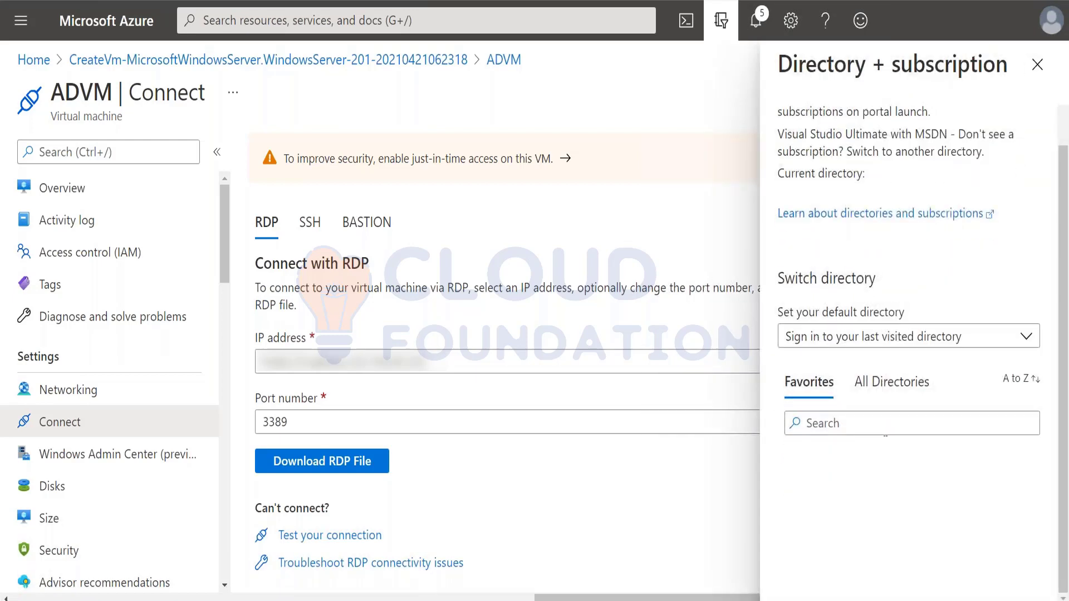
{"action": "left_click", "coordinate": [886, 396]}
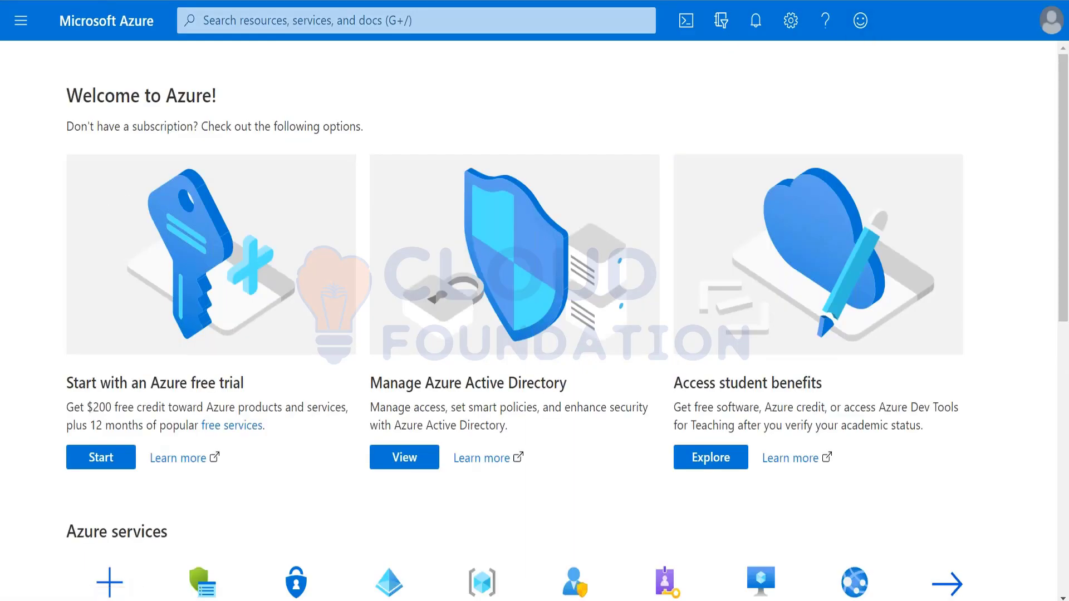
Open Azure Active Directory for AdatumLab500-04 from the portal menu and show its 4 users
{"action": "left_click", "coordinate": [21, 22]}
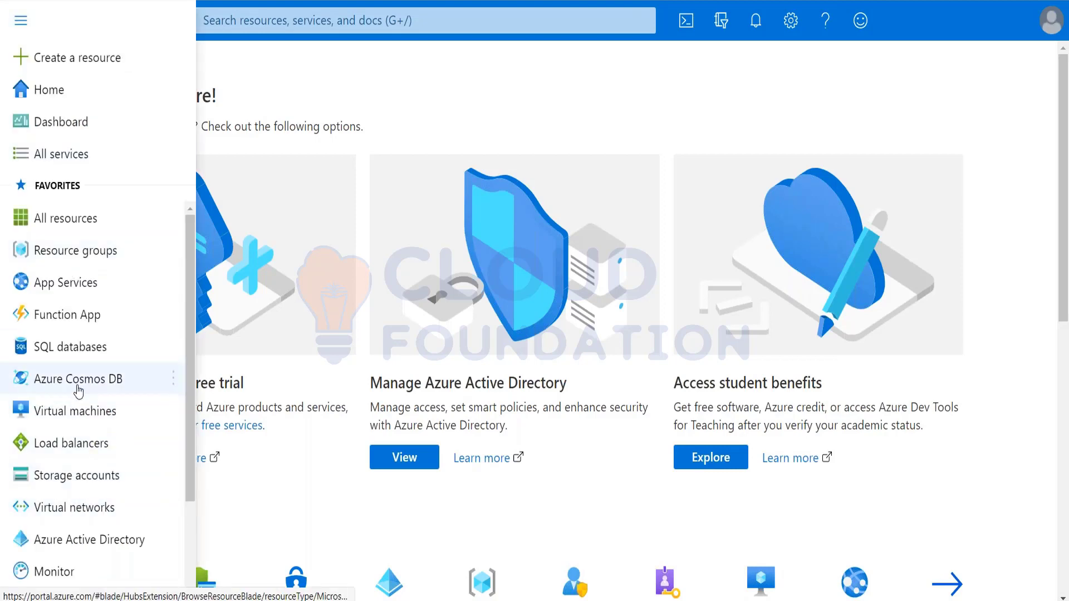
{"action": "left_click", "coordinate": [89, 541]}
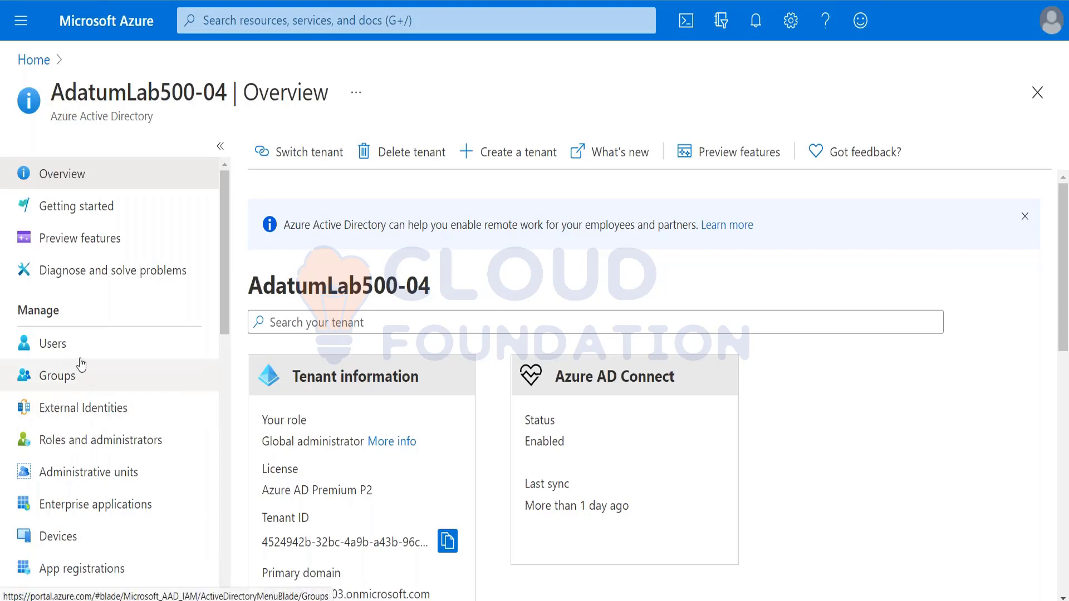
{"action": "scroll", "coordinate": [82, 359], "scroll_direction": "down", "scroll_amount": 3}
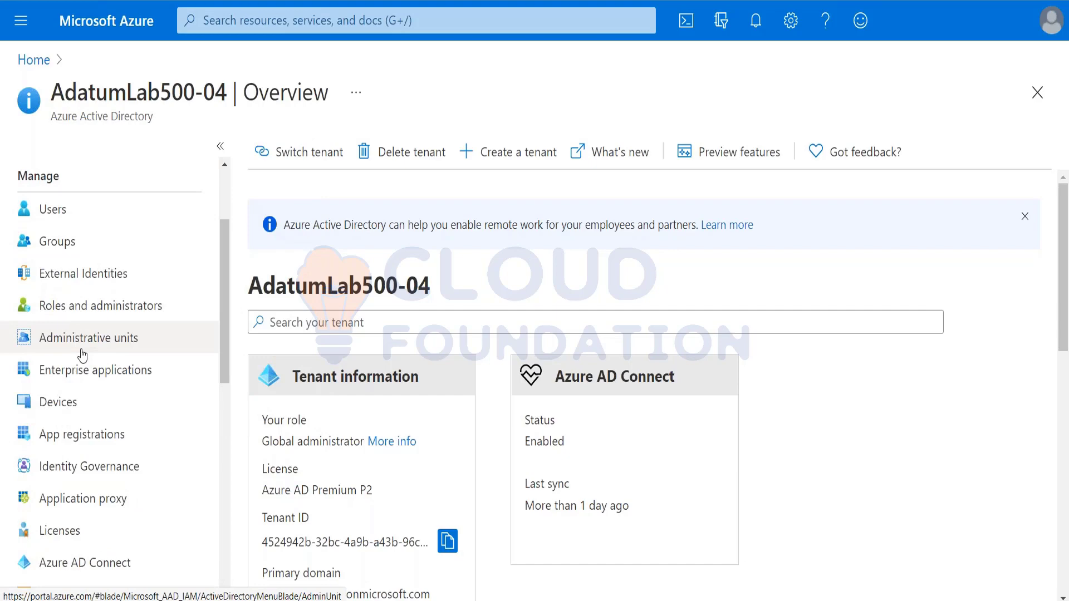
{"action": "left_click", "coordinate": [54, 216]}
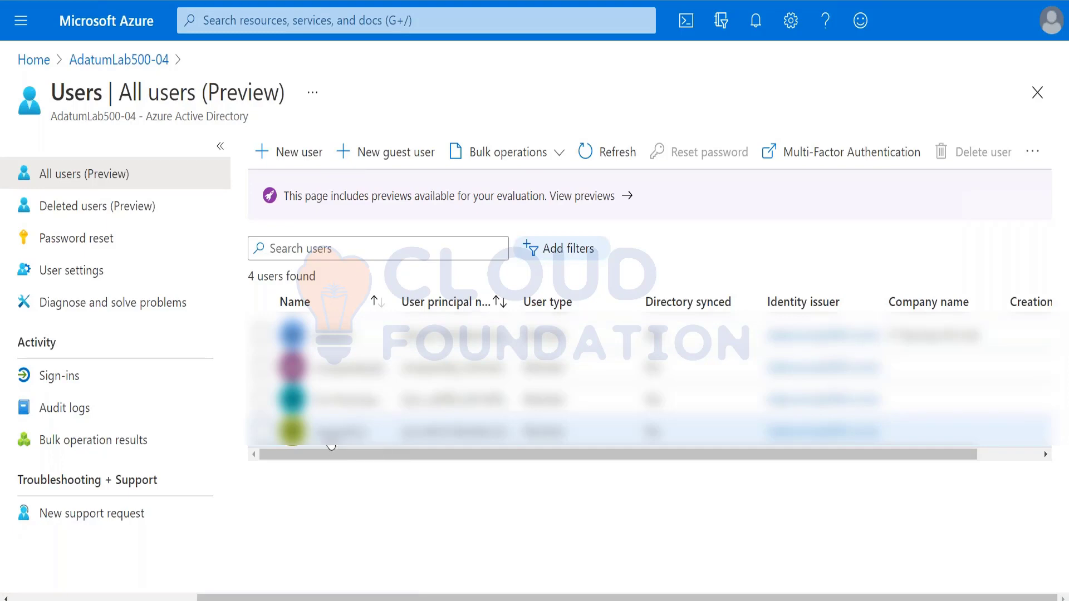
Open the syncadmin user's profile and review its active role assignments
{"action": "left_click", "coordinate": [333, 440]}
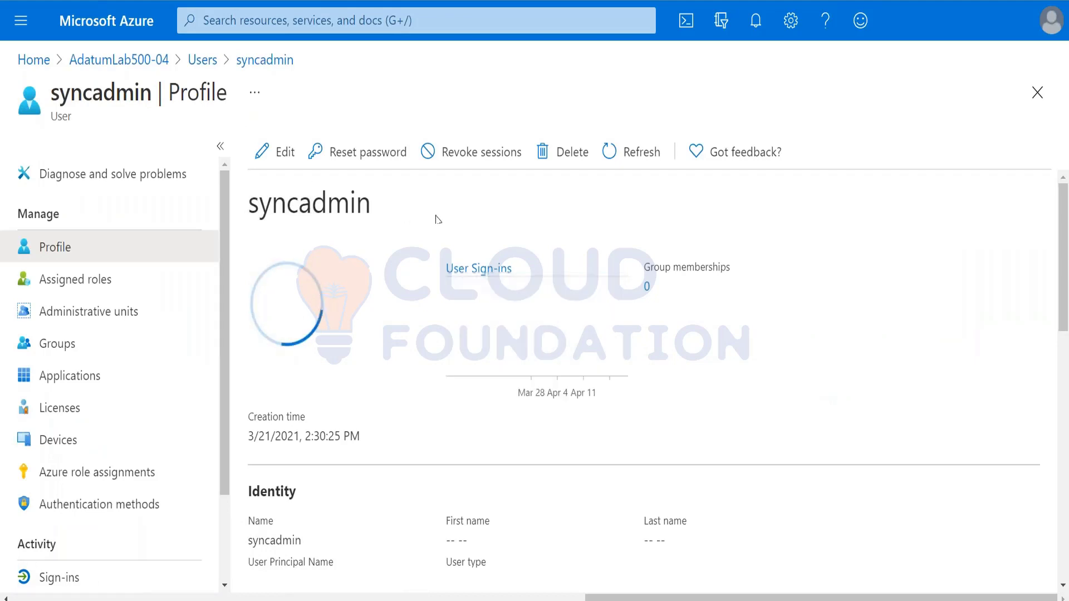
{"action": "double_click", "coordinate": [293, 205]}
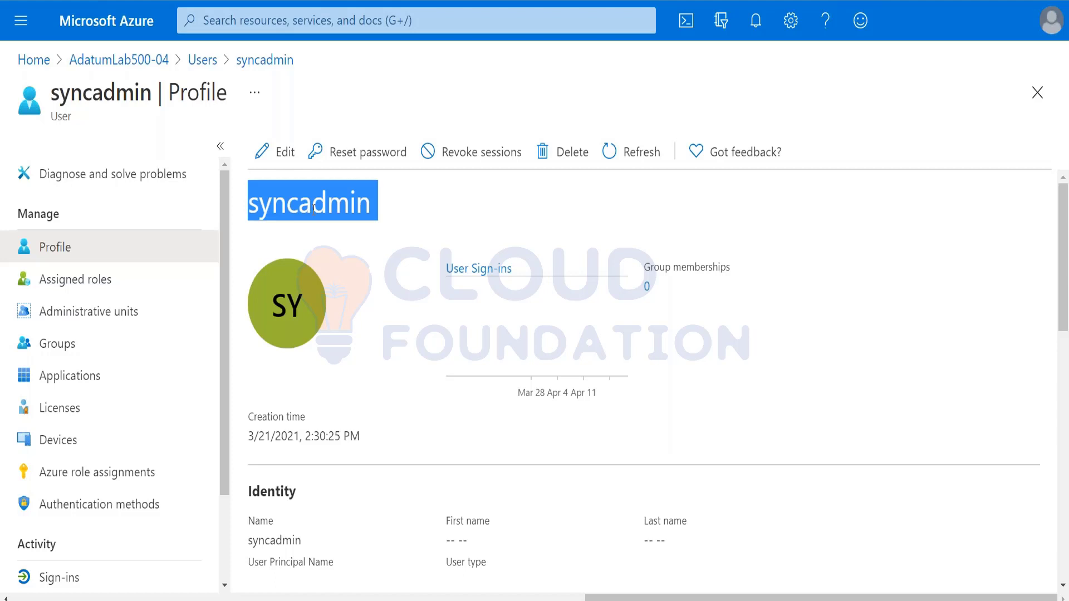
{"action": "left_click_drag", "start_coordinate": [280, 267], "coordinate": [547, 276]}
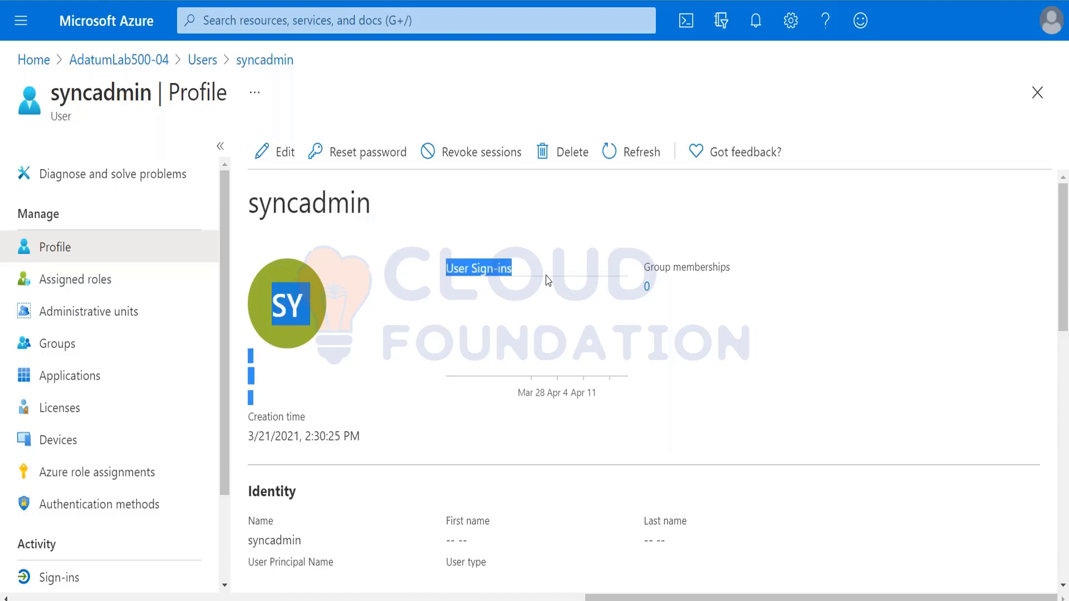
{"action": "left_click", "coordinate": [549, 257]}
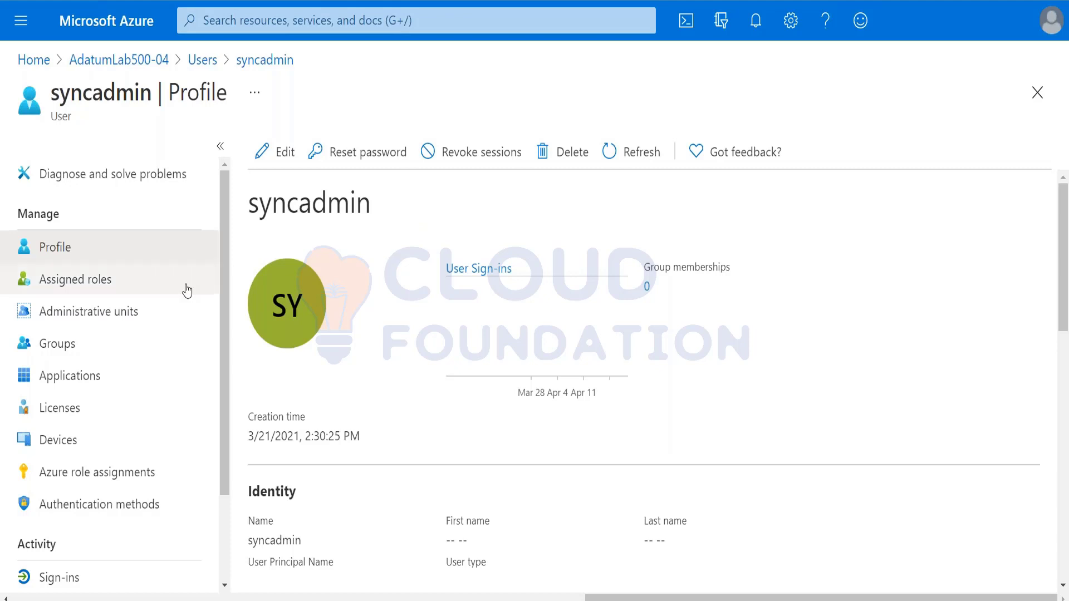
{"action": "left_click", "coordinate": [75, 280]}
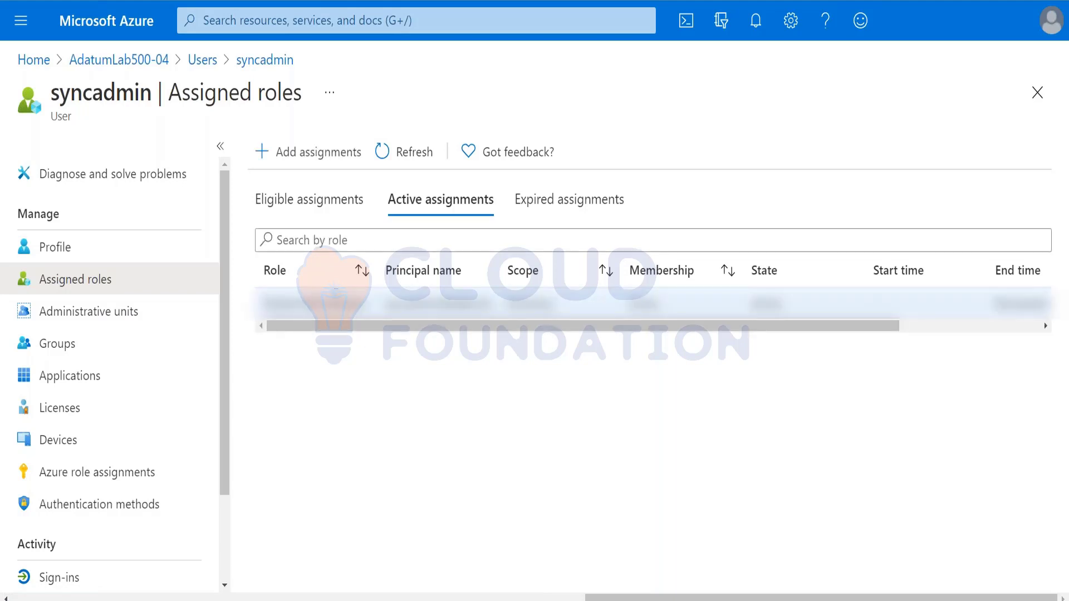
{"action": "left_click_drag", "start_coordinate": [309, 327], "coordinate": [317, 349]}
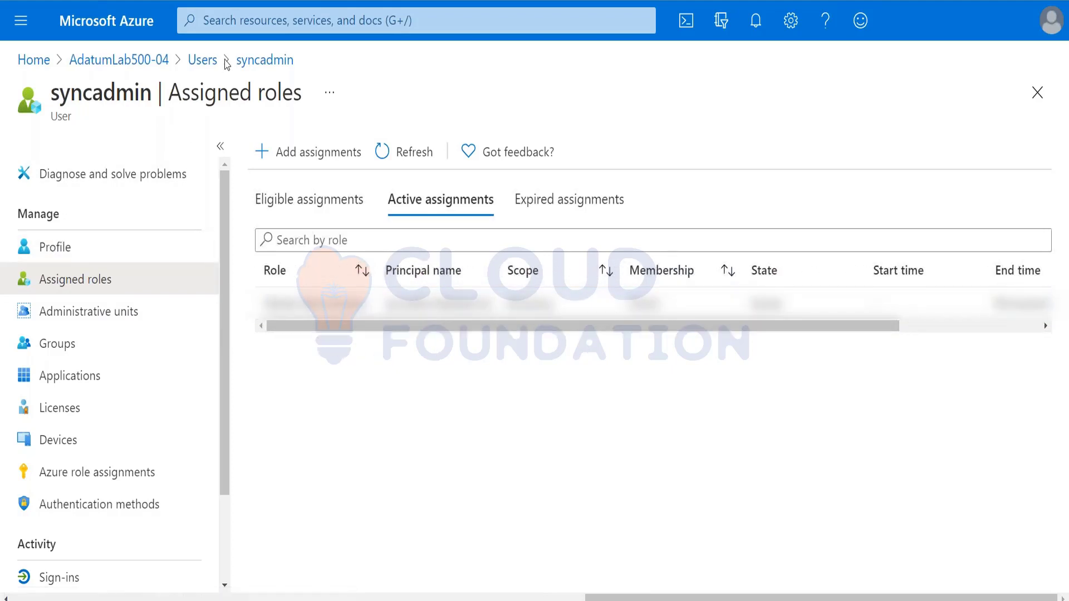
Return through the breadcrumbs to the All users list
{"action": "left_click", "coordinate": [243, 62]}
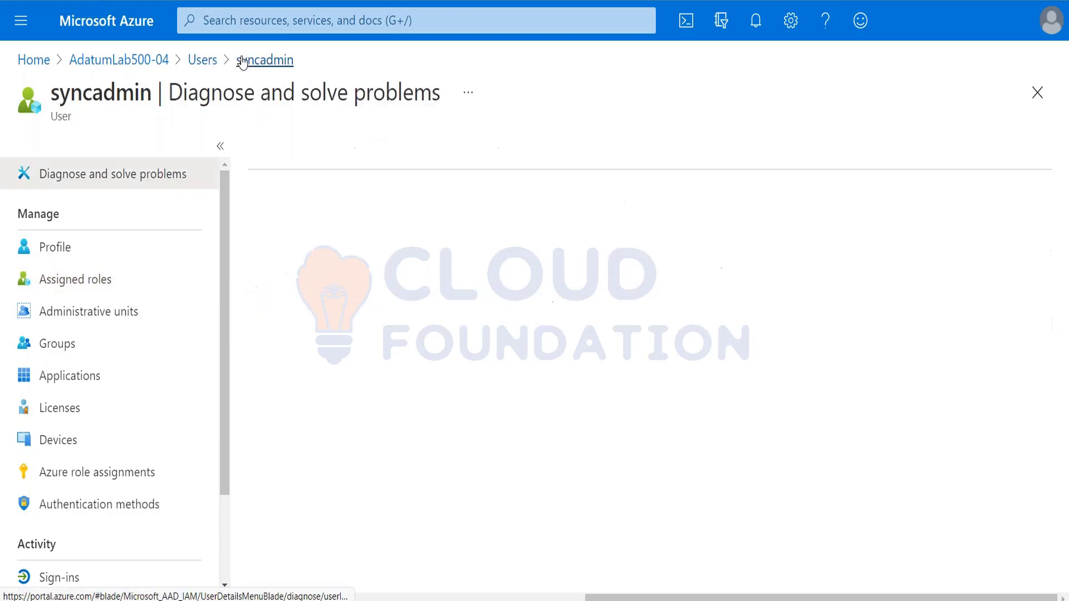
{"action": "left_click", "coordinate": [203, 61]}
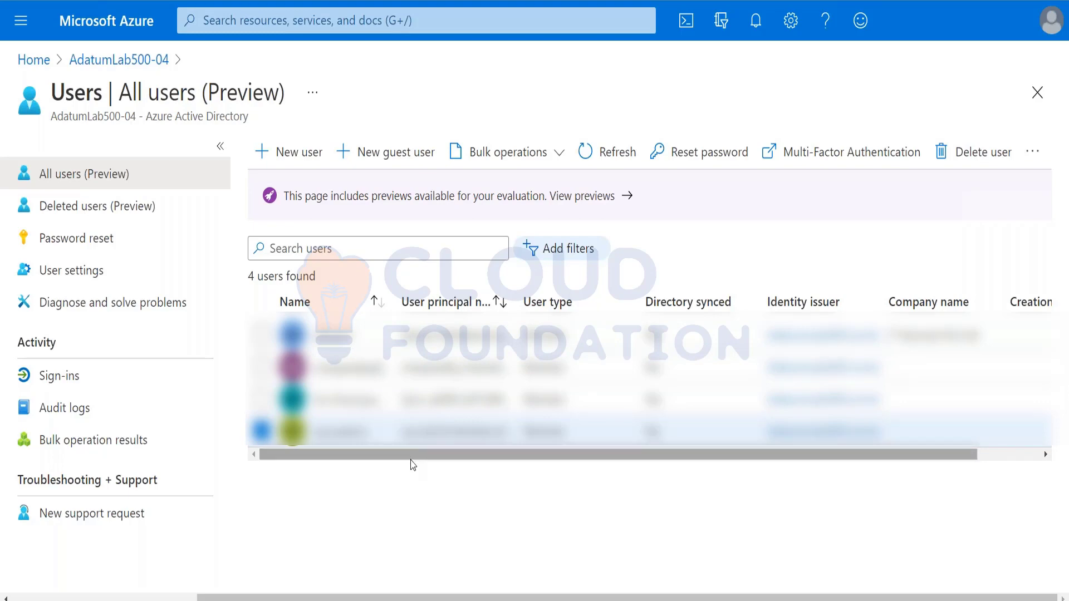
{"action": "left_click_drag", "start_coordinate": [410, 455], "coordinate": [290, 467]}
{"action": "left_click", "coordinate": [261, 431]}
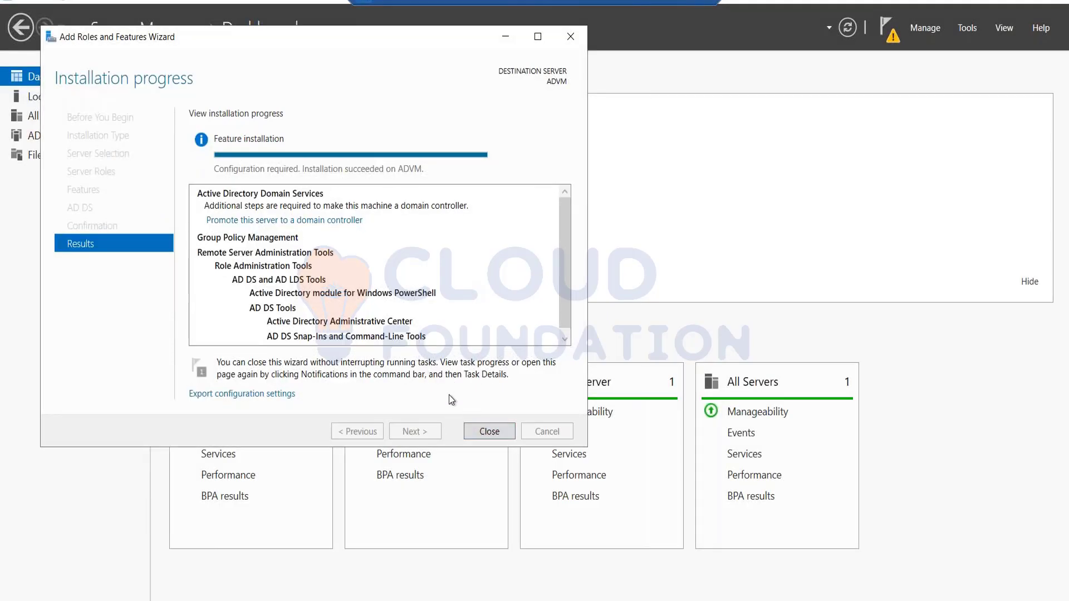
Close the completed AD DS installation wizard and show the post-deployment configuration notice
{"action": "left_click", "coordinate": [498, 432]}
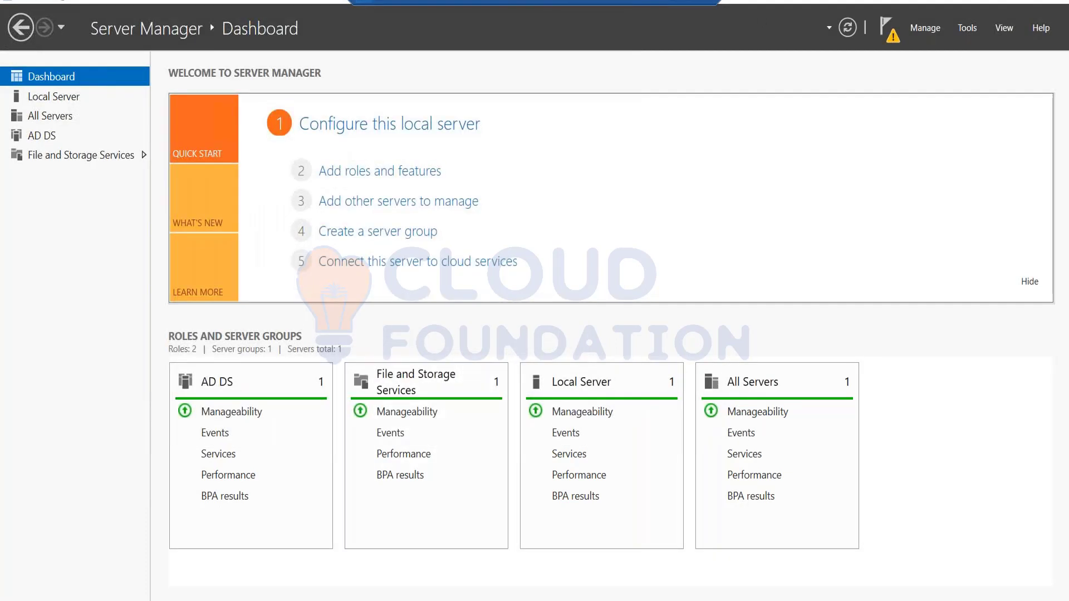
{"action": "left_click", "coordinate": [890, 38]}
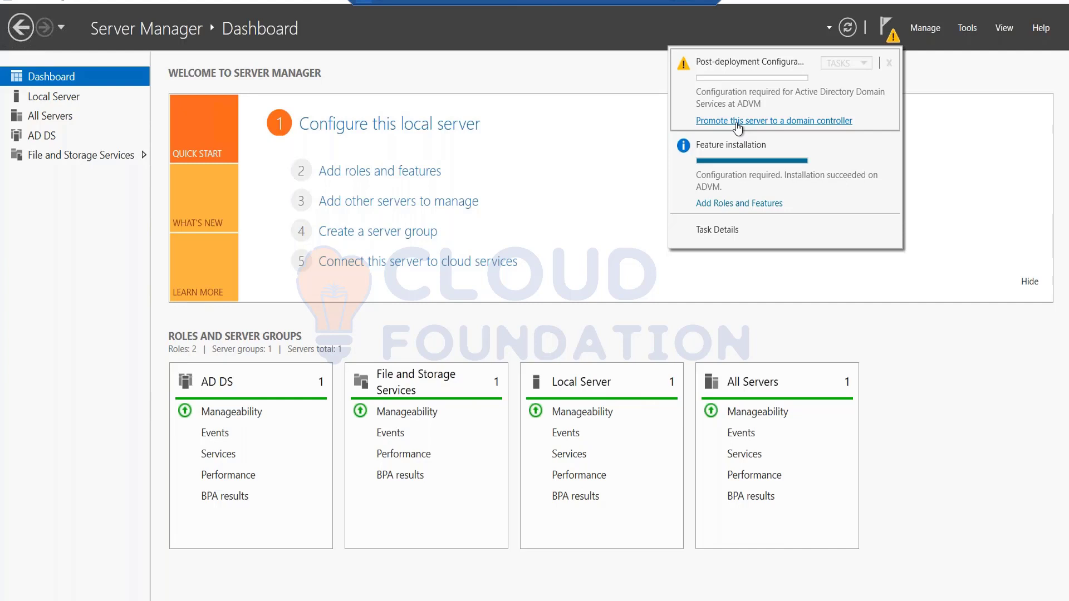
Promote ADVM as a new forest with root domain contoso.com, advancing to Domain Controller Options
{"action": "left_click", "coordinate": [738, 122]}
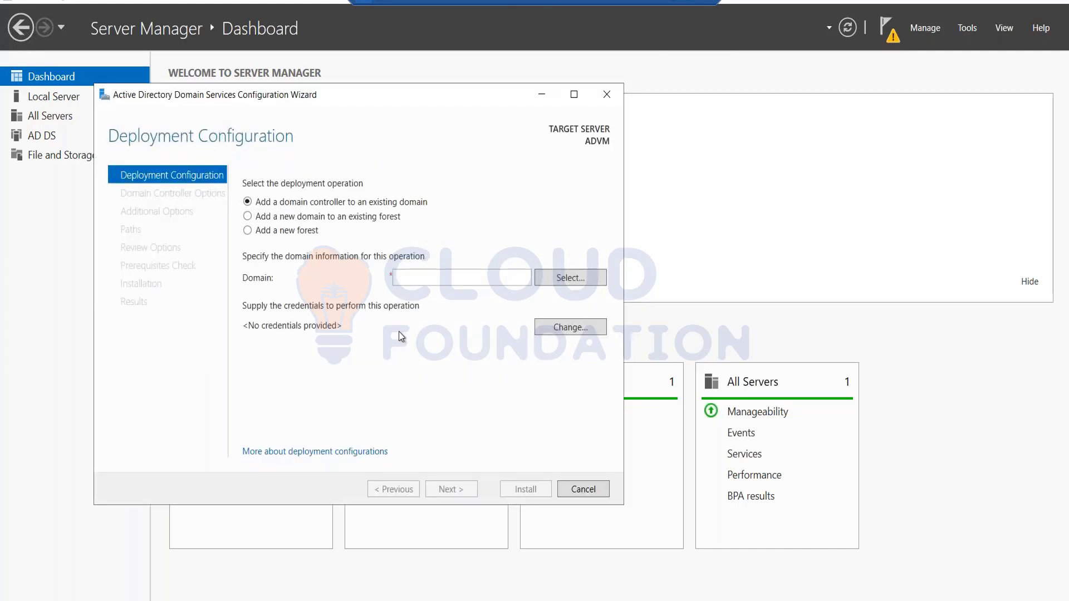
{"action": "left_click", "coordinate": [409, 277]}
{"action": "type", "text": "com"}
{"action": "key", "text": "BackSpace"}
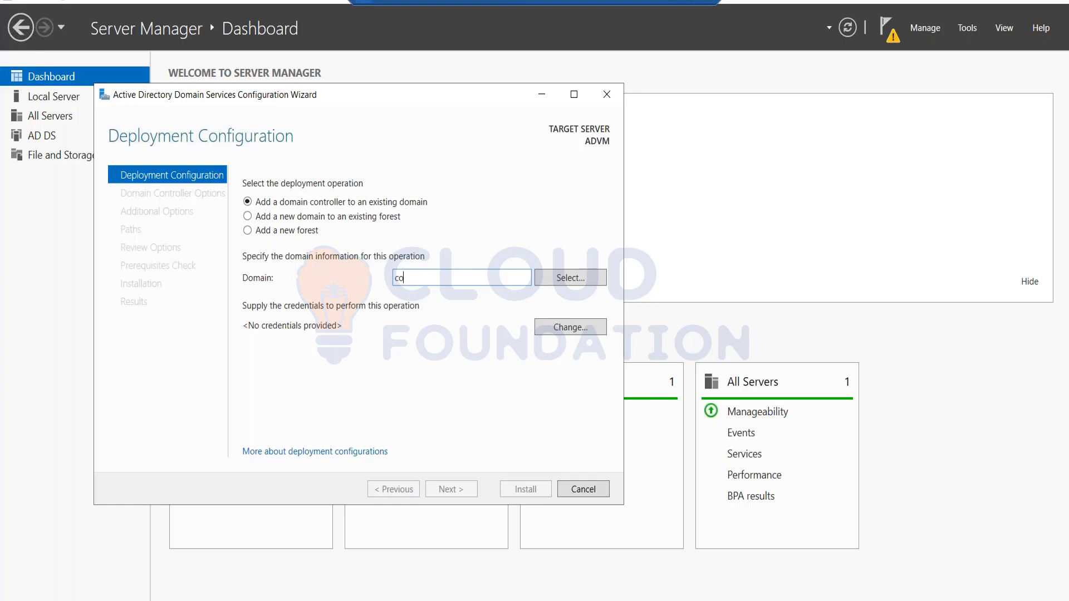
{"action": "type", "text": "ntoso.com"}
{"action": "key", "text": "ctrl+a"}
{"action": "key", "text": "ctrl+c"}
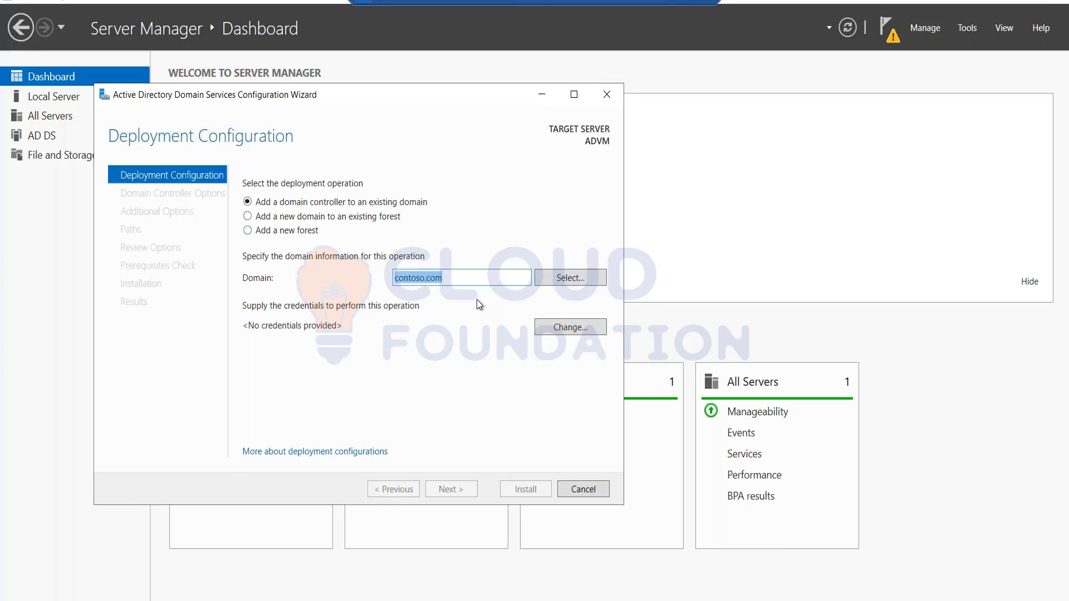
{"action": "left_click", "coordinate": [256, 234]}
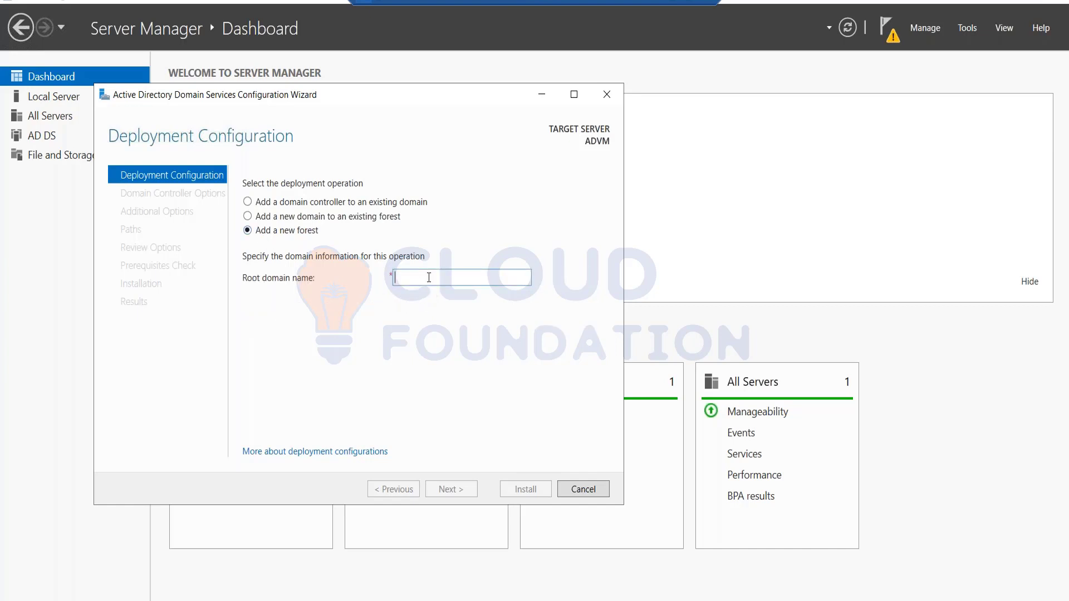
{"action": "key", "text": "ctrl+v"}
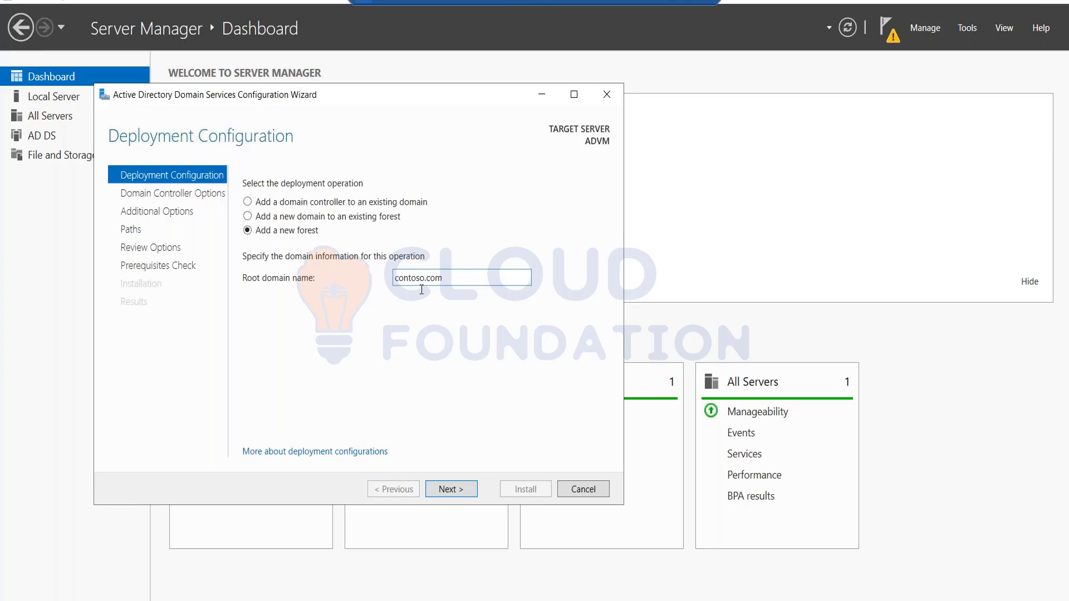
{"action": "left_click", "coordinate": [457, 489]}
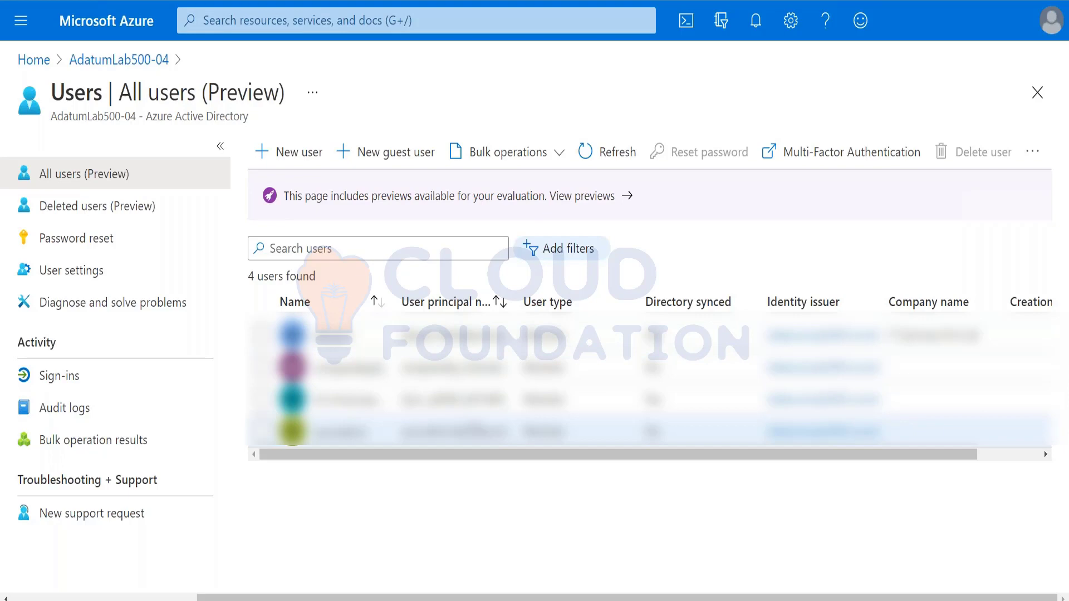
{"action": "key", "text": "alt+Tab"}
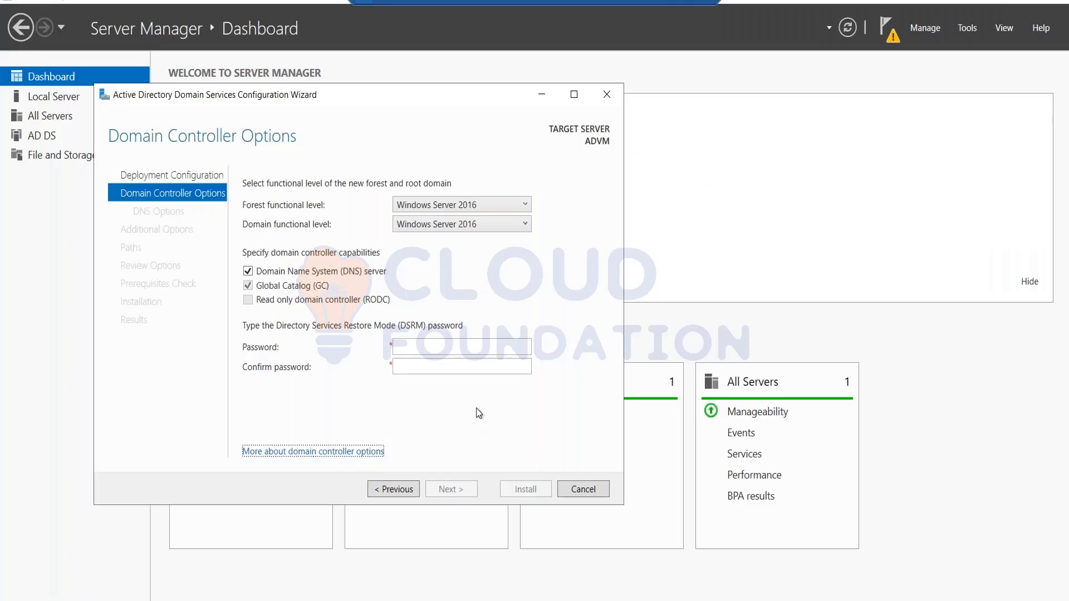
Enter and confirm the Directory Services Restore Mode password
{"action": "left_click", "coordinate": [401, 346]}
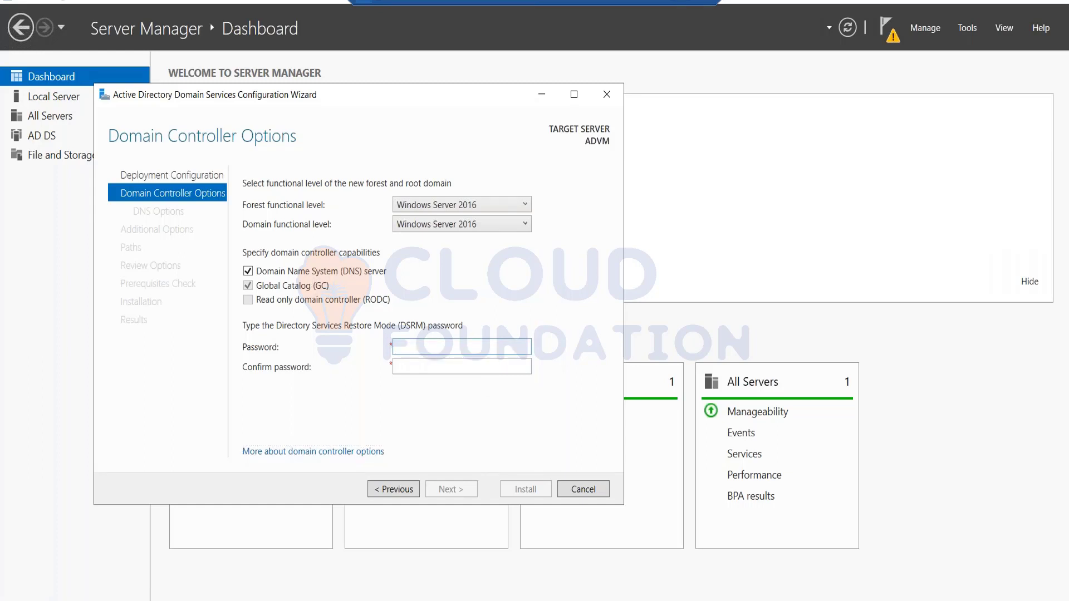
{"action": "type", "text": "*************"}
{"action": "key", "text": "Tab"}
{"action": "type", "text": "********"}
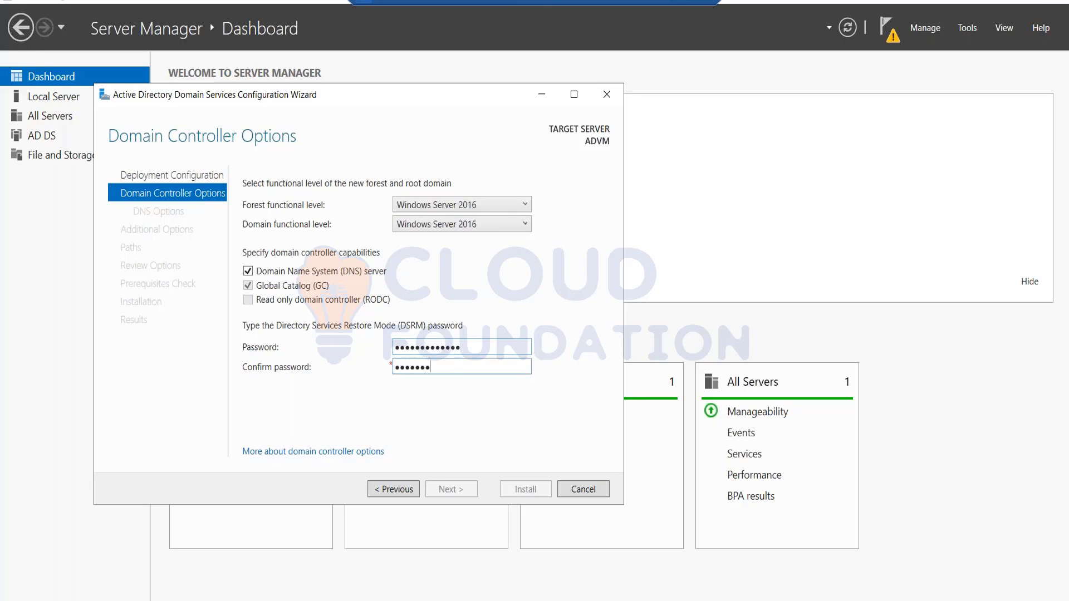
{"action": "type", "text": "*****"}
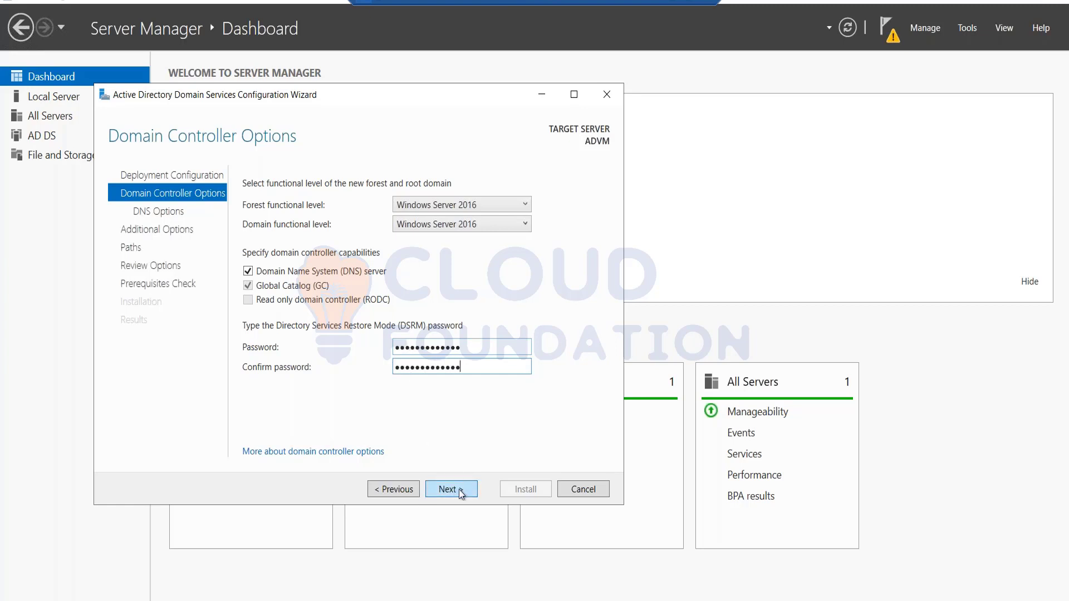
{"action": "left_click", "coordinate": [459, 489]}
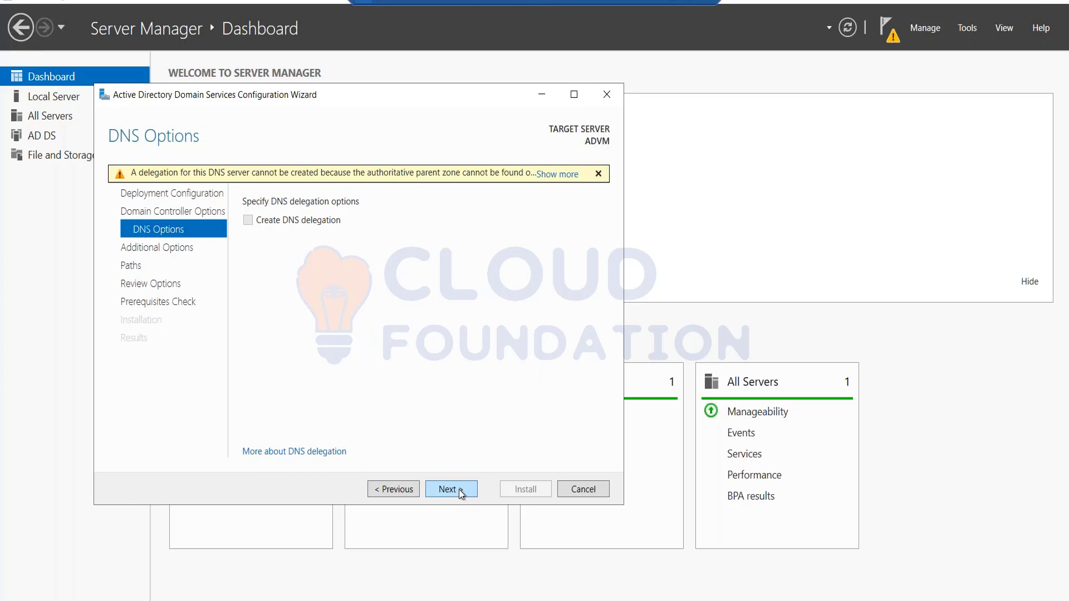
Accept the default DNS, CONTOSO NetBIOS name and folder path settings, then install the domain controller
{"action": "left_click", "coordinate": [459, 490]}
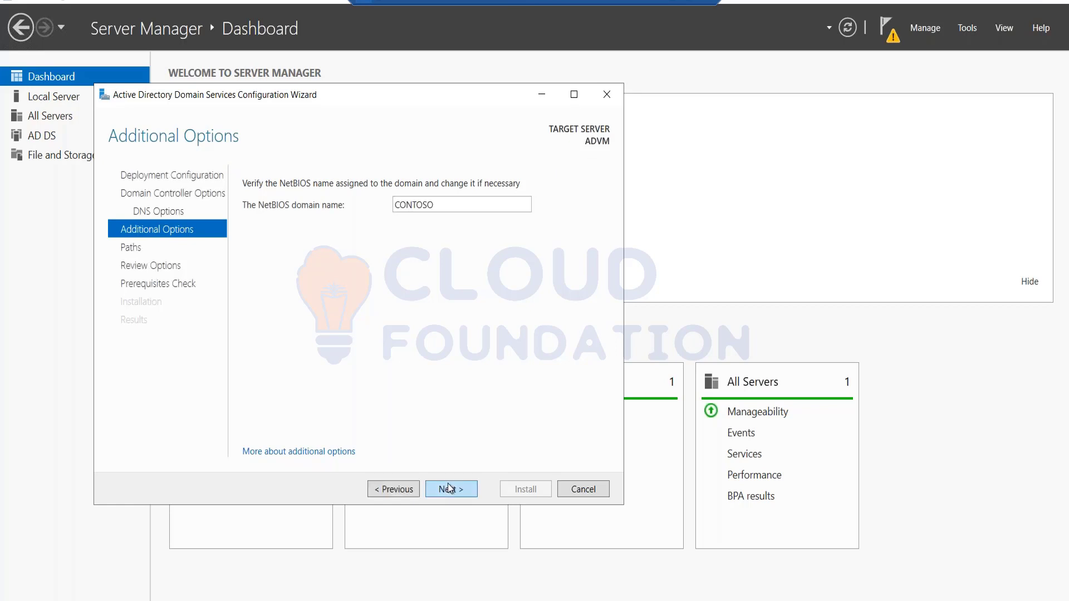
{"action": "left_click", "coordinate": [444, 488]}
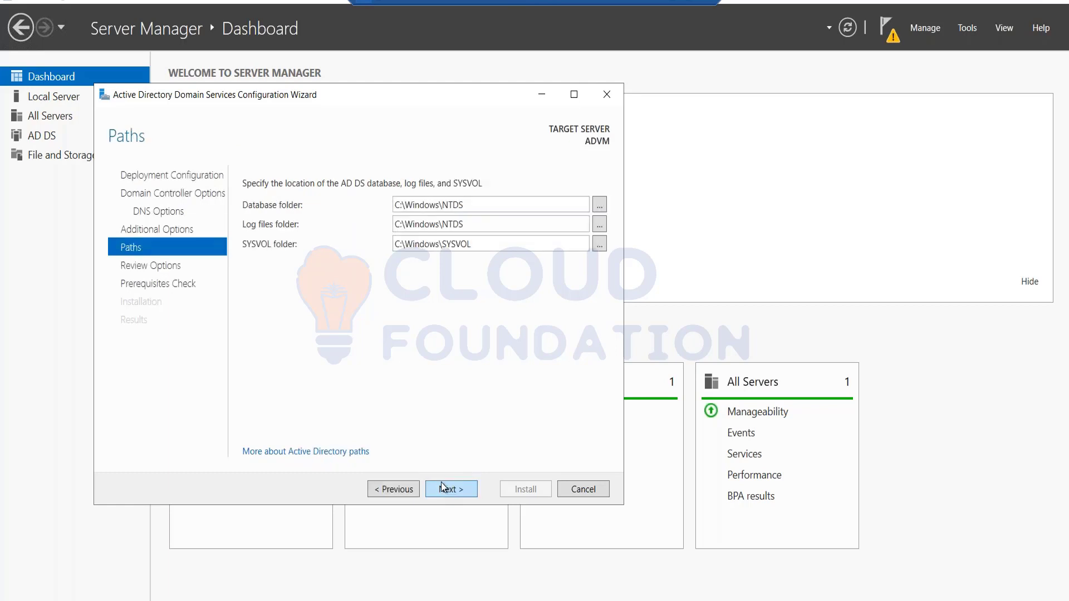
{"action": "left_click", "coordinate": [441, 483]}
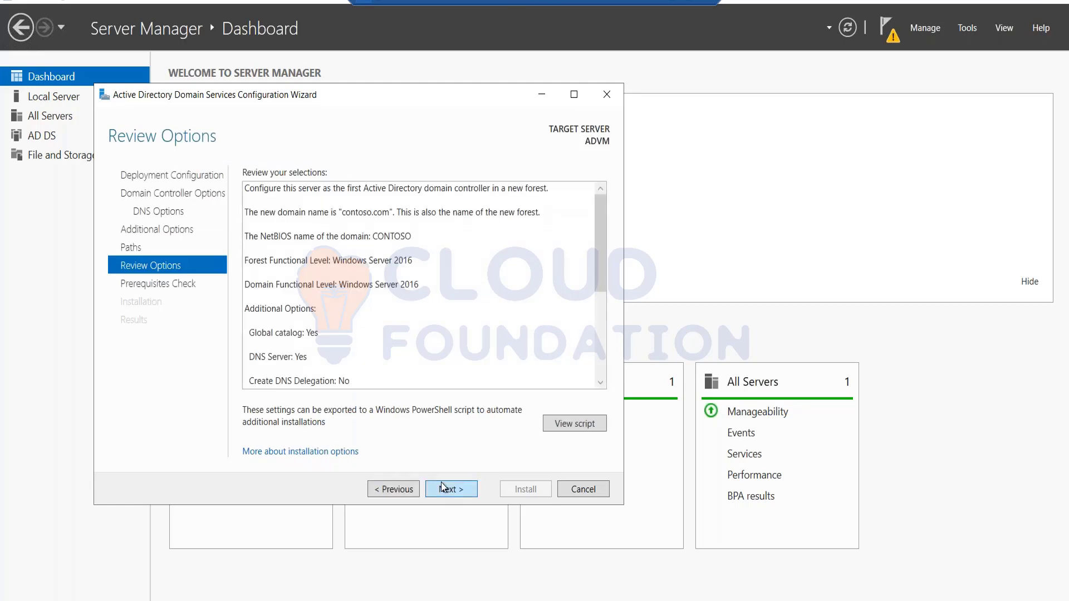
{"action": "left_click", "coordinate": [442, 488]}
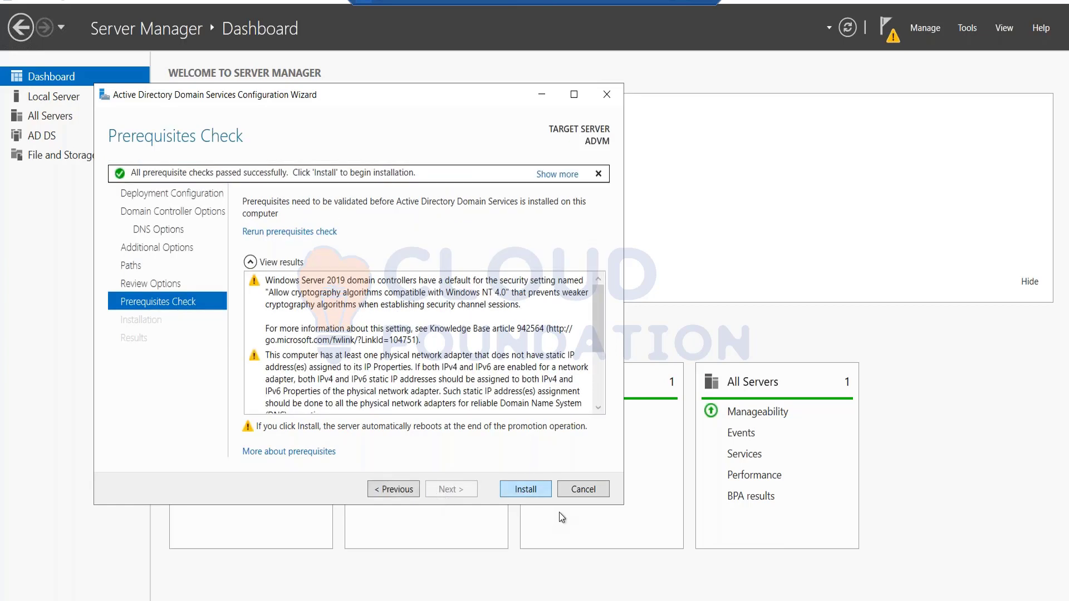
{"action": "left_click", "coordinate": [539, 489]}
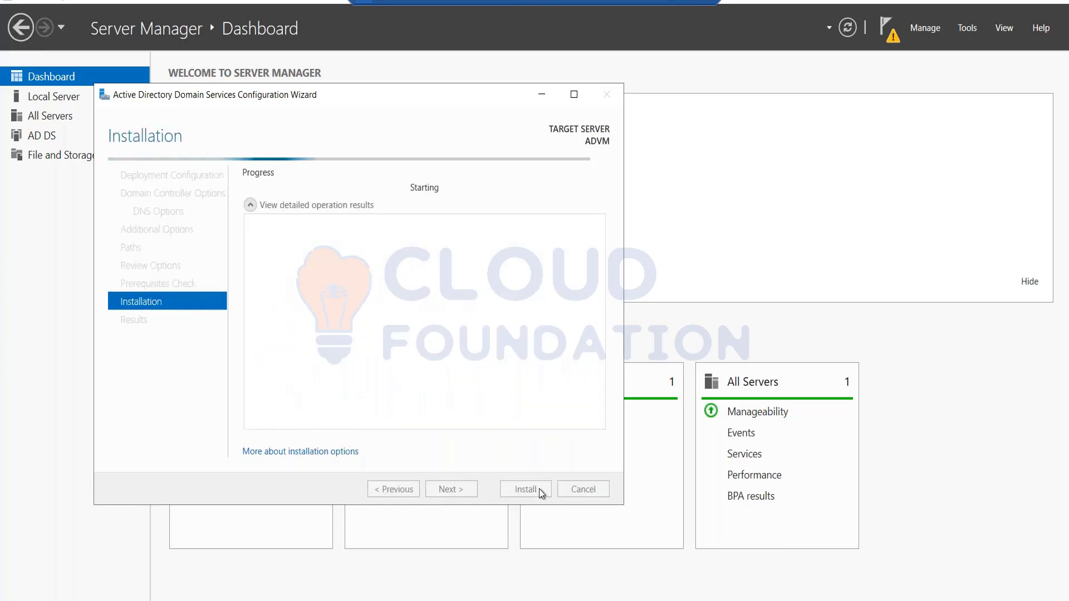
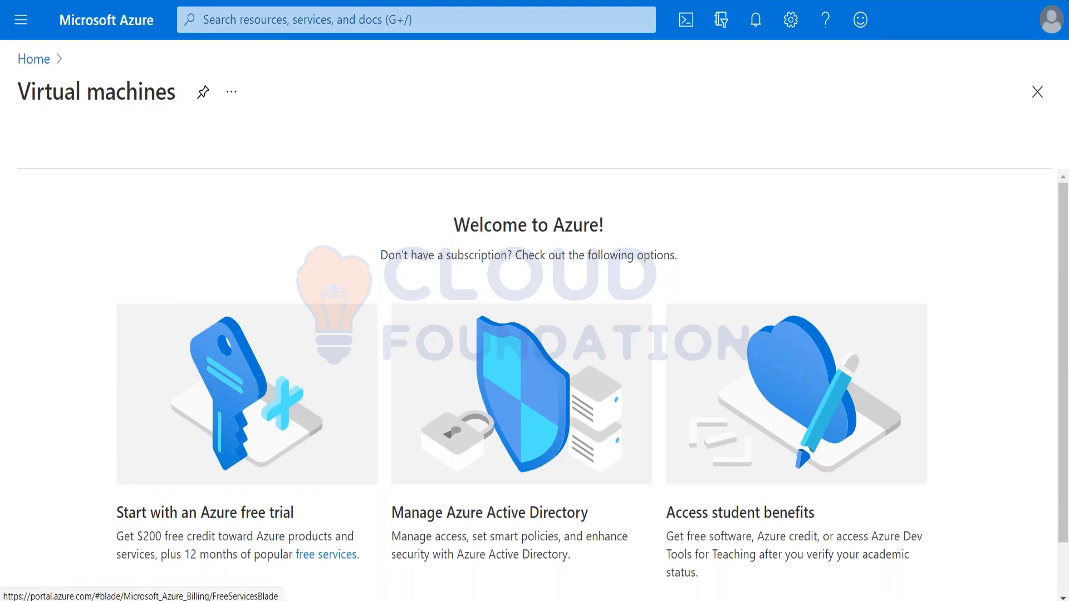
Switch the Azure portal to the directory that holds the subscription
{"action": "left_click", "coordinate": [1052, 20]}
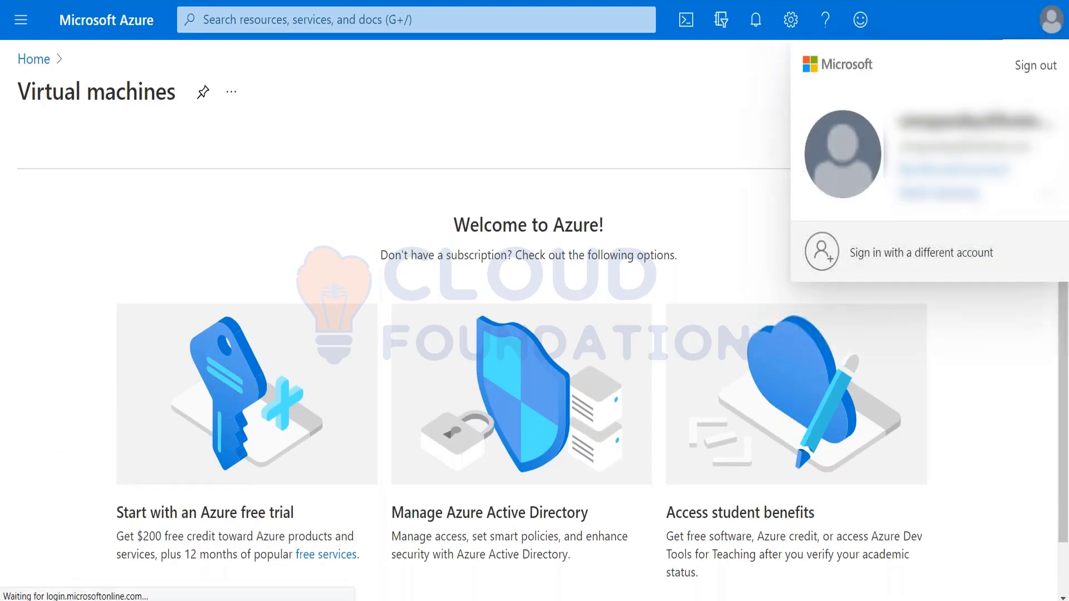
{"action": "left_click", "coordinate": [954, 196]}
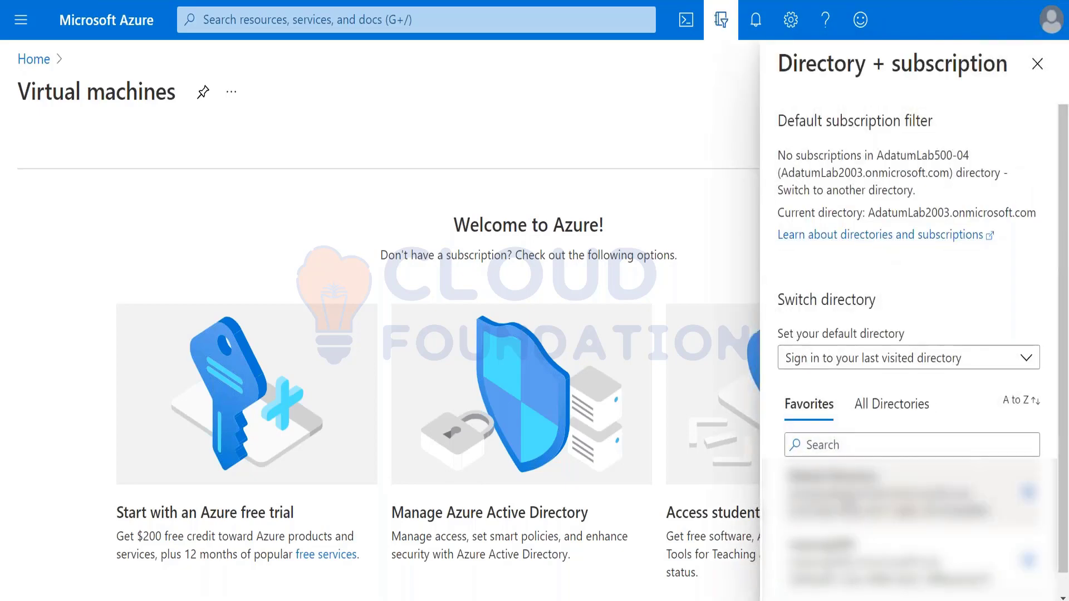
{"action": "left_click", "coordinate": [886, 476]}
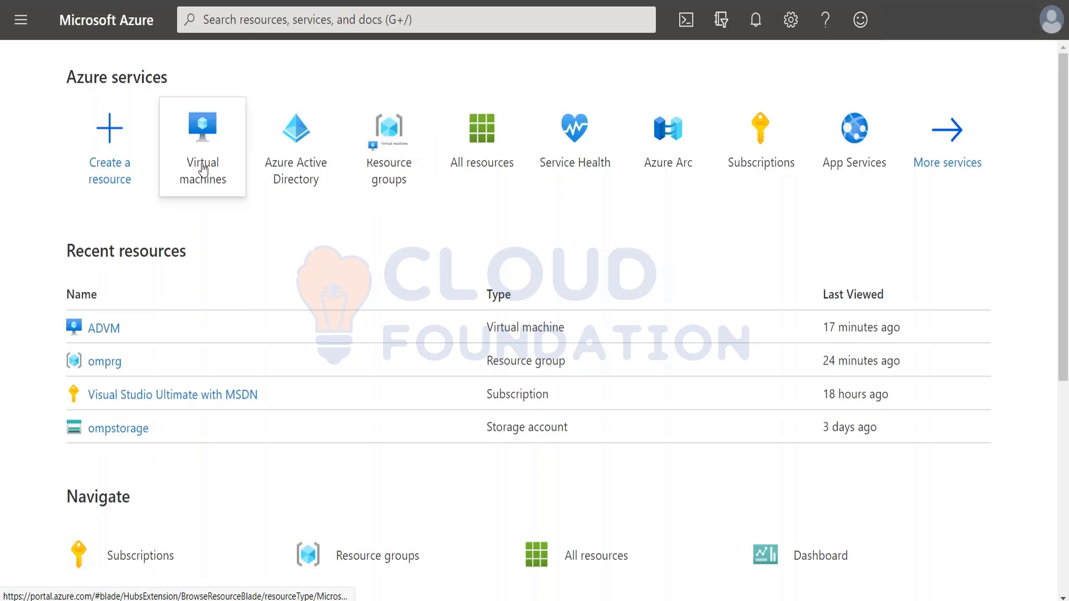
Open the ADVM virtual machine's overview from Virtual machines and show its connection options
{"action": "left_click", "coordinate": [203, 170]}
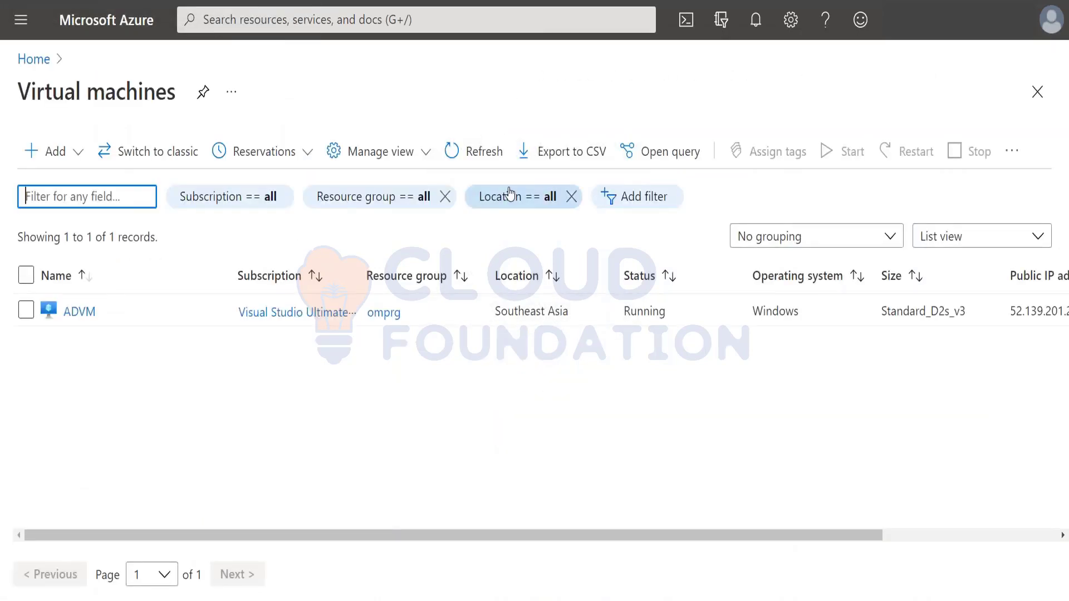
{"action": "left_click", "coordinate": [78, 313]}
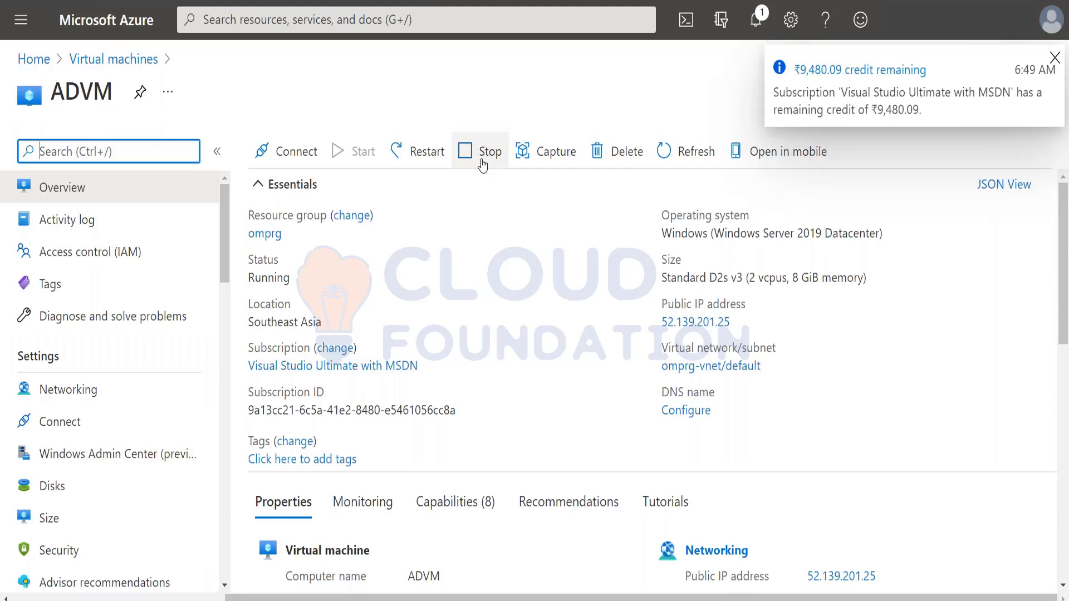
{"action": "left_click", "coordinate": [704, 156]}
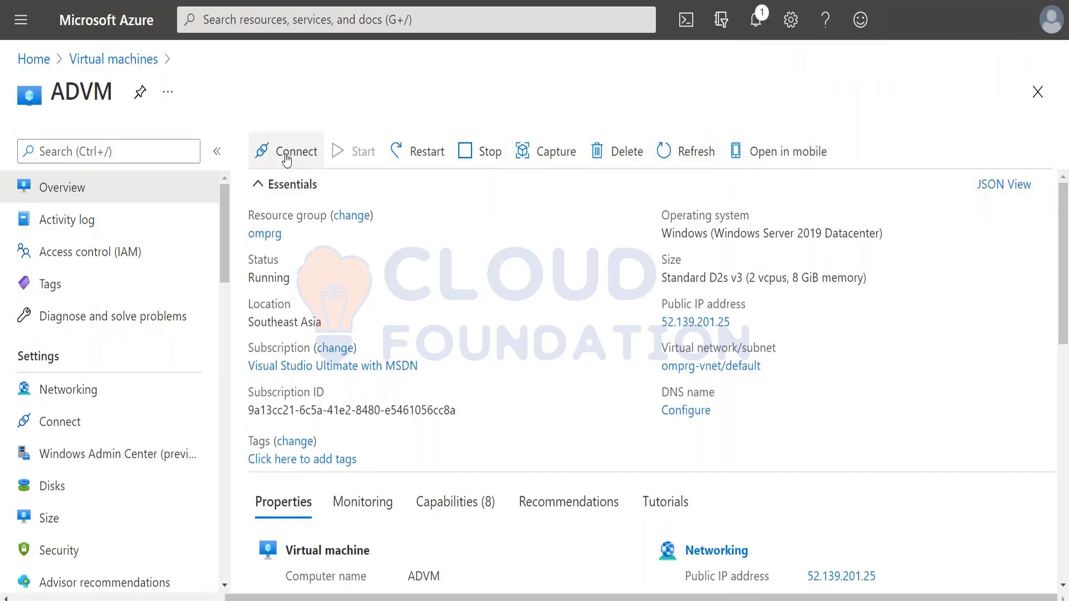
{"action": "left_click", "coordinate": [287, 158]}
Connect to ADVM over RDP with the downloaded ADVM (2).rdp file and submit the account password
{"action": "left_click", "coordinate": [264, 187]}
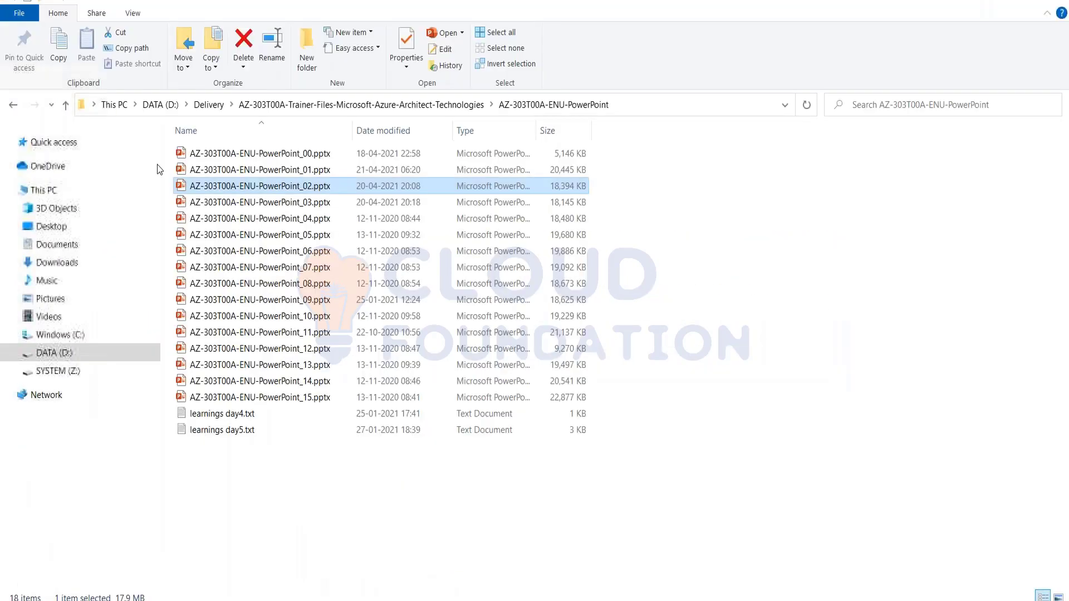
{"action": "left_click", "coordinate": [56, 262]}
{"action": "left_click", "coordinate": [217, 171]}
{"action": "double_click", "coordinate": [217, 172]}
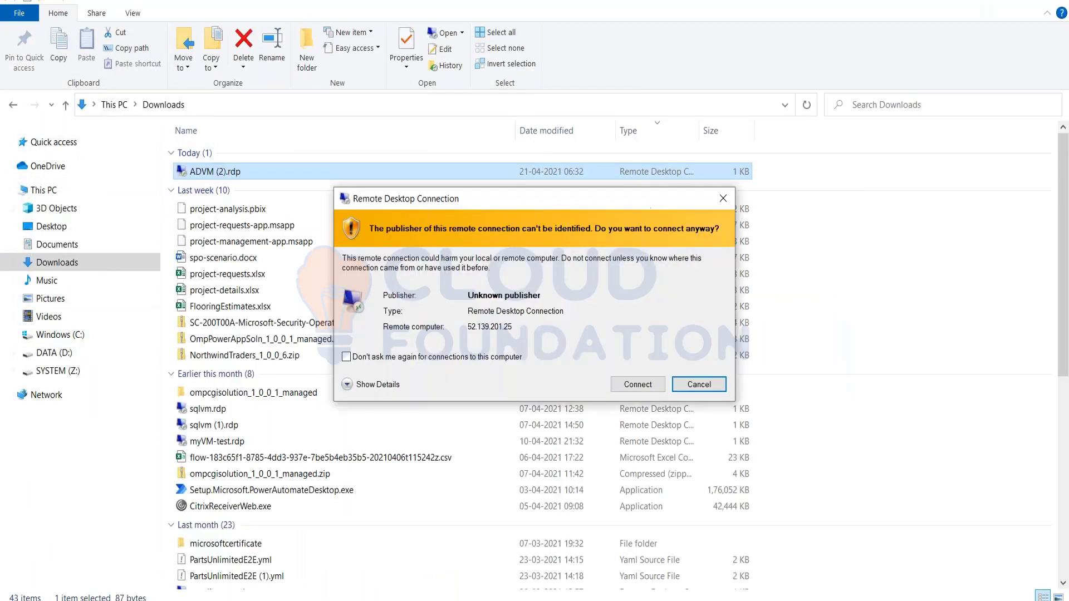
{"action": "left_click", "coordinate": [637, 385]}
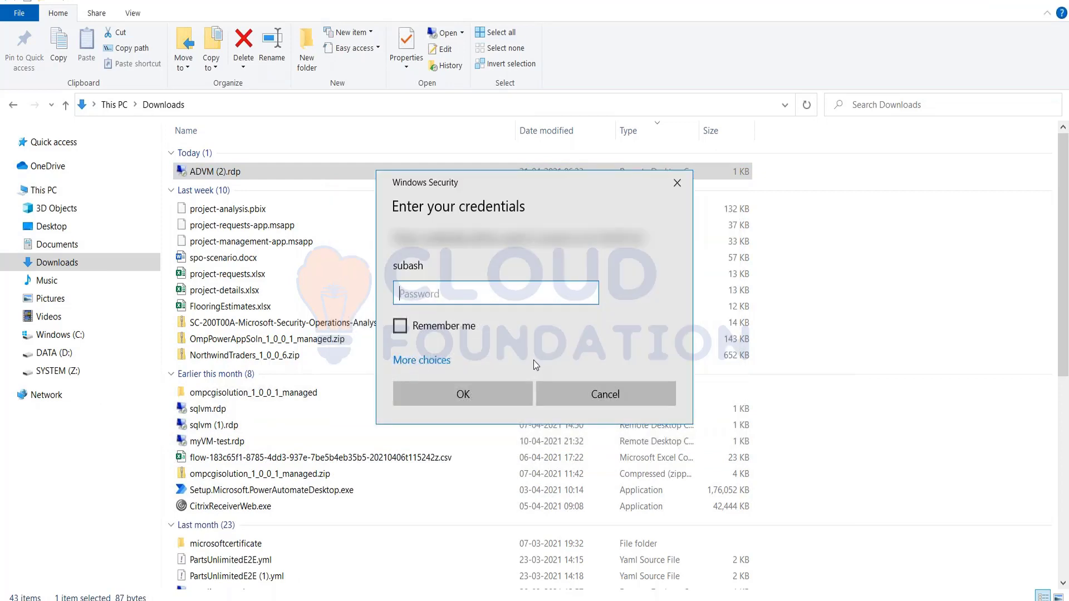
{"action": "type", "text": "*************"}
{"action": "left_click", "coordinate": [493, 392]}
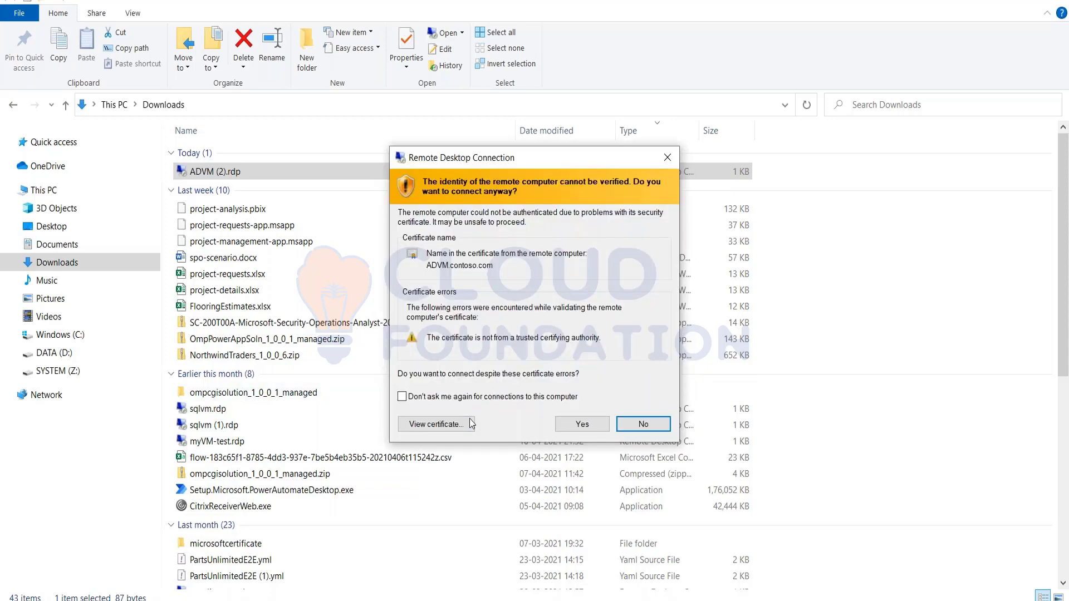
Accept the ADVM.contoso.com certificate, dismiss the Admin Center prompt, and review the AD DS and DNS pages
{"action": "left_click", "coordinate": [597, 423]}
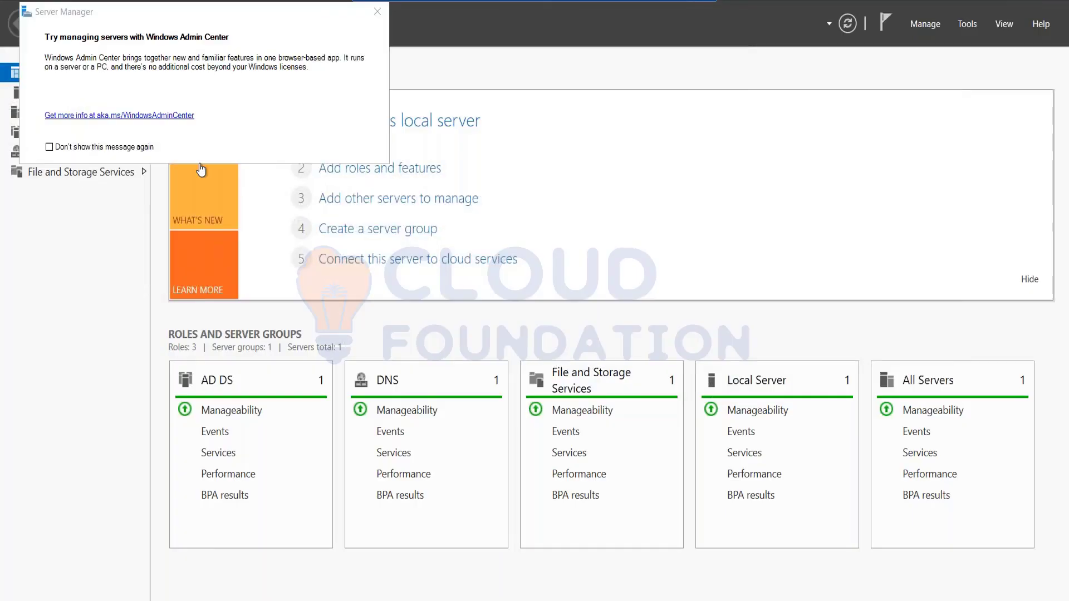
{"action": "left_click", "coordinate": [377, 12]}
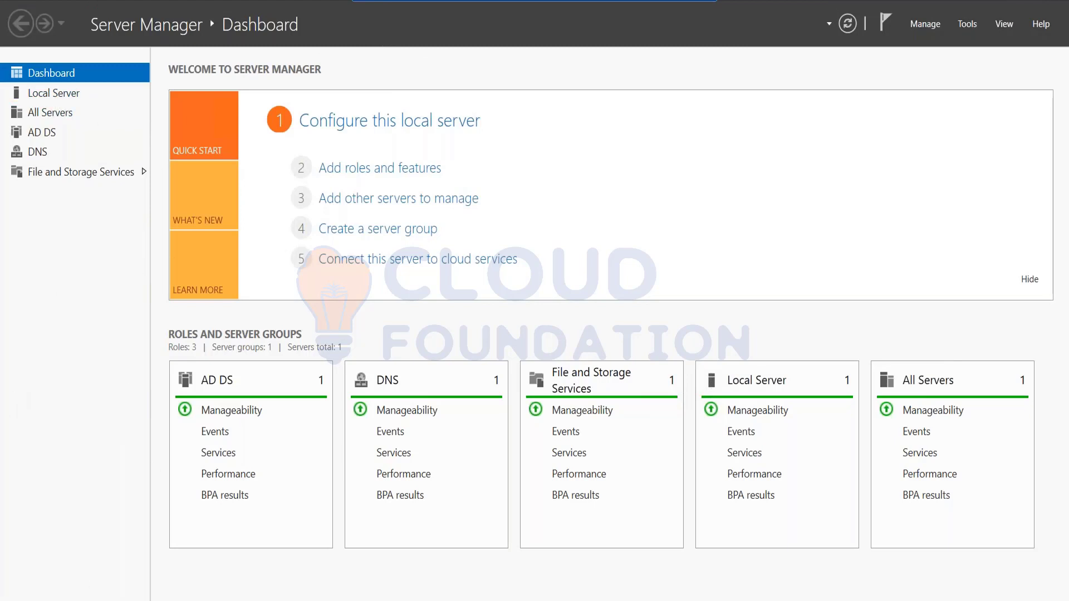
{"action": "left_click", "coordinate": [44, 136]}
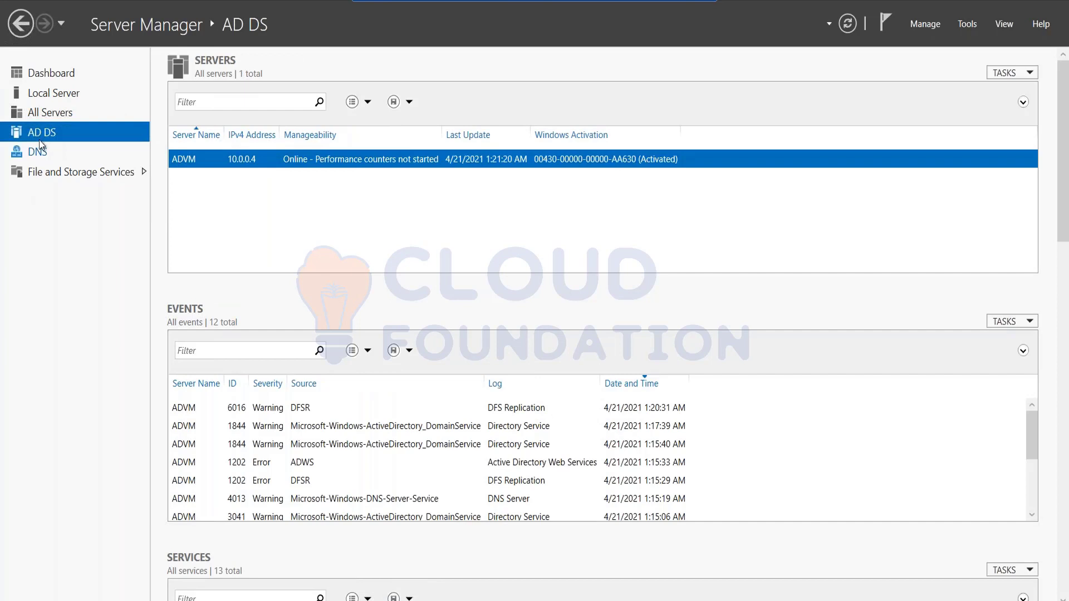
{"action": "left_click", "coordinate": [31, 152]}
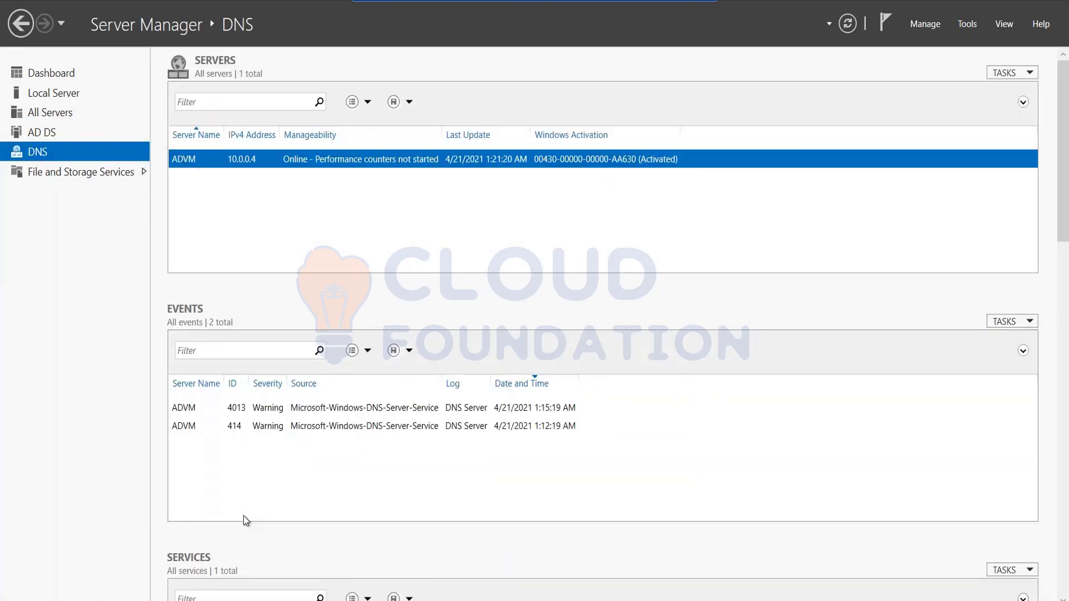
{"action": "key", "text": "super"}
{"action": "key", "text": "super"}
Open Active Directory Users and Computers maximized, expand contoso.com, and start New > User in Users
{"action": "left_click", "coordinate": [965, 25]}
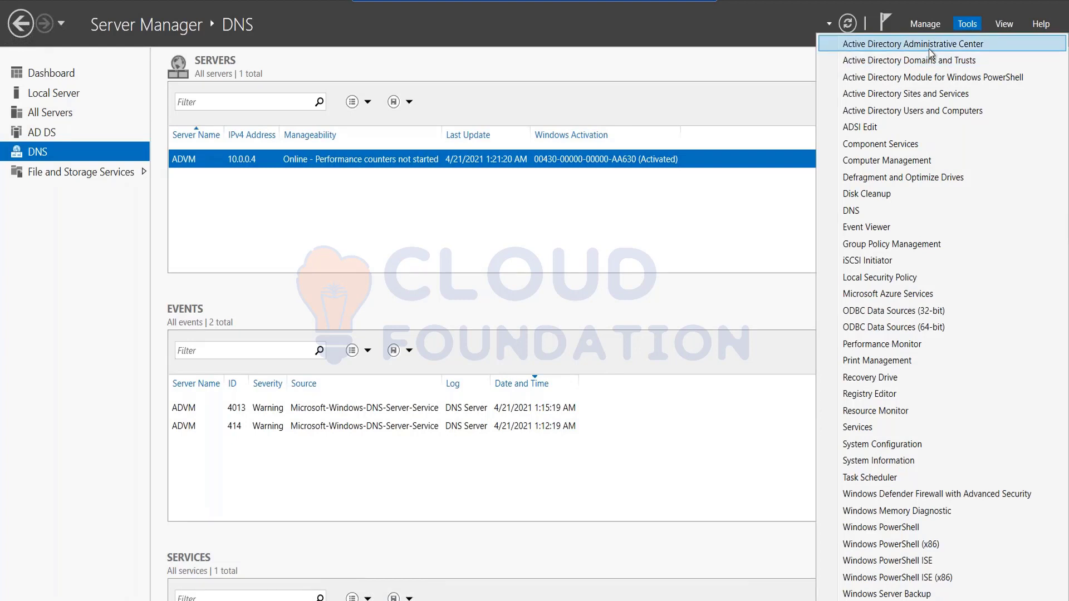
{"action": "left_click", "coordinate": [922, 114]}
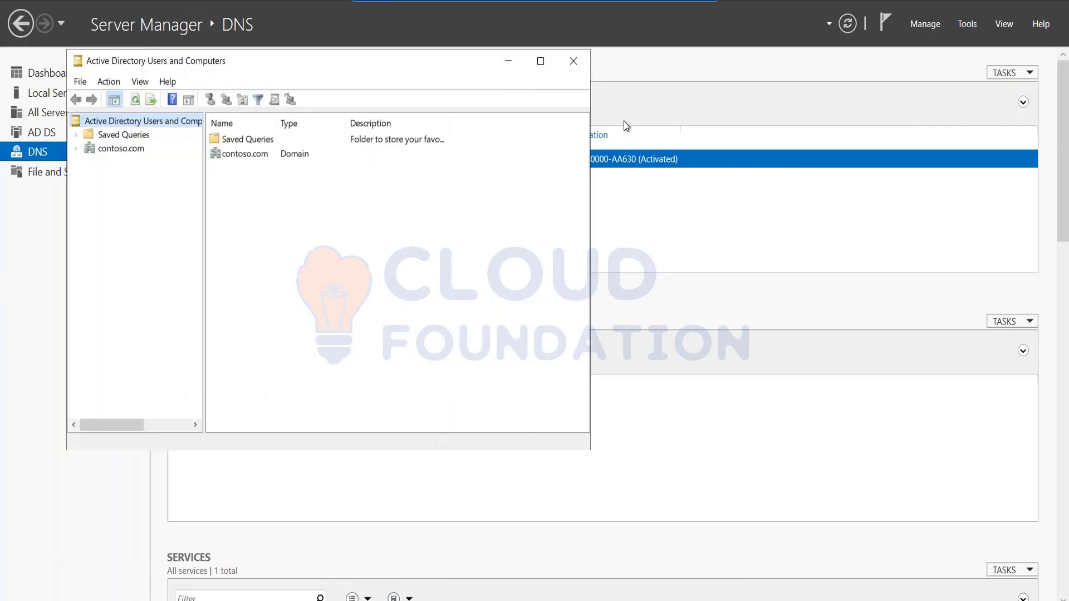
{"action": "left_click", "coordinate": [540, 61]}
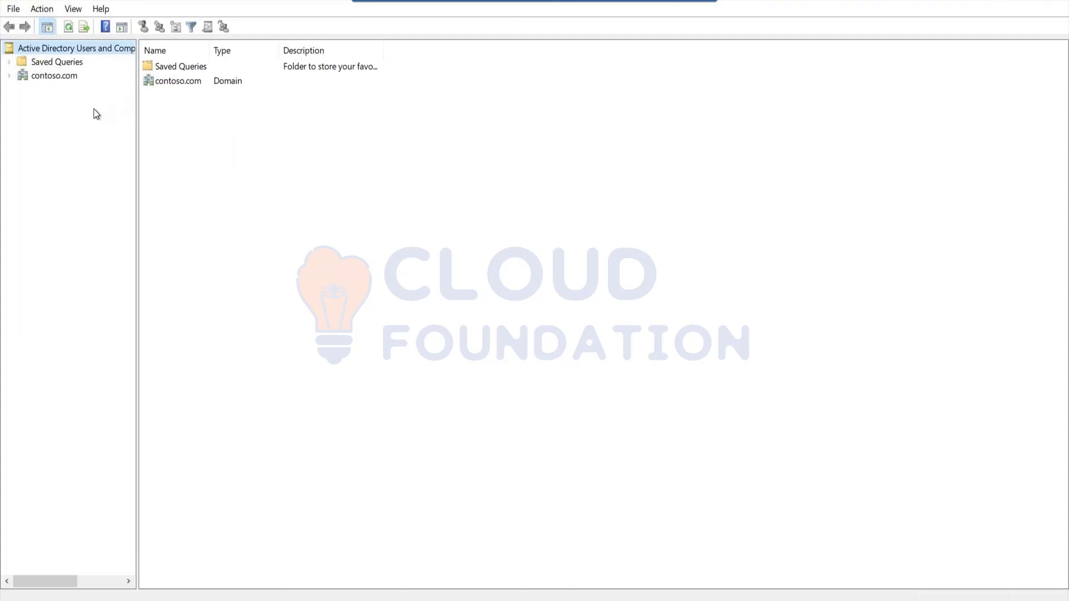
{"action": "left_click", "coordinate": [9, 75]}
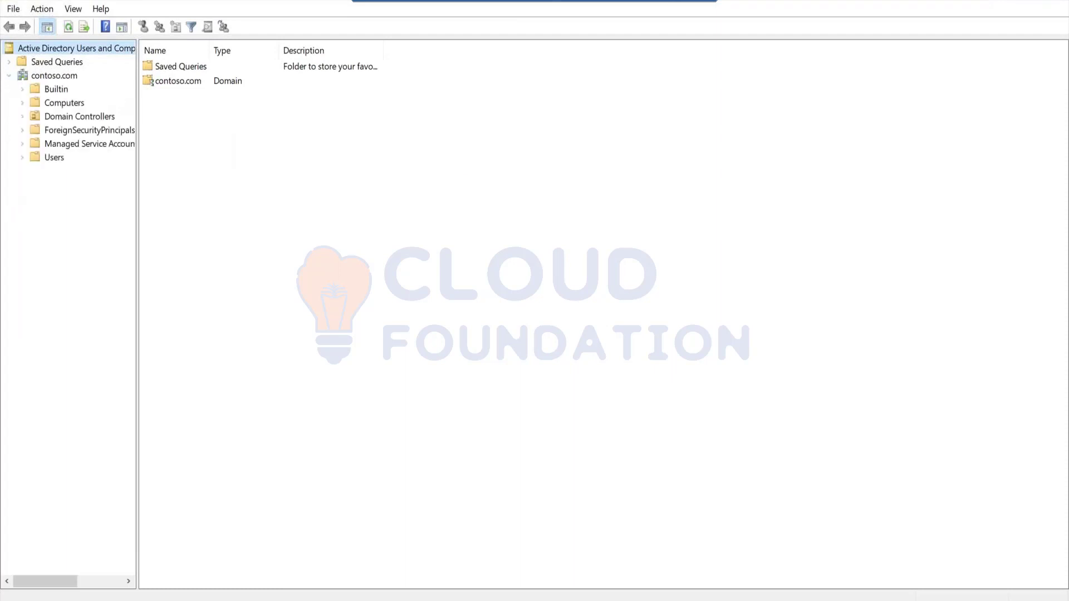
{"action": "right_click", "coordinate": [55, 157]}
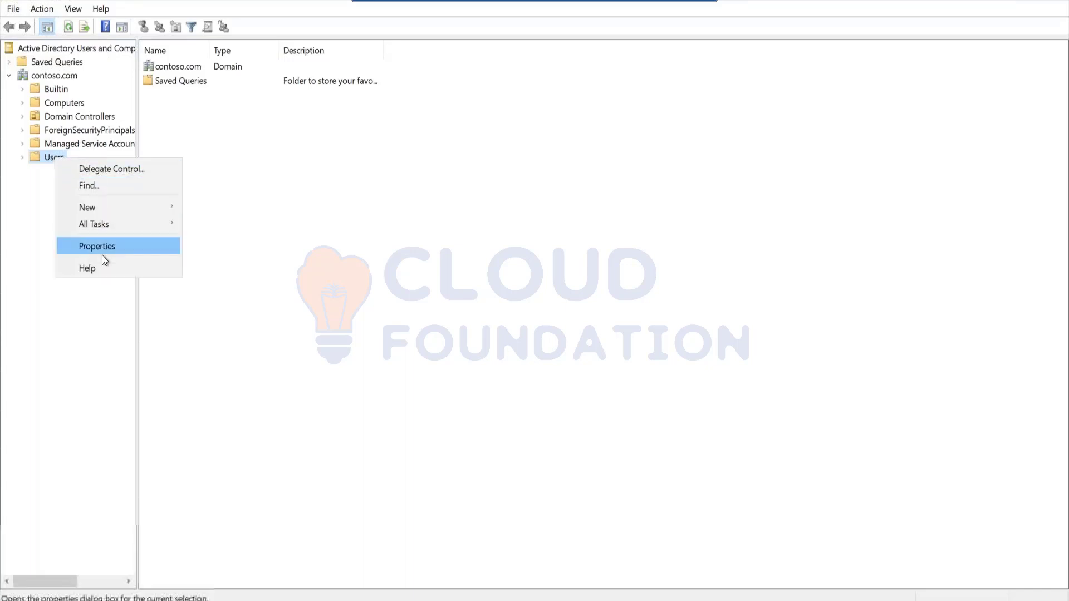
{"action": "mouse_move", "coordinate": [101, 211]}
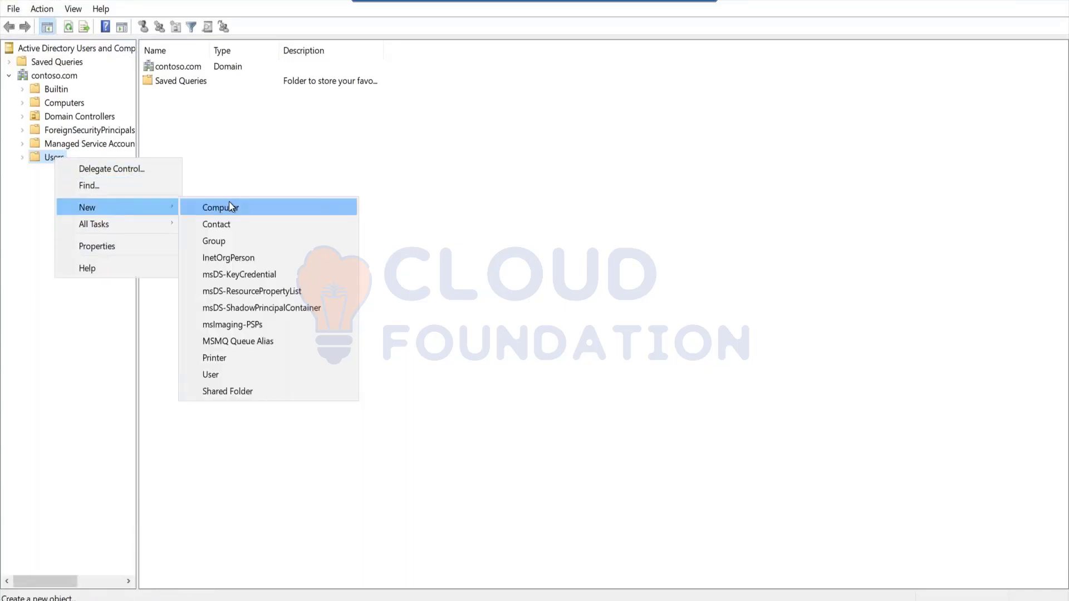
{"action": "left_click", "coordinate": [215, 374]}
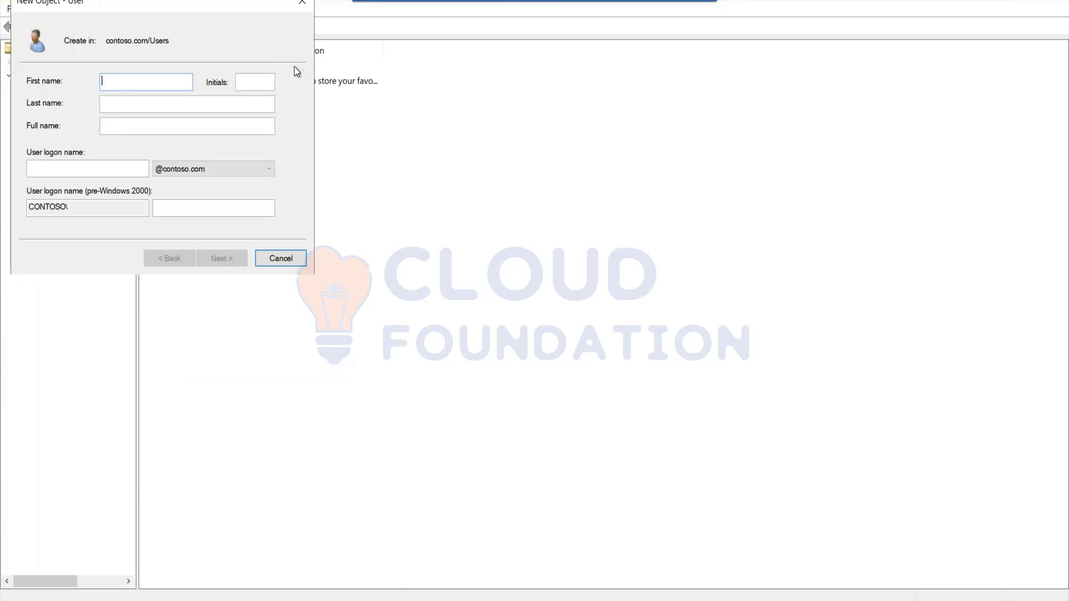
Enter first name 'chinna' and logon name 'chin' for the new user
{"action": "type", "text": "aduser1"}
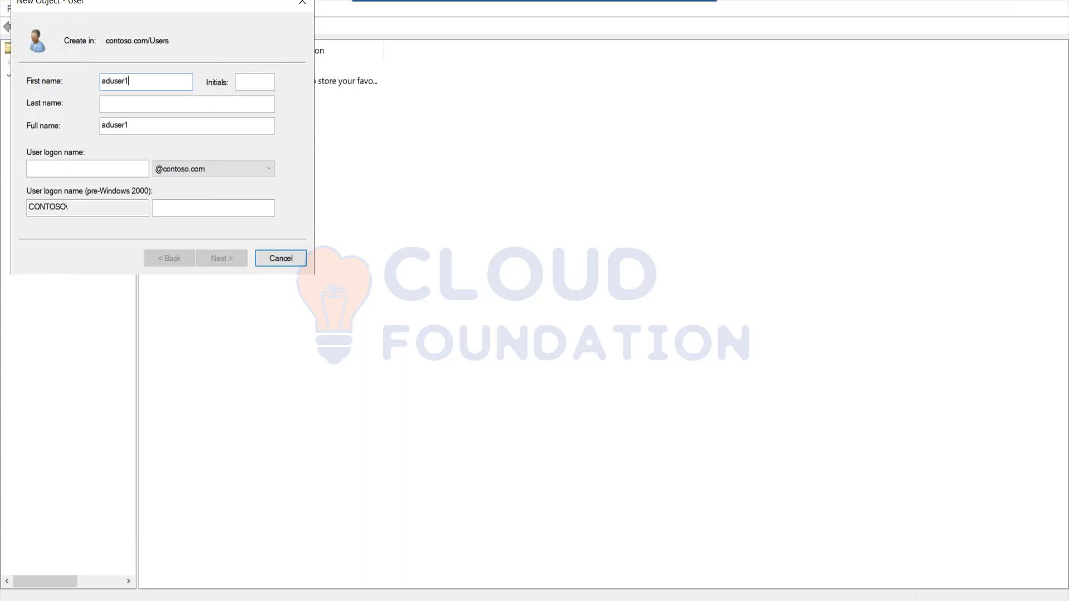
{"action": "key", "text": "ctrl+a"}
{"action": "type", "text": "chinna"}
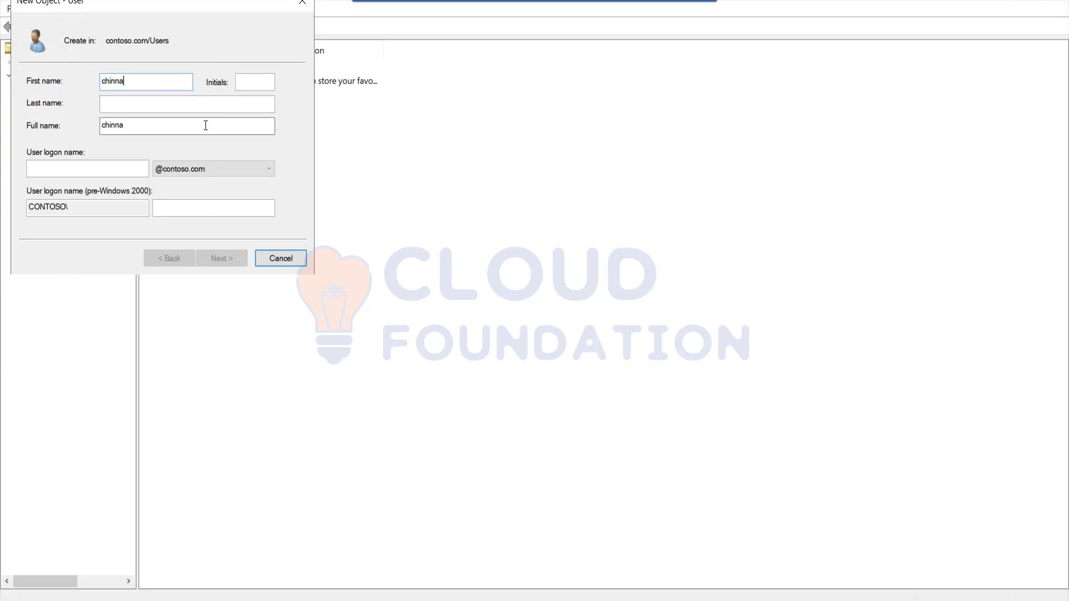
{"action": "left_click", "coordinate": [114, 174]}
{"action": "type", "text": "chinna"}
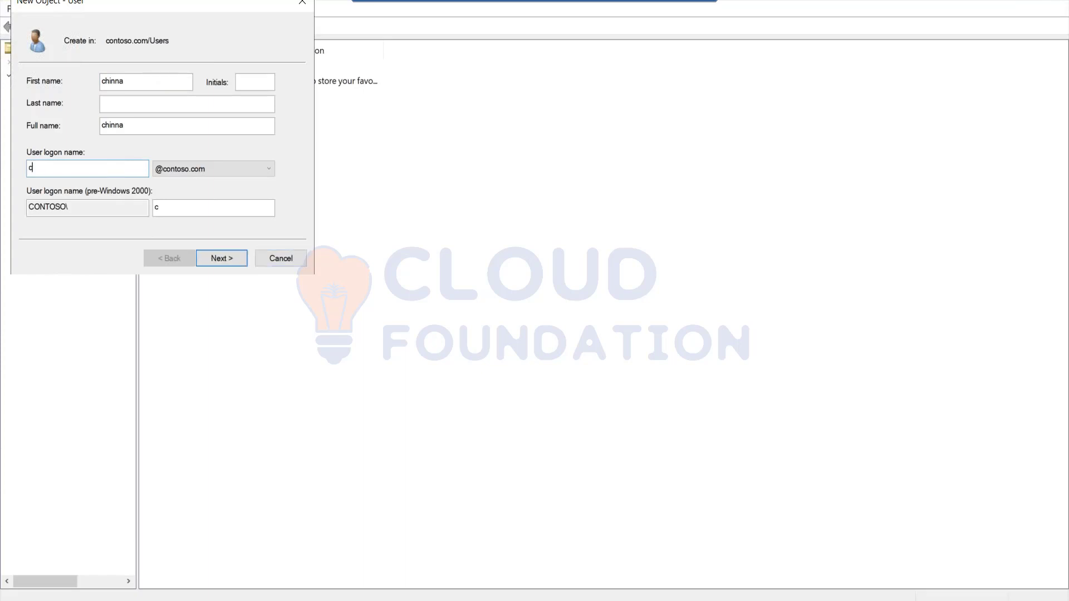
{"action": "left_click", "coordinate": [241, 262]}
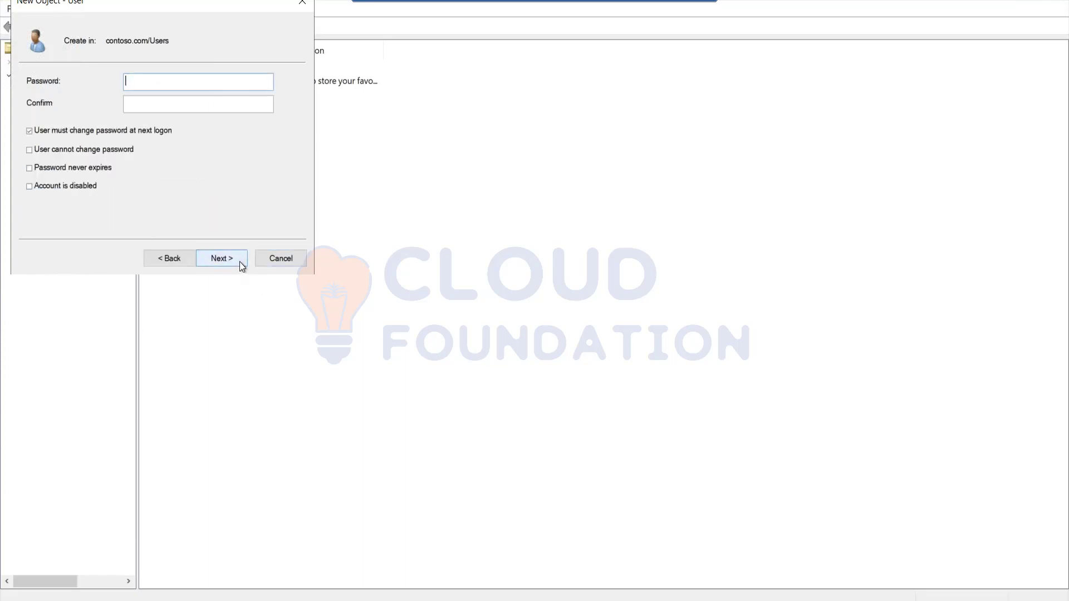
Enter a password, drop must-change-at-next-logon, and set cannot-change and never-expires
{"action": "type", "text": "••••••••"}
{"action": "left_click", "coordinate": [198, 104]}
{"action": "type", "text": "•••••••••••••"}
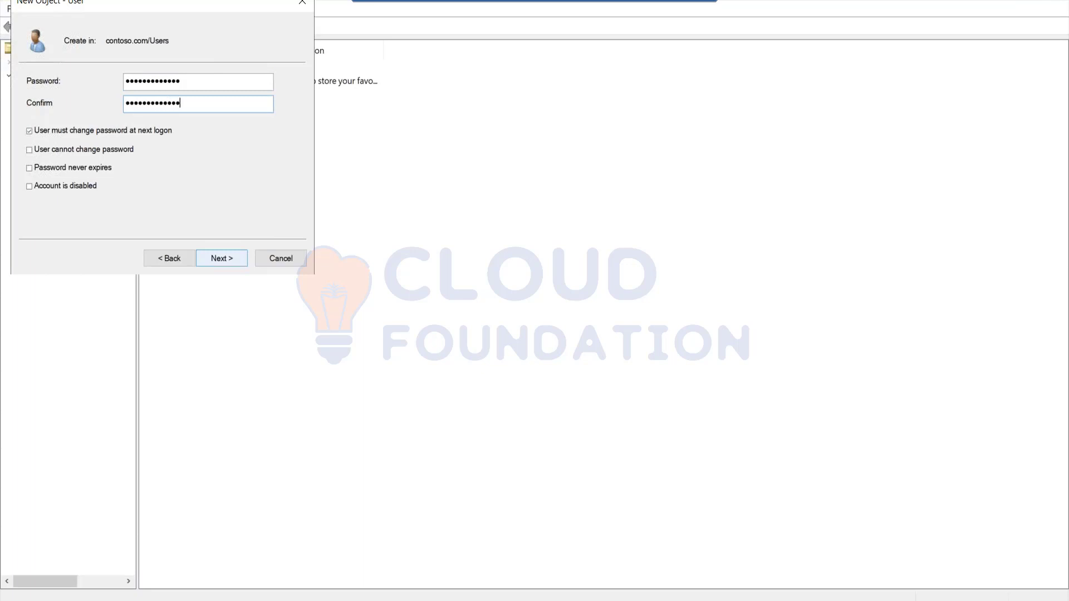
{"action": "left_click", "coordinate": [56, 132]}
{"action": "left_click", "coordinate": [51, 150]}
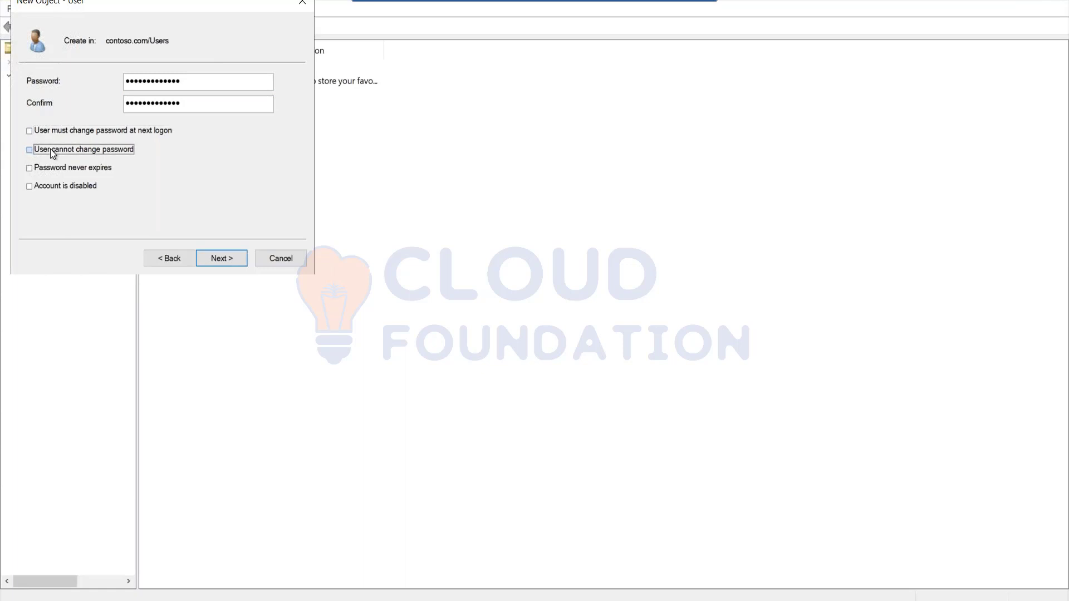
{"action": "left_click", "coordinate": [52, 170]}
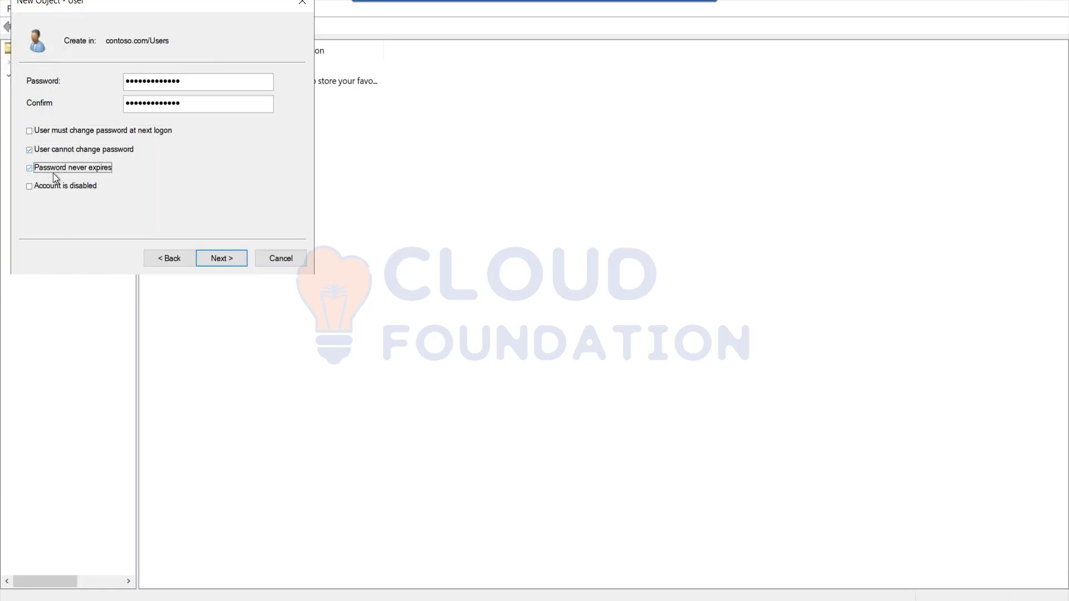
{"action": "left_click", "coordinate": [232, 257]}
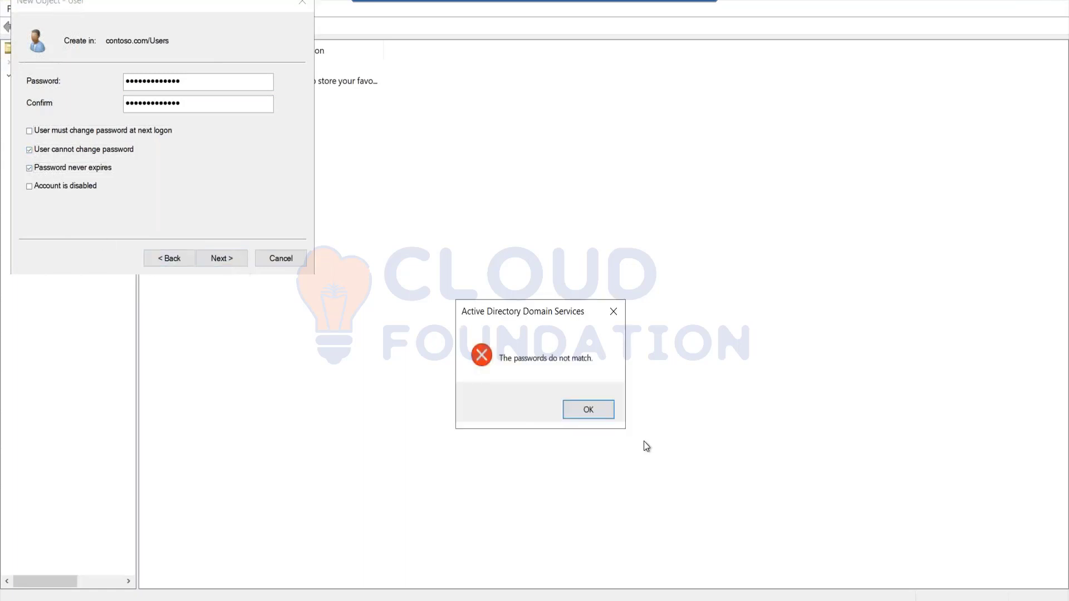
Clear the password mismatch by re-entering password and confirmation, then finish the user
{"action": "left_click", "coordinate": [593, 409]}
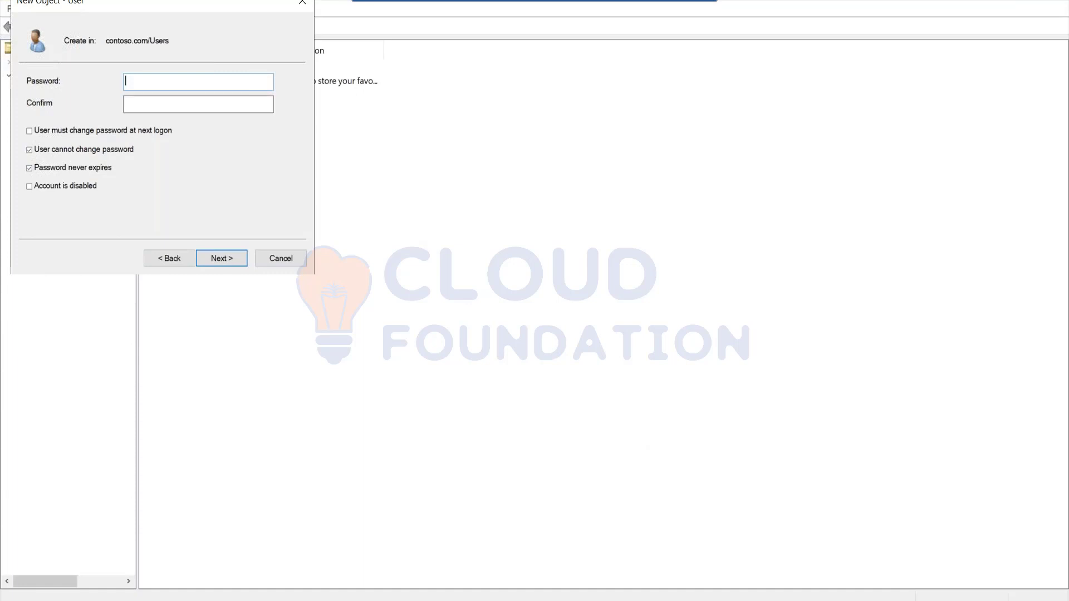
{"action": "type", "text": "Password@1234"}
{"action": "key", "text": "Tab"}
{"action": "type", "text": "Password"}
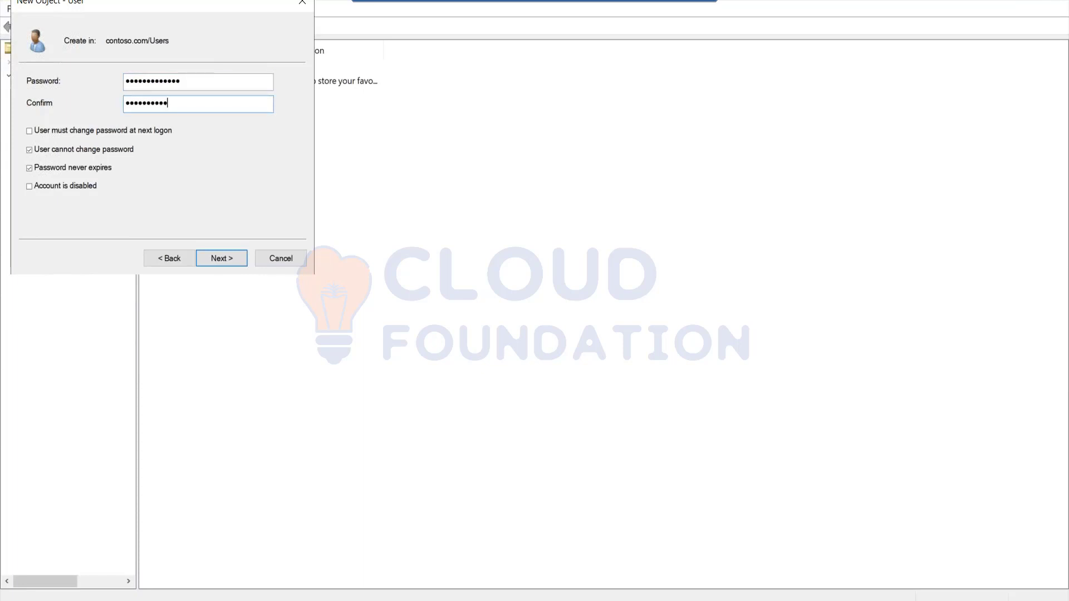
{"action": "left_click", "coordinate": [221, 259]}
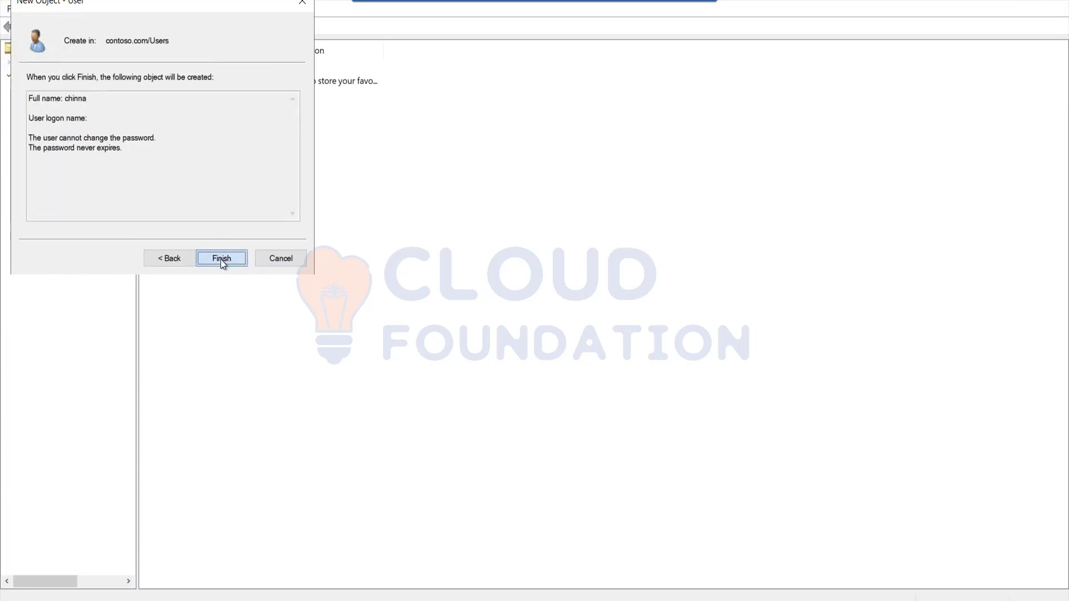
{"action": "left_click", "coordinate": [220, 259]}
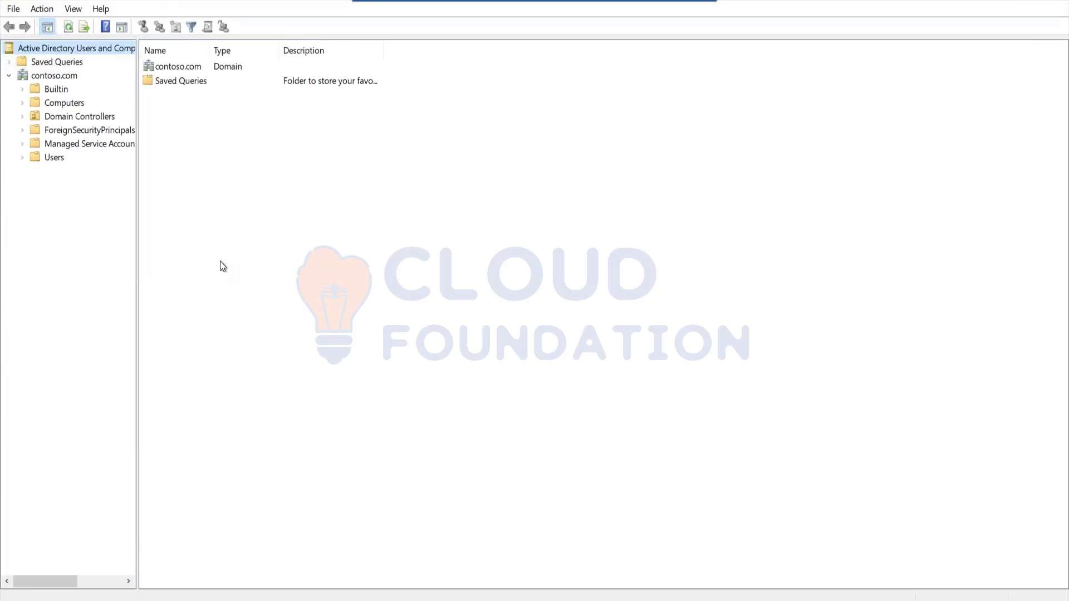
Create the Global Security group 'adgroup' in contoso.com/Users
{"action": "right_click", "coordinate": [54, 162]}
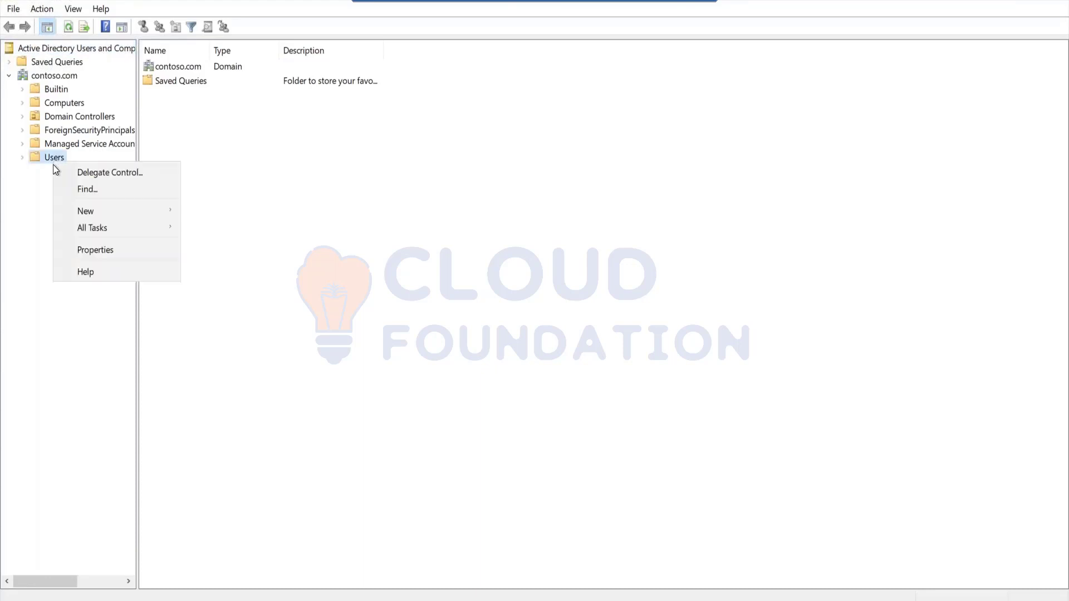
{"action": "mouse_move", "coordinate": [105, 211]}
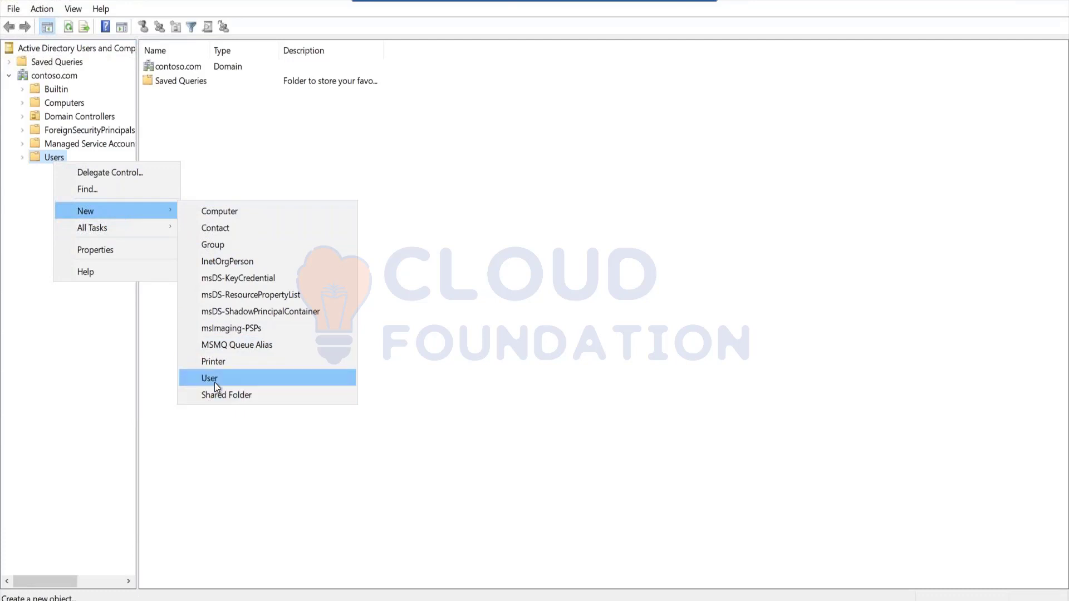
{"action": "left_click", "coordinate": [223, 245]}
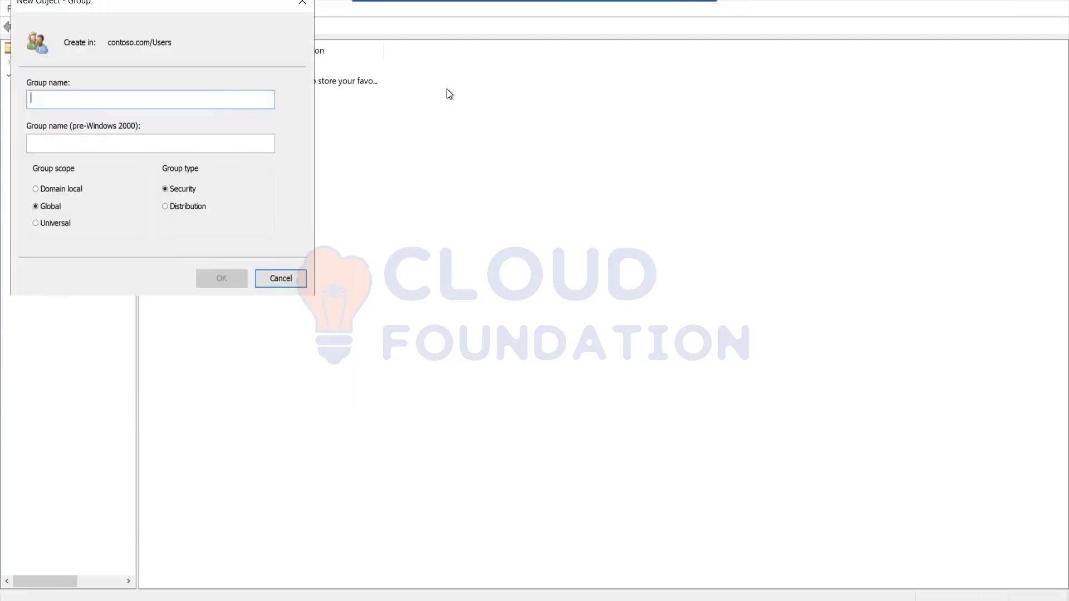
{"action": "type", "text": "adgroup"}
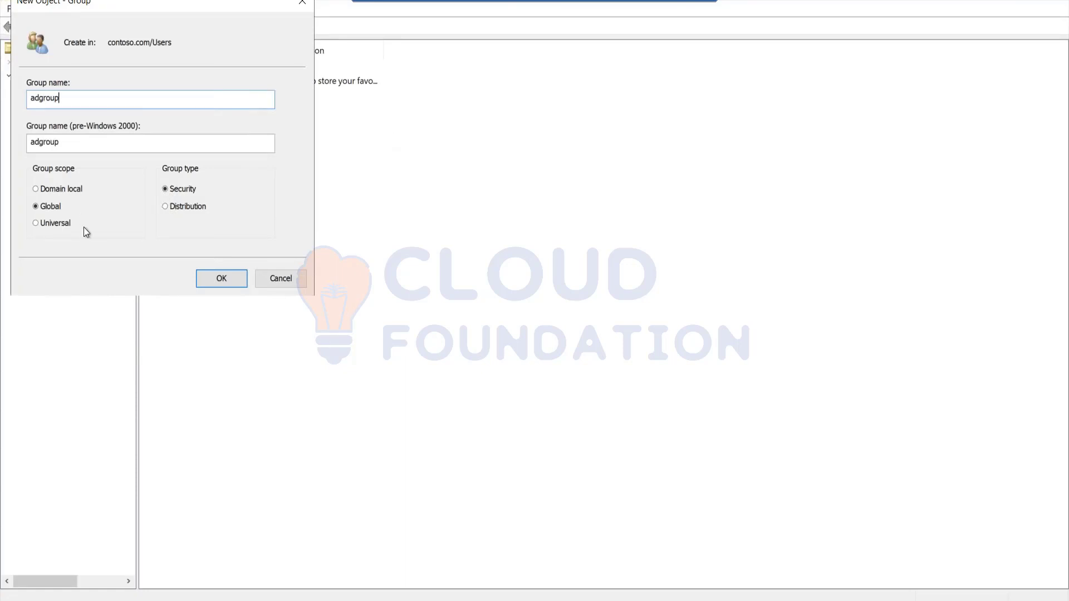
{"action": "left_click", "coordinate": [231, 279]}
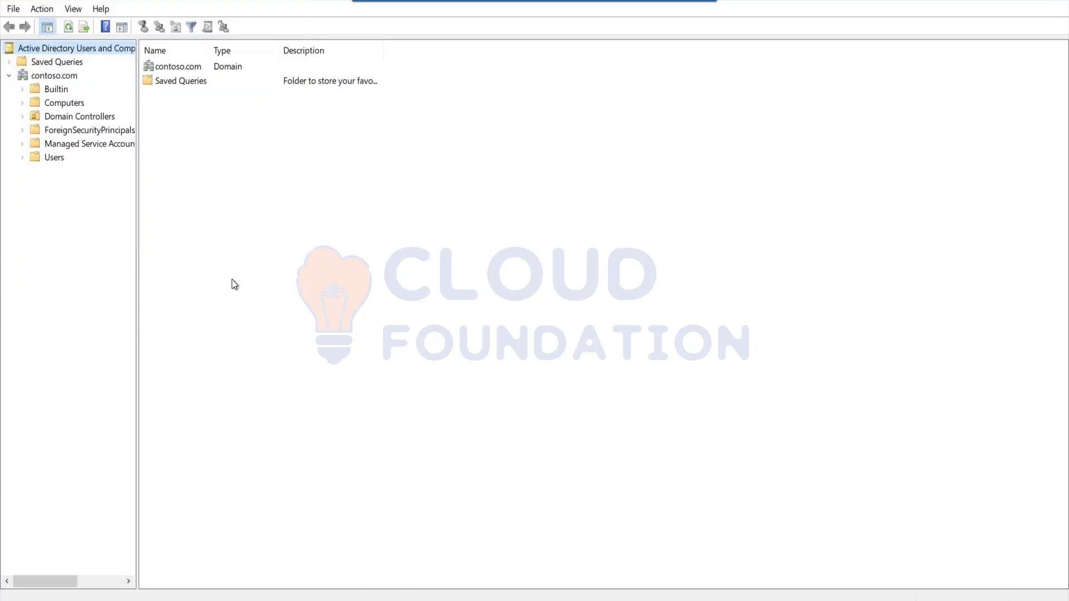
List Users to confirm adgroup and the new user, then cancel a stray New User dialog
{"action": "left_click", "coordinate": [54, 159]}
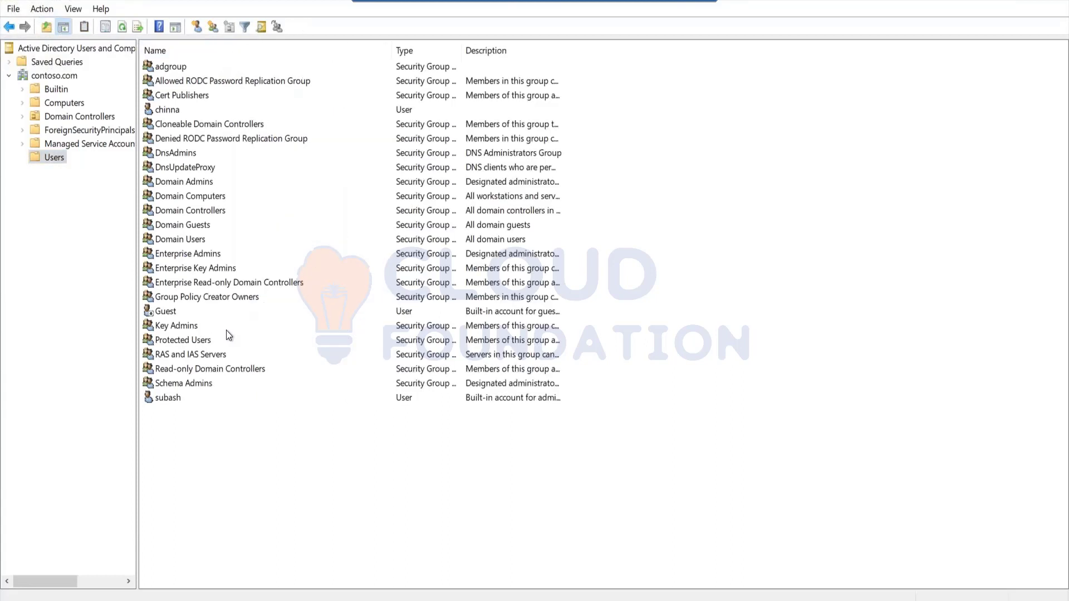
{"action": "left_click", "coordinate": [175, 67]}
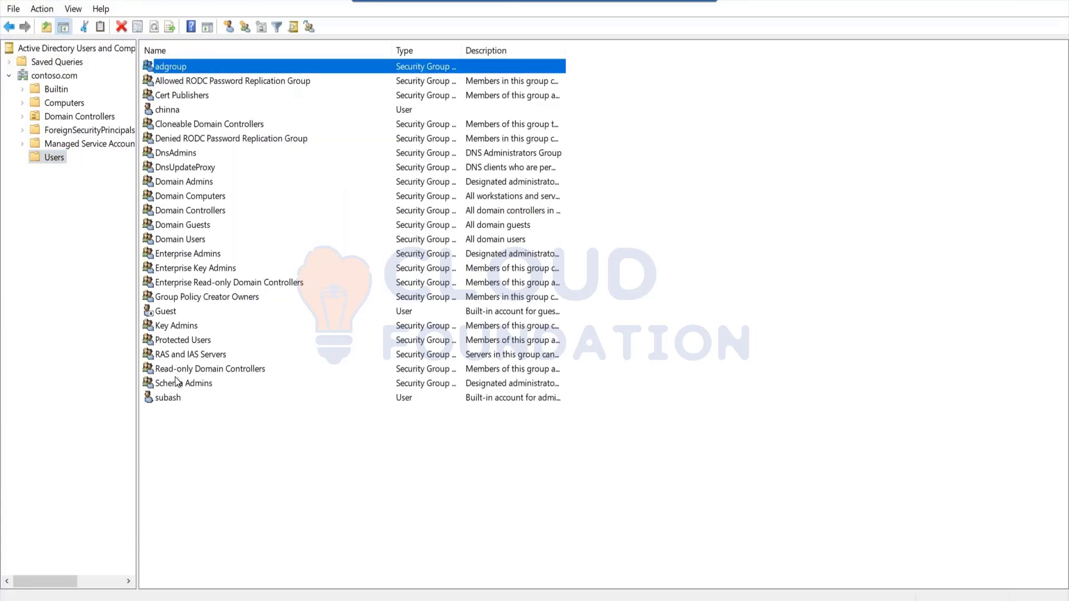
{"action": "left_click", "coordinate": [178, 112]}
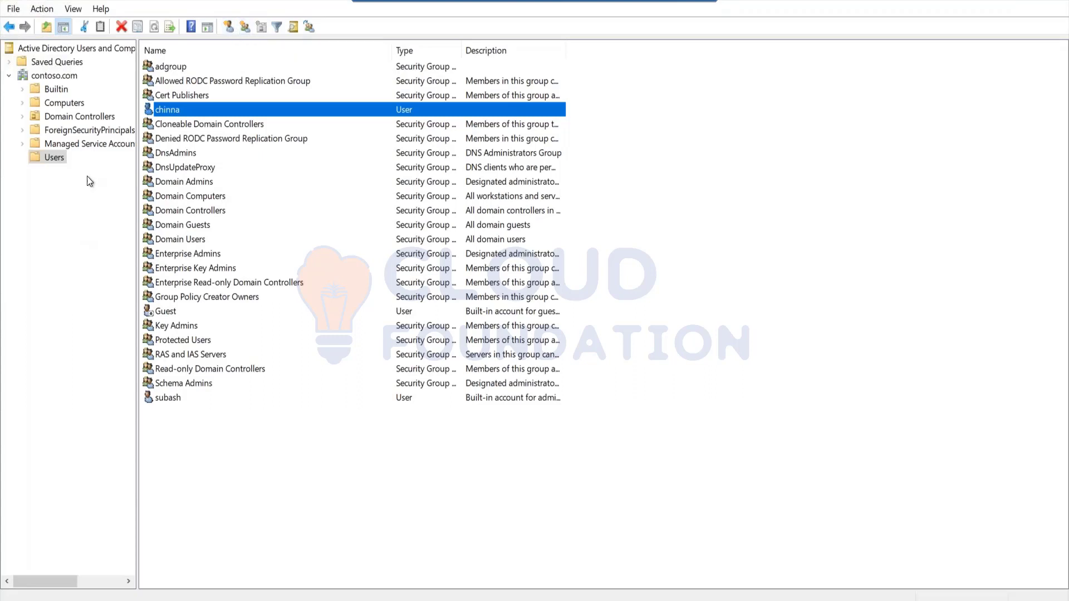
{"action": "right_click", "coordinate": [54, 159]}
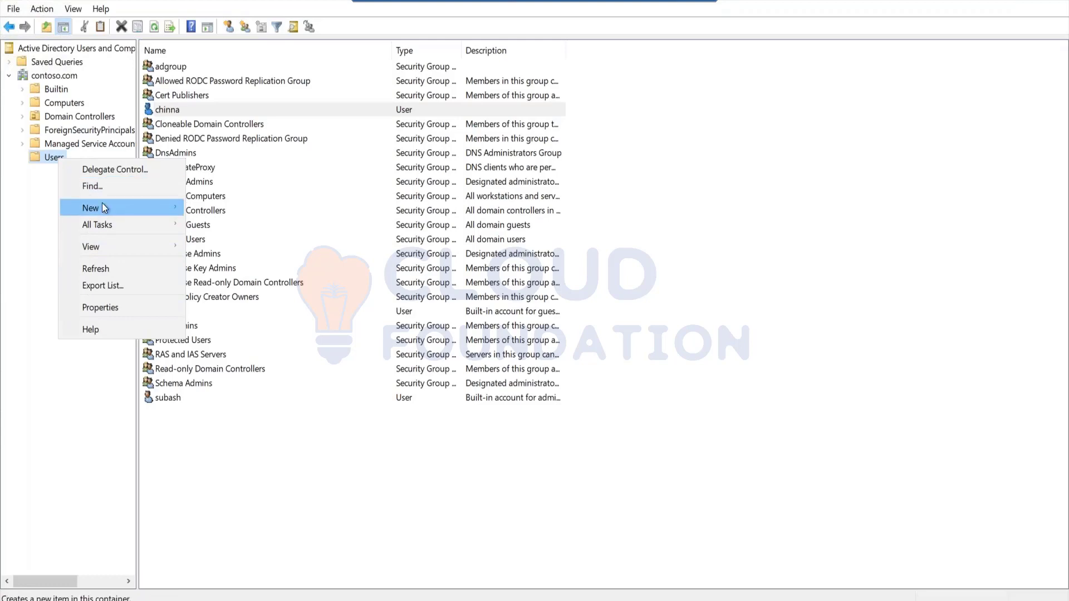
{"action": "mouse_move", "coordinate": [102, 206]}
{"action": "left_click", "coordinate": [218, 381]}
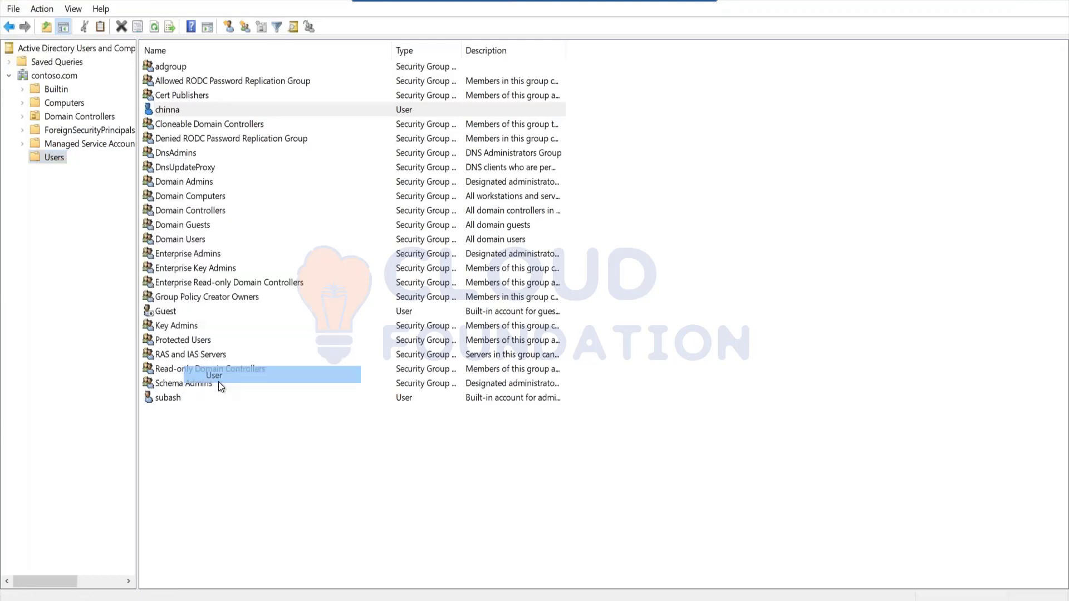
{"action": "left_click", "coordinate": [280, 258]}
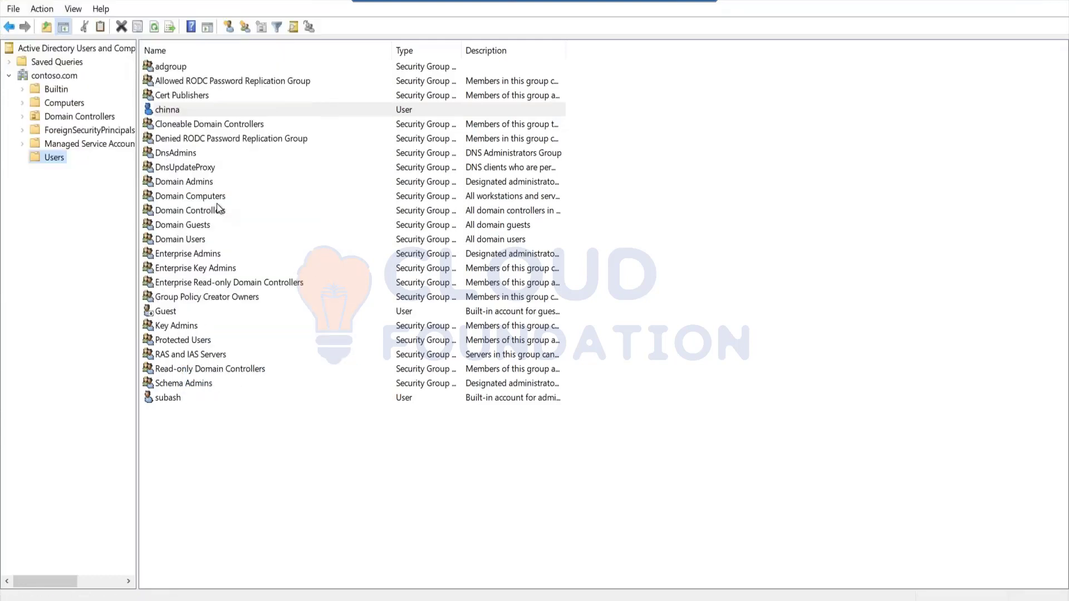
Start another new user with first name 'guru' and logon name 'guru', reaching the password page
{"action": "right_click", "coordinate": [62, 157]}
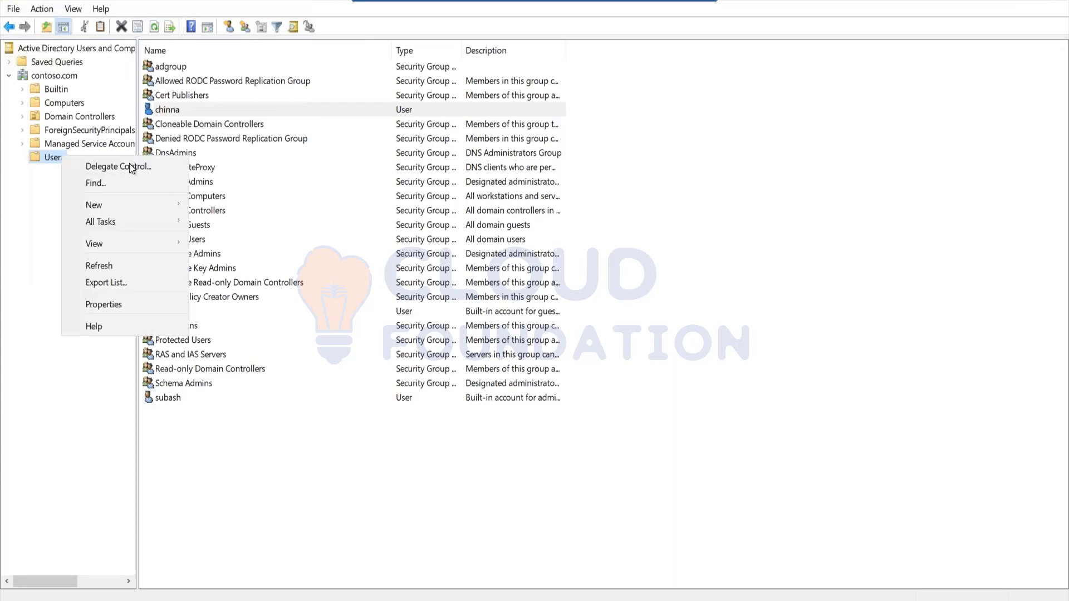
{"action": "mouse_move", "coordinate": [150, 206]}
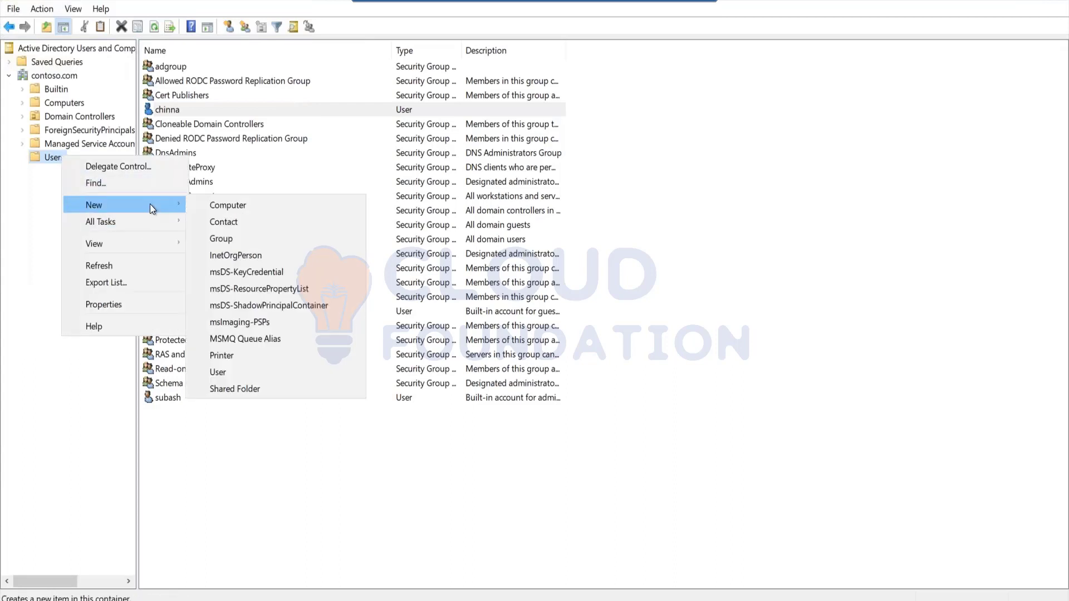
{"action": "left_click", "coordinate": [225, 371]}
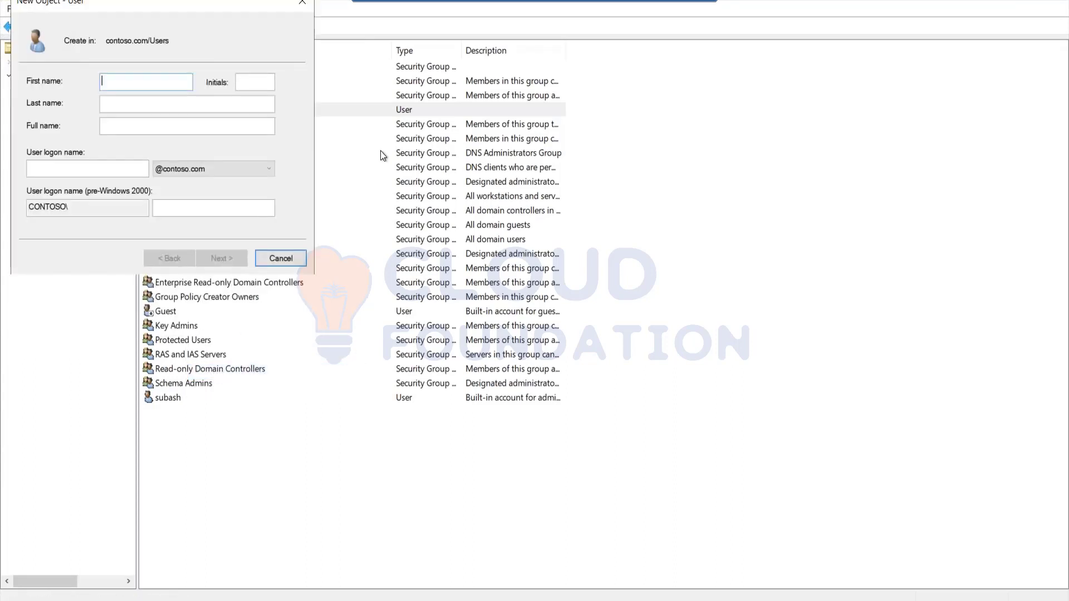
{"action": "type", "text": "guru"}
{"action": "key", "text": "Tab"}
{"action": "key", "text": "Tab"}
{"action": "key", "text": "Tab"}
{"action": "left_click", "coordinate": [87, 168]}
{"action": "type", "text": "guru"}
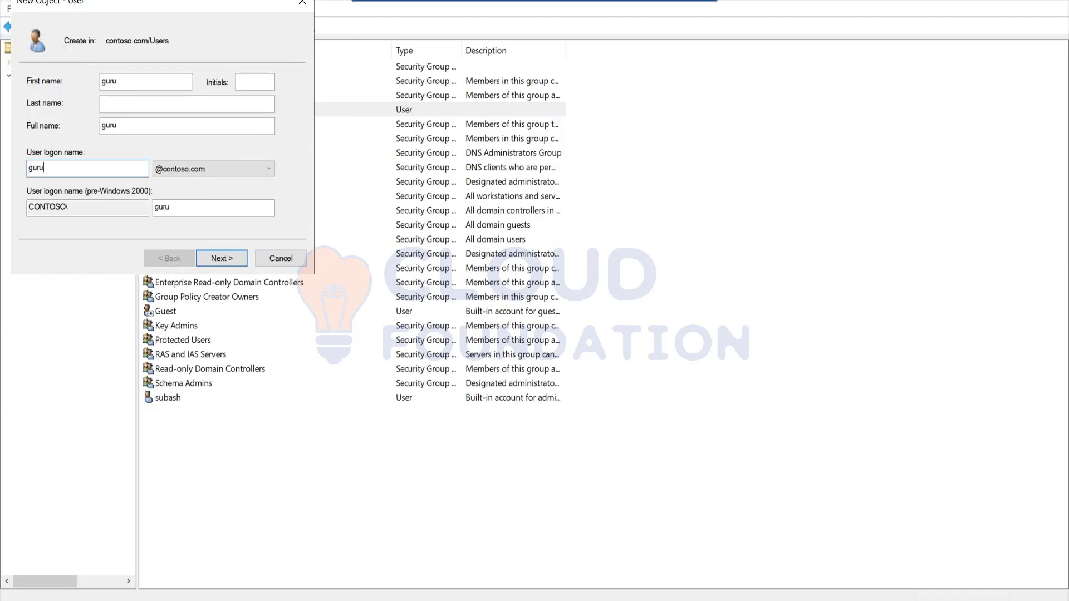
{"action": "left_click", "coordinate": [235, 262]}
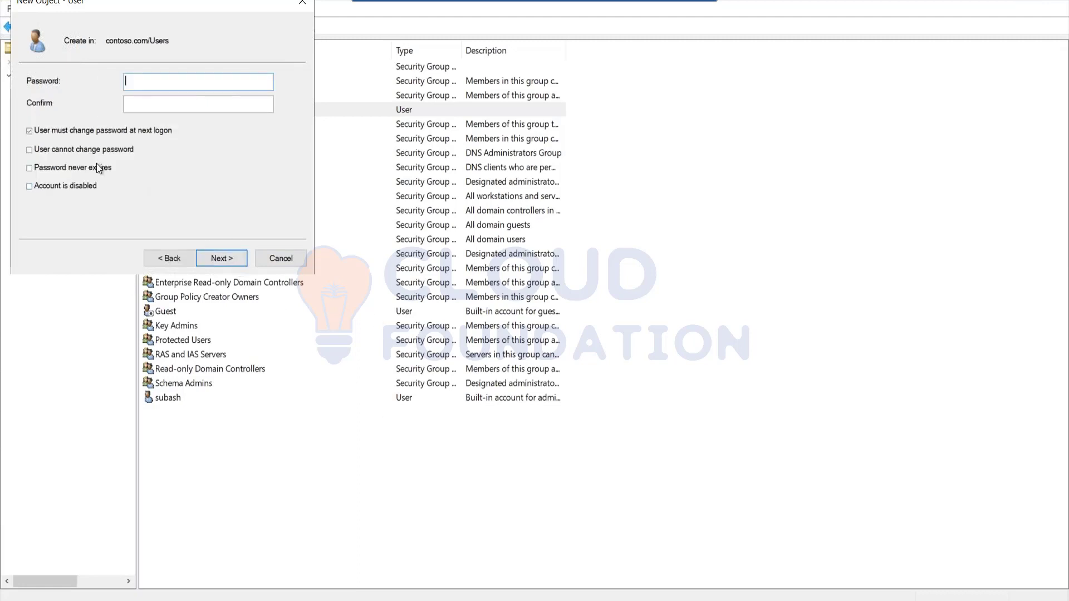
Set Password never expires and User cannot change password, then enter and confirm the password
{"action": "left_click", "coordinate": [97, 167]}
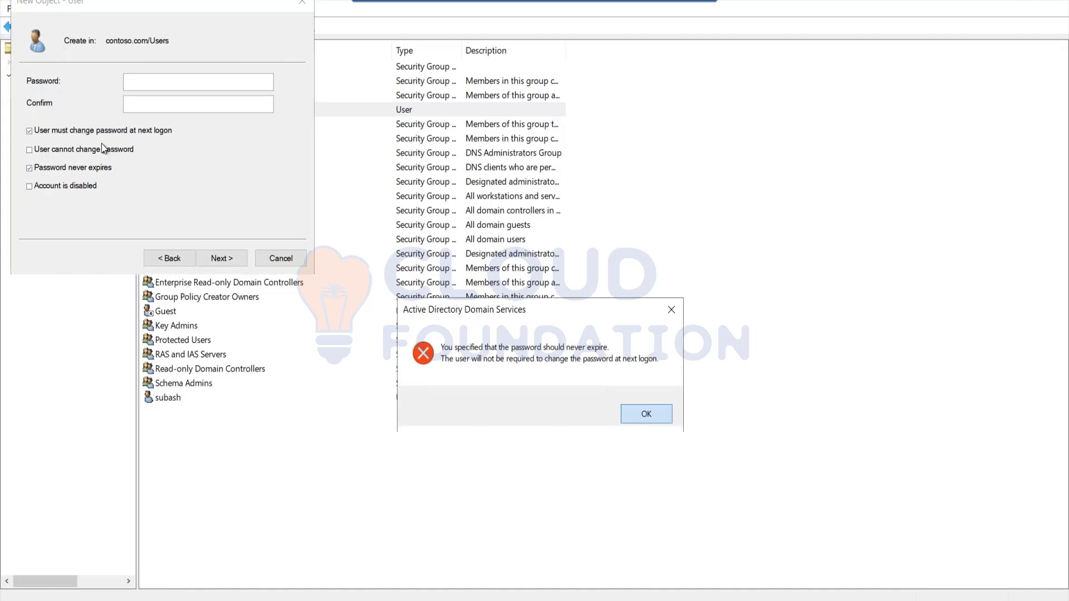
{"action": "key", "text": "Return"}
{"action": "left_click", "coordinate": [95, 149]}
{"action": "left_click", "coordinate": [149, 82]}
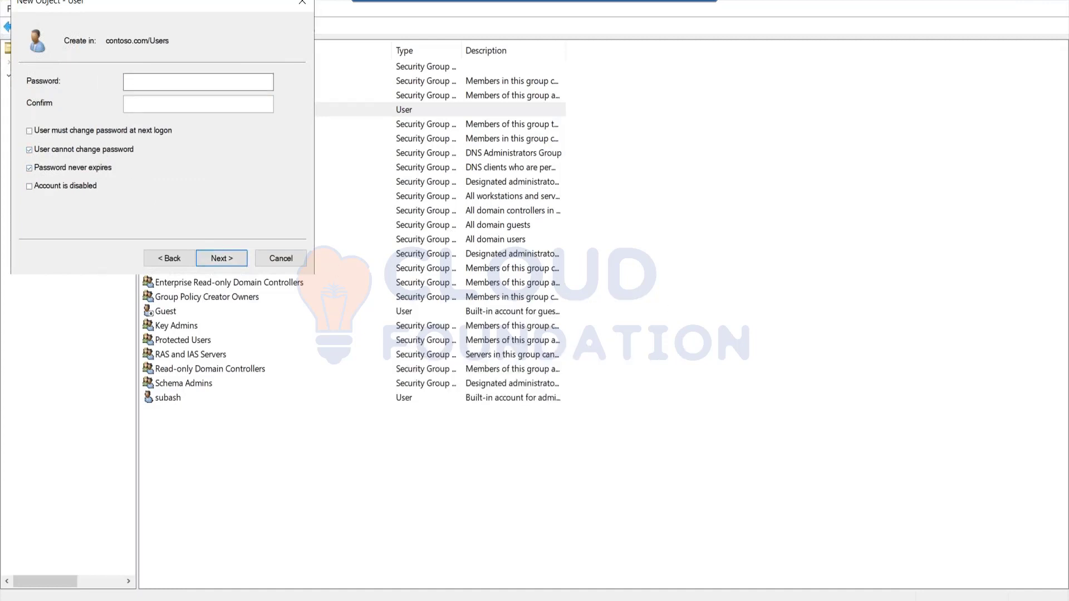
{"action": "type", "text": "Pa$$w0rd12345"}
{"action": "key", "text": "Tab"}
{"action": "type", "text": "Pa$$w0rd12345"}
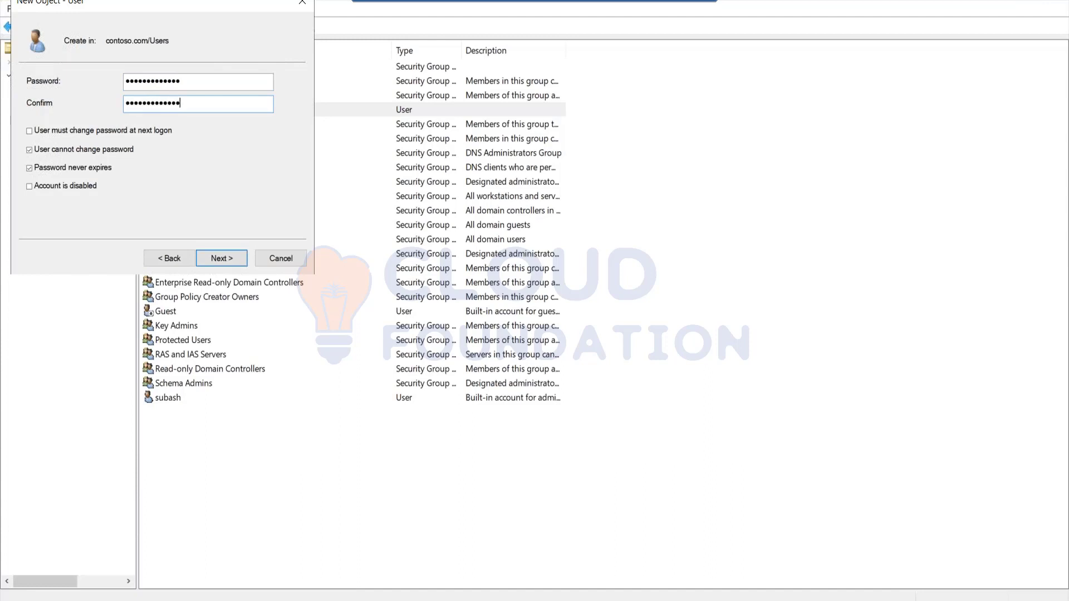
Dismiss the password mismatch errors and re-enter the password and confirmation twice
{"action": "left_click", "coordinate": [233, 255]}
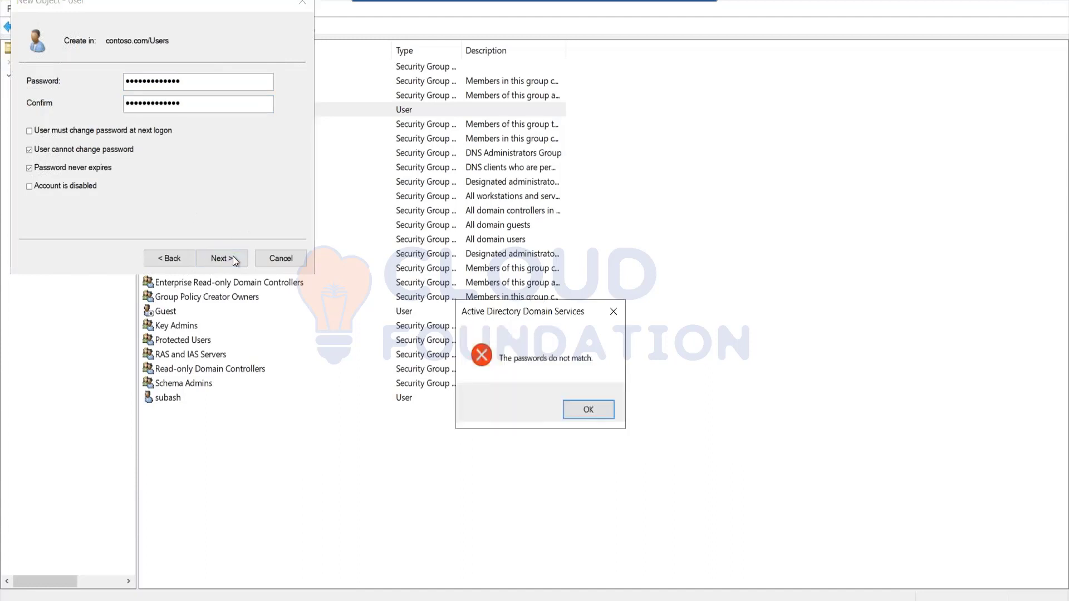
{"action": "key", "text": "Return"}
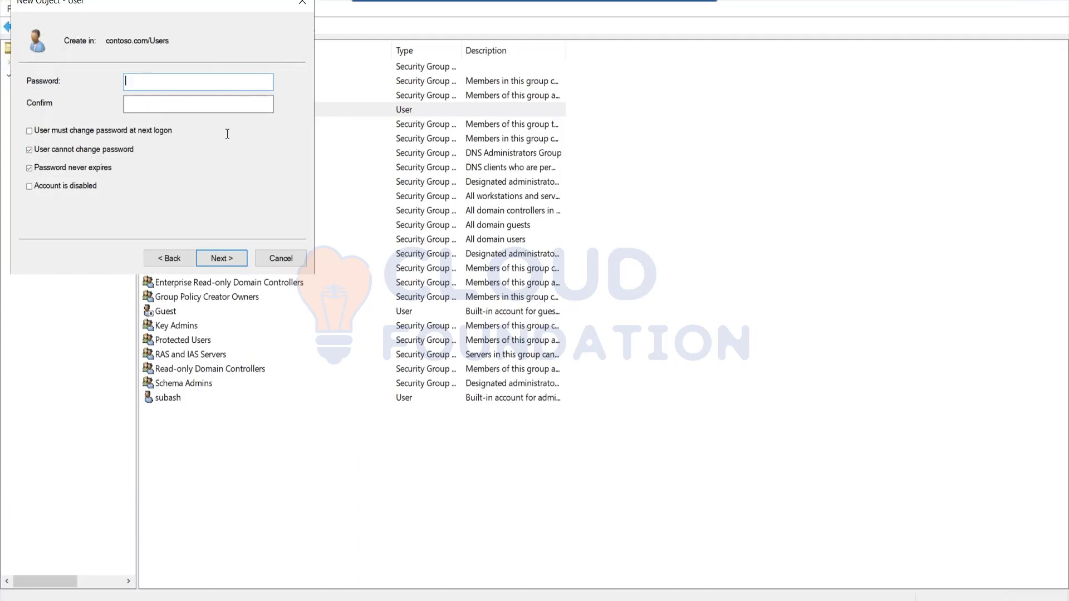
{"action": "type", "text": "P@ssword12345"}
{"action": "key", "text": "Tab"}
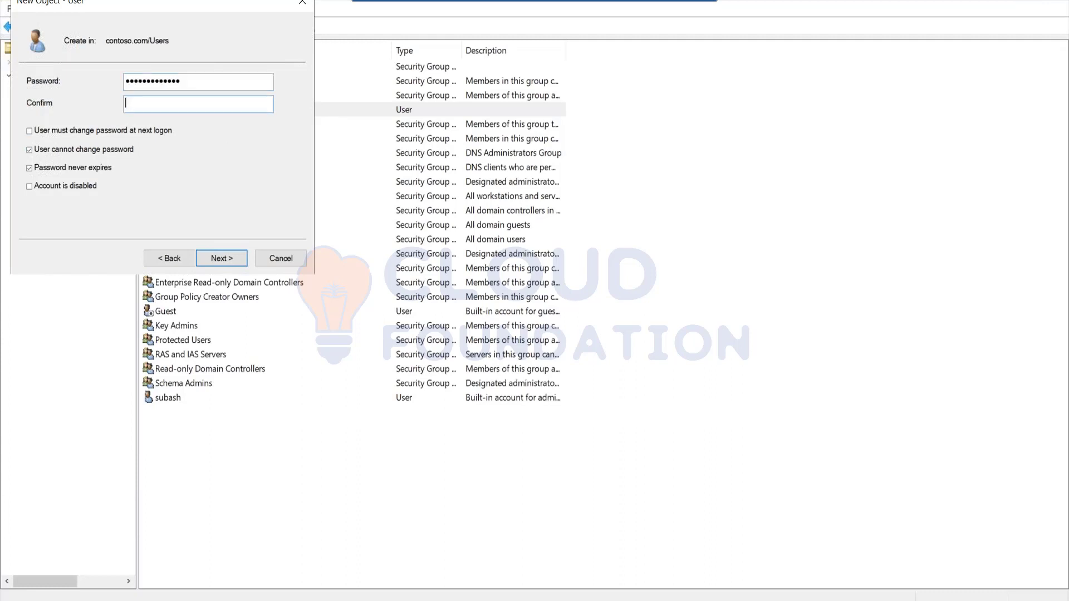
{"action": "type", "text": "P@ssword12345"}
{"action": "left_click", "coordinate": [239, 262]}
{"action": "key", "text": "Return"}
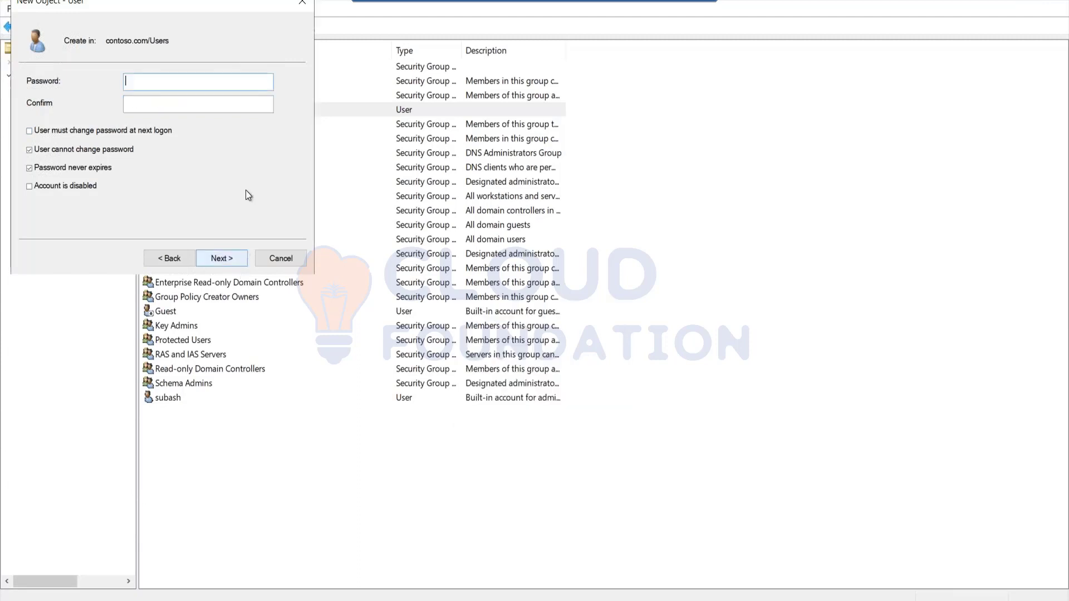
{"action": "type", "text": "*************"}
{"action": "key", "text": "Tab"}
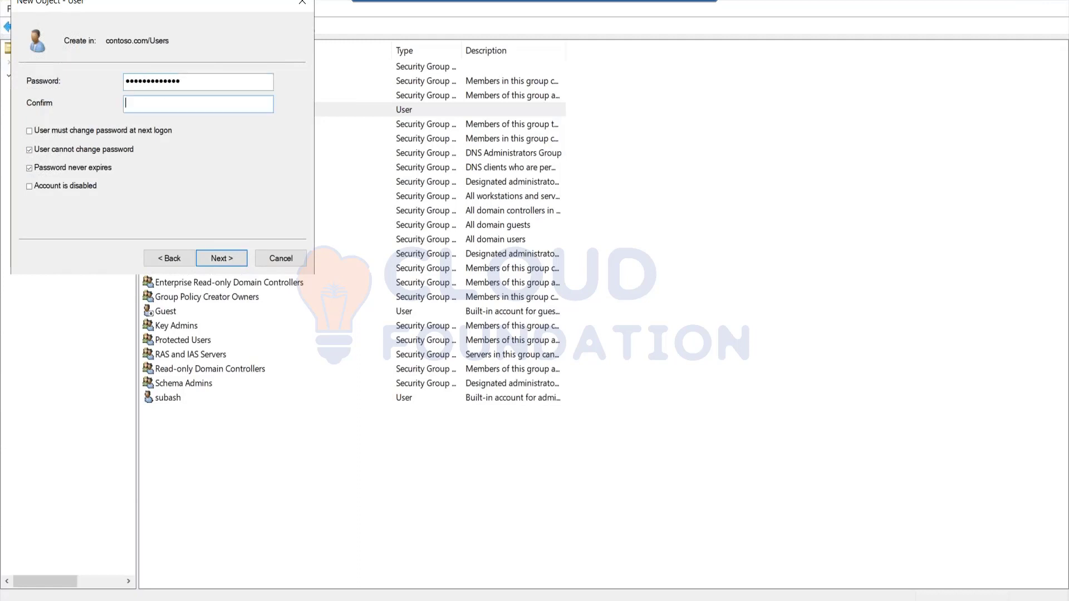
{"action": "type", "text": "*************"}
Re-enter matching passwords after further mismatch errors and finish creating the second user
{"action": "left_click", "coordinate": [216, 261]}
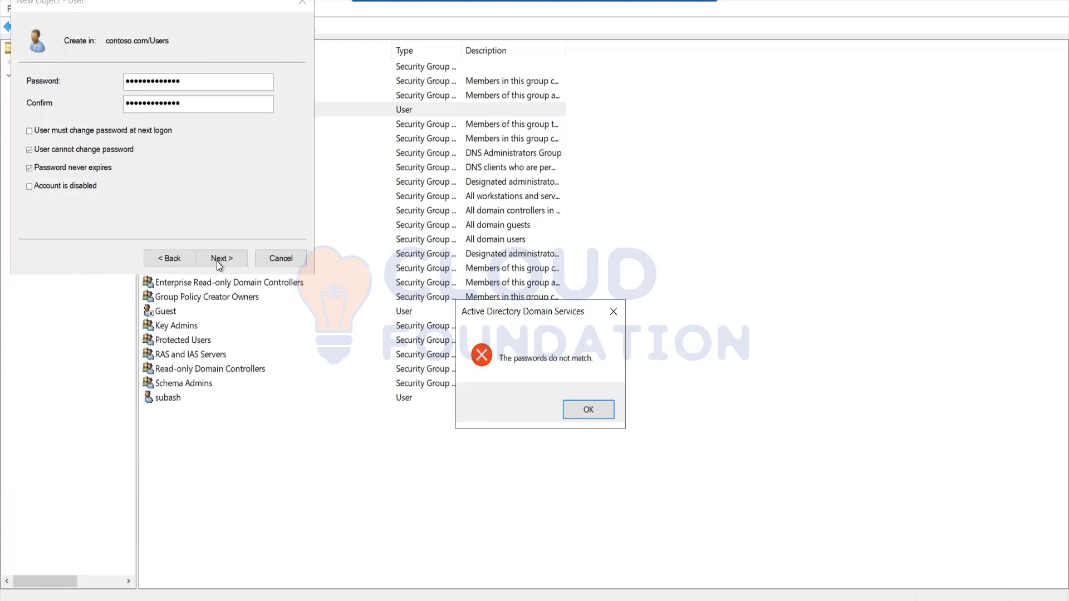
{"action": "key", "text": "Return"}
{"action": "type", "text": "*************"}
{"action": "key", "text": "Tab"}
{"action": "type", "text": "*******"}
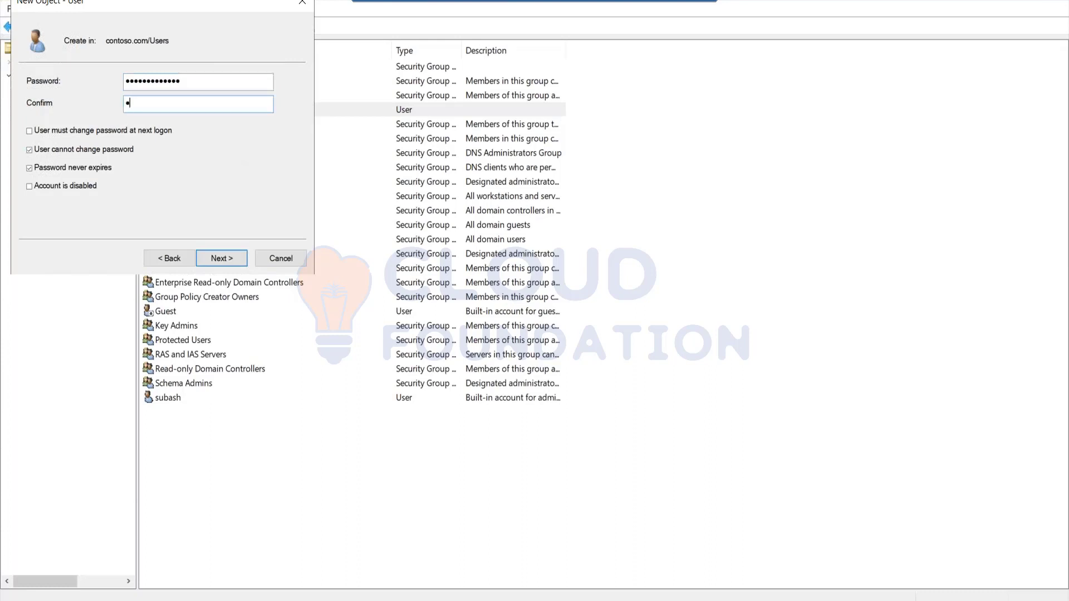
{"action": "type", "text": "******"}
{"action": "left_click", "coordinate": [240, 260]}
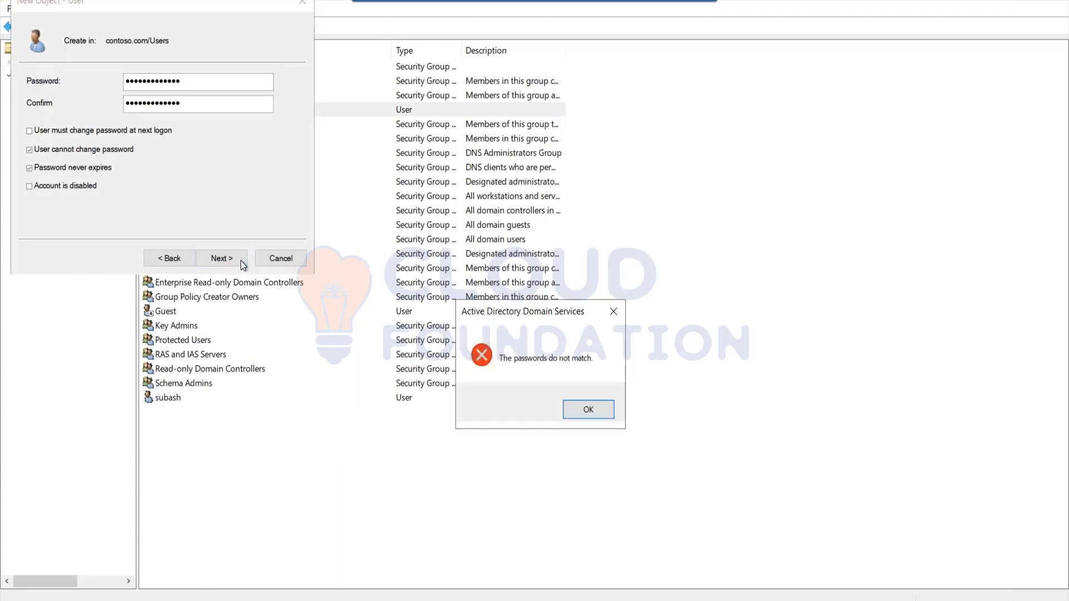
{"action": "key", "text": "Return"}
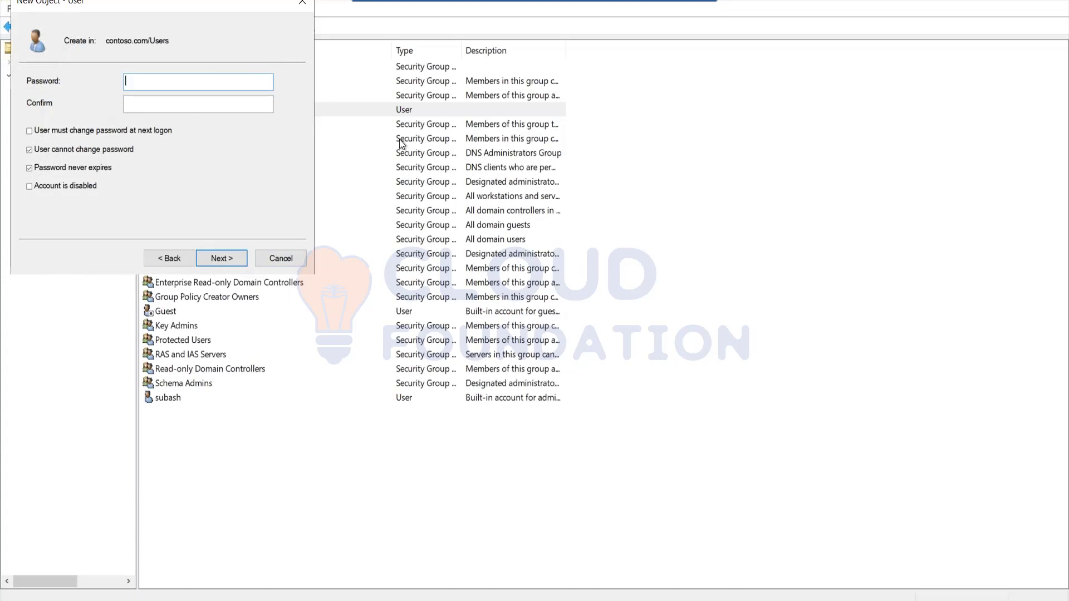
{"action": "type", "text": "*************"}
{"action": "key", "text": "Tab"}
{"action": "type", "text": "*************"}
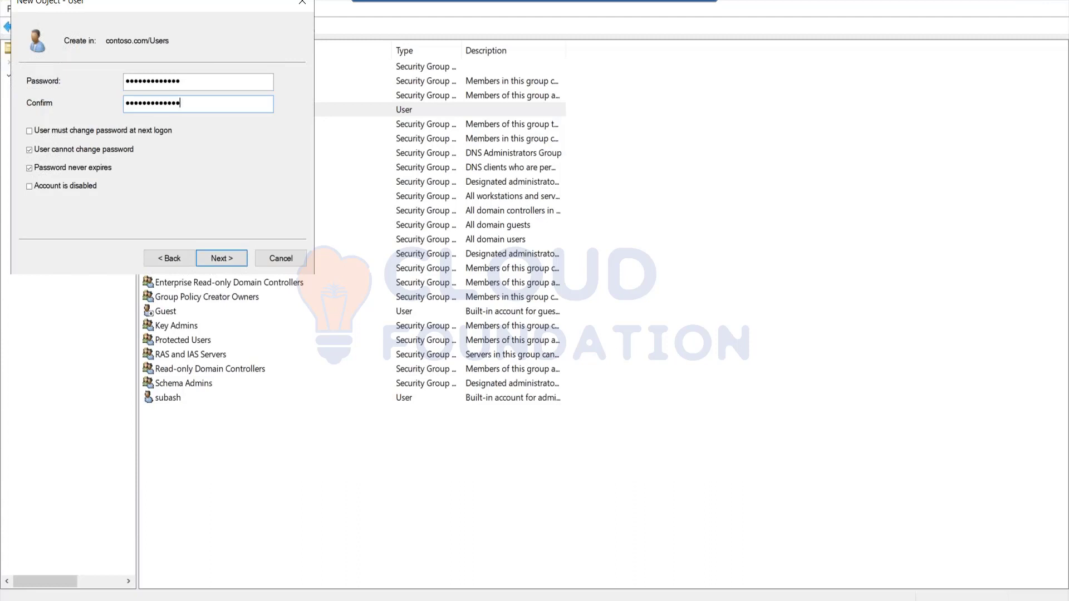
{"action": "left_click", "coordinate": [229, 263]}
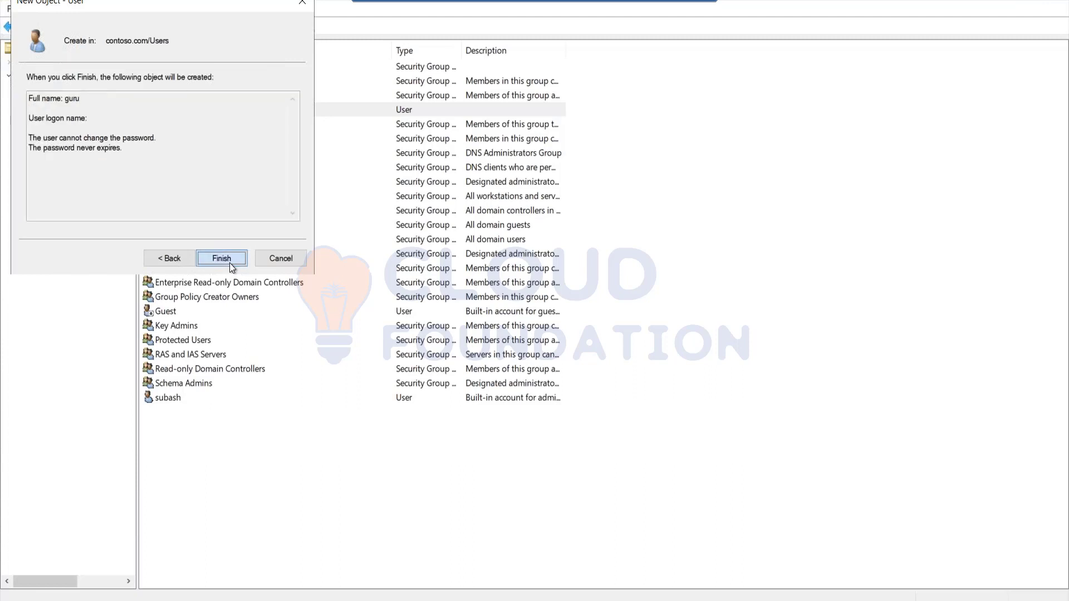
{"action": "left_click", "coordinate": [229, 263]}
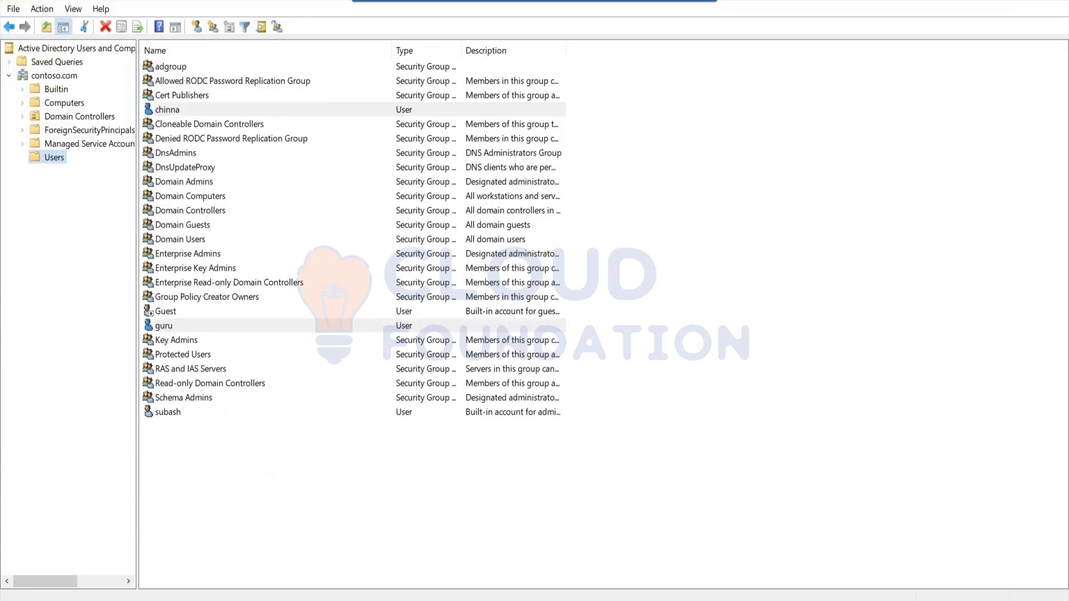
Close the Active Directory Users and Computers and Server Manager consoles to return to the pass-through slide
{"action": "left_click", "coordinate": [1056, 1]}
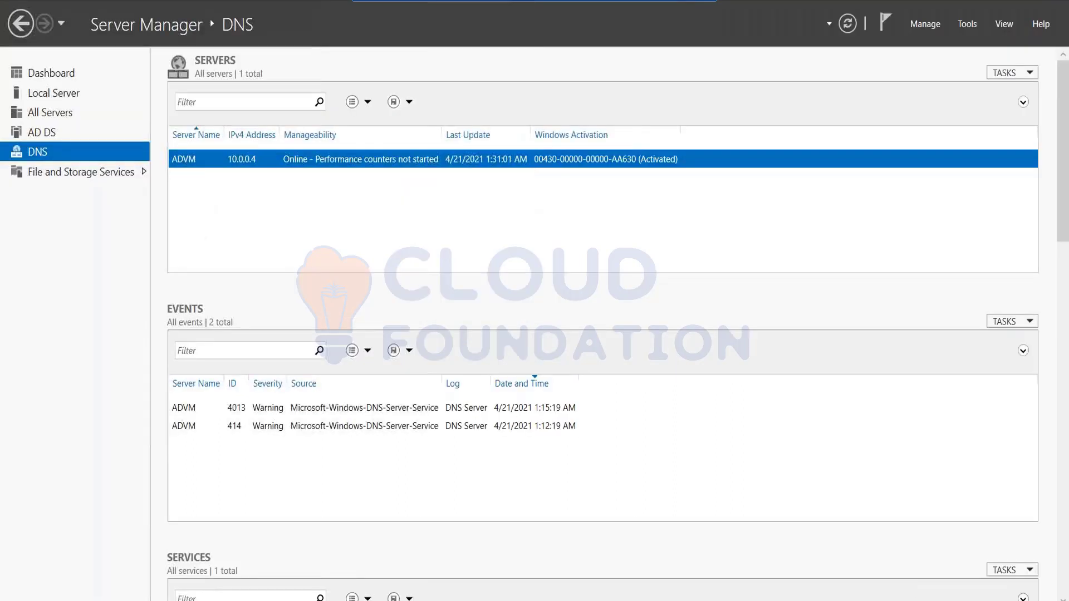
{"action": "left_click", "coordinate": [1057, 2]}
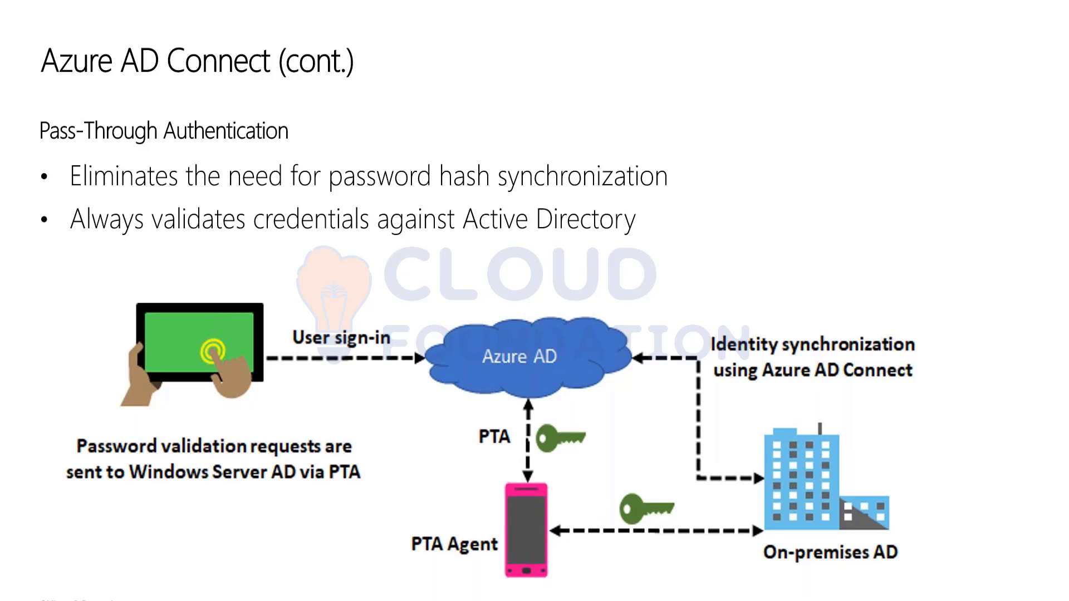
Add a bold, underlined 'Create ADVM' heading on the Az 303 page with a '- Create VM with Windows OS' bullet
{"action": "key", "text": "alt+Tab"}
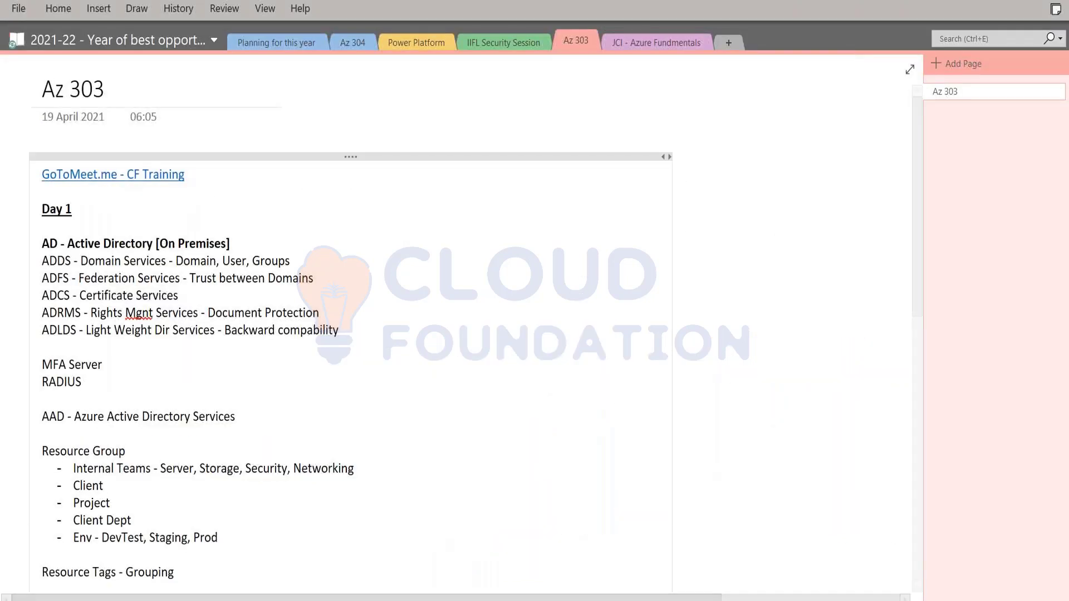
{"action": "scroll", "coordinate": [195, 547], "scroll_direction": "down", "scroll_amount": 15}
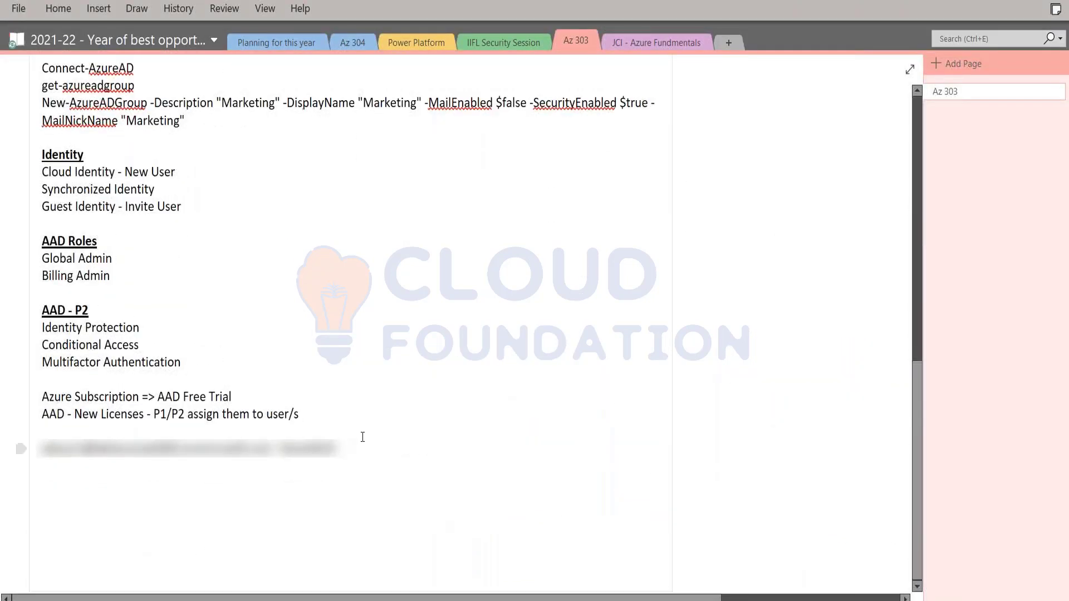
{"action": "key", "text": "Return"}
{"action": "type", "text": "Crea"}
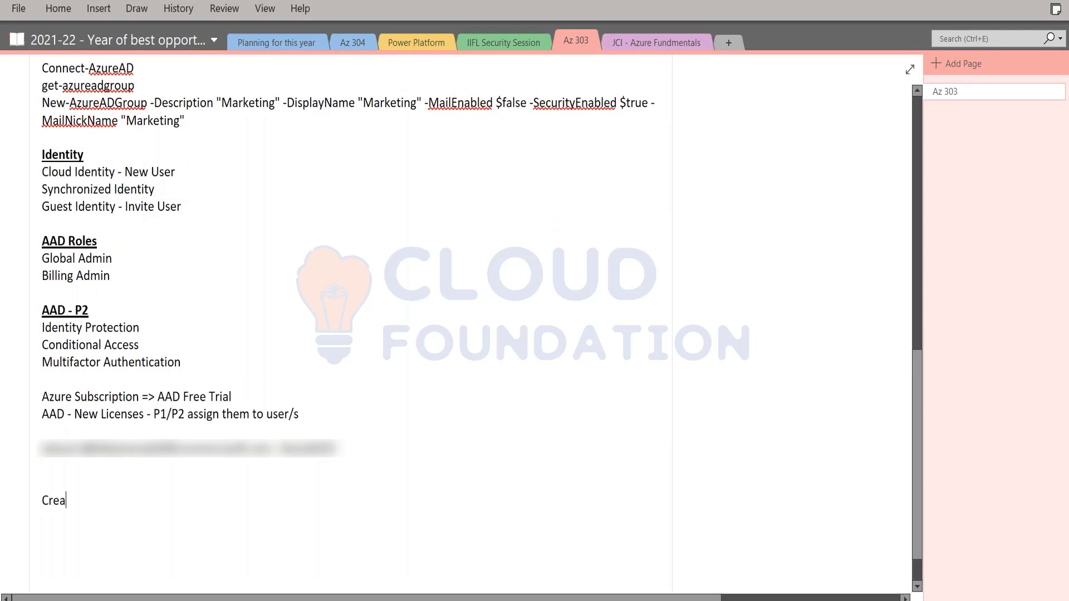
{"action": "type", "text": "te ADVM"}
{"action": "key", "text": "shift+Home"}
{"action": "key", "text": "ctrl+b"}
{"action": "key", "text": "ctrl+u"}
{"action": "key", "text": "End"}
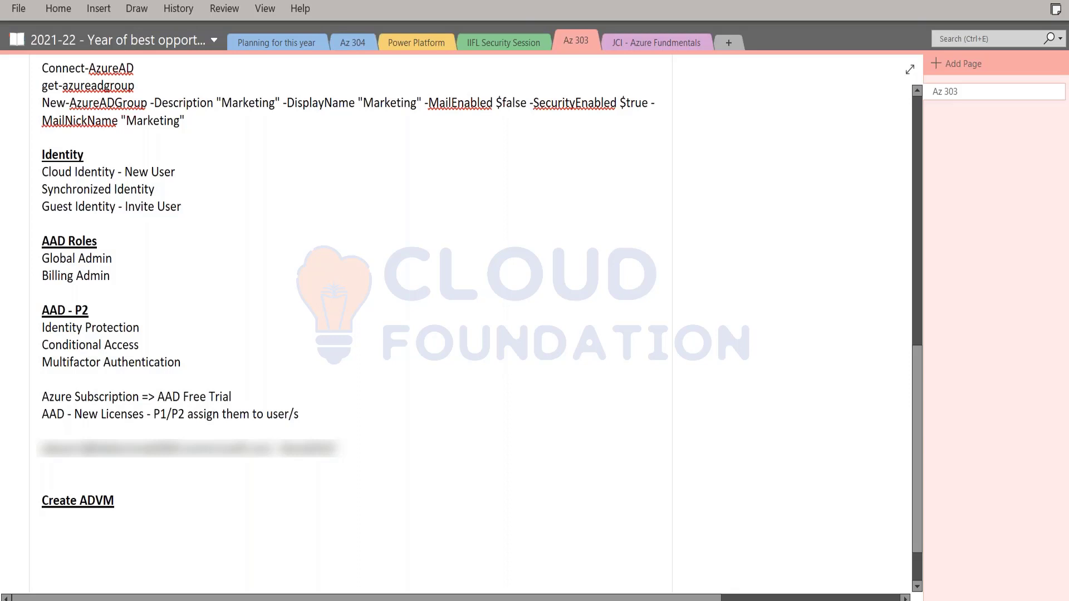
{"action": "key", "text": "Return"}
{"action": "type", "text": "-"}
{"action": "type", "text": " Create V"}
{"action": "type", "text": "M "}
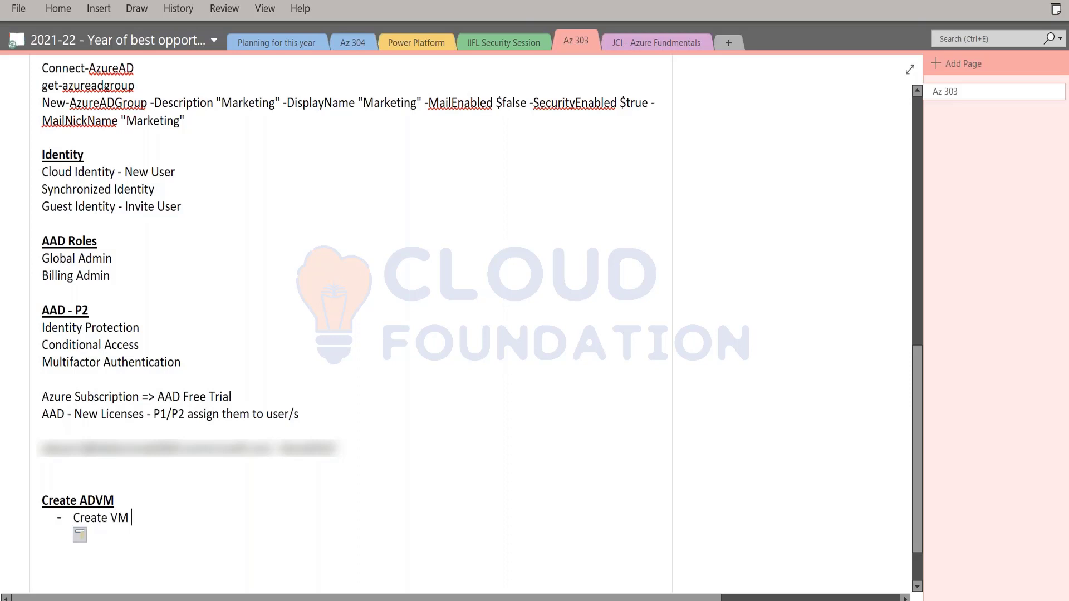
{"action": "type", "text": "with Windows OS"}
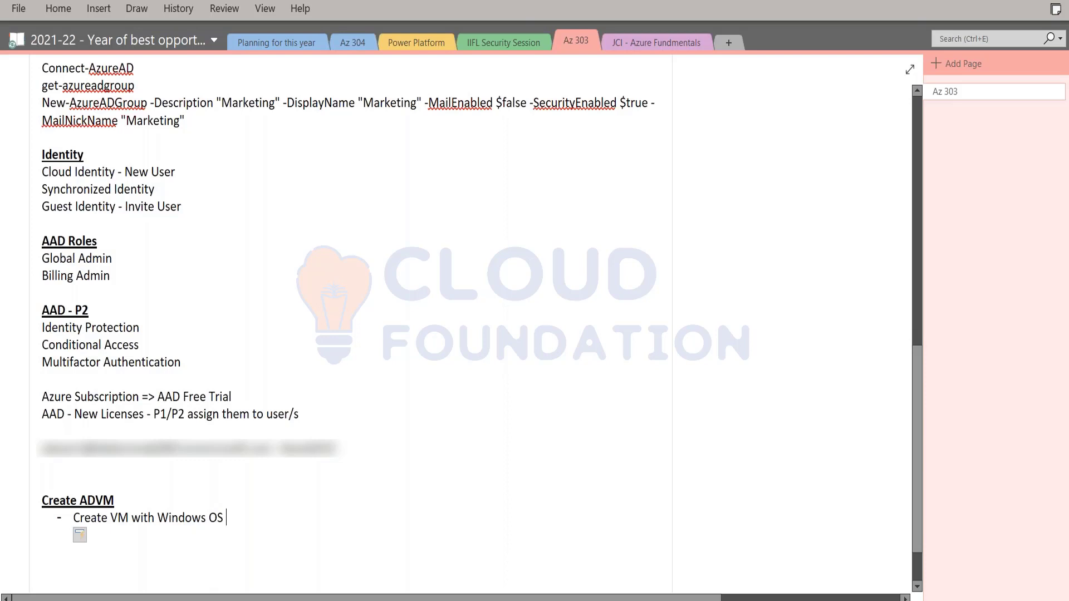
Add '>Windows 2012', then bullets 'Install ADDS role', 'Configure ADDS' and 'Add Users and Groups'
{"action": "key", "text": "Return"}
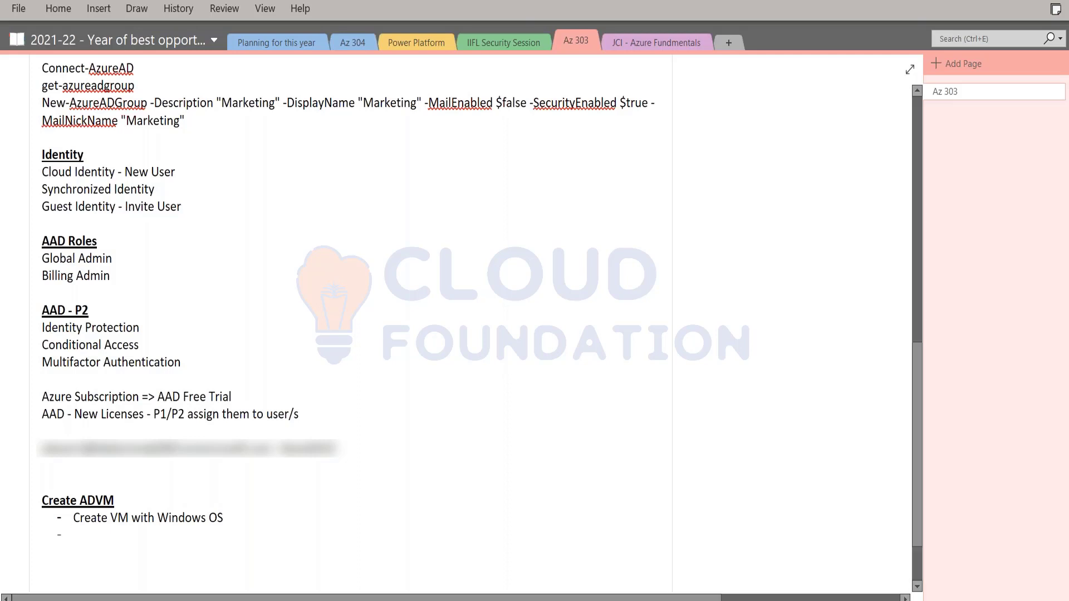
{"action": "key", "text": "BackSpace"}
{"action": "key", "text": "BackSpace"}
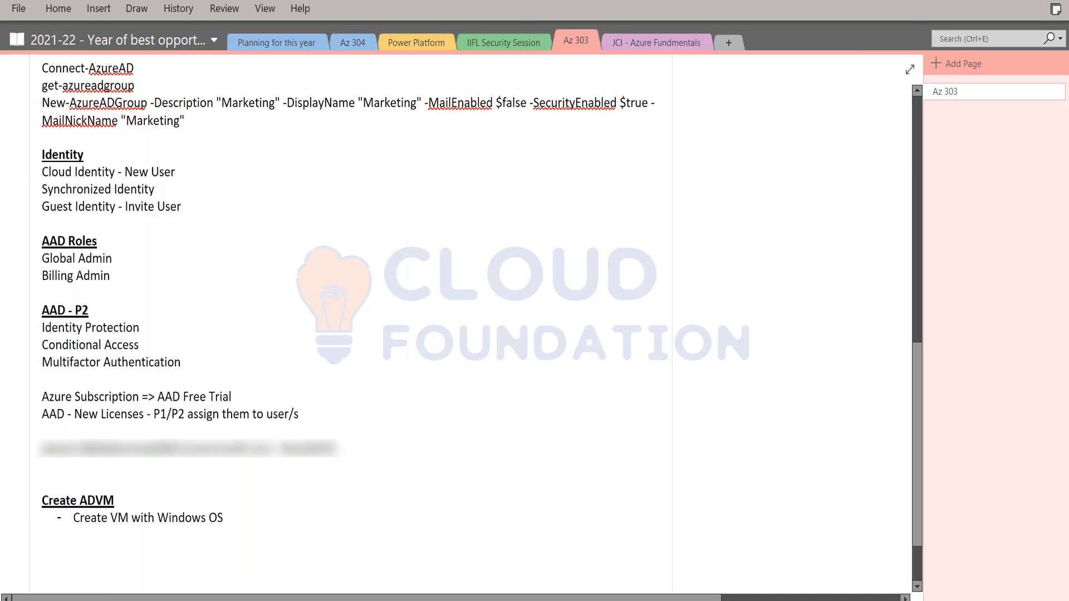
{"action": "type", "text": ">Windows 2012"}
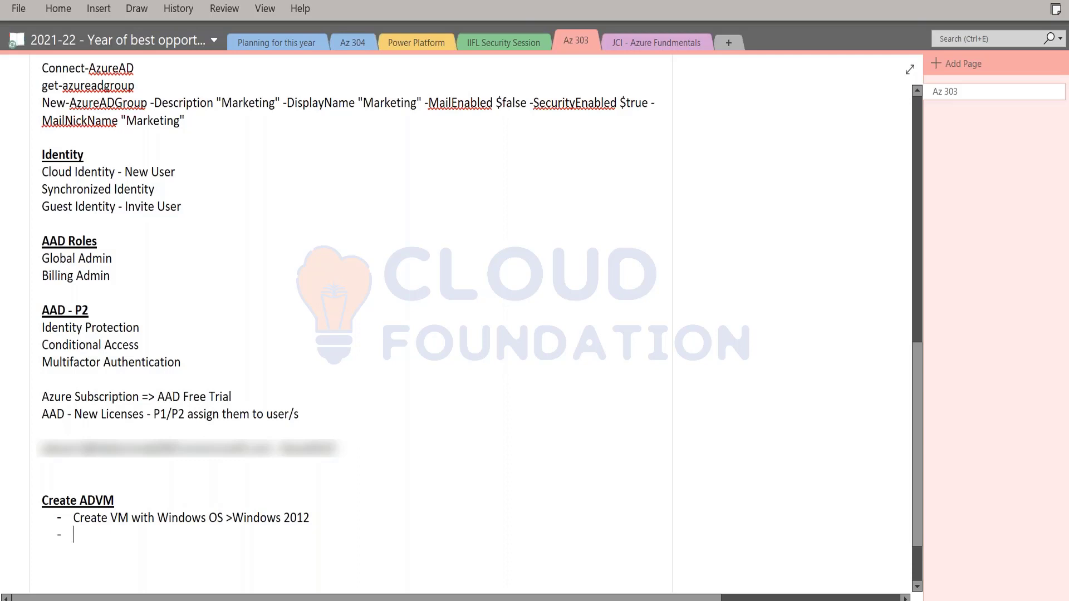
{"action": "type", "text": "Install"}
{"action": "type", "text": " AA"}
{"action": "type", "text": "DDS role"}
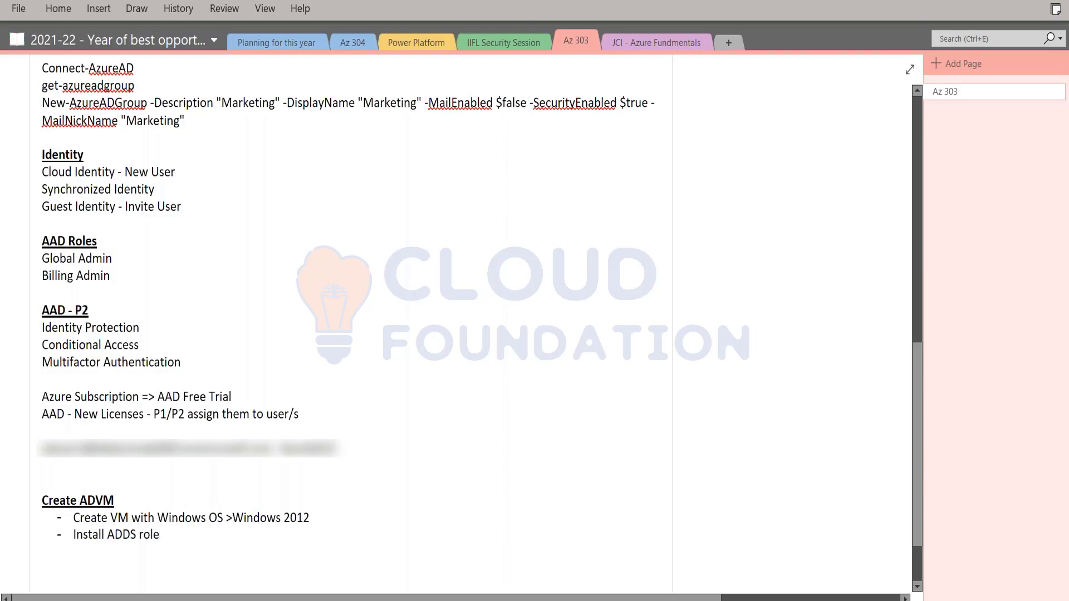
{"action": "key", "text": "Return"}
{"action": "scroll", "coordinate": [483, 502], "scroll_direction": "down", "scroll_amount": 2}
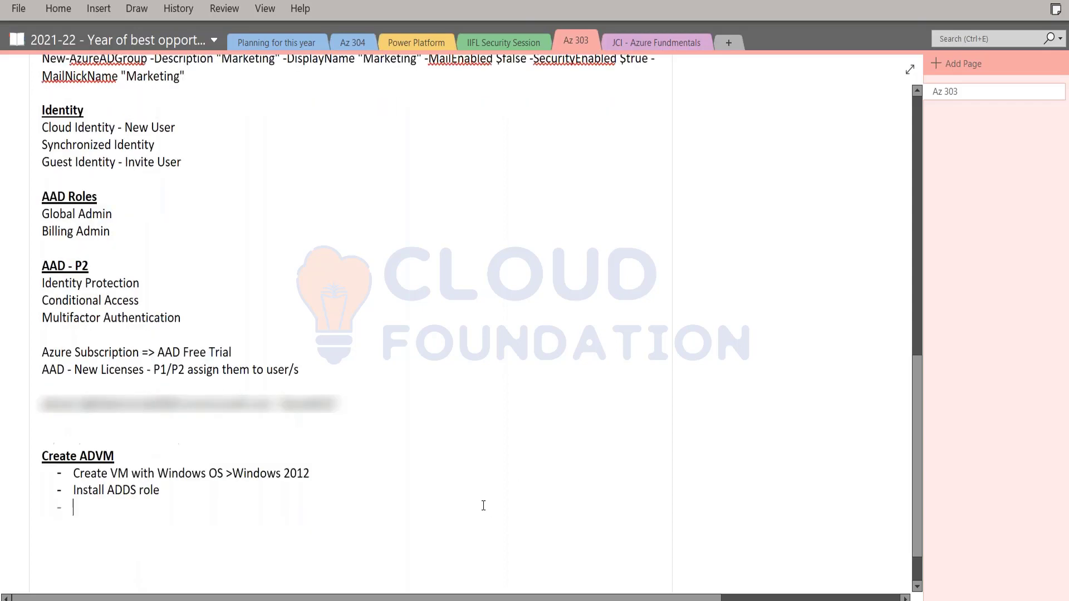
{"action": "type", "text": "C"}
{"action": "key", "text": "BackSpace"}
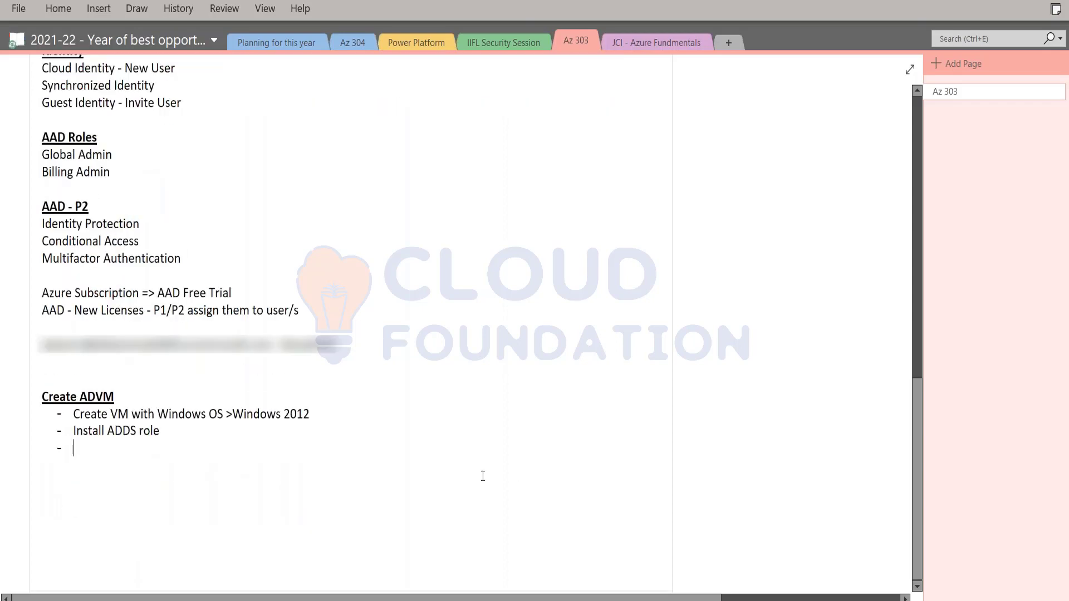
{"action": "type", "text": "Configure ADDS"}
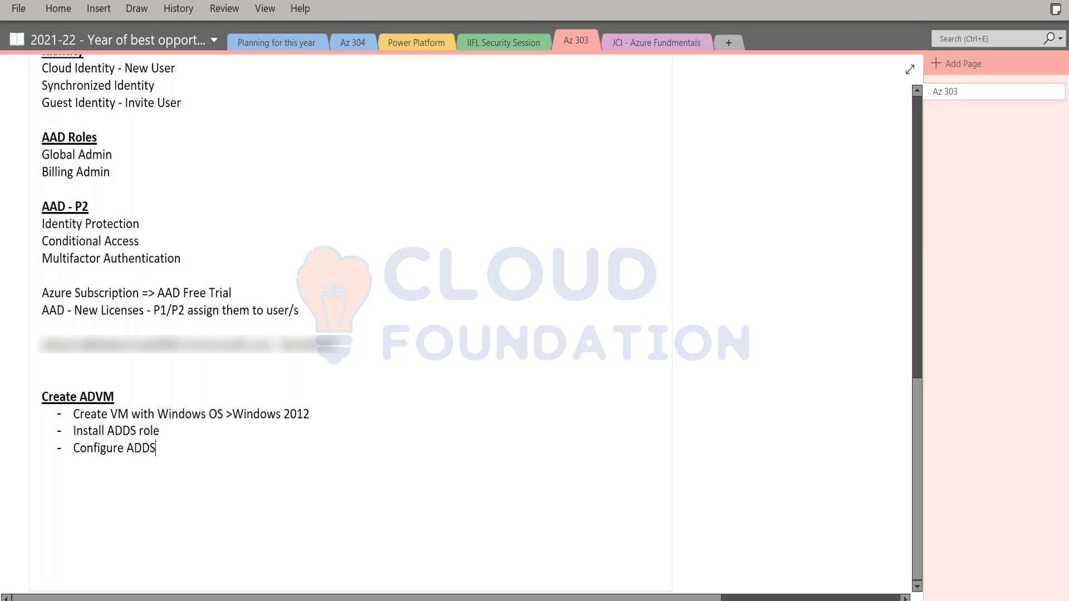
{"action": "key", "text": "Return"}
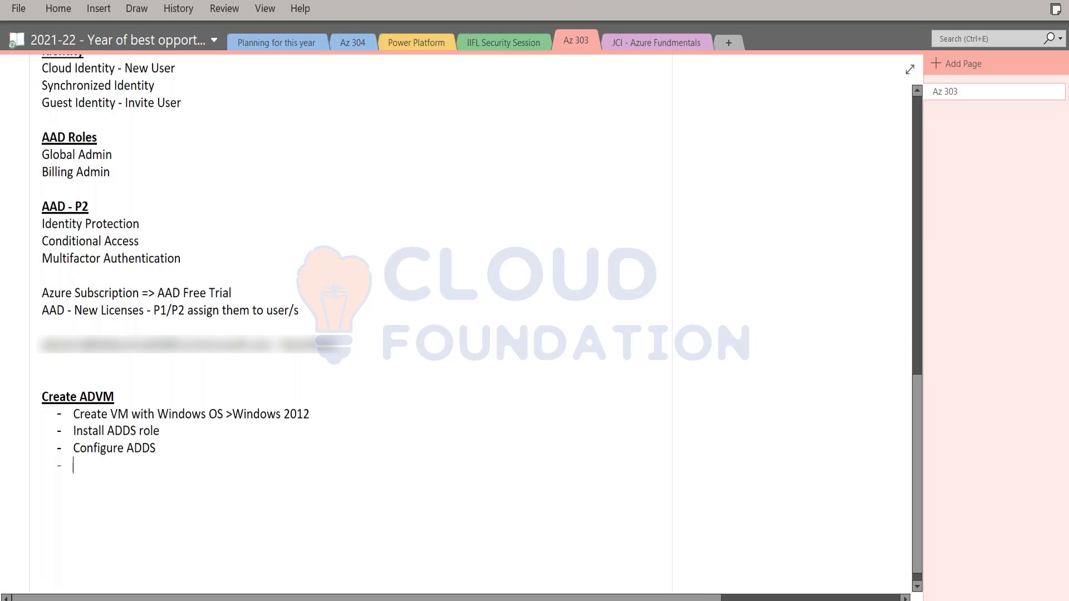
{"action": "type", "text": "Add Users and Groups"}
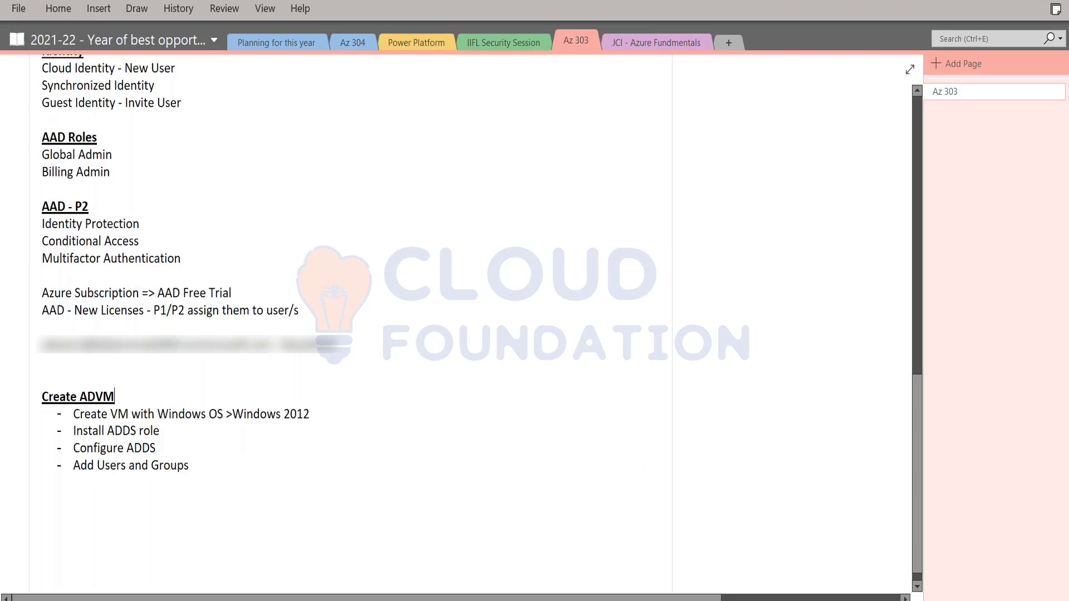
Highlight each Create ADVM step in turn while explaining it, then start a new line
{"action": "key", "text": "Home"}
{"action": "key", "text": "shift+End"}
{"action": "key", "text": "Down"}
{"action": "key", "text": "shift+End"}
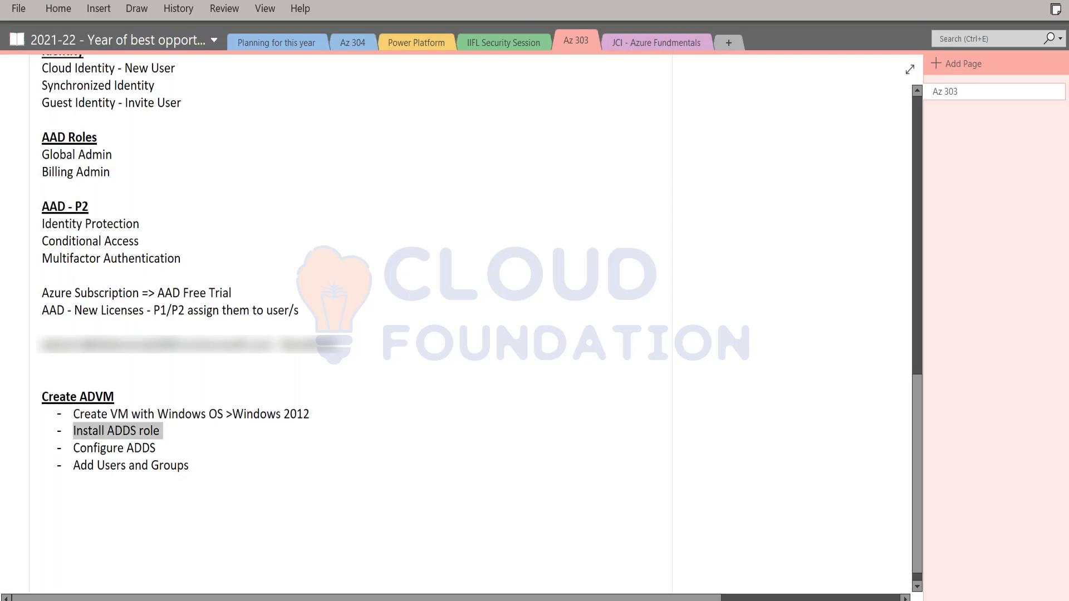
{"action": "key", "text": "Down"}
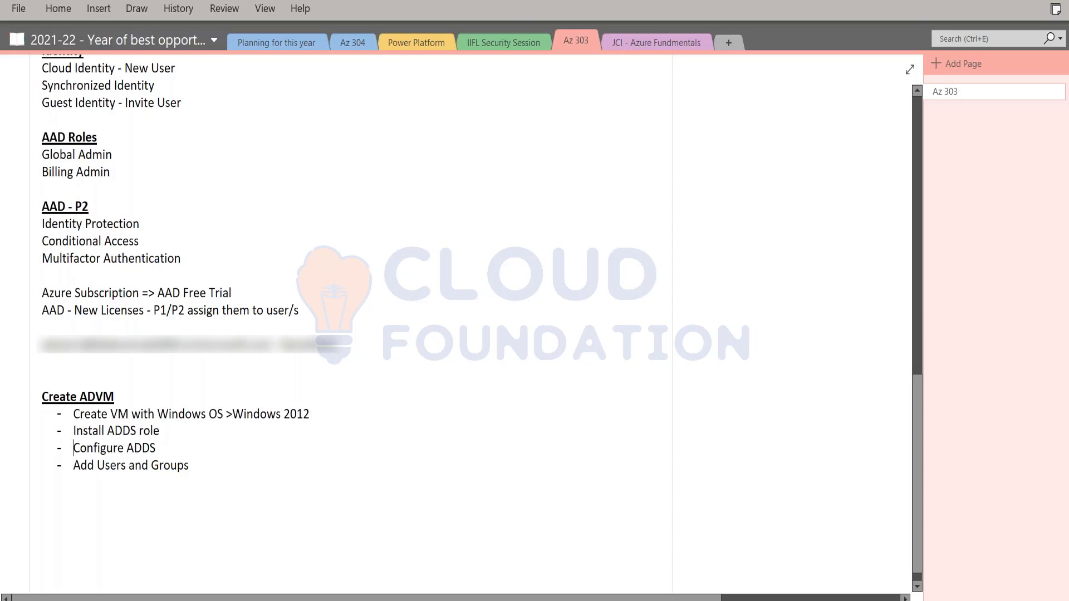
{"action": "key", "text": "shift+End"}
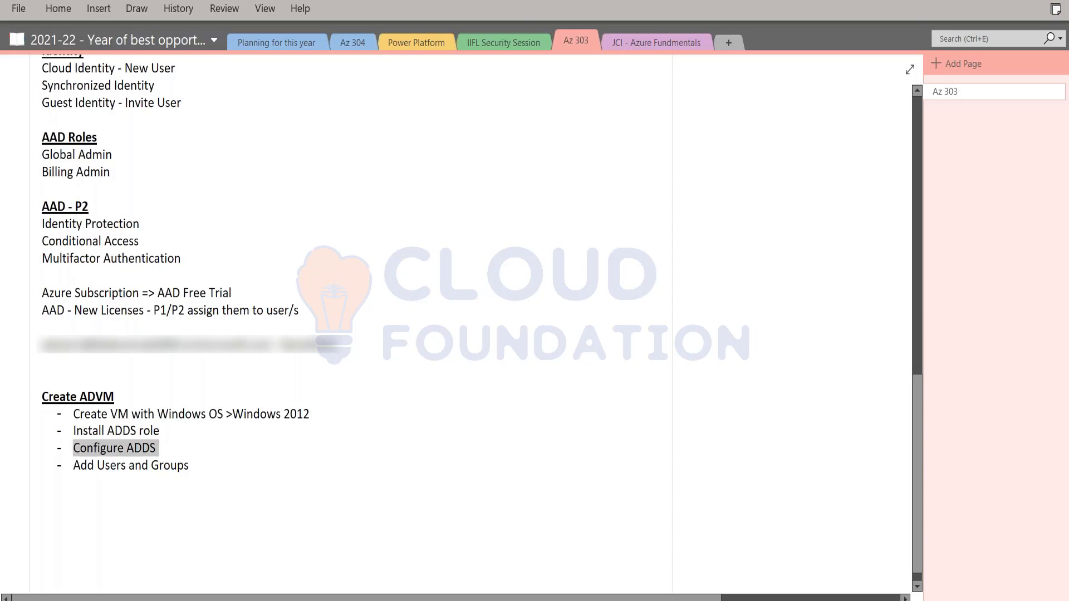
{"action": "key", "text": "Down"}
{"action": "key", "text": "shift+End"}
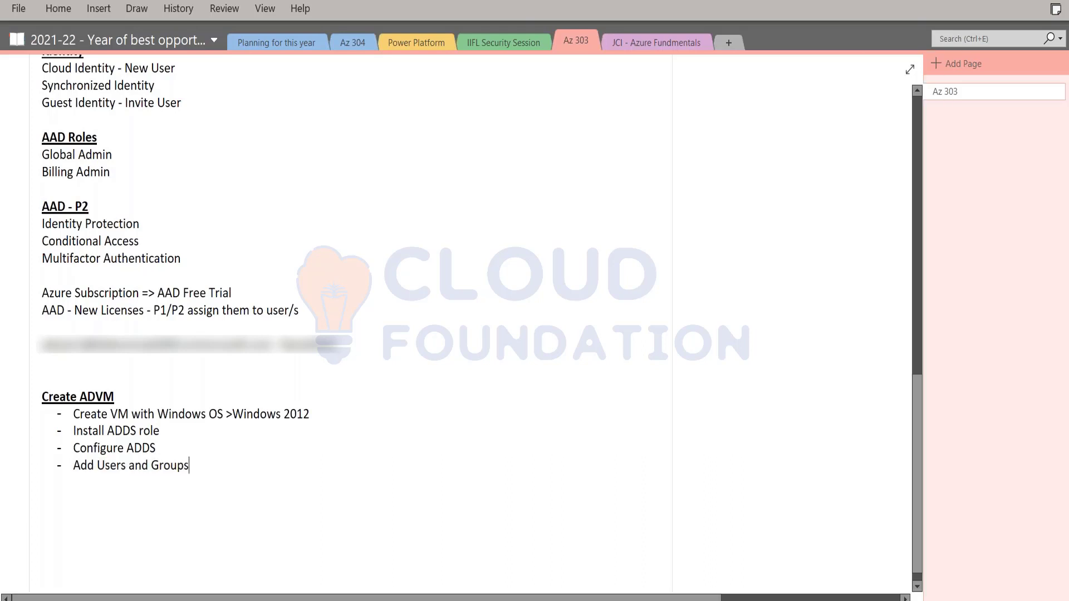
{"action": "key", "text": "Return"}
Paste a 'Configuration of AAD Connect' heading below the list and make it bold and underlined
{"action": "type", "text": "Configuration of AAD Connect"}
{"action": "key", "text": "Home"}
{"action": "key", "text": "Return"}
{"action": "key", "text": "shift+End"}
{"action": "key", "text": "ctrl+b"}
{"action": "key", "text": "ctrl+u"}
{"action": "key", "text": "End"}
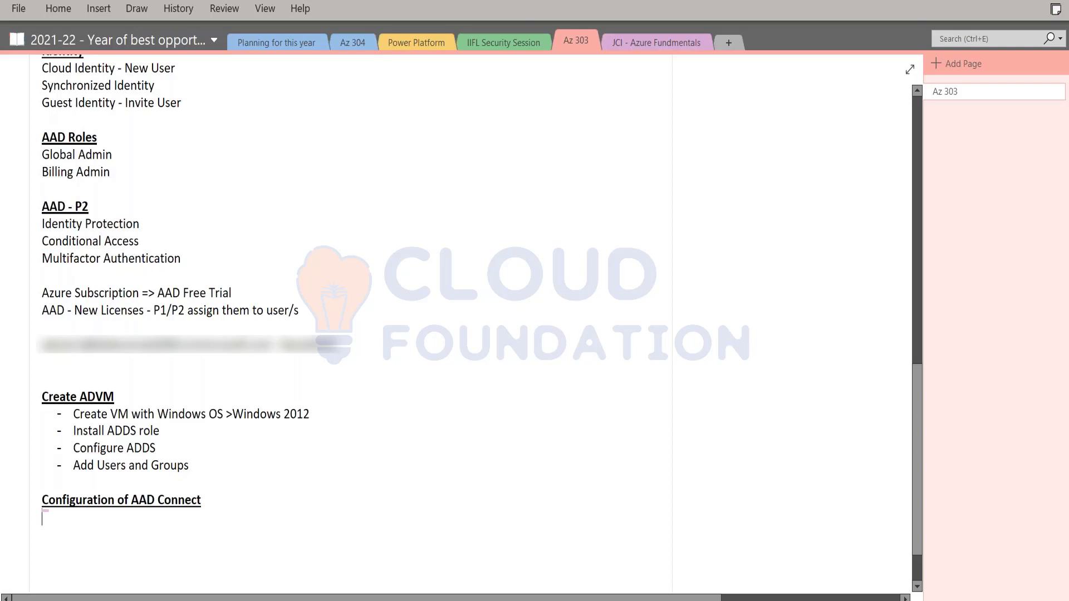
Switch from OneNote to the slide show and on to the remote server desktop
{"action": "key", "text": "alt+Tab"}
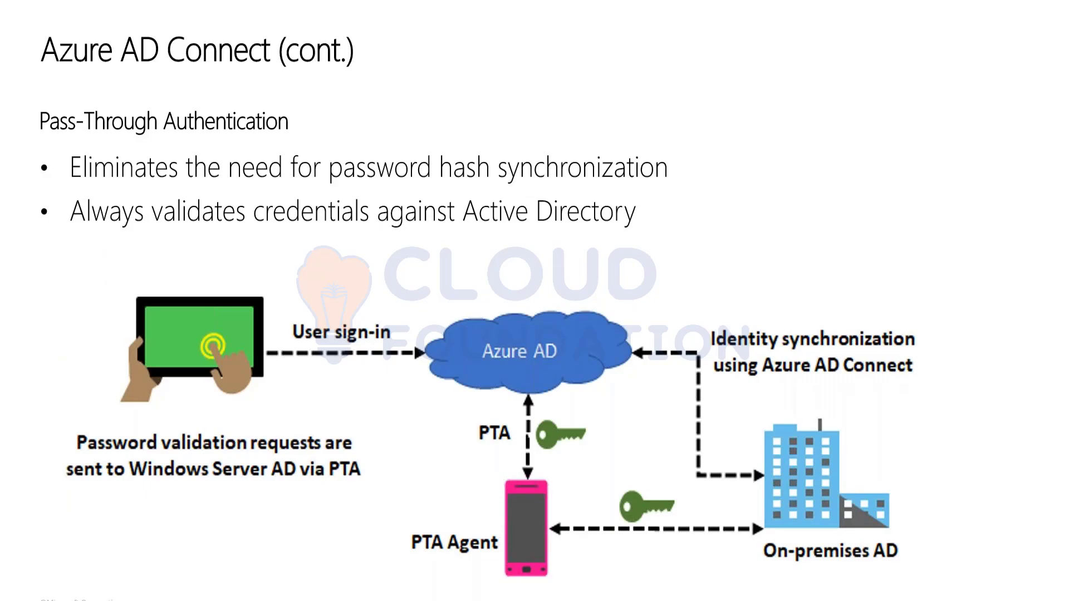
{"action": "key", "text": "alt+Tab"}
{"action": "key", "text": "Tab"}
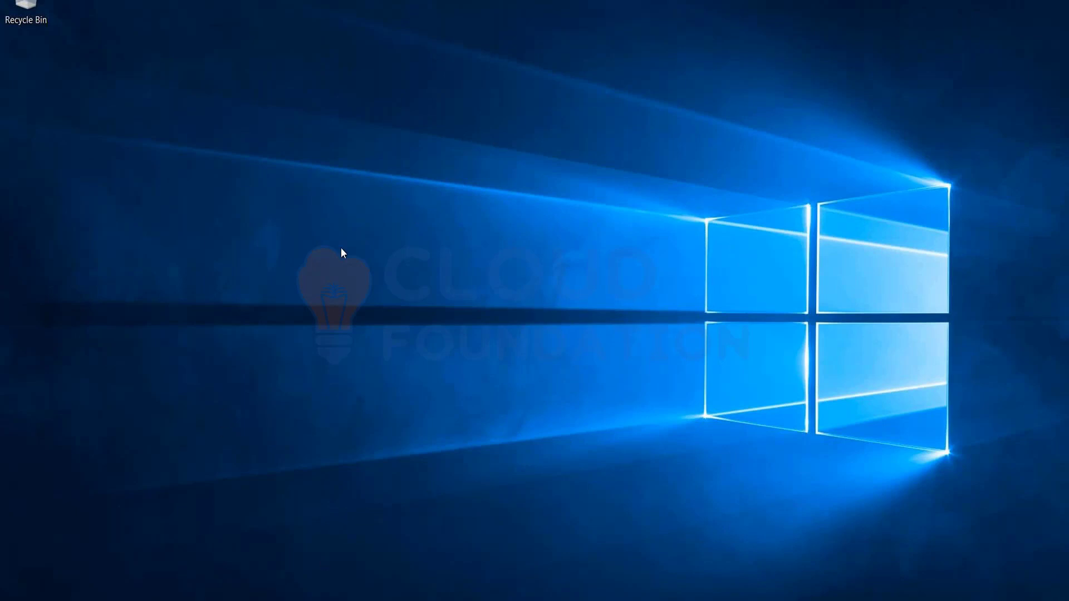
Launch the AzureADConnect installer from the Downloads folder in File Explorer
{"action": "key", "text": "super+e"}
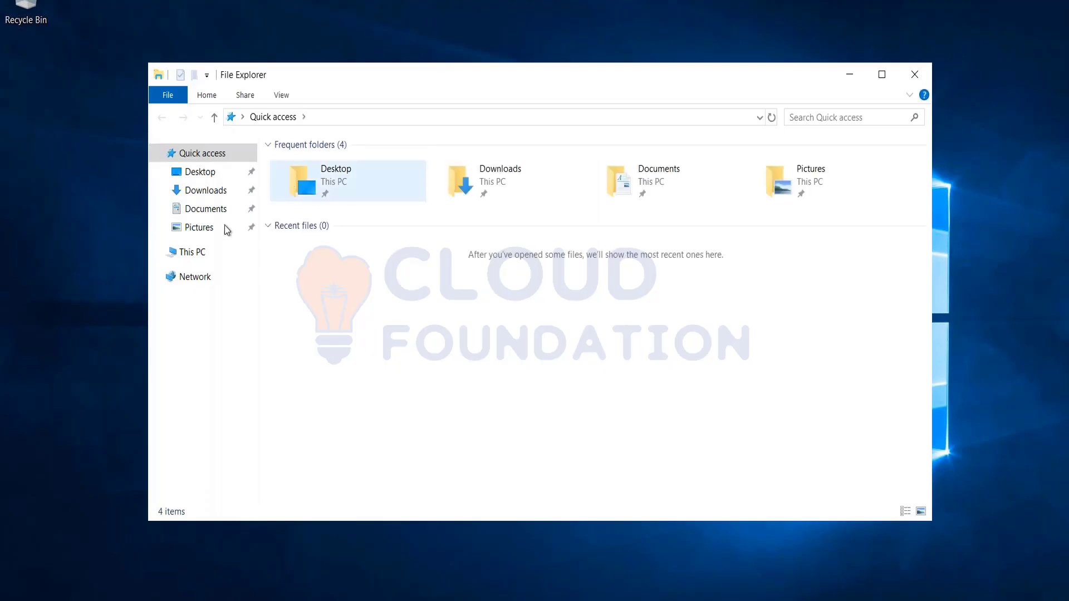
{"action": "left_click", "coordinate": [206, 191]}
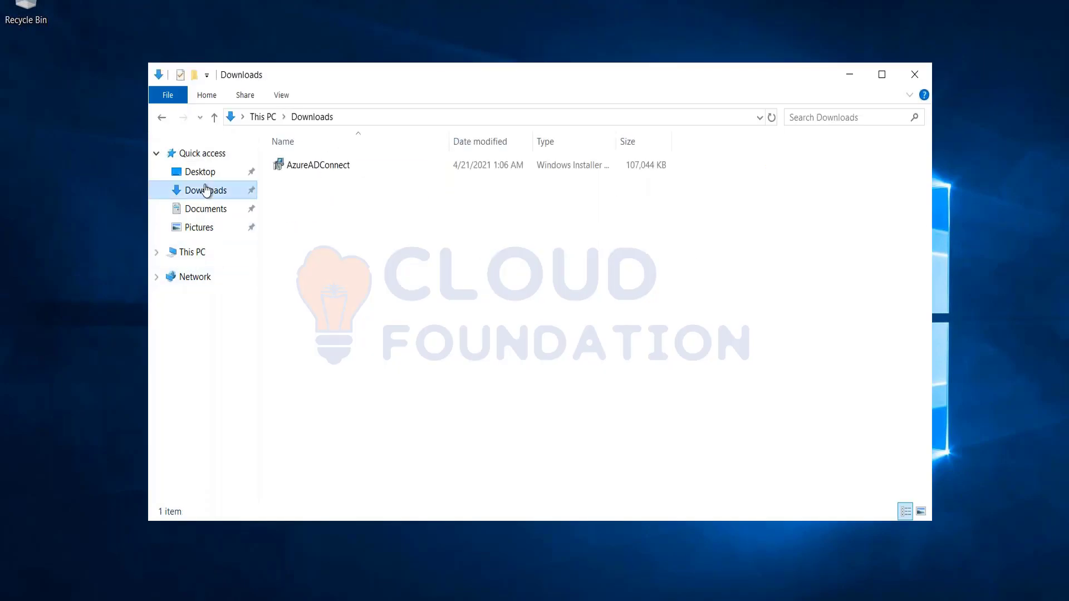
{"action": "double_click", "coordinate": [321, 166]}
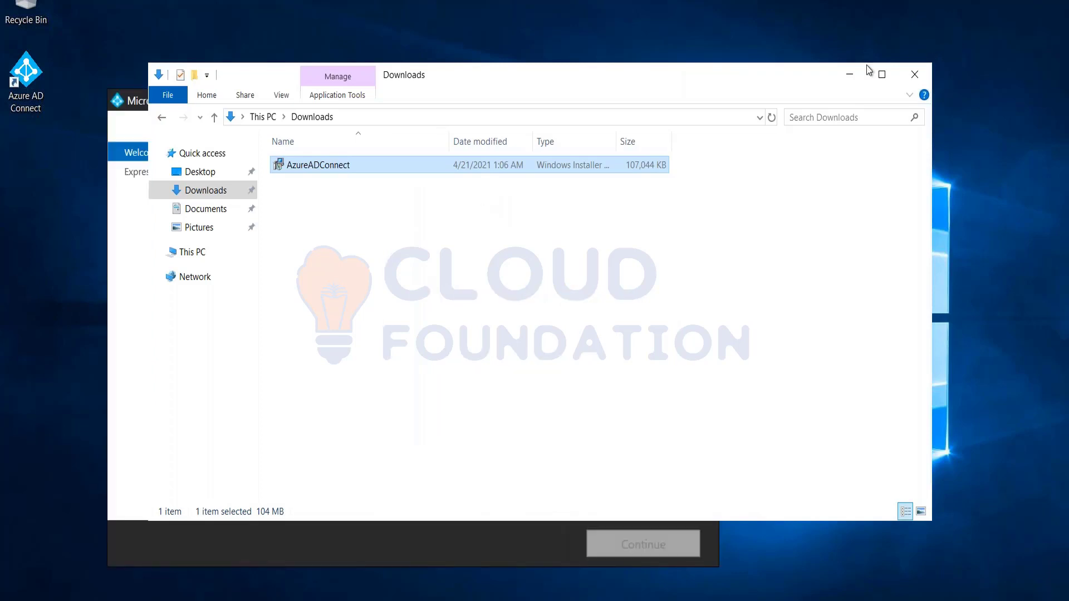
Agree to the Azure AD Connect license terms, choose express settings, and focus the username field
{"action": "left_click", "coordinate": [852, 76]}
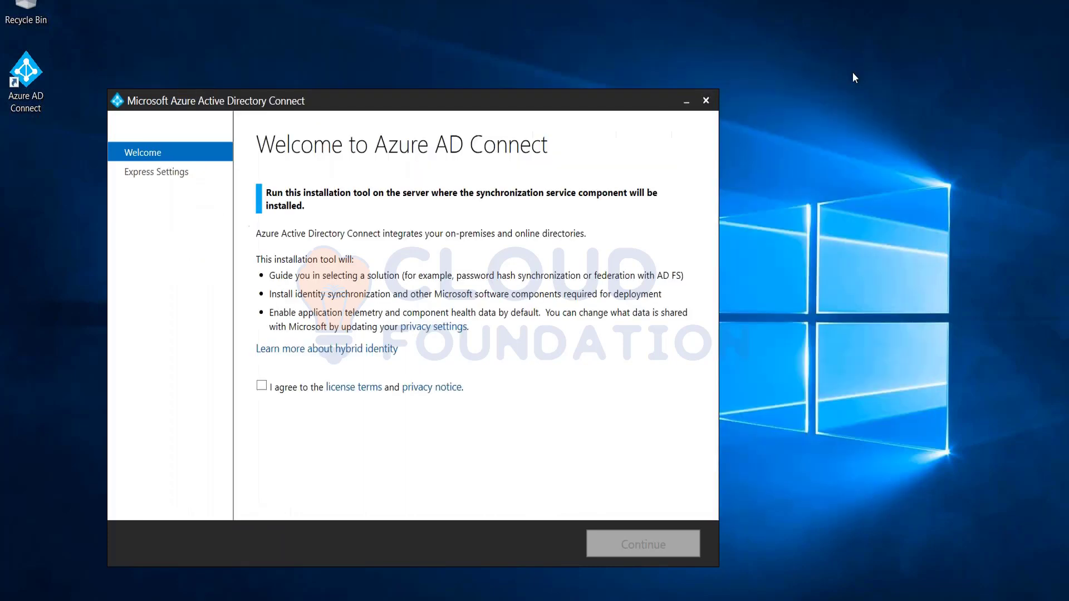
{"action": "left_click", "coordinate": [261, 386]}
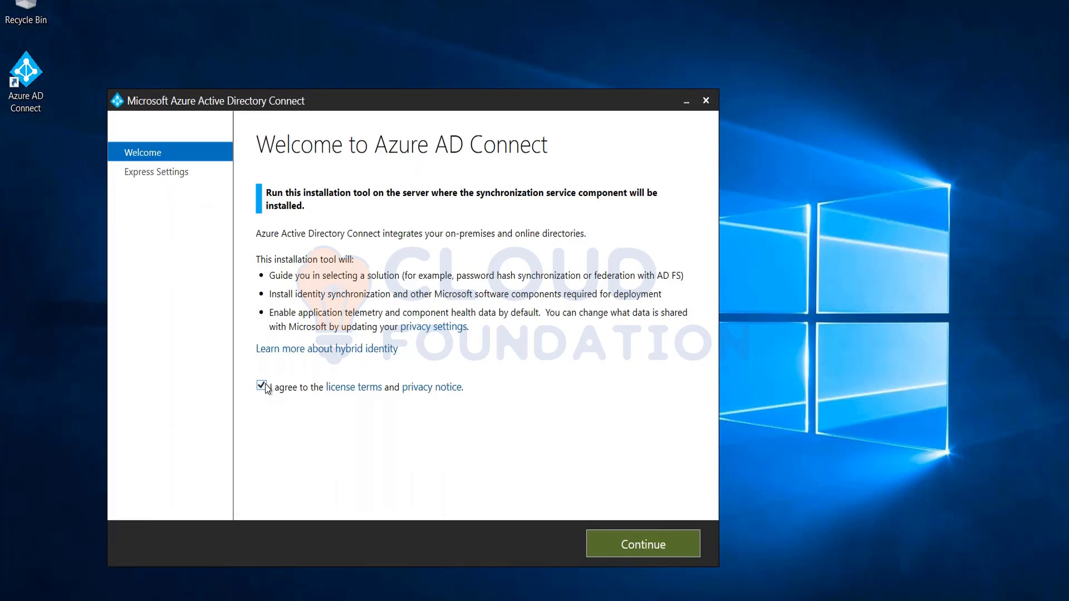
{"action": "left_click", "coordinate": [629, 550]}
{"action": "left_click", "coordinate": [629, 550]}
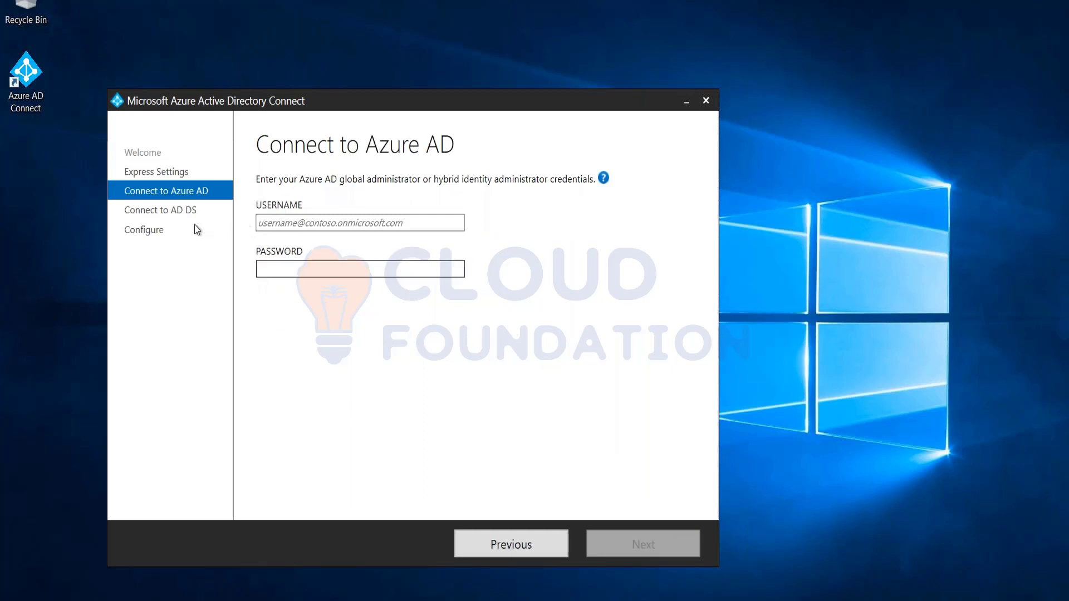
{"action": "left_click", "coordinate": [276, 224]}
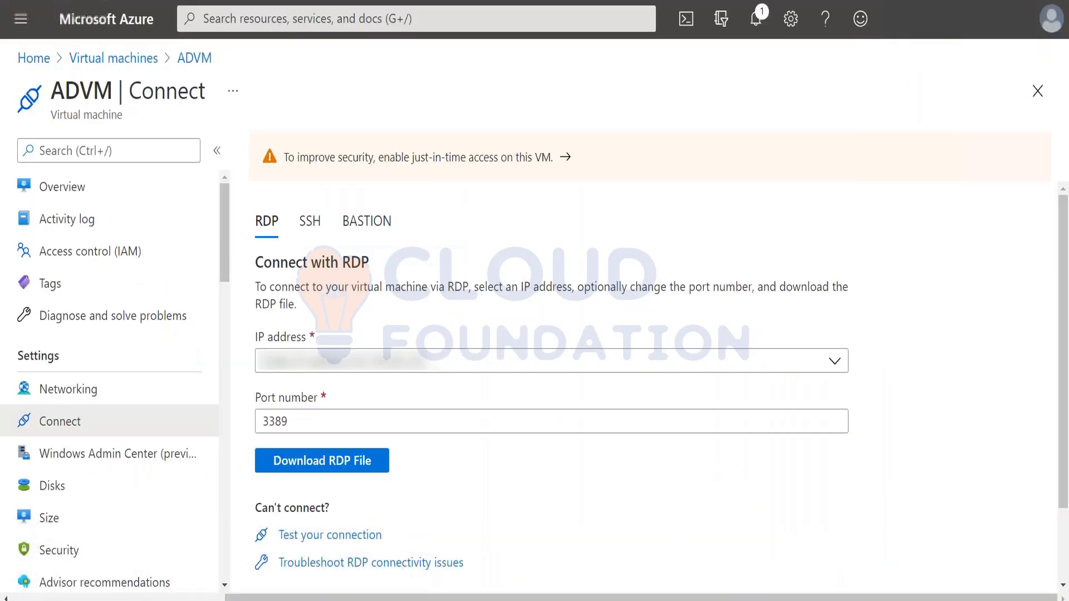
Switch the Azure portal to the AdatumLab500-04 lab directory
{"action": "left_click", "coordinate": [1052, 19]}
{"action": "left_click", "coordinate": [993, 228]}
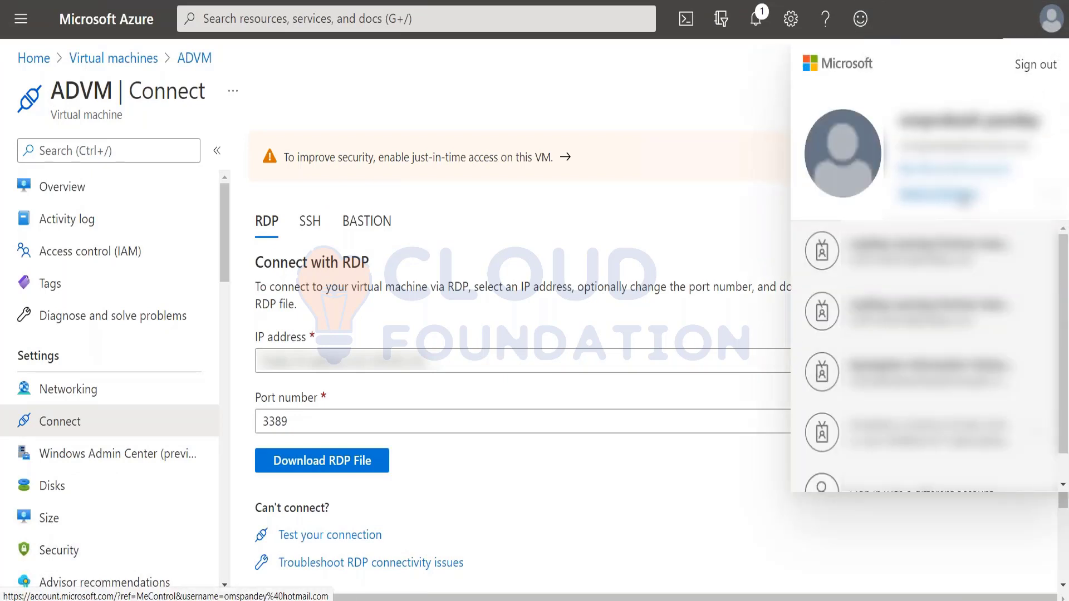
{"action": "left_click", "coordinate": [721, 18]}
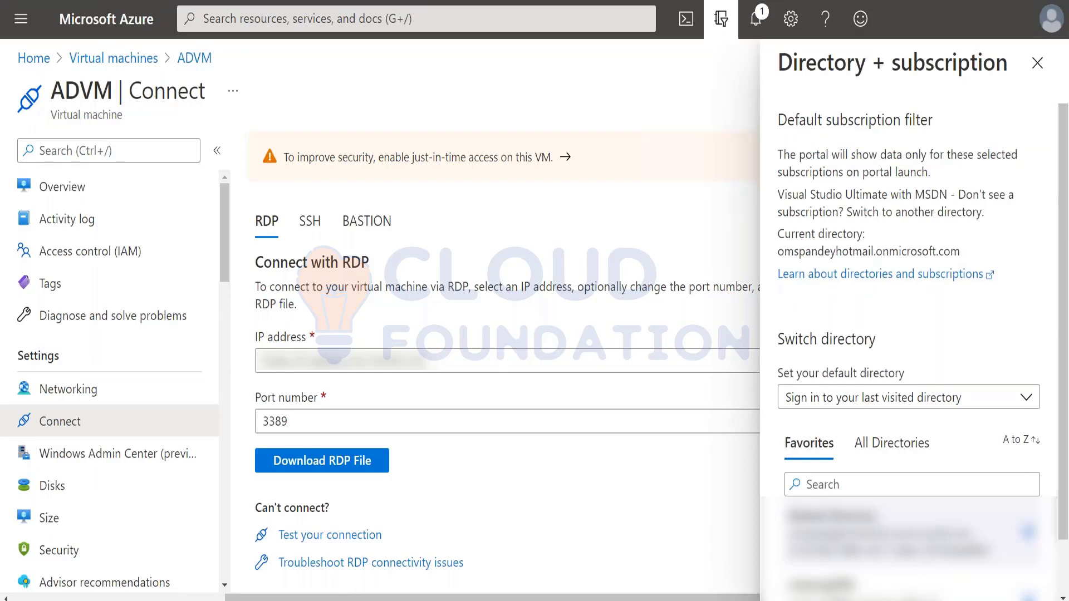
{"action": "scroll", "coordinate": [908, 334], "scroll_direction": "down", "scroll_amount": 2}
{"action": "left_click", "coordinate": [879, 385]}
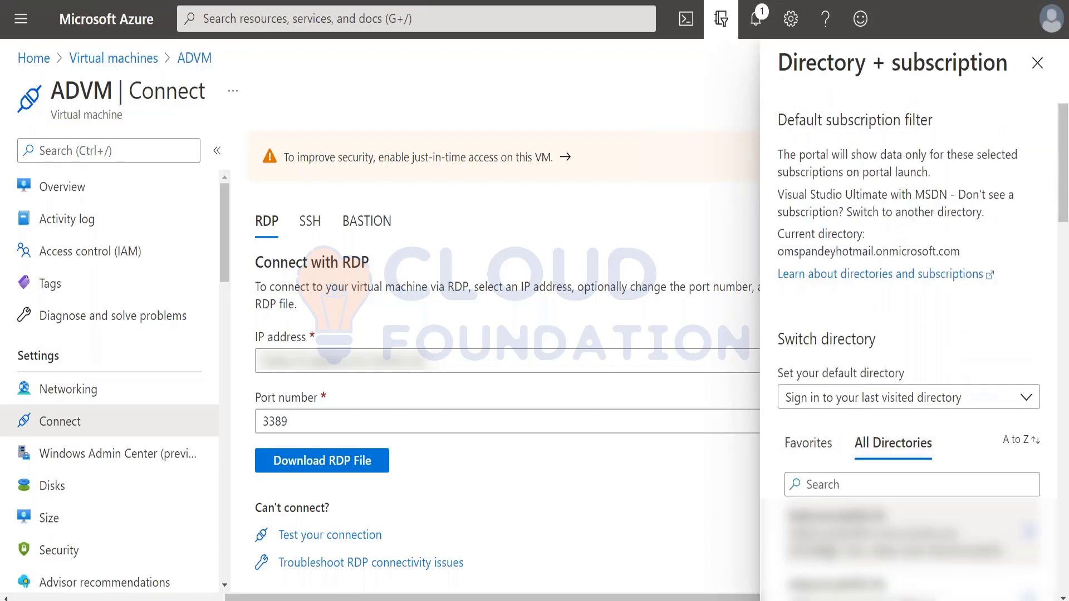
{"action": "left_click", "coordinate": [844, 527]}
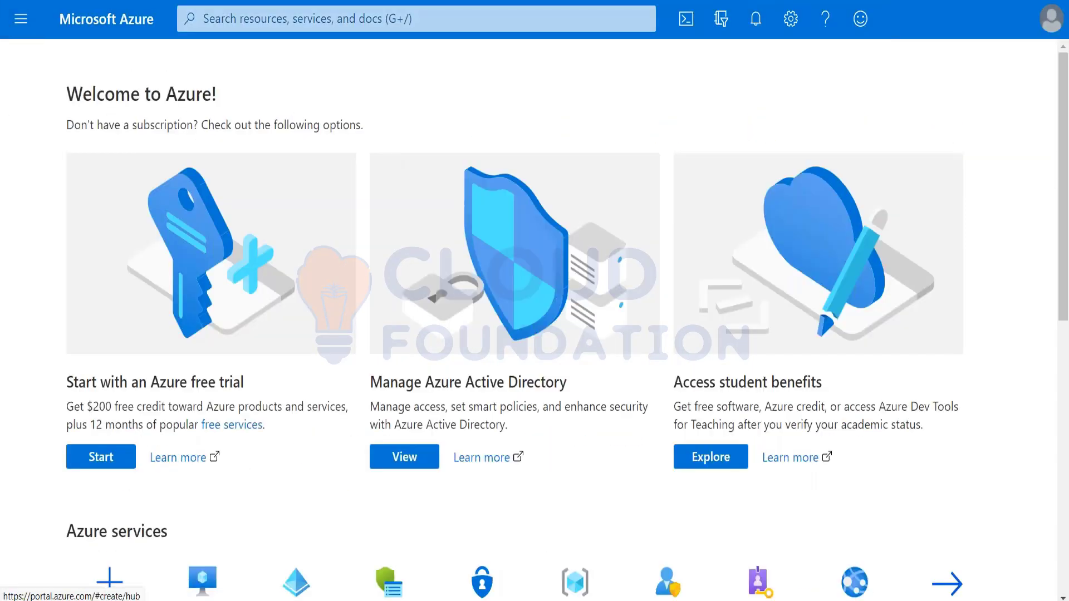
Open Azure Active Directory's Users list and the syncadmin user's profile
{"action": "left_click", "coordinate": [21, 18]}
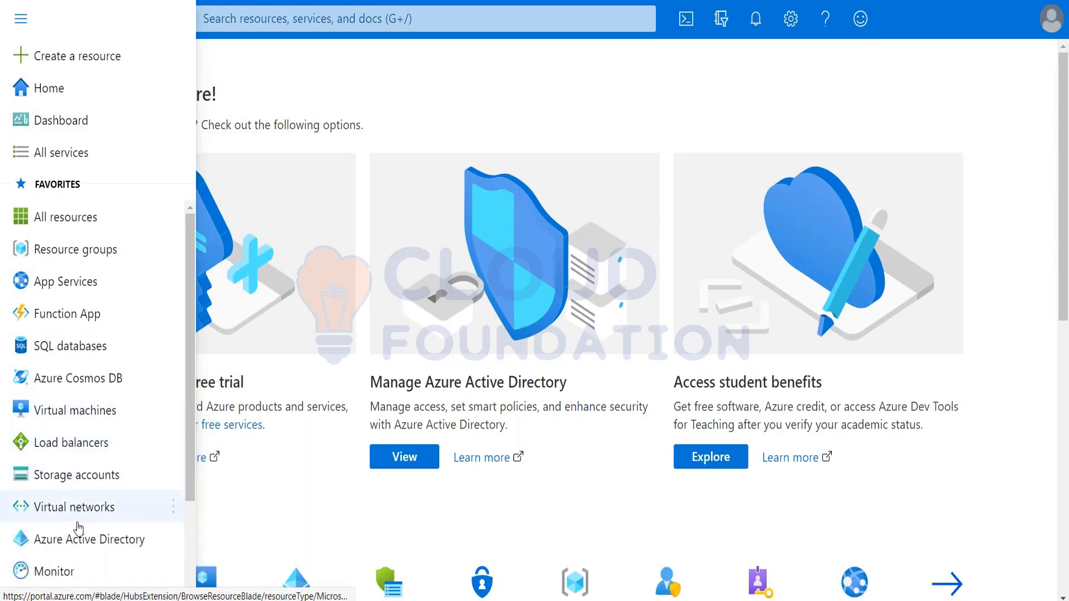
{"action": "left_click", "coordinate": [70, 541]}
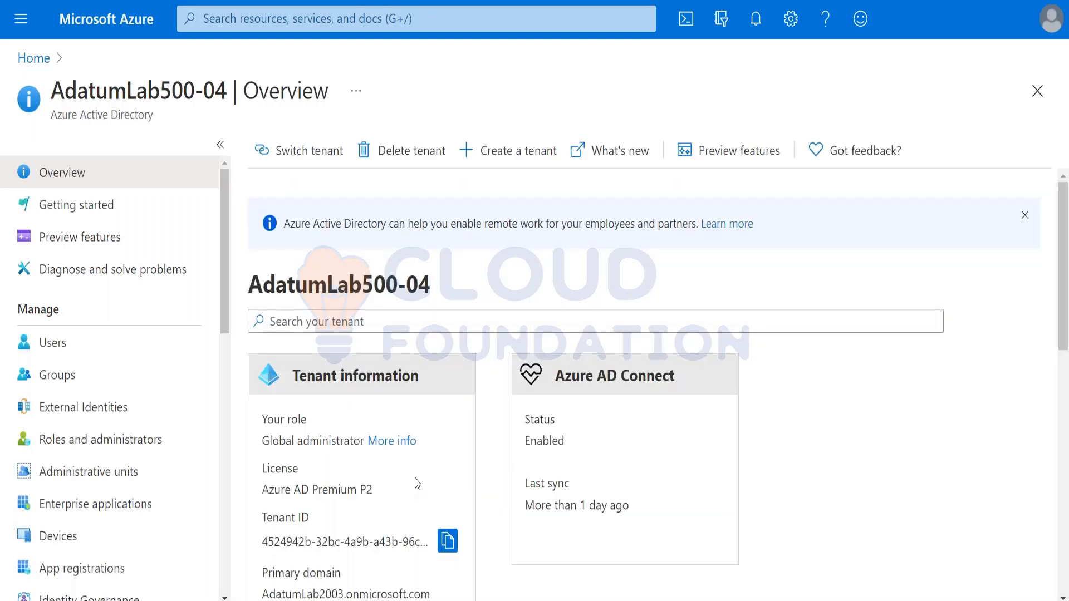
{"action": "left_click", "coordinate": [60, 348]}
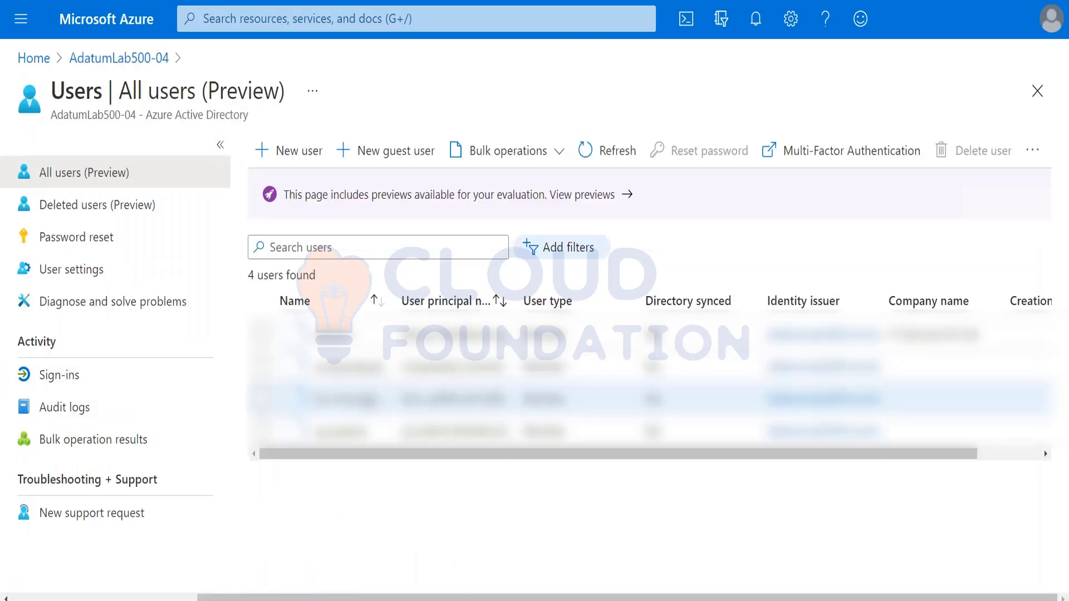
{"action": "left_click", "coordinate": [355, 432]}
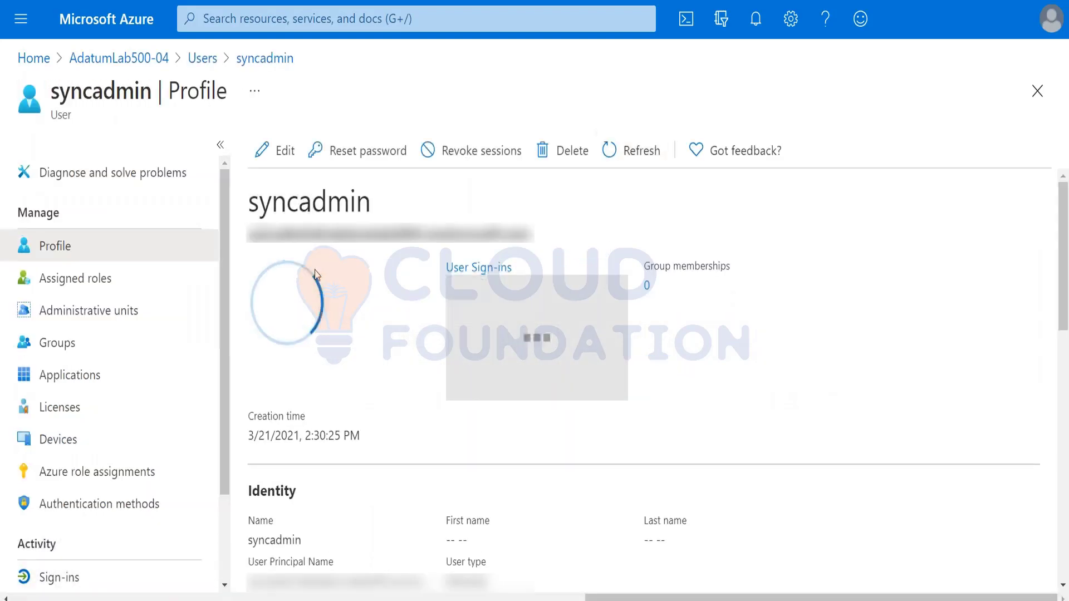
Select syncadmin's sign-in name, review the profile, and return to the All users list
{"action": "left_click_drag", "start_coordinate": [538, 241], "coordinate": [251, 243]}
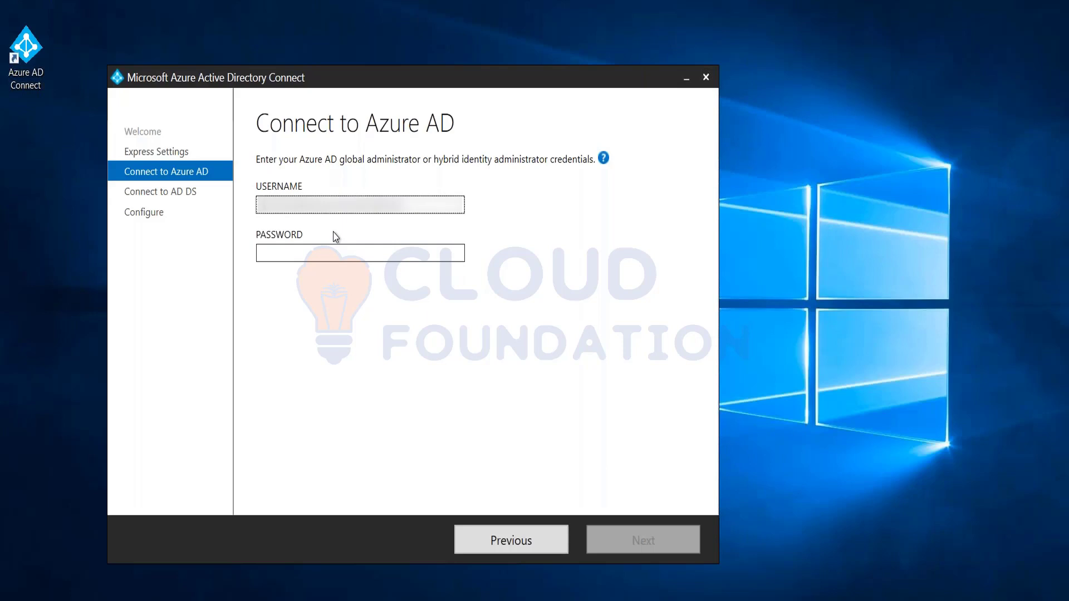
{"action": "left_click", "coordinate": [433, 243]}
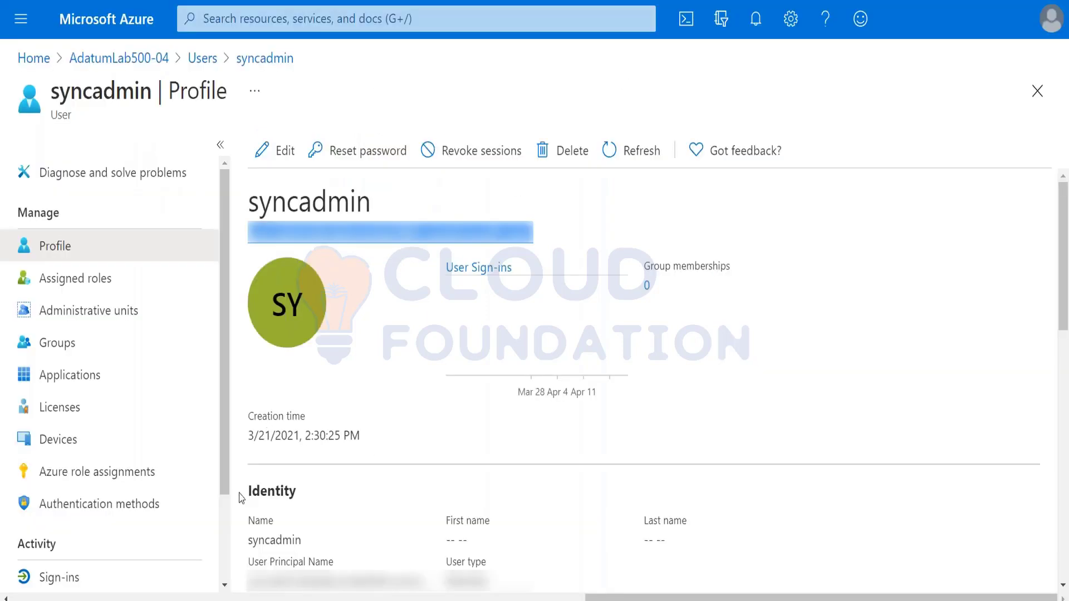
{"action": "scroll", "coordinate": [107, 519], "scroll_direction": "down", "scroll_amount": 1}
{"action": "scroll", "coordinate": [107, 519], "scroll_direction": "down", "scroll_amount": 1}
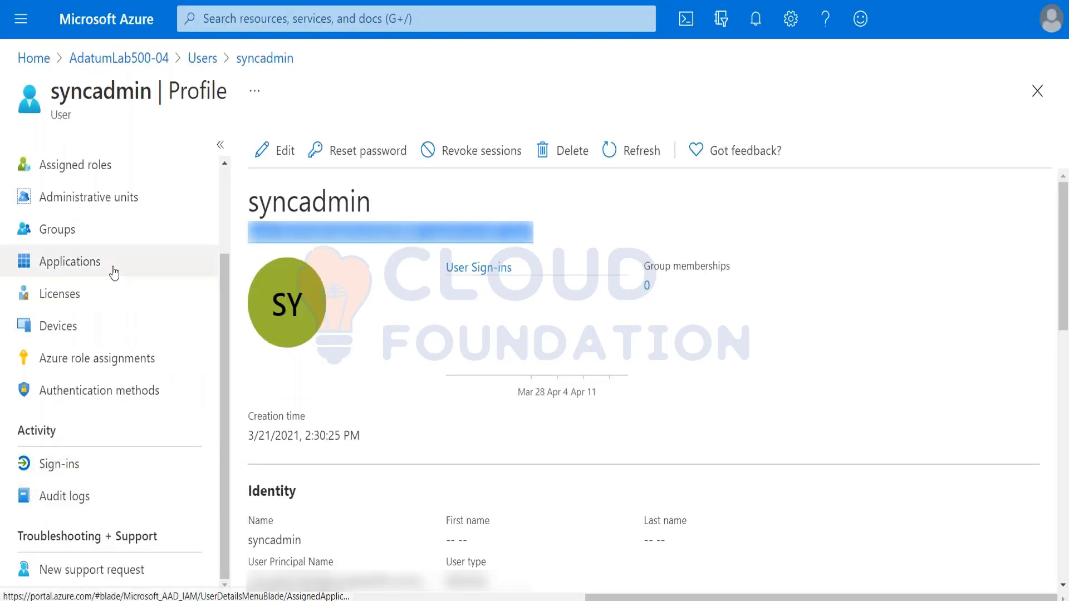
{"action": "scroll", "coordinate": [84, 323], "scroll_direction": "up", "scroll_amount": 2}
{"action": "scroll", "coordinate": [92, 452], "scroll_direction": "down", "scroll_amount": 2}
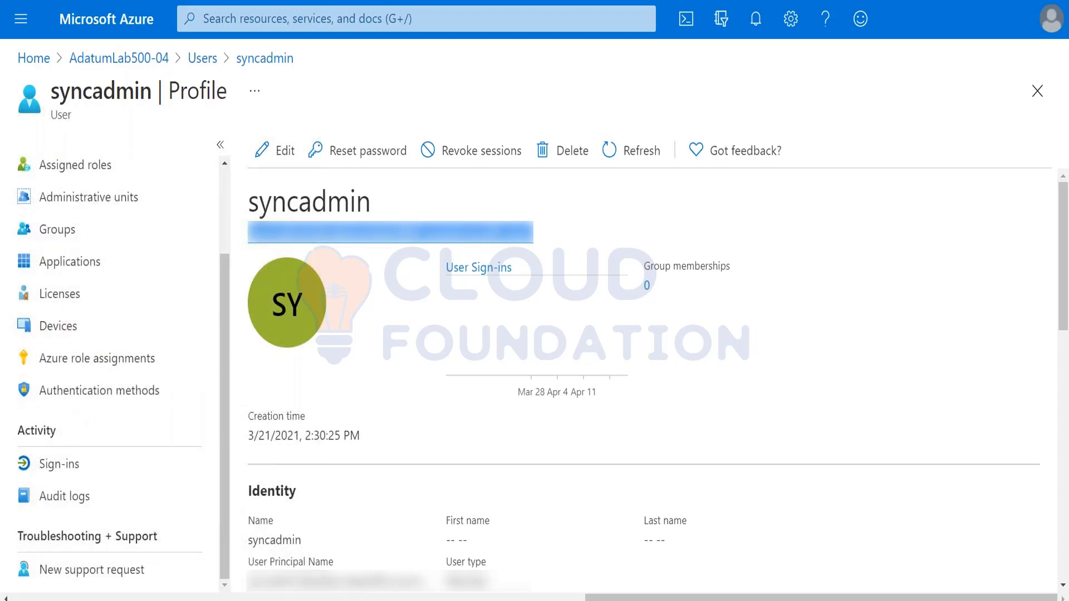
{"action": "scroll", "coordinate": [62, 291], "scroll_direction": "up", "scroll_amount": 1}
{"action": "scroll", "coordinate": [98, 420], "scroll_direction": "up", "scroll_amount": 2}
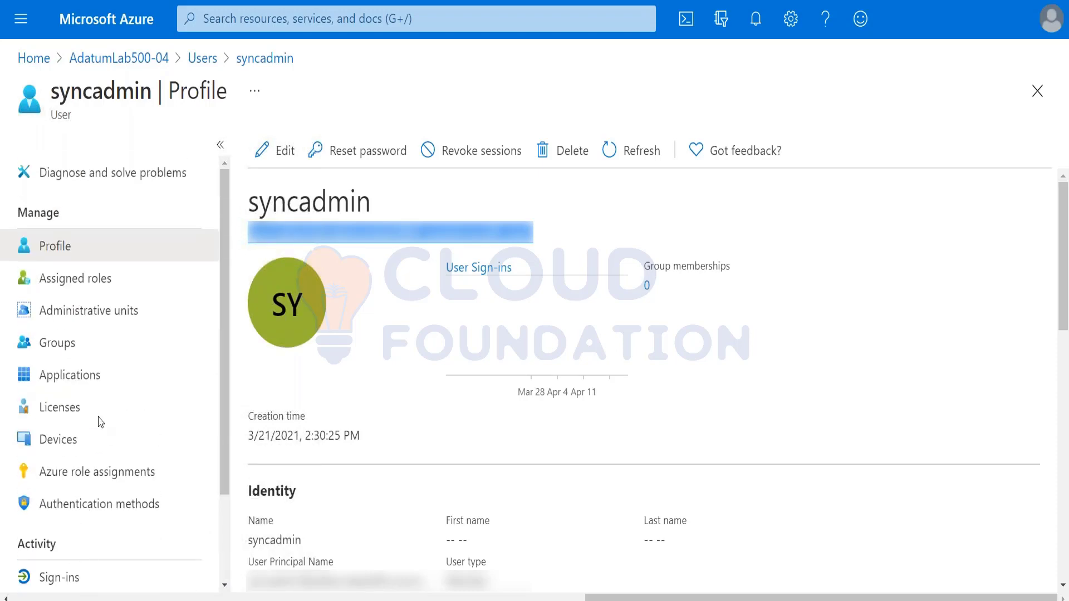
{"action": "left_click", "coordinate": [253, 62]}
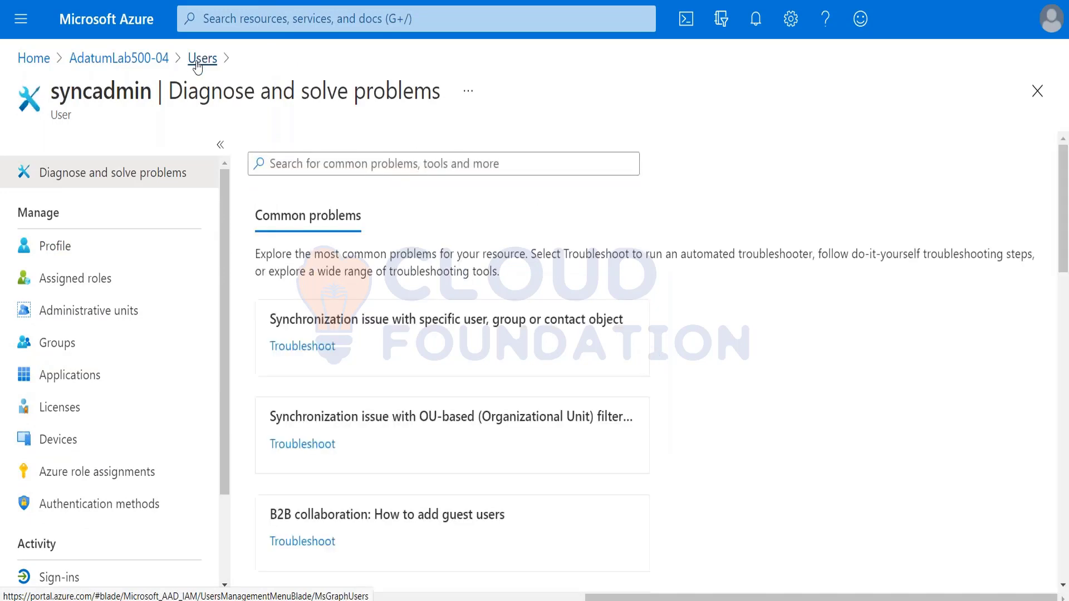
{"action": "left_click", "coordinate": [197, 67]}
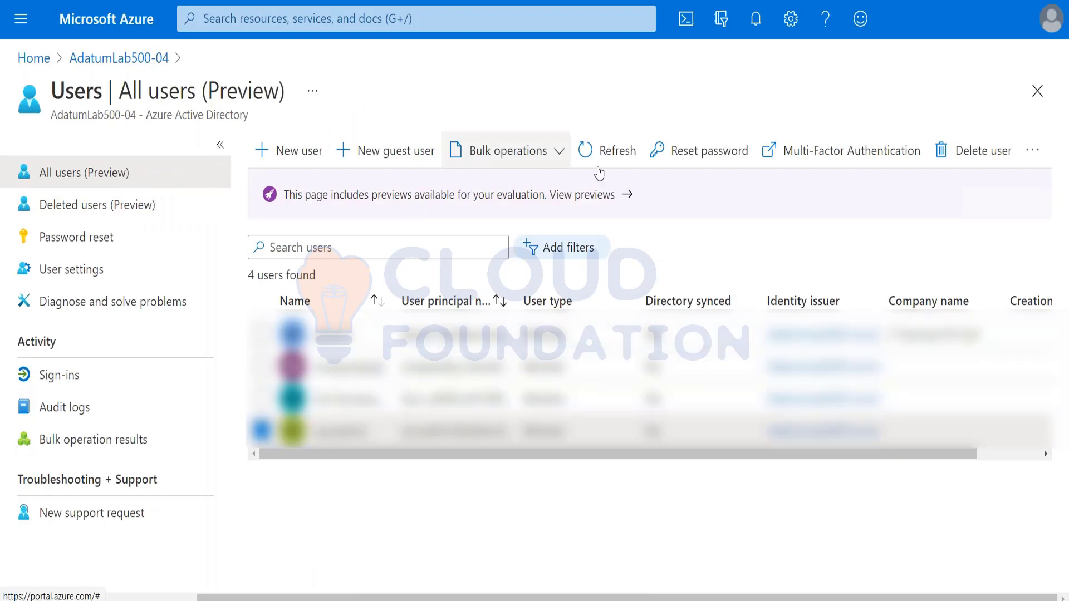
Reset syncadmin's password from the Reset password pane and copy the temporary password to the clipboard
{"action": "left_click", "coordinate": [738, 158]}
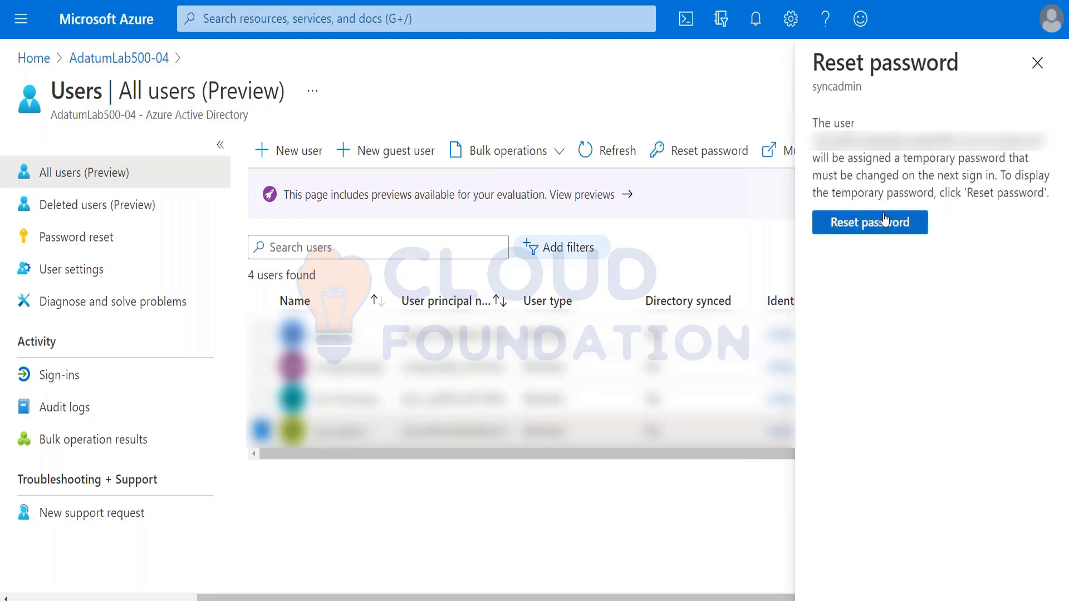
{"action": "left_click", "coordinate": [879, 228]}
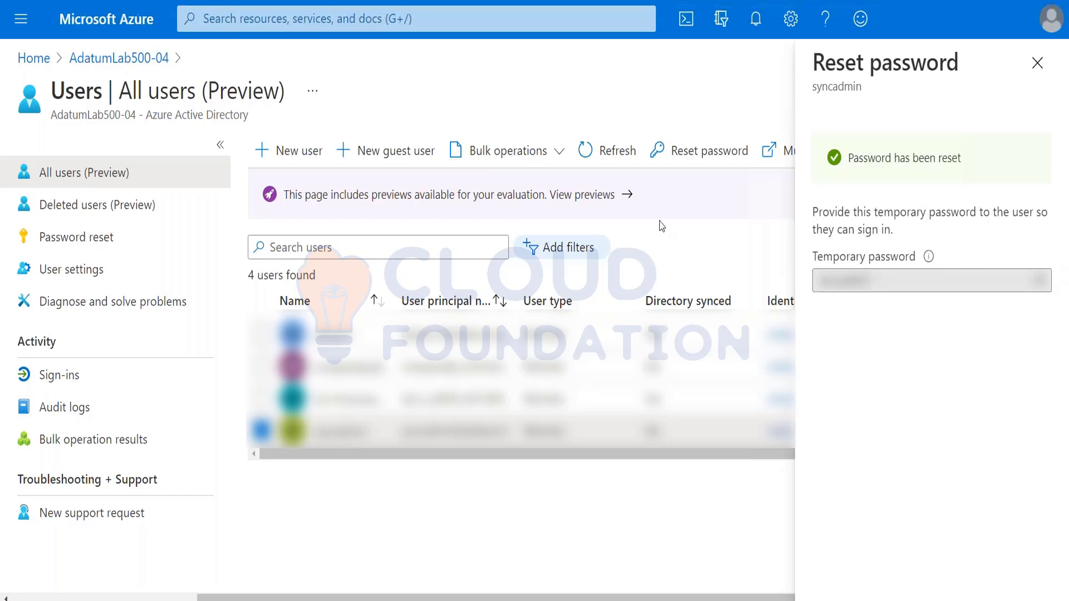
{"action": "left_click", "coordinate": [1040, 281]}
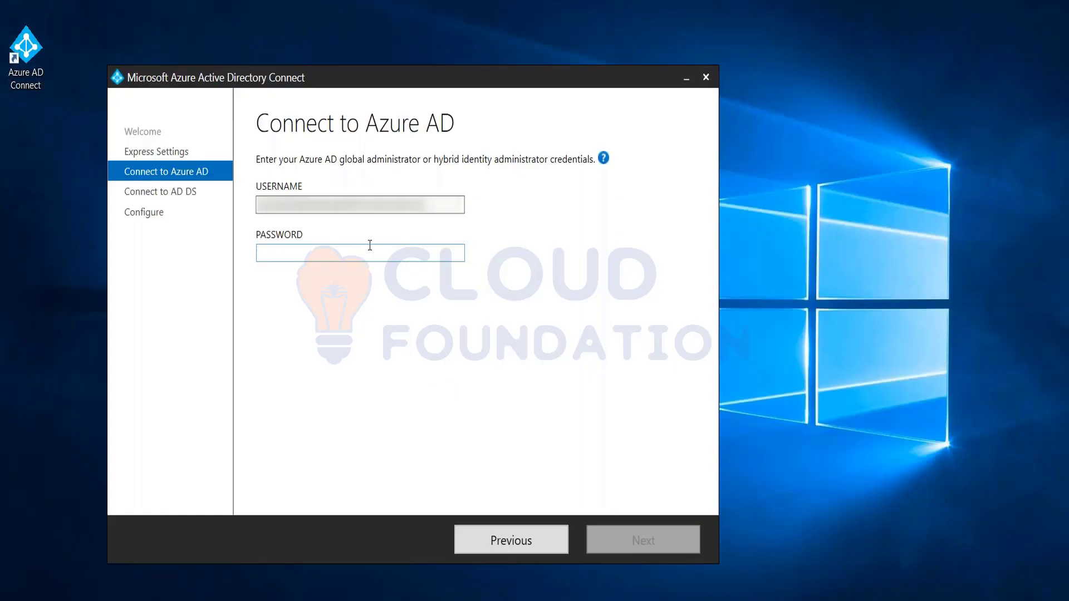
Submit the pasted temporary password twice, hit the expired-password error, and return to Express Settings
{"action": "key", "text": "ctrl+v"}
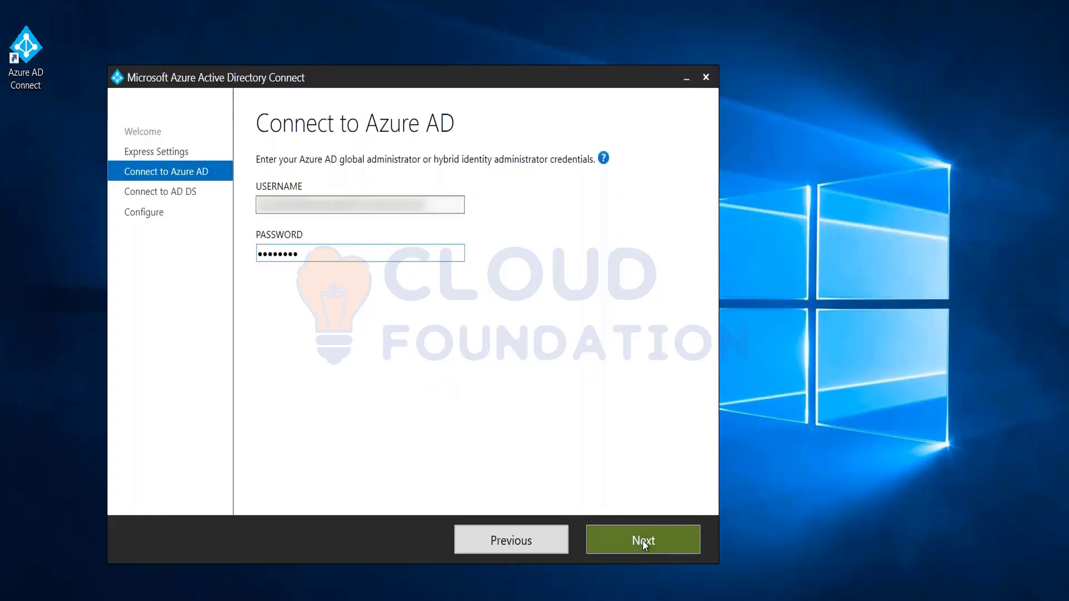
{"action": "left_click", "coordinate": [643, 540]}
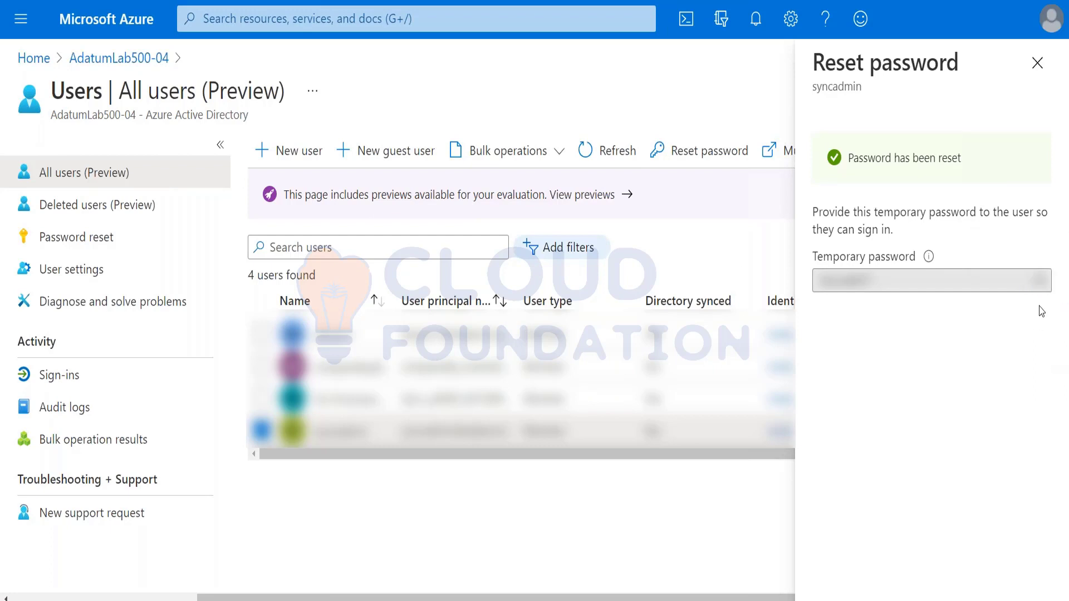
{"action": "left_click", "coordinate": [1040, 281]}
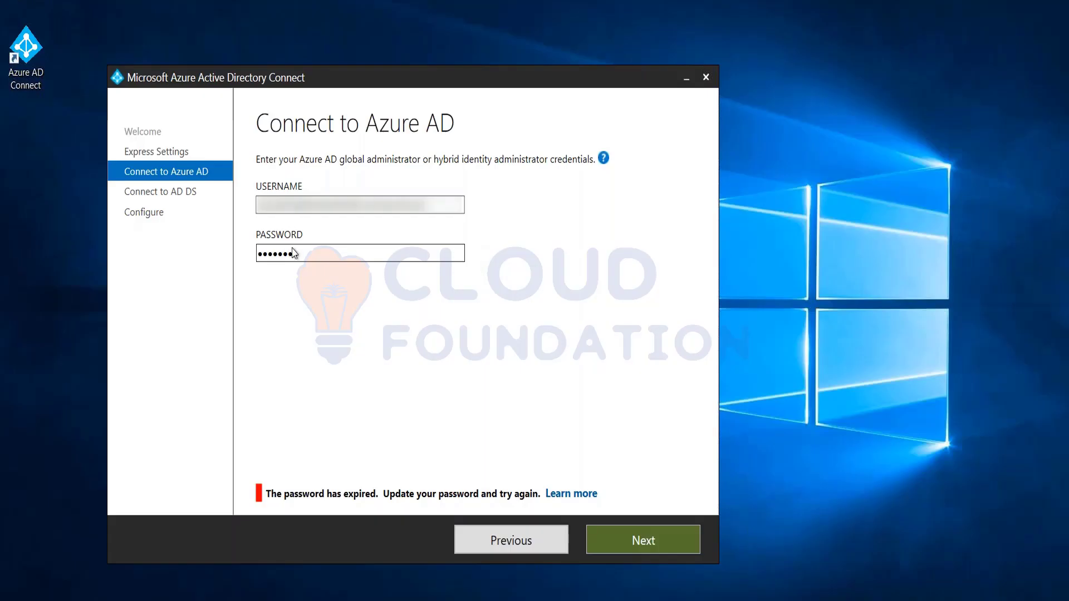
{"action": "key", "text": "ctrl+a"}
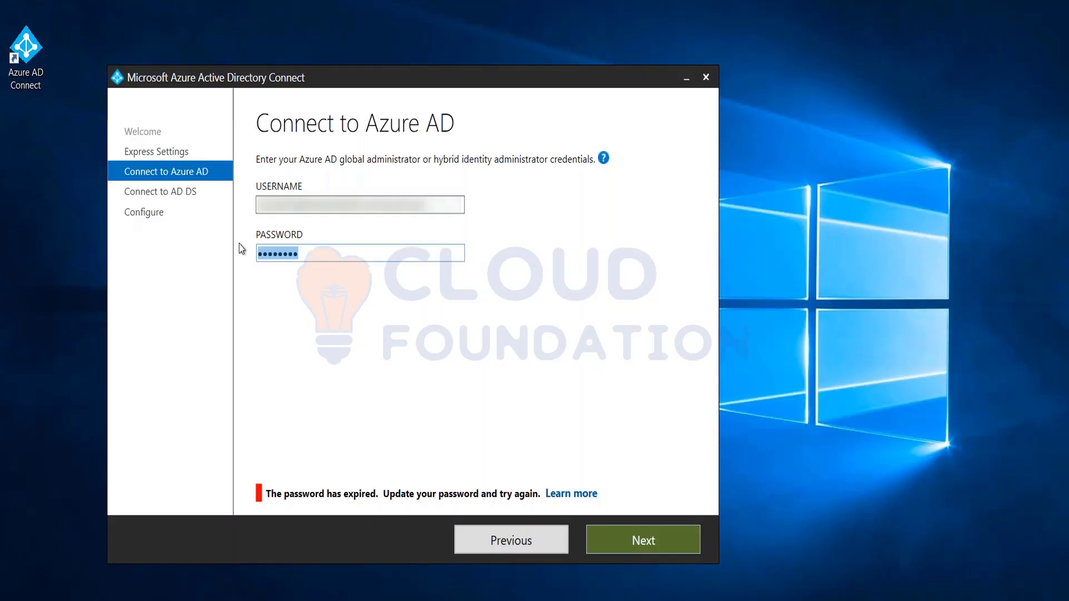
{"action": "key", "text": "ctrl+v"}
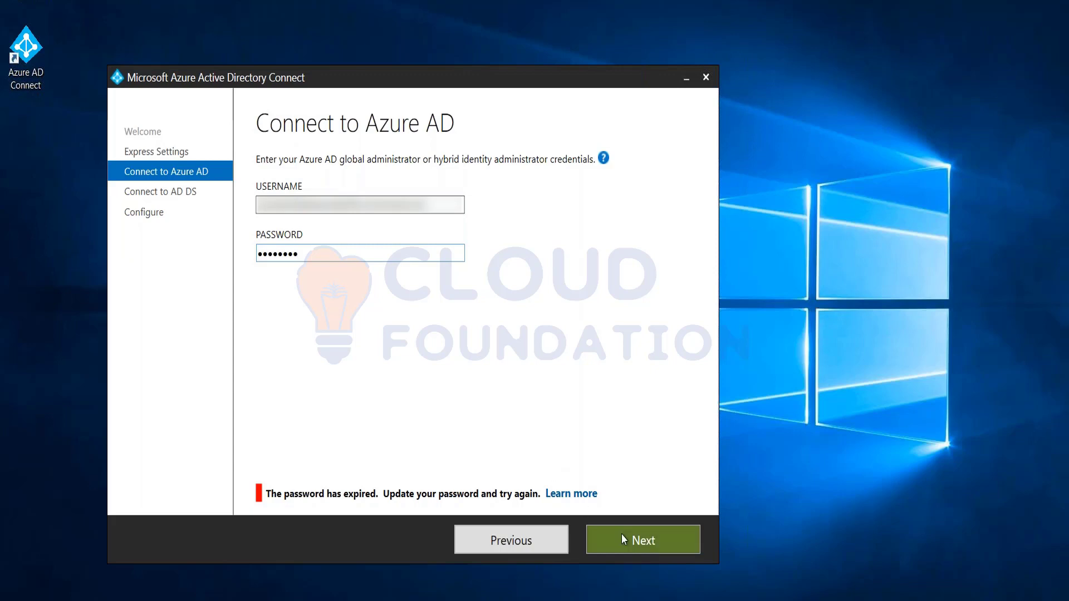
{"action": "left_click", "coordinate": [622, 539]}
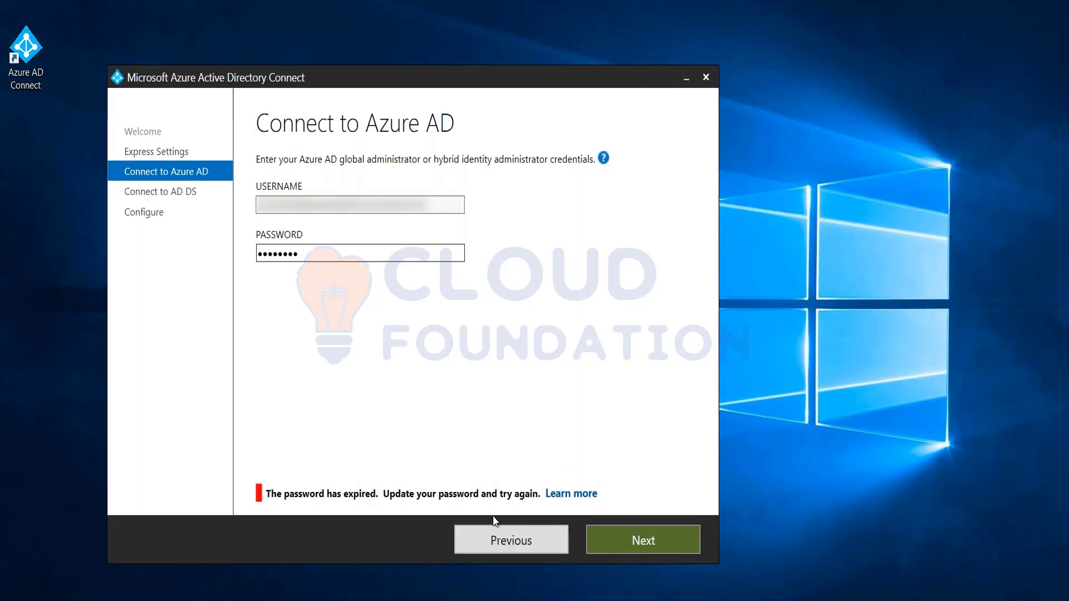
{"action": "left_click", "coordinate": [516, 547]}
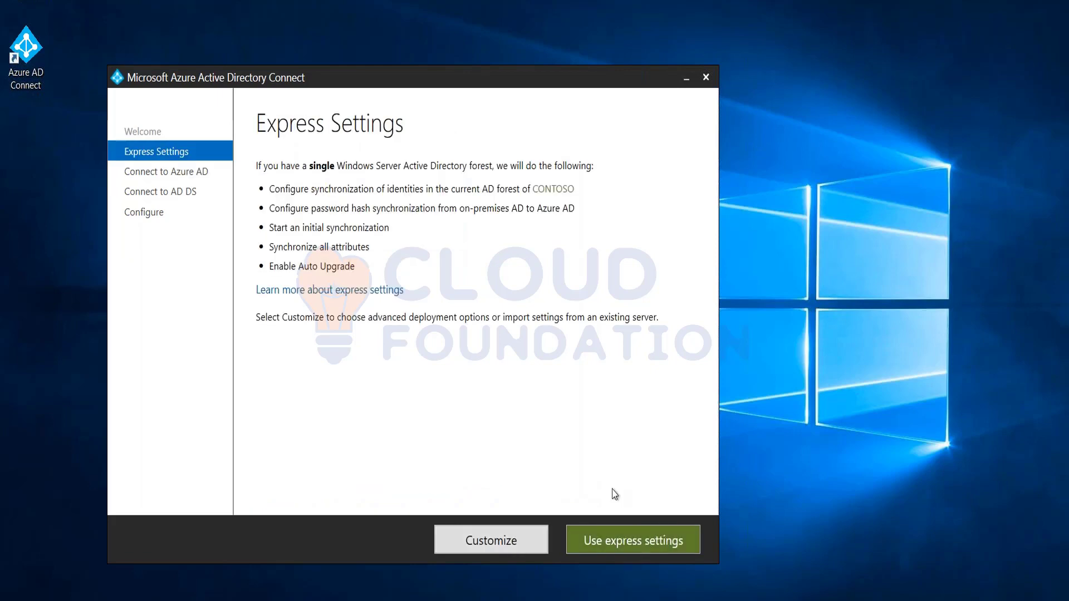
Choose Use express settings again and paste the administrator password into the Password field
{"action": "left_click", "coordinate": [593, 539]}
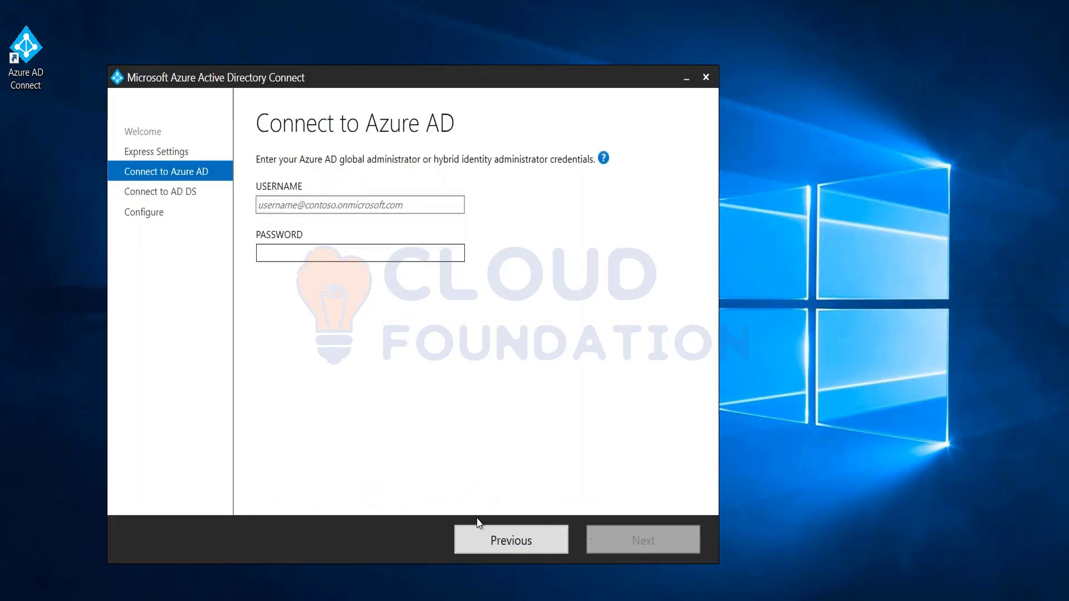
{"action": "left_click", "coordinate": [346, 253]}
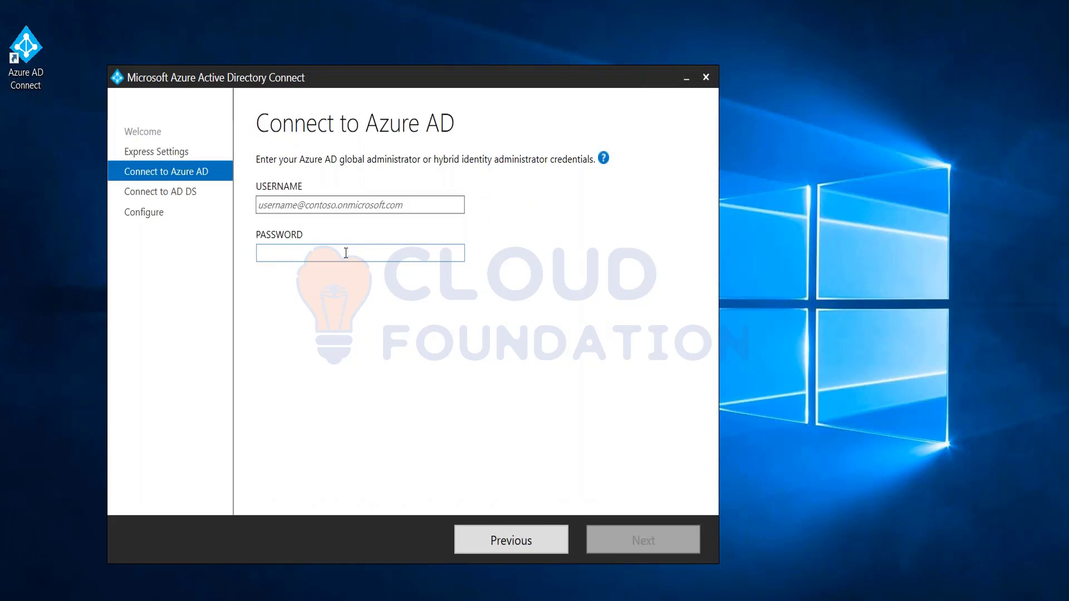
{"action": "key", "text": "ctrl+v"}
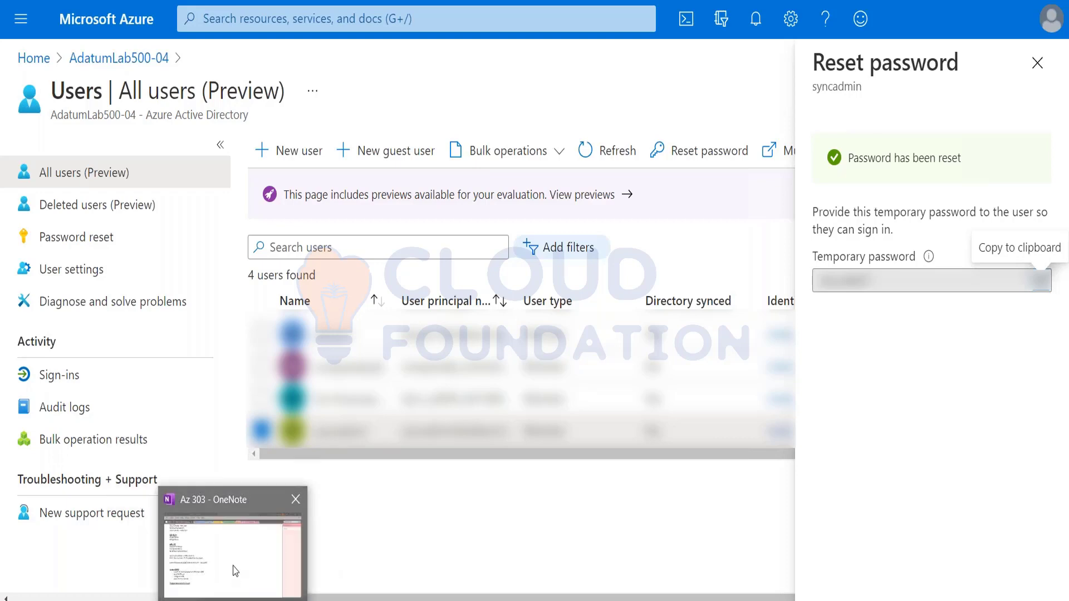
Paste the temporary password under the AAD Connect heading in OneNote as plain, unformatted text
{"action": "left_click", "coordinate": [241, 507]}
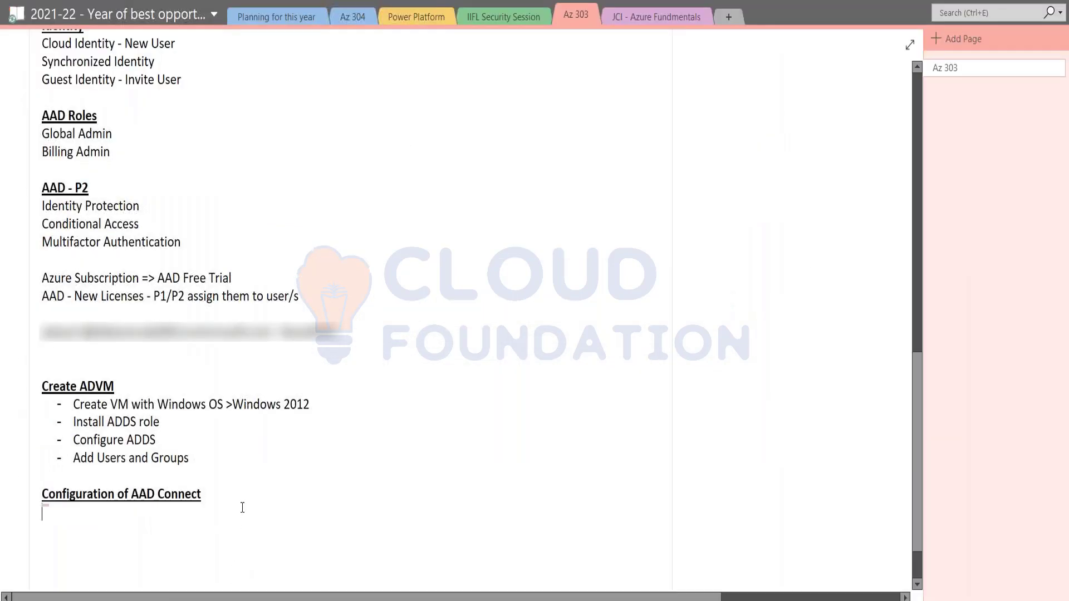
{"action": "key", "text": "ctrl+v"}
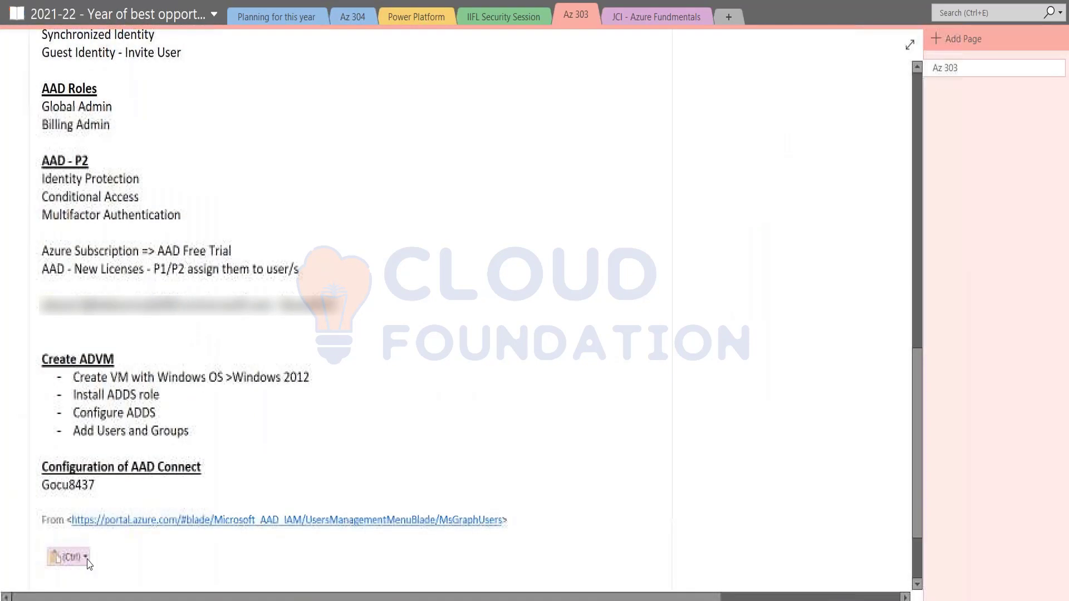
{"action": "left_click", "coordinate": [68, 557]}
{"action": "left_click", "coordinate": [102, 509]}
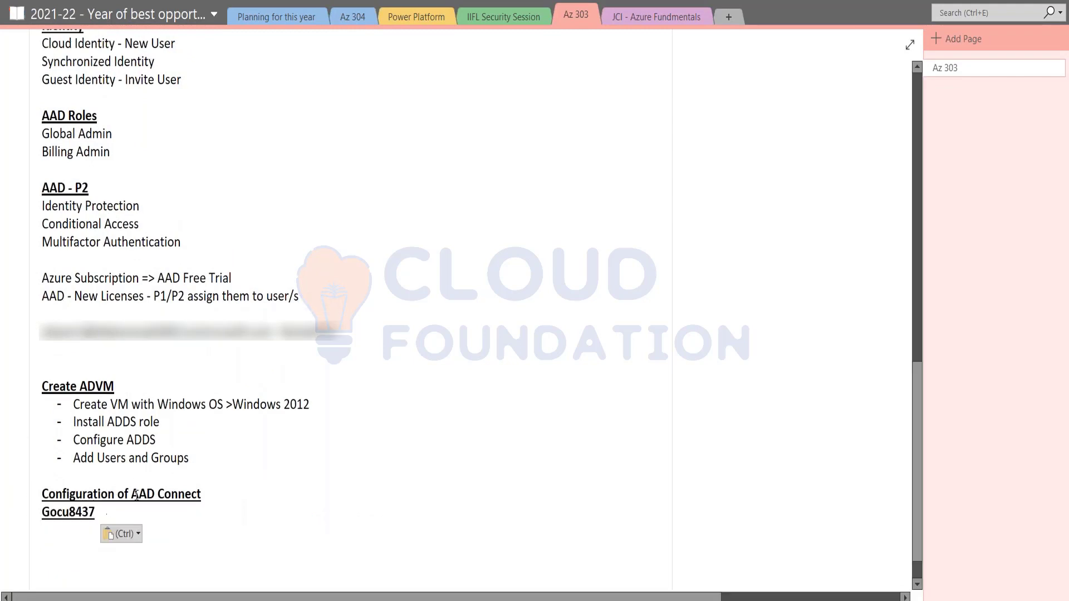
{"action": "key", "text": "shift+Home"}
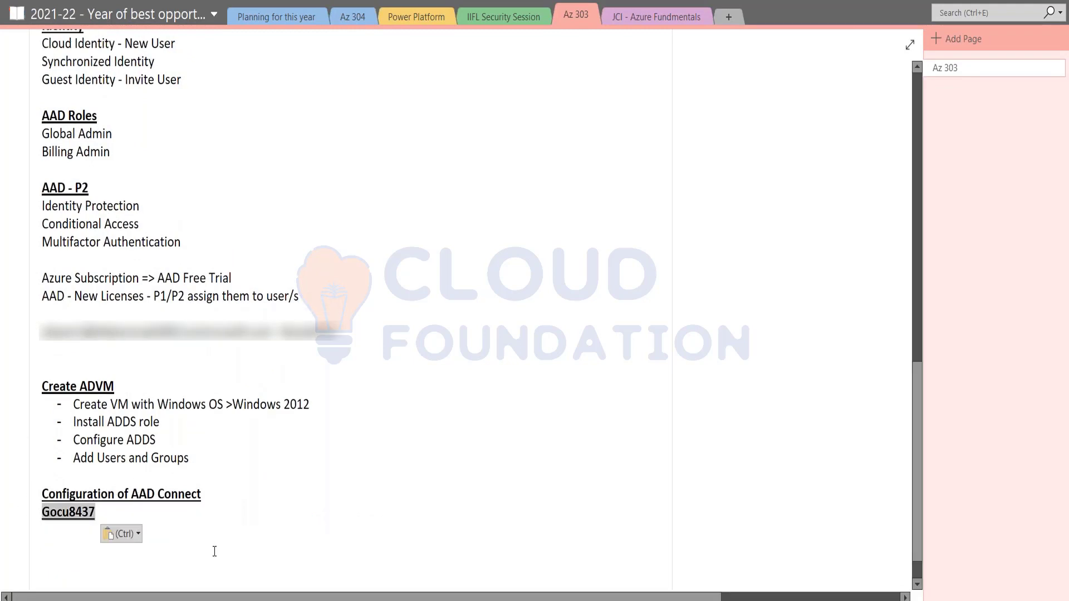
{"action": "key", "text": "ctrl+b"}
{"action": "key", "text": "ctrl+u"}
{"action": "key", "text": "Right"}
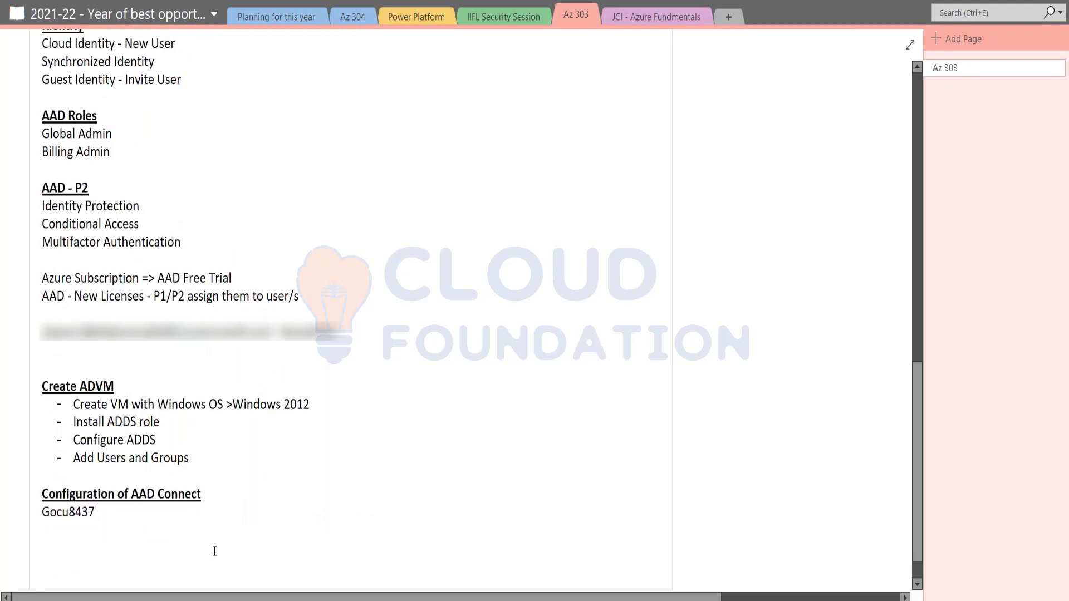
Copy the sync admin's sign-in name from its profile and paste it as plain text, with a '-' separator
{"action": "key", "text": "alt+Tab"}
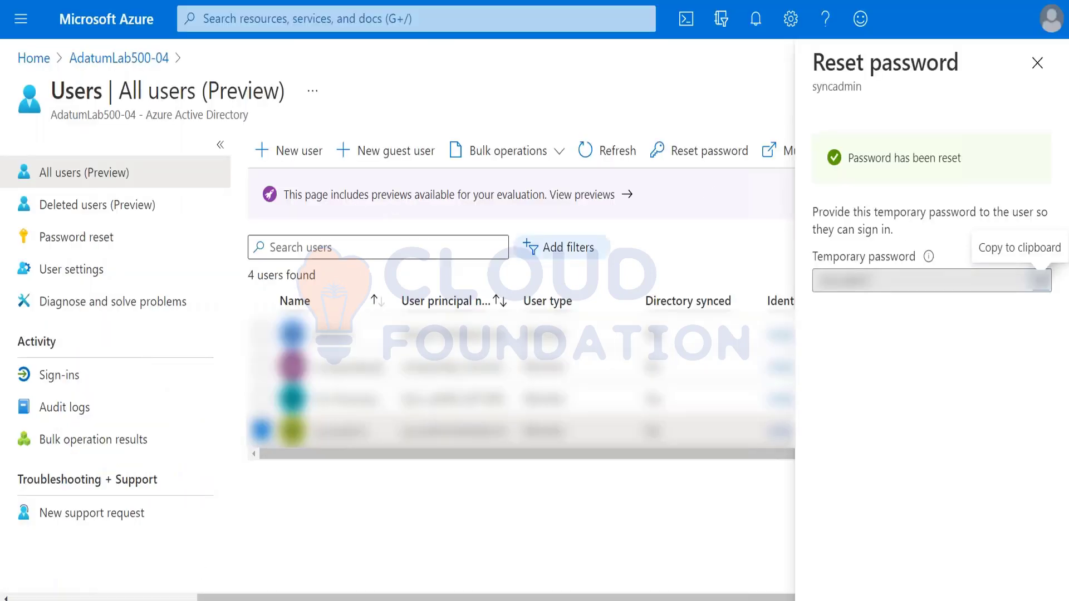
{"action": "left_click", "coordinate": [341, 431]}
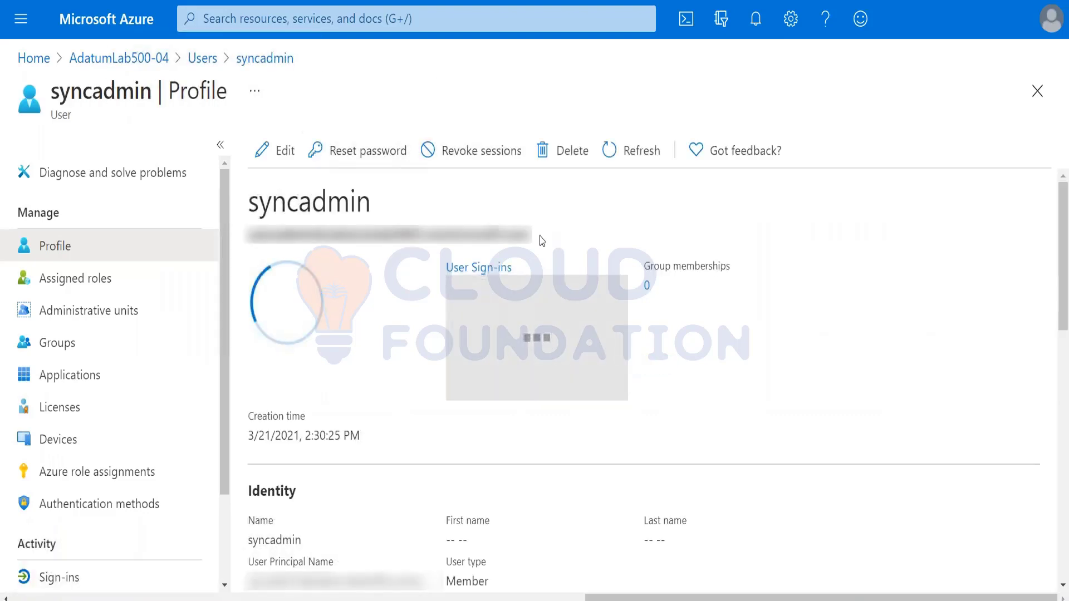
{"action": "left_click_drag", "start_coordinate": [532, 232], "coordinate": [232, 231]}
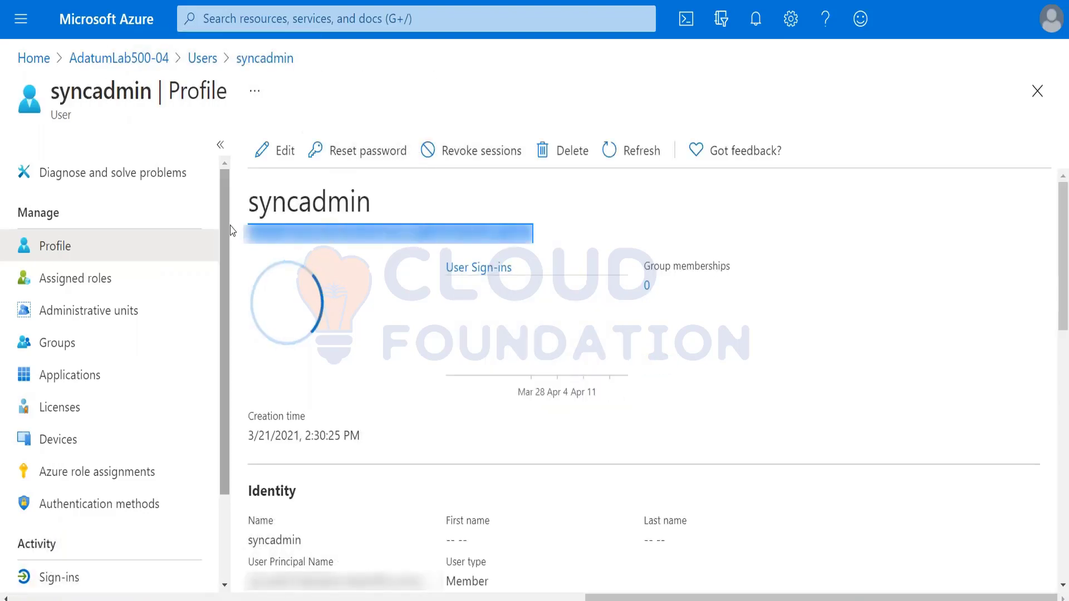
{"action": "key", "text": "alt+Tab"}
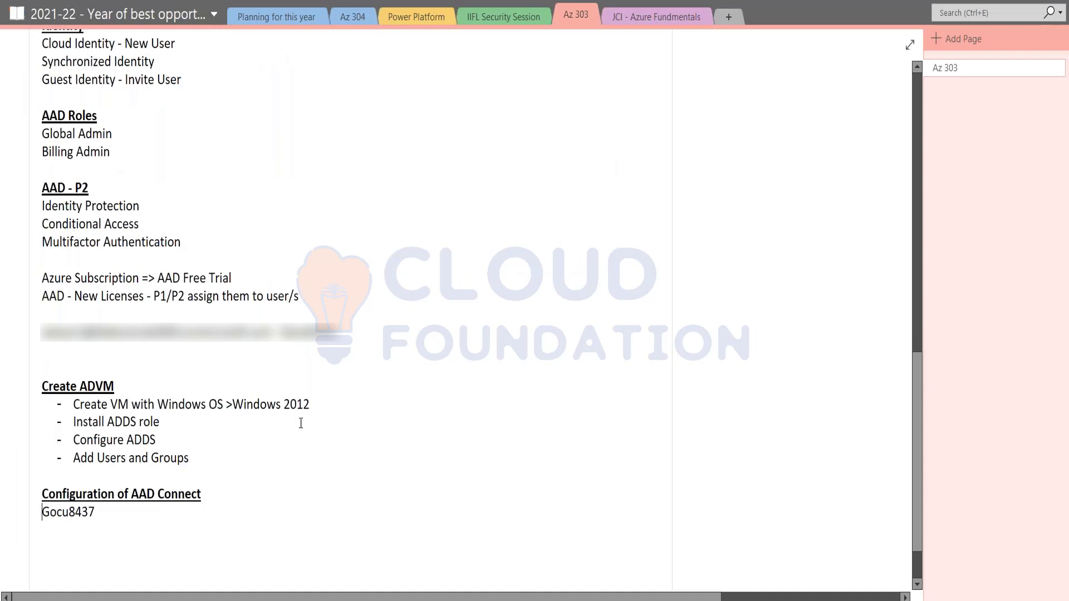
{"action": "key", "text": "ctrl+v"}
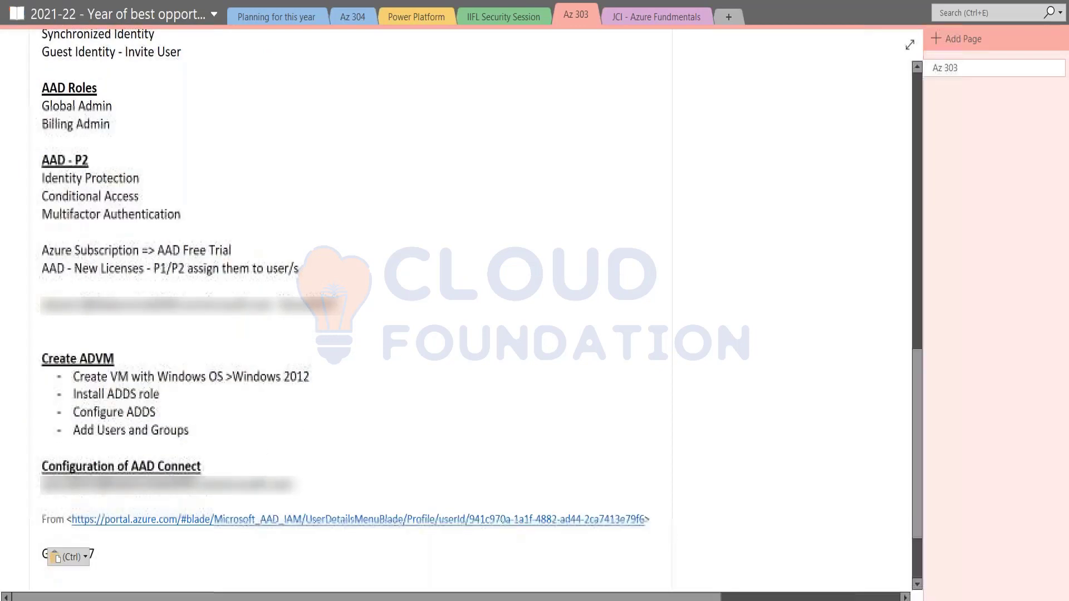
{"action": "left_click", "coordinate": [81, 556]}
{"action": "left_click", "coordinate": [102, 510]}
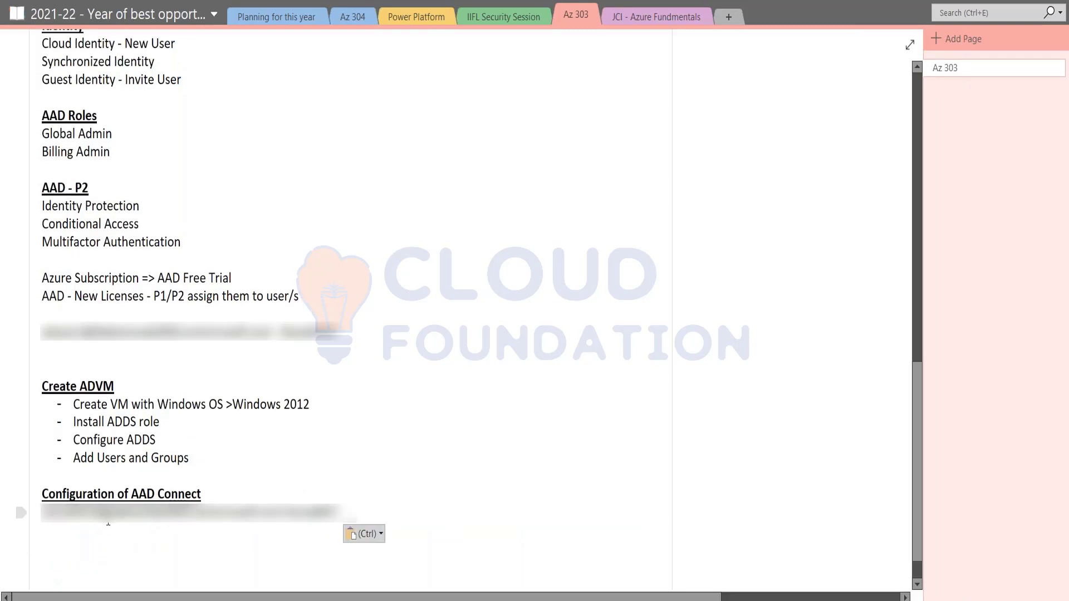
{"action": "type", "text": "-"}
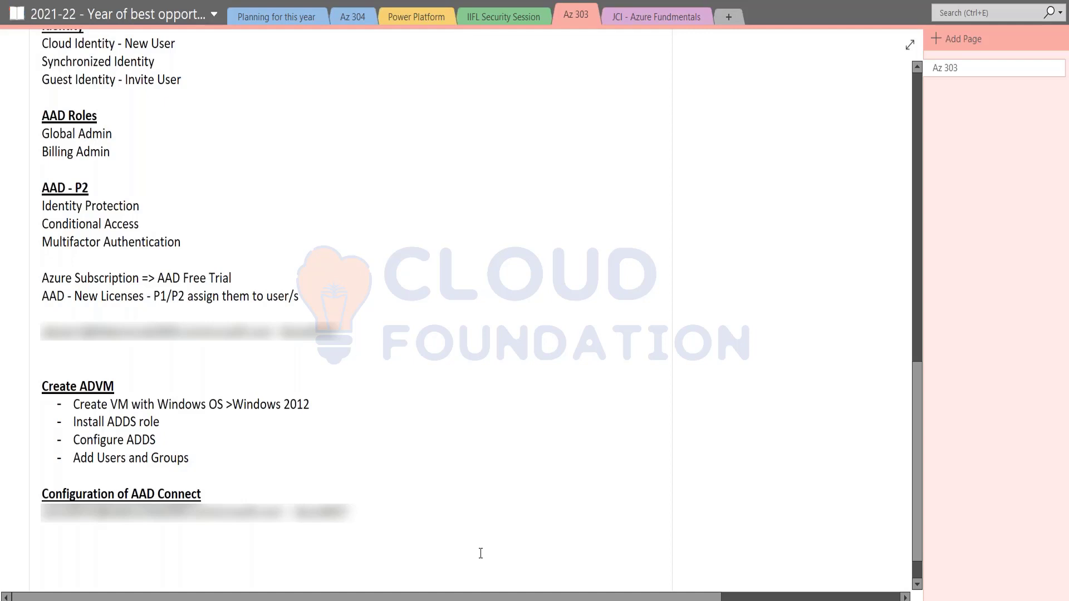
{"action": "key", "text": "alt+Tab"}
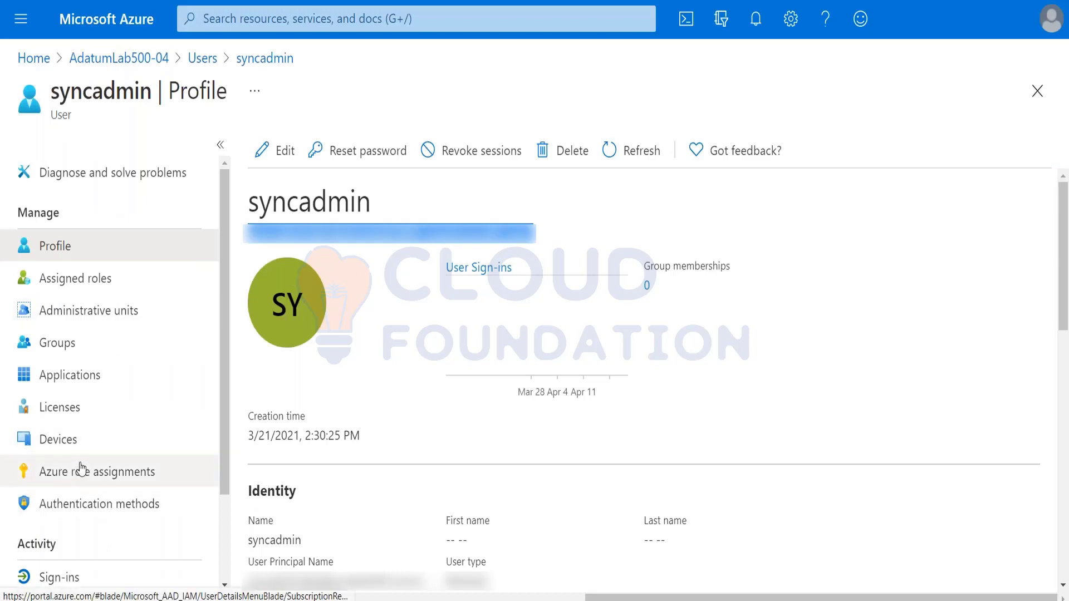
Return from syncadmin's profile to All users via the Users breadcrumb, unticking the fourth user
{"action": "left_click", "coordinate": [167, 184]}
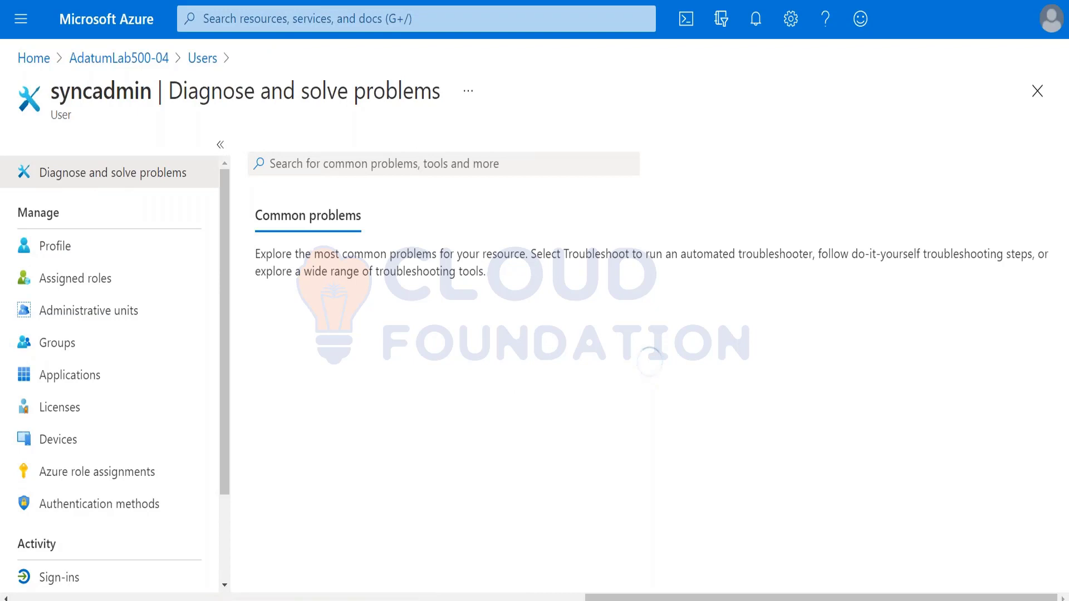
{"action": "left_click", "coordinate": [207, 62]}
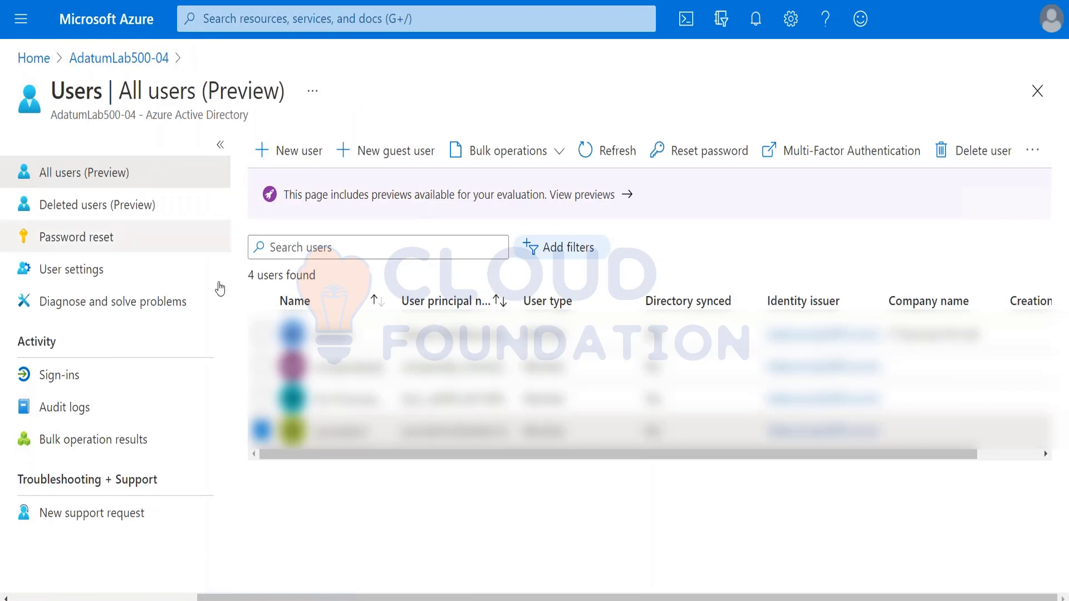
{"action": "left_click", "coordinate": [262, 431]}
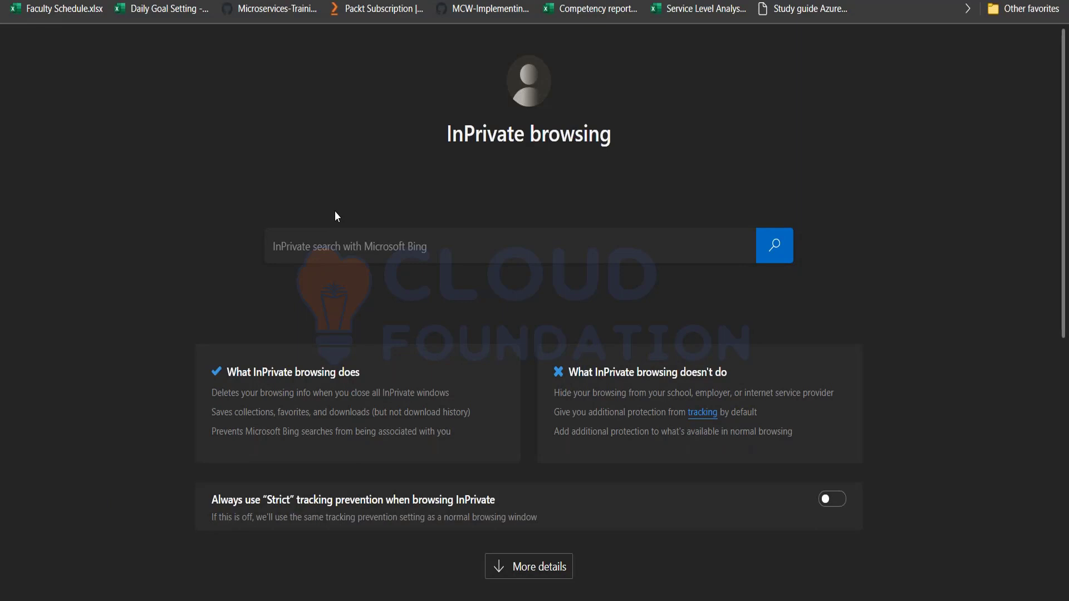
Go to portal.azure.com in the private window and submit the sync admin's sign-in name from the notes
{"action": "type", "text": "portal.azure.com"}
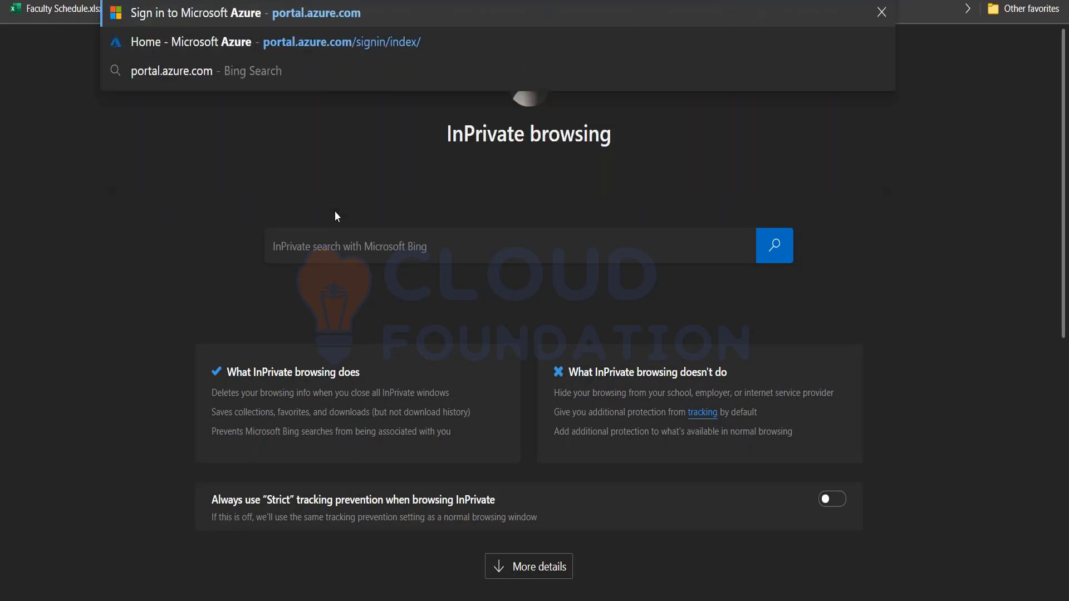
{"action": "key", "text": "Return"}
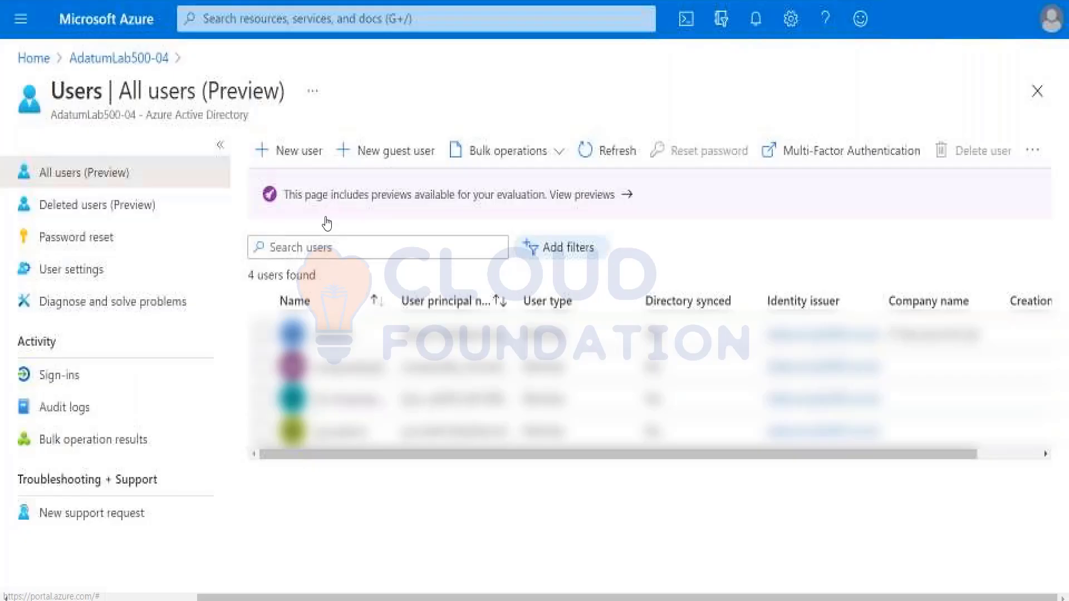
{"action": "mouse_move", "coordinate": [232, 600]}
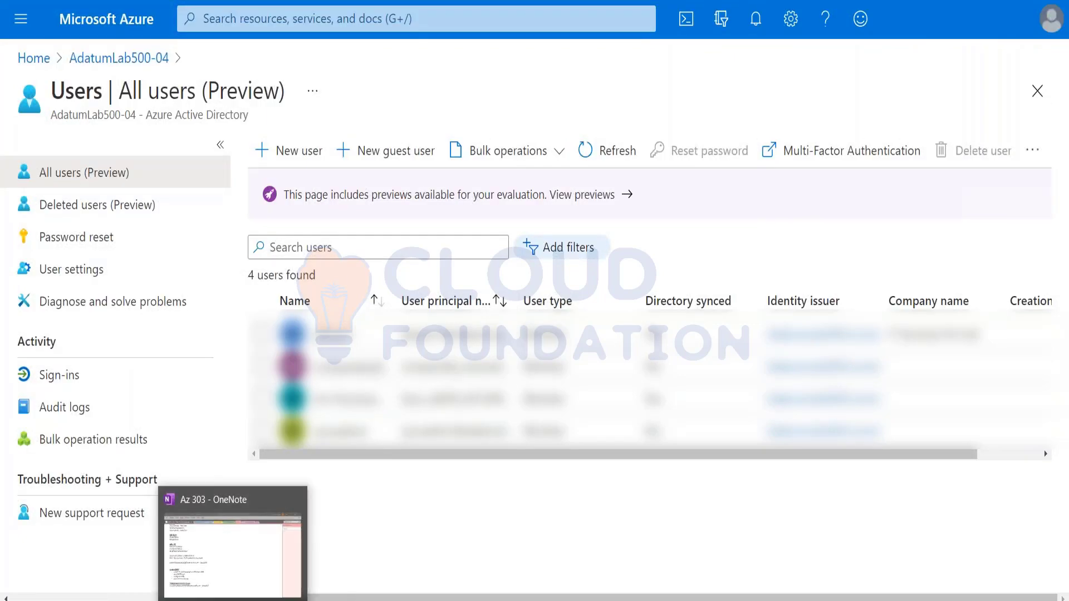
{"action": "left_click", "coordinate": [233, 552]}
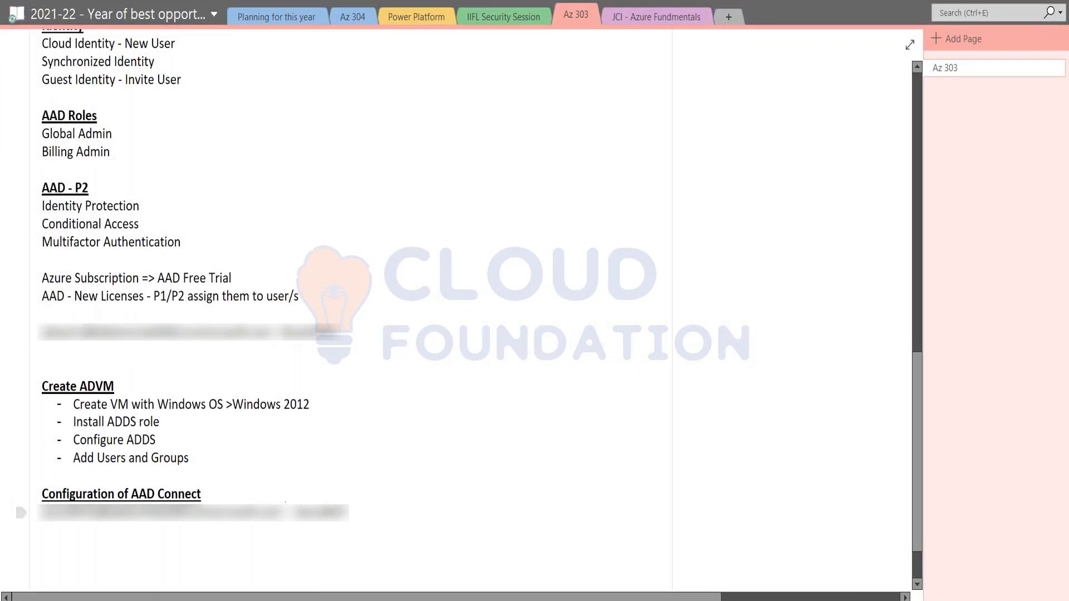
{"action": "key", "text": "shift+Home"}
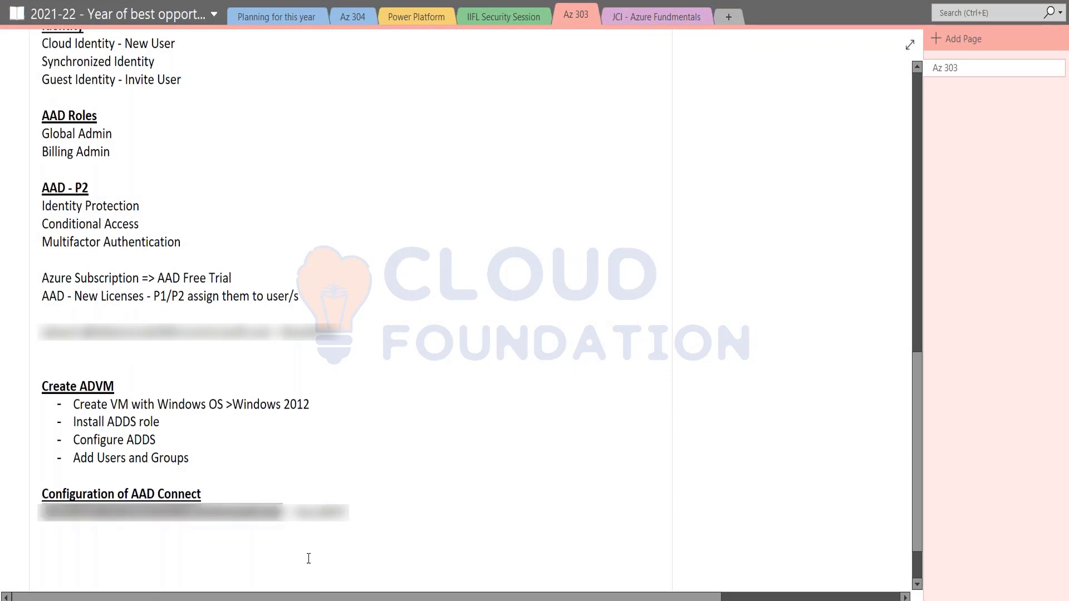
{"action": "key", "text": "alt+Tab"}
{"action": "key", "text": "alt+Tab"}
{"action": "key", "text": "Tab"}
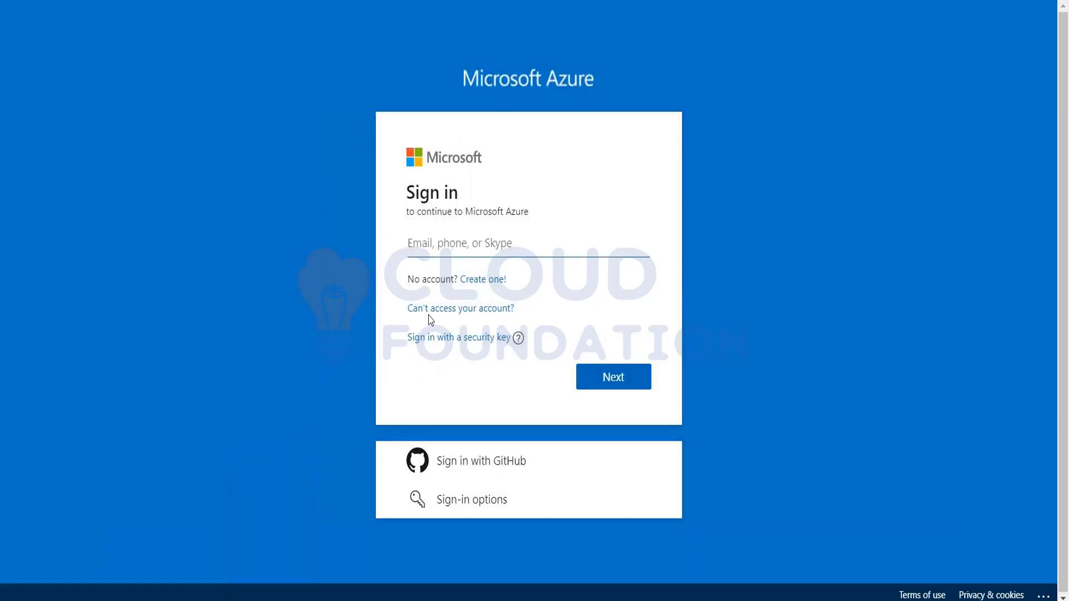
{"action": "key", "text": "ctrl+v"}
{"action": "left_click", "coordinate": [618, 384]}
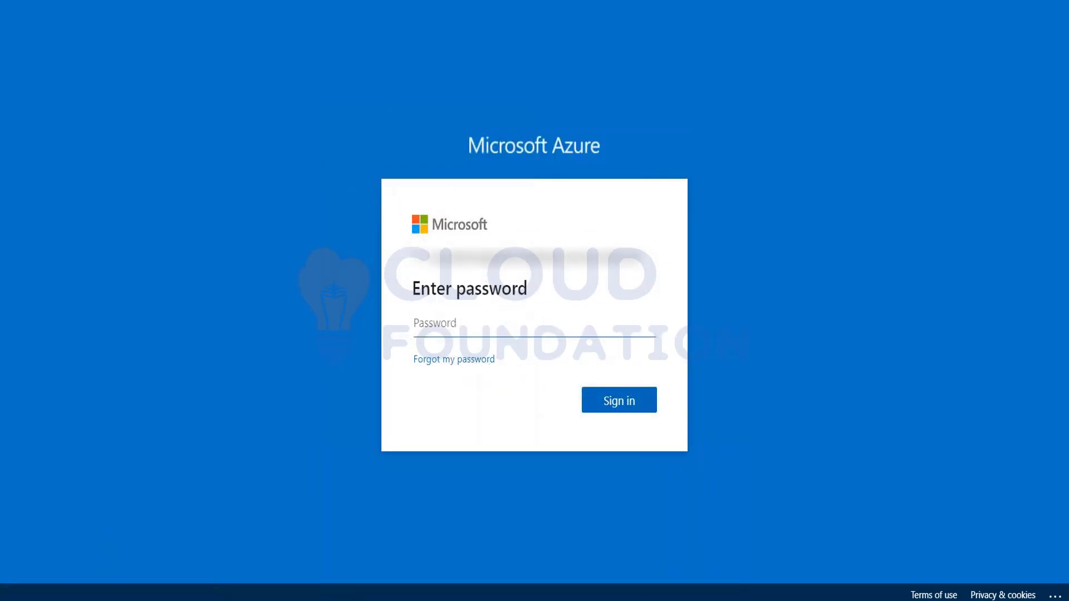
Sign in with the temporary password copied from the OneNote notes
{"action": "key", "text": "alt+Tab"}
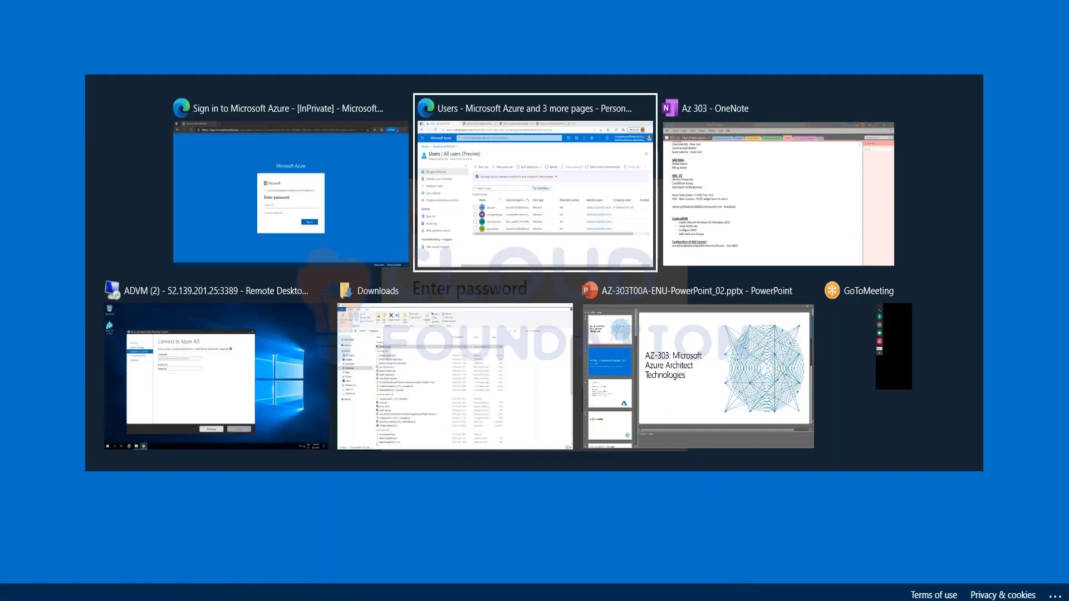
{"action": "key", "text": "alt+Tab"}
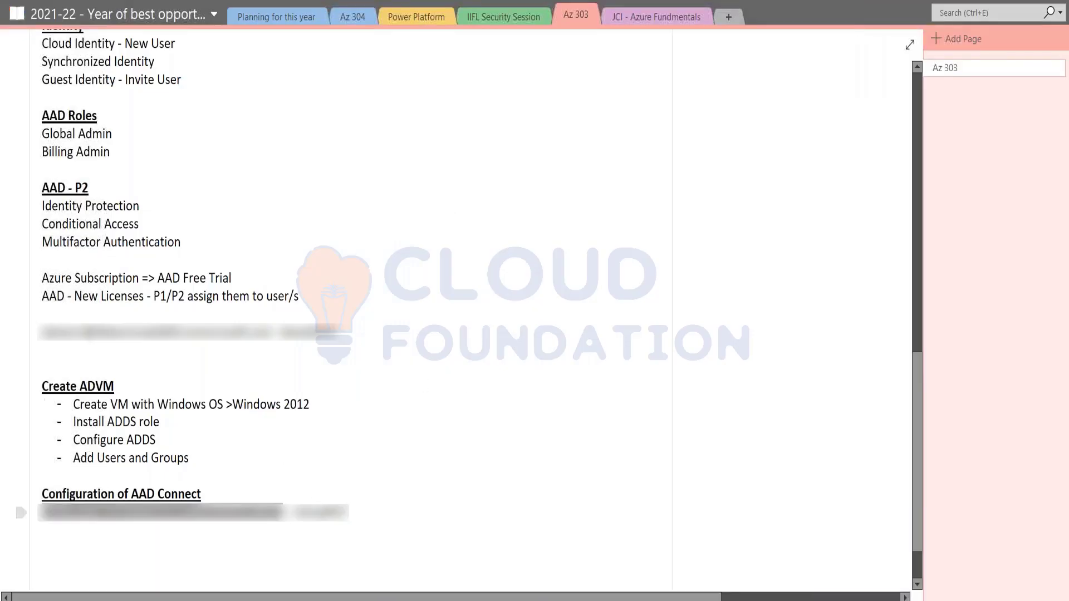
{"action": "double_click", "coordinate": [320, 512]}
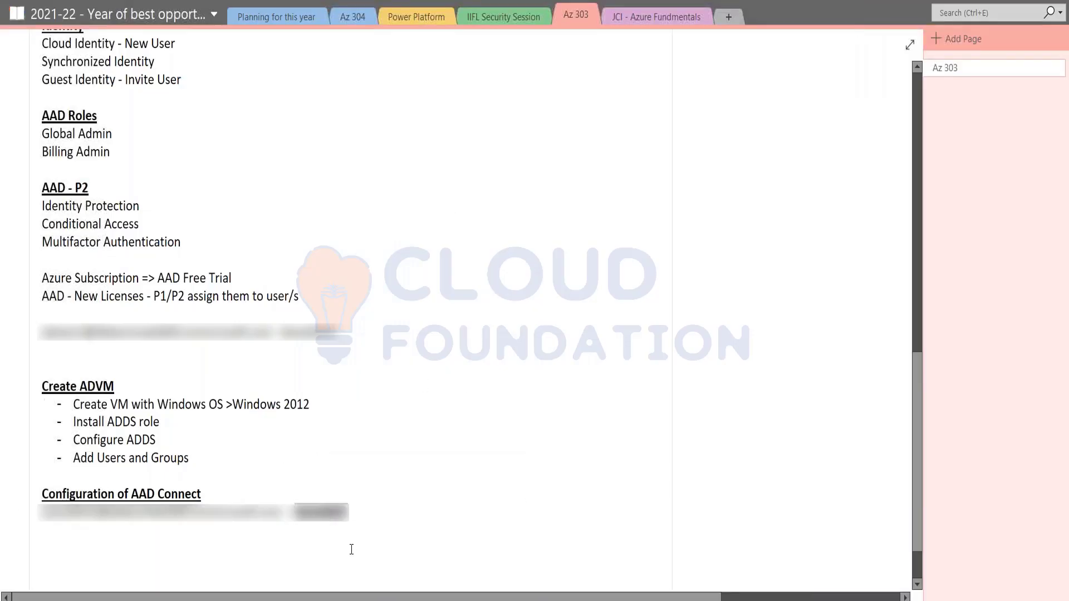
{"action": "key", "text": "alt+Tab"}
{"action": "key", "text": "ctrl+v"}
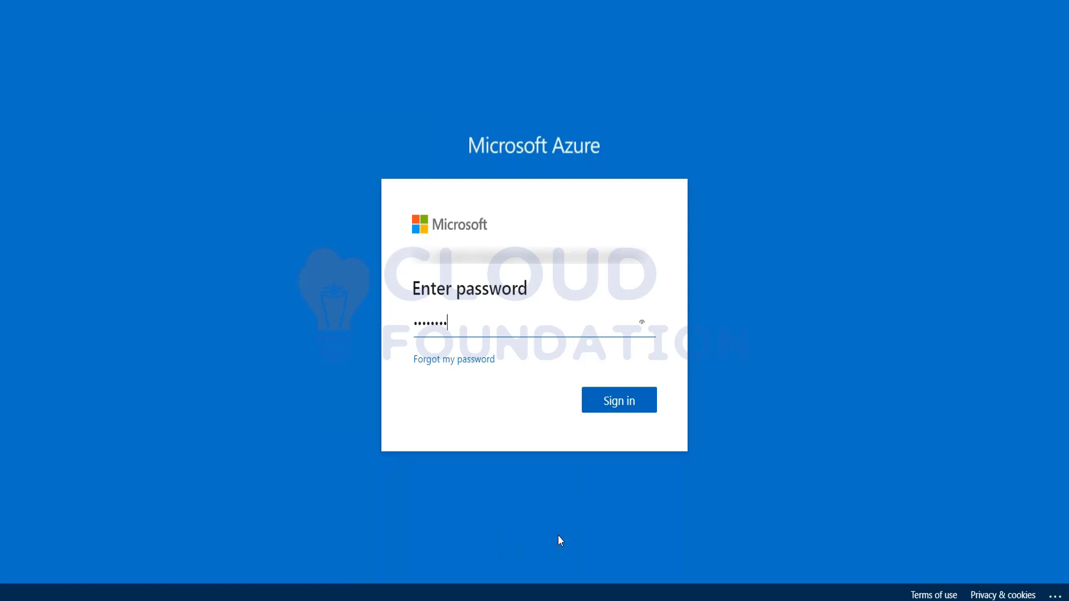
{"action": "left_click", "coordinate": [622, 408]}
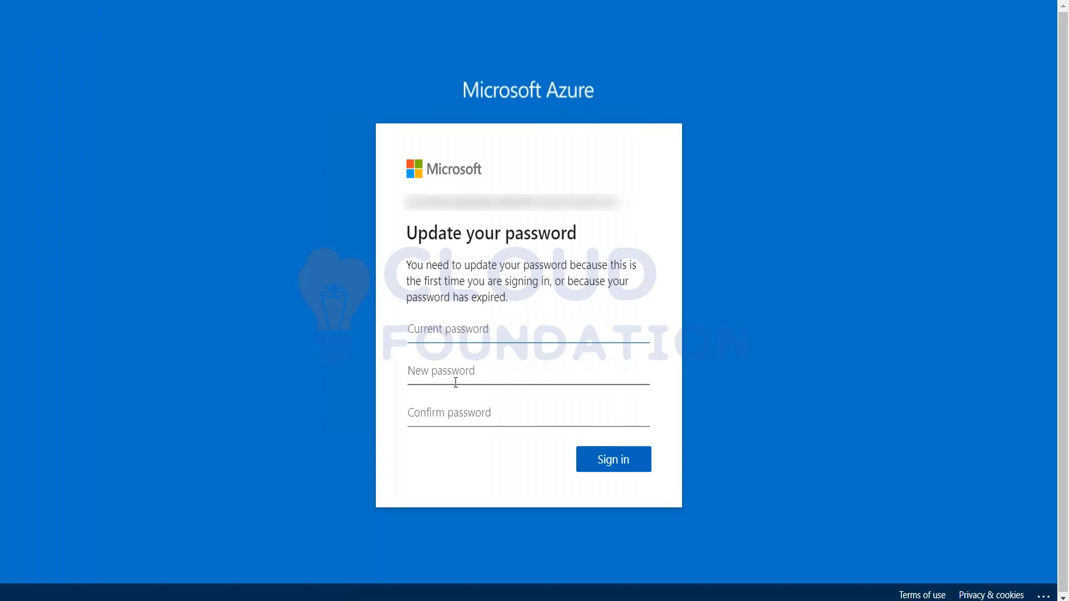
Replace the expired temporary password with a new, confirmed password and submit it
{"action": "key", "text": "ctrl+v"}
{"action": "left_click", "coordinate": [455, 383]}
{"action": "key", "text": "ctrl+v"}
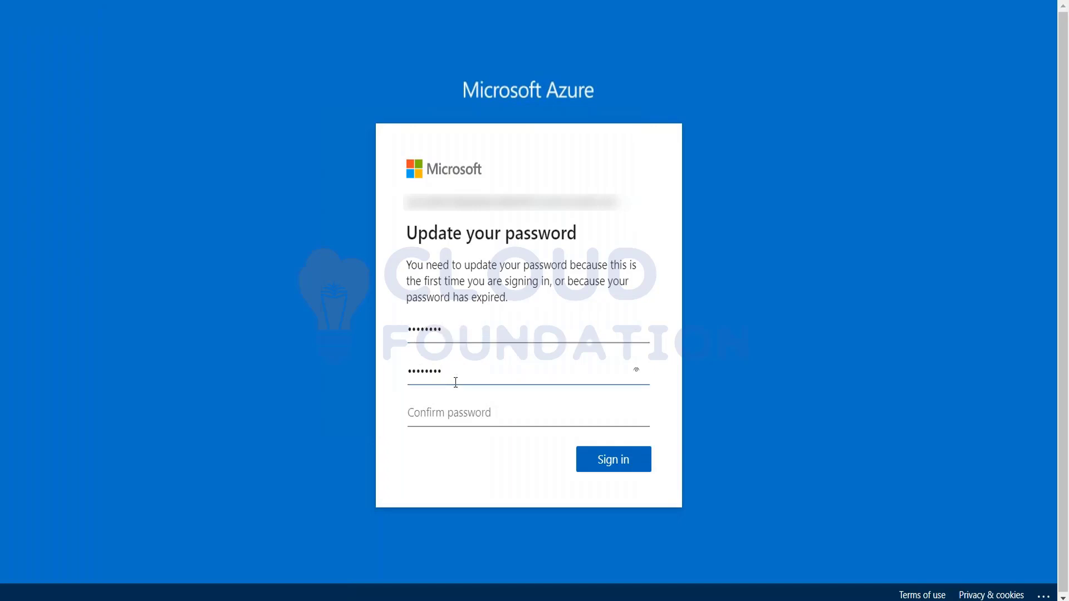
{"action": "type", "text": "•••••"}
{"action": "key", "text": "Tab"}
{"action": "key", "text": "ctrl+v"}
{"action": "type", "text": "•••••"}
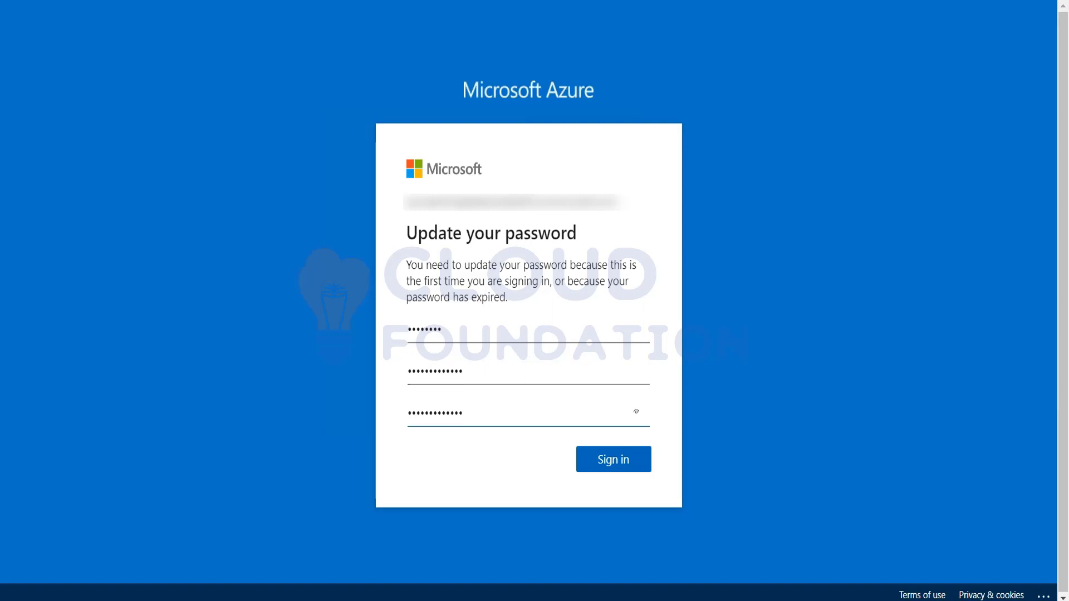
{"action": "left_click", "coordinate": [642, 467]}
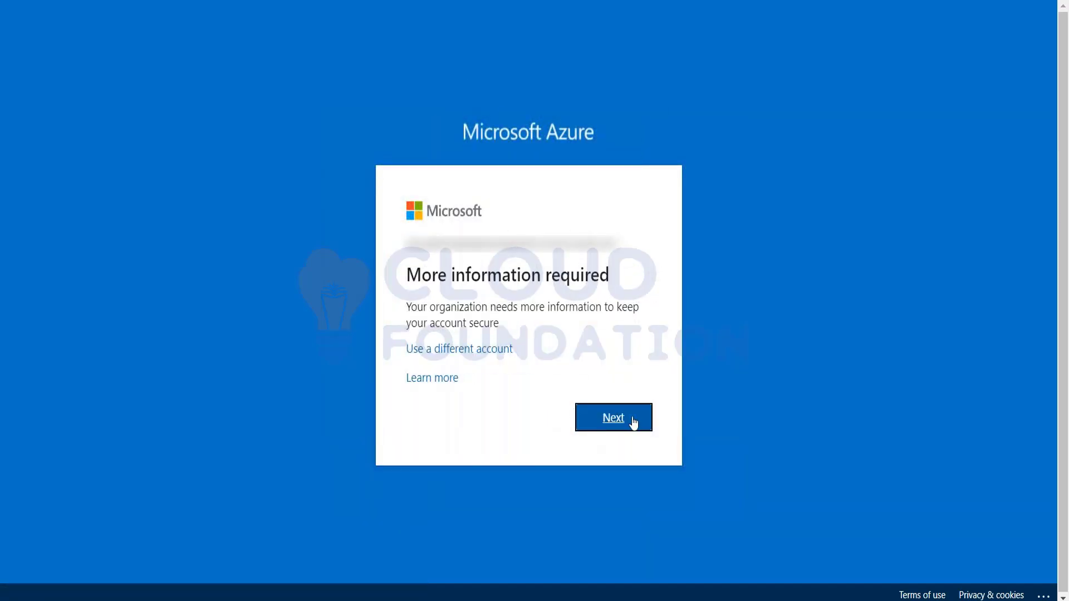
Step through Keep your account secure to the Authenticator QR code, then back to Set up your account
{"action": "left_click", "coordinate": [628, 427]}
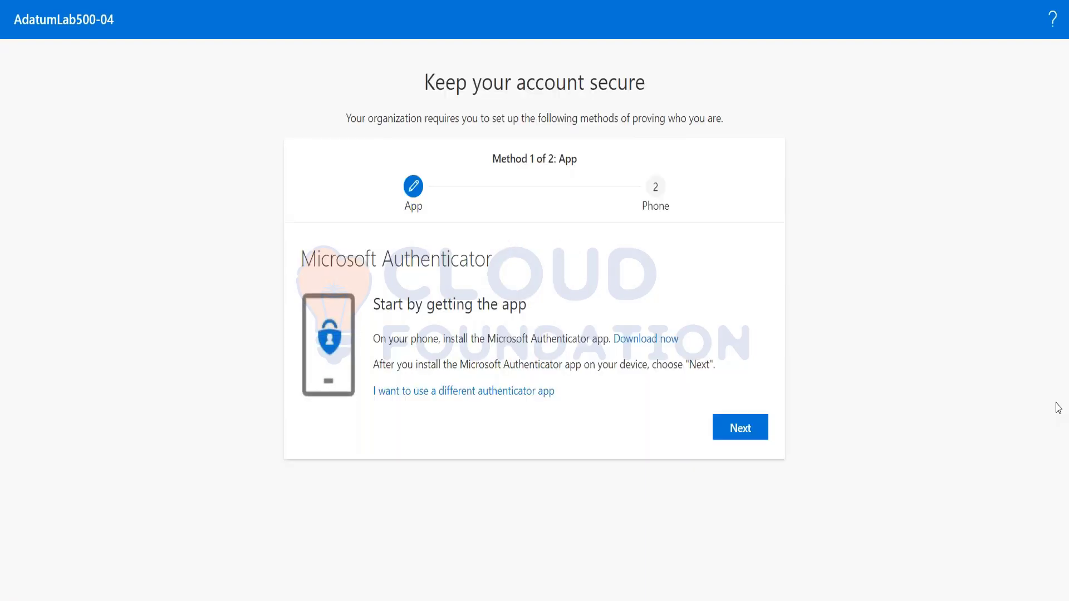
{"action": "left_click", "coordinate": [747, 431]}
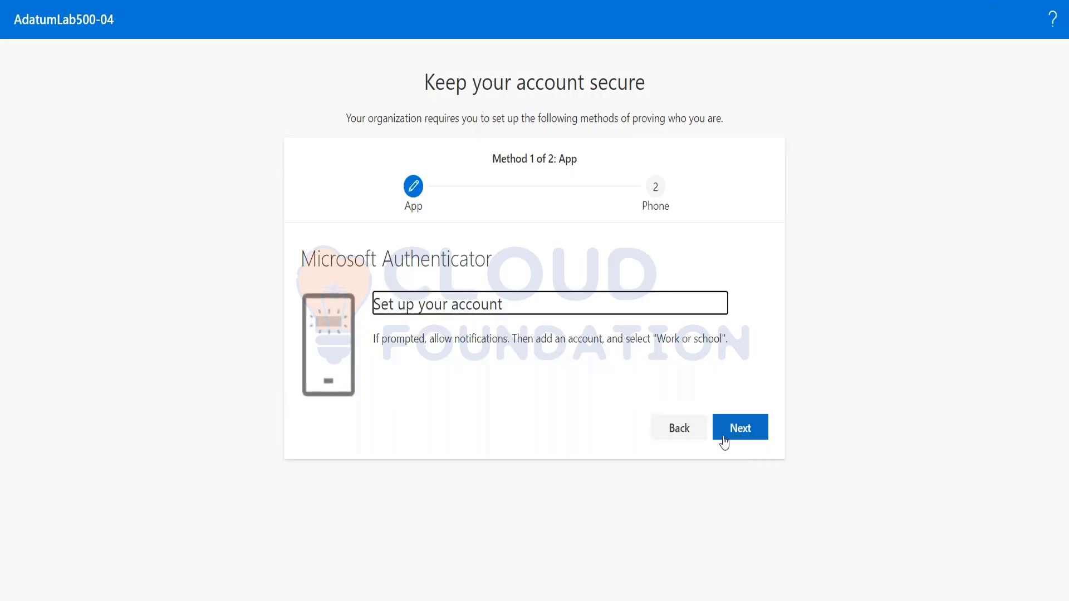
{"action": "left_click", "coordinate": [742, 432]}
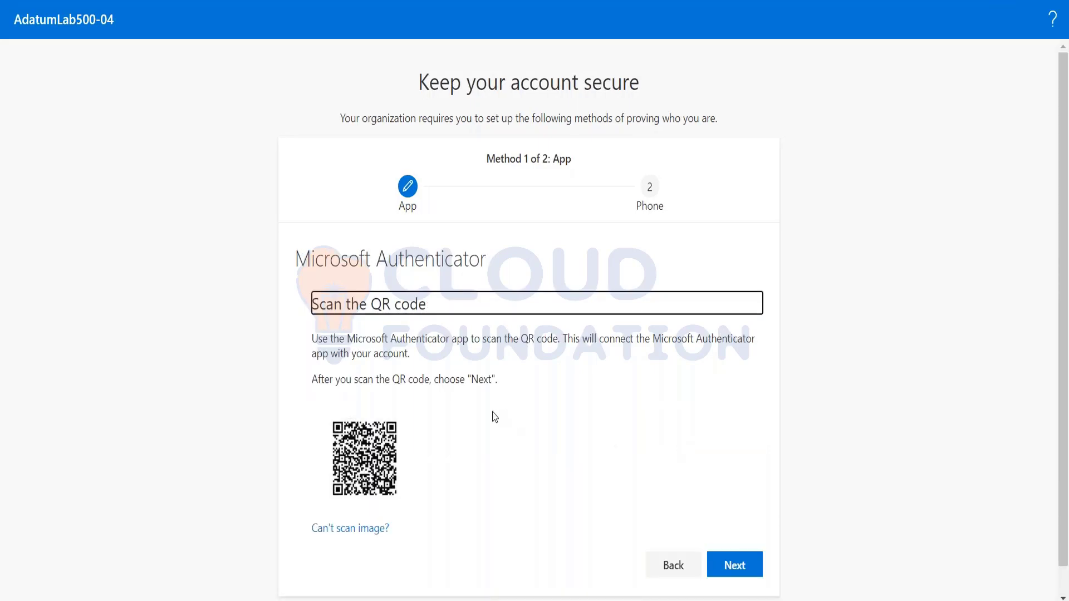
{"action": "scroll", "coordinate": [470, 466], "scroll_direction": "down", "scroll_amount": 1}
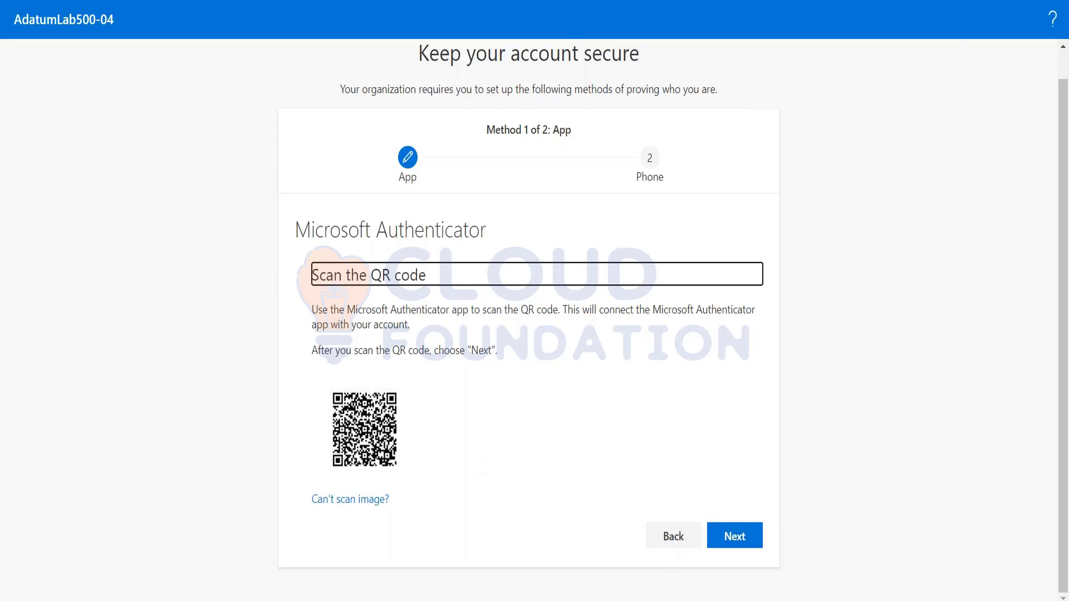
{"action": "left_click", "coordinate": [670, 538]}
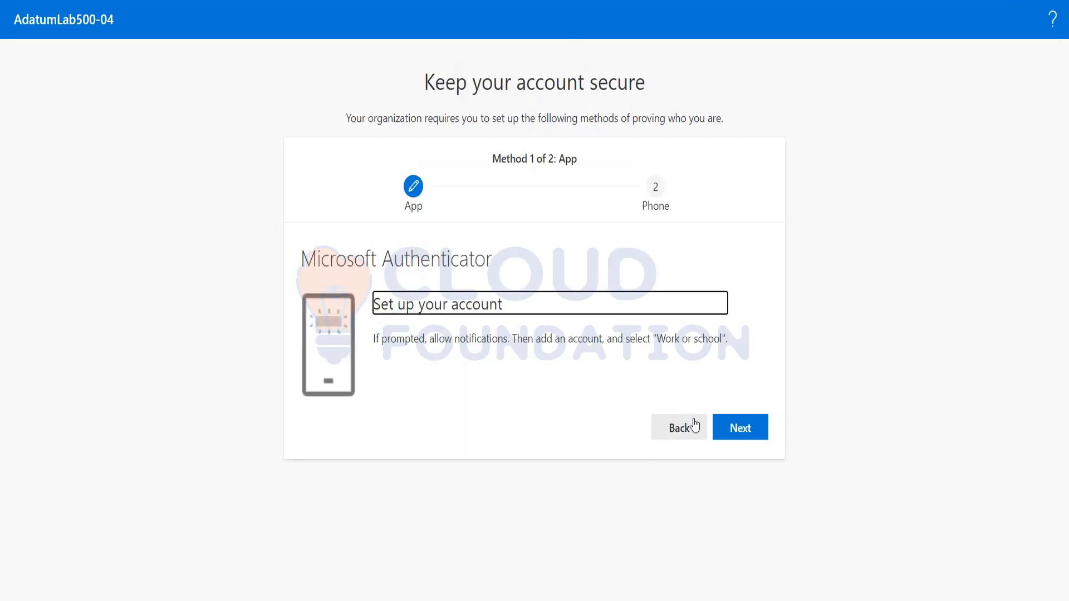
Advance past the Authenticator QR code, reveal the secret key via Can't scan image, and confirm
{"action": "left_click", "coordinate": [684, 435]}
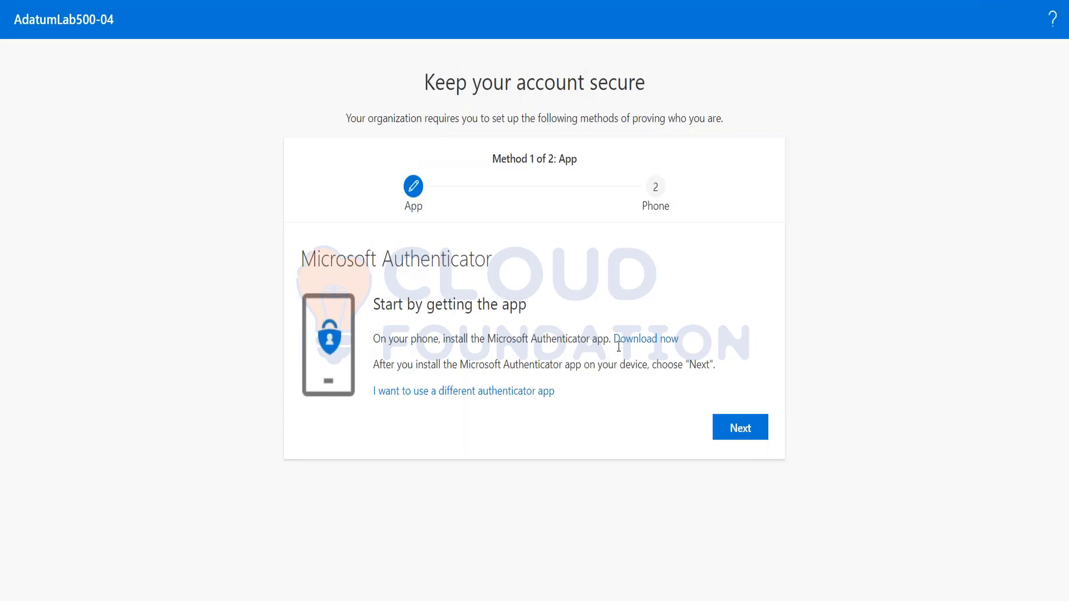
{"action": "left_click", "coordinate": [520, 392]}
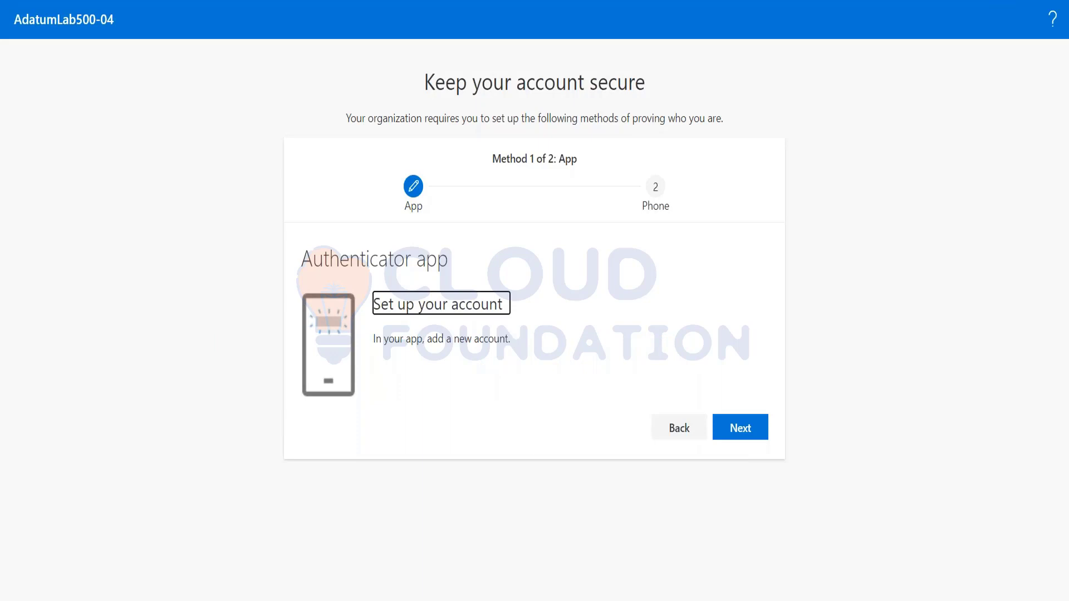
{"action": "left_click", "coordinate": [750, 432]}
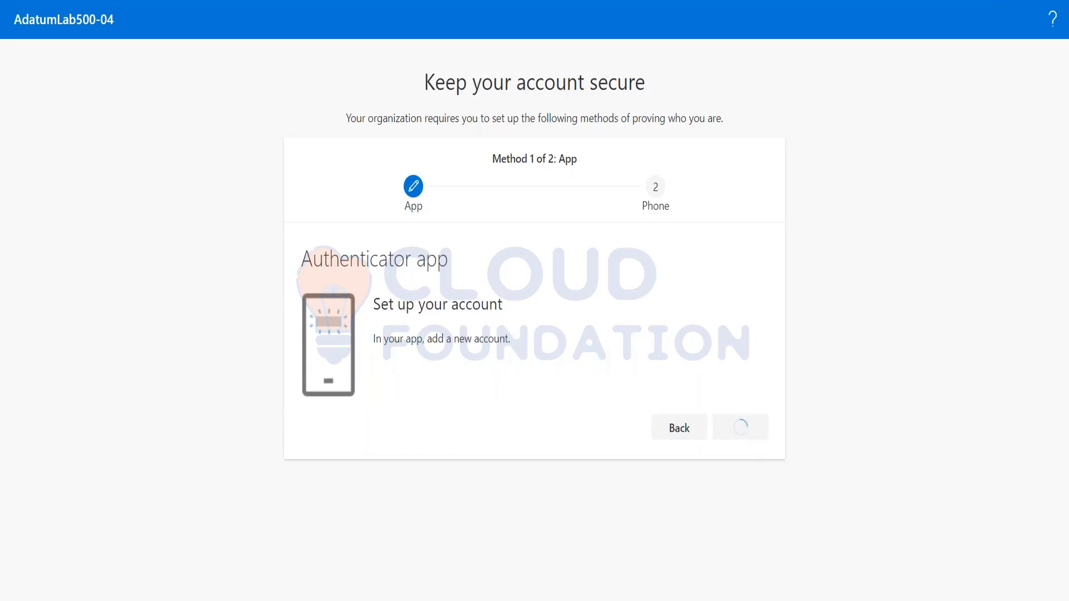
{"action": "scroll", "coordinate": [630, 436], "scroll_direction": "down", "scroll_amount": 1}
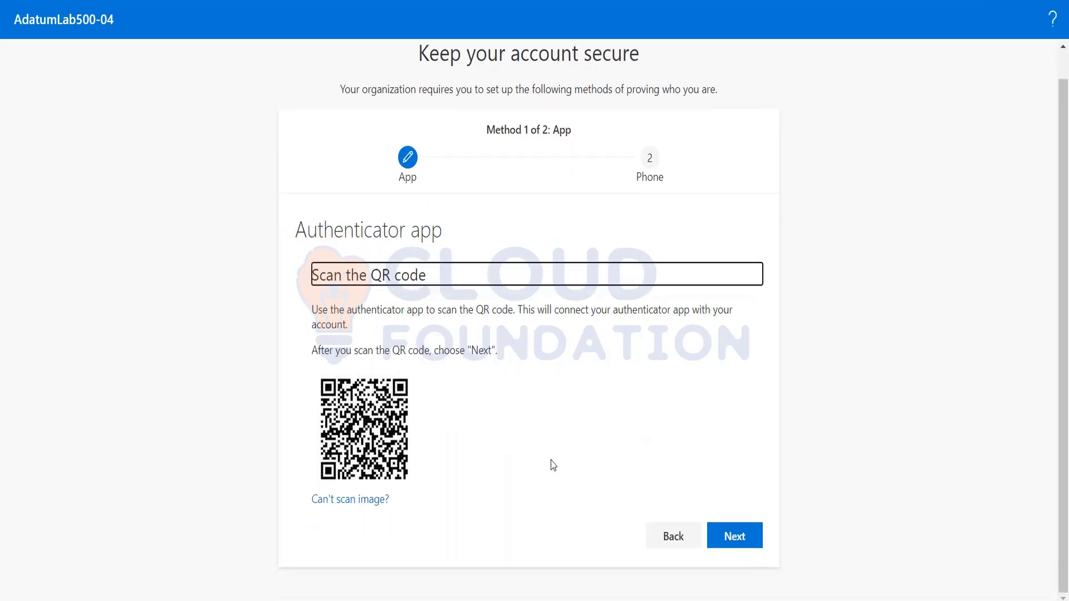
{"action": "left_click", "coordinate": [352, 501]}
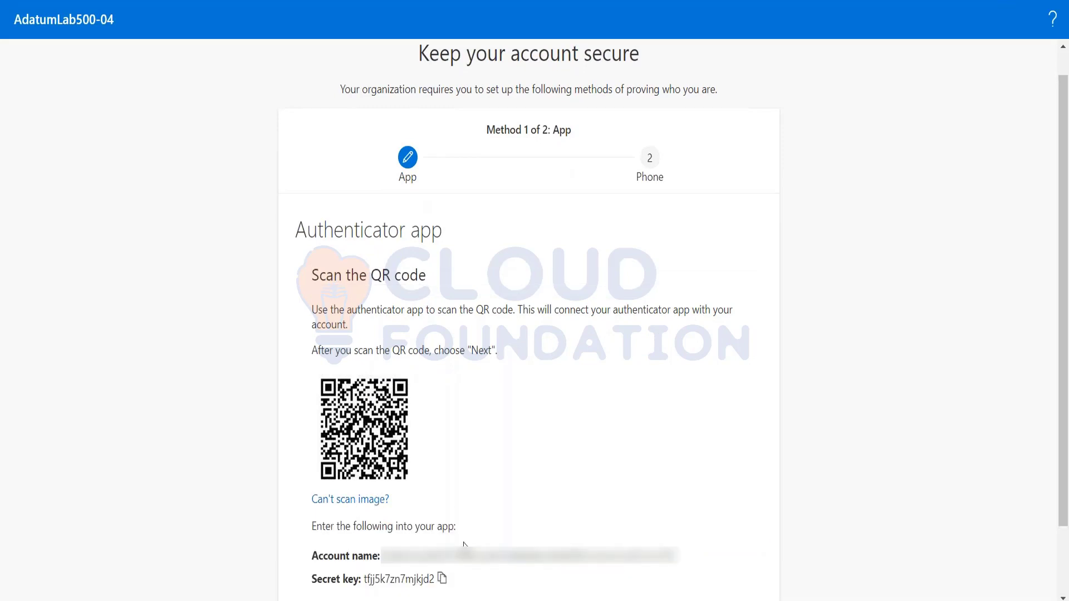
{"action": "scroll", "coordinate": [463, 544], "scroll_direction": "down", "scroll_amount": 3}
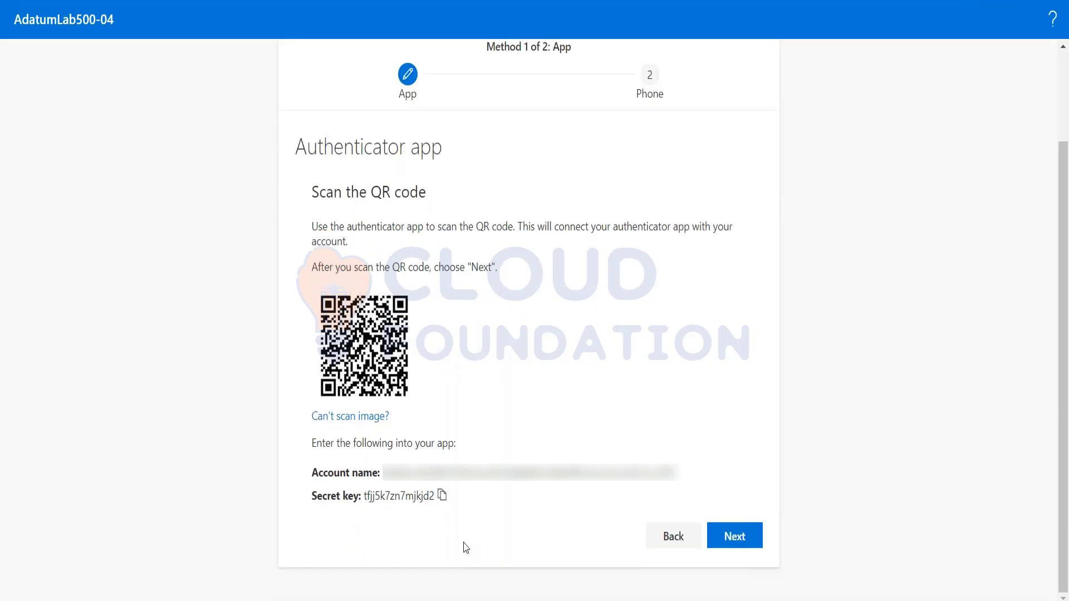
{"action": "left_click", "coordinate": [735, 537]}
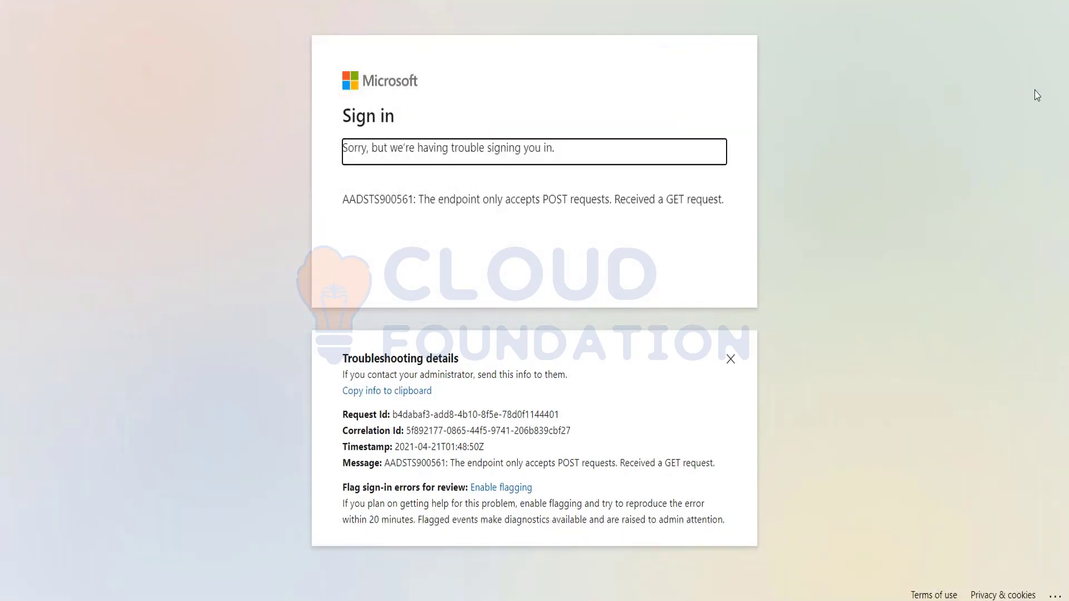
Copy the updated admin password from the notes into Azure AD Connect's PASSWORD field
{"action": "key", "text": "alt+Tab"}
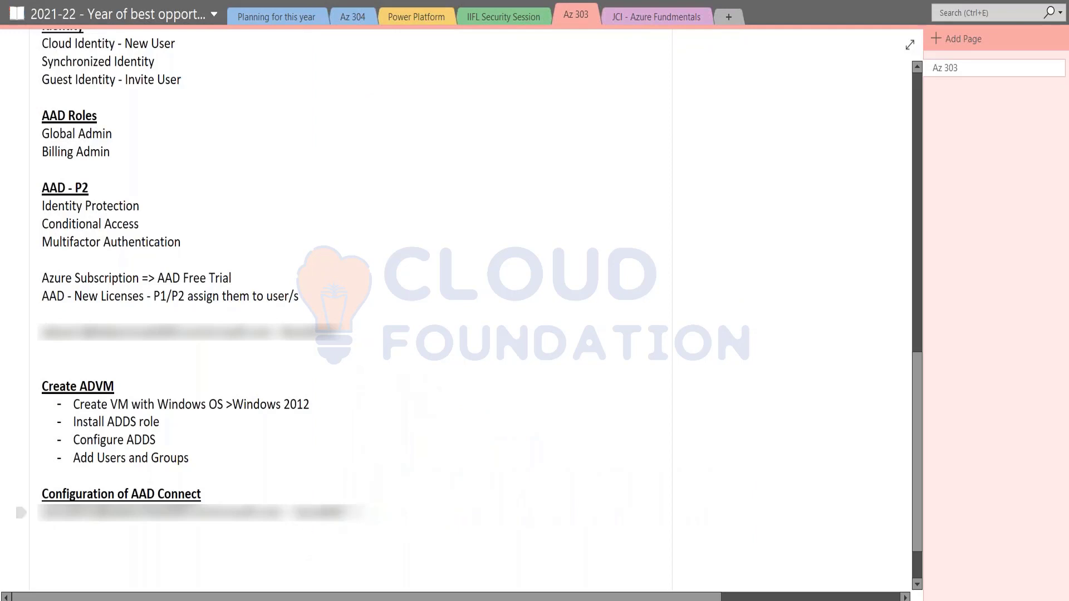
{"action": "type", "text": "******"}
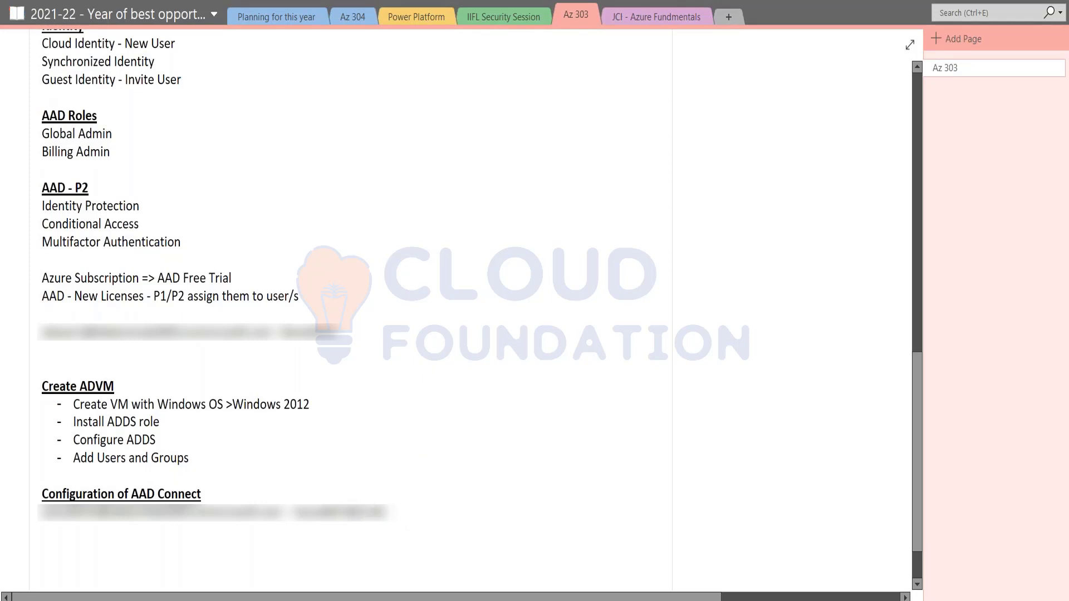
{"action": "key", "text": "shift+Left"}
{"action": "key", "text": "shift+Left"}
{"action": "key", "text": "shift+Left"}
{"action": "key", "text": "shift+Left"}
{"action": "key", "text": "shift+Left"}
{"action": "key", "text": "shift+Left"}
{"action": "key", "text": "shift+Left"}
{"action": "key", "text": "shift+Left"}
{"action": "key", "text": "shift+Left"}
{"action": "key", "text": "shift+Left"}
{"action": "key", "text": "shift+Left"}
{"action": "key", "text": "shift+Left"}
{"action": "key", "text": "shift+Left"}
{"action": "key", "text": "shift+Left"}
{"action": "key", "text": "shift+Left"}
{"action": "key", "text": "shift+Left"}
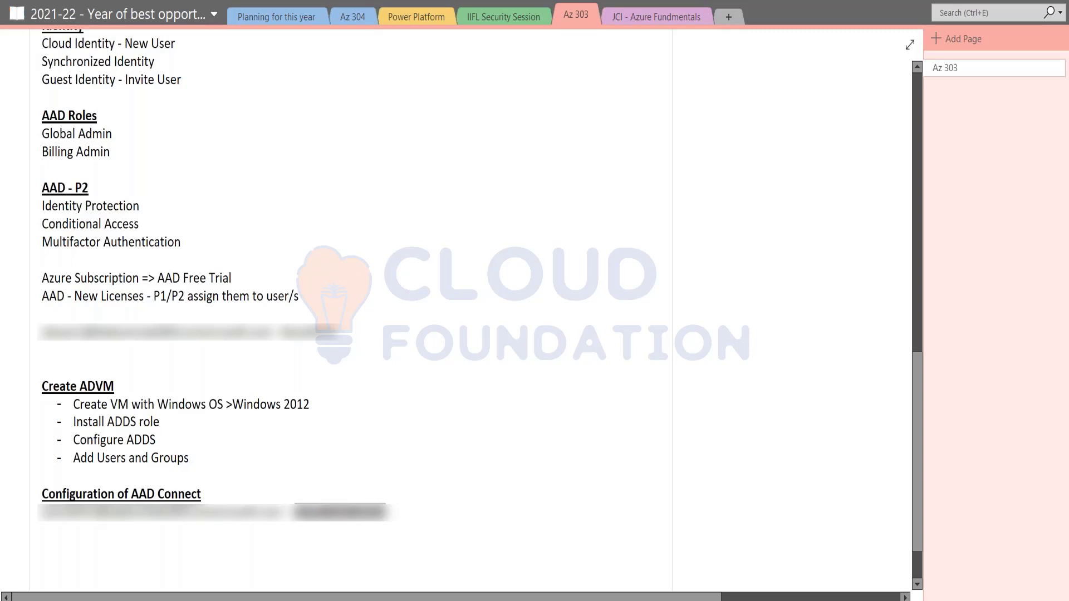
{"action": "key", "text": "alt+Tab"}
{"action": "key", "text": "alt+Tab"}
{"action": "key", "text": "alt+Tab"}
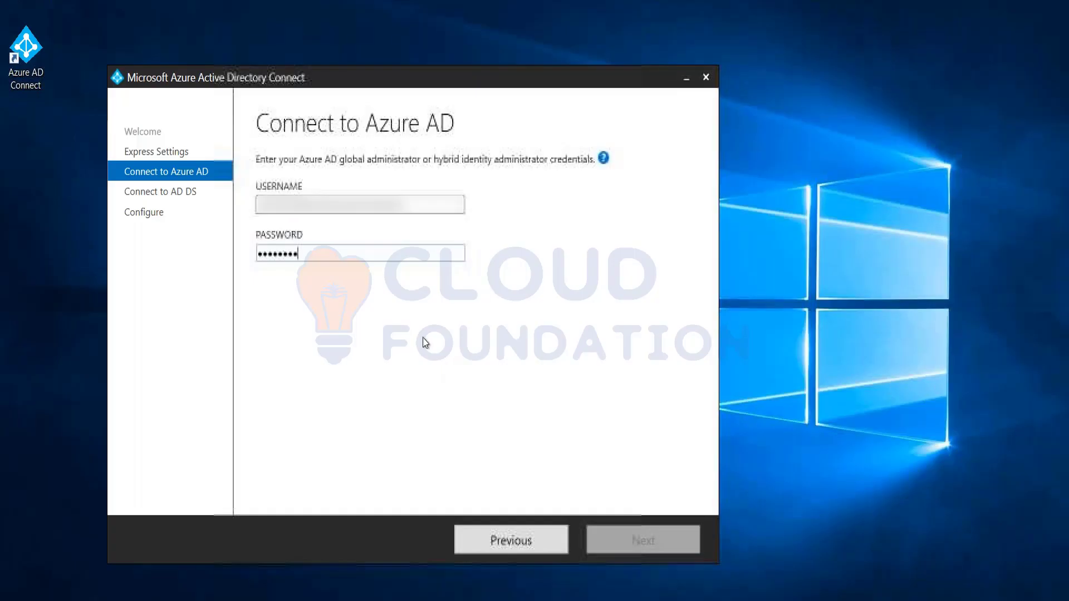
{"action": "left_click_drag", "start_coordinate": [310, 255], "coordinate": [256, 262]}
{"action": "key", "text": "ctrl+v"}
Copy the admin username from the notes line into the USERNAME field
{"action": "key", "text": "shift+Tab"}
{"action": "key", "text": "alt+Tab"}
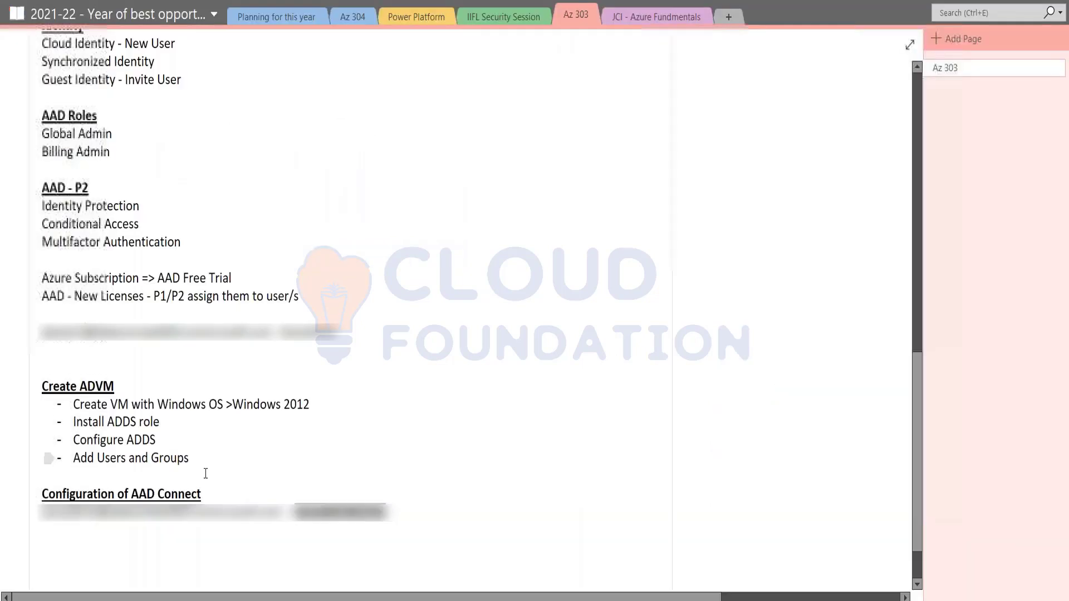
{"action": "left_click", "coordinate": [278, 523]}
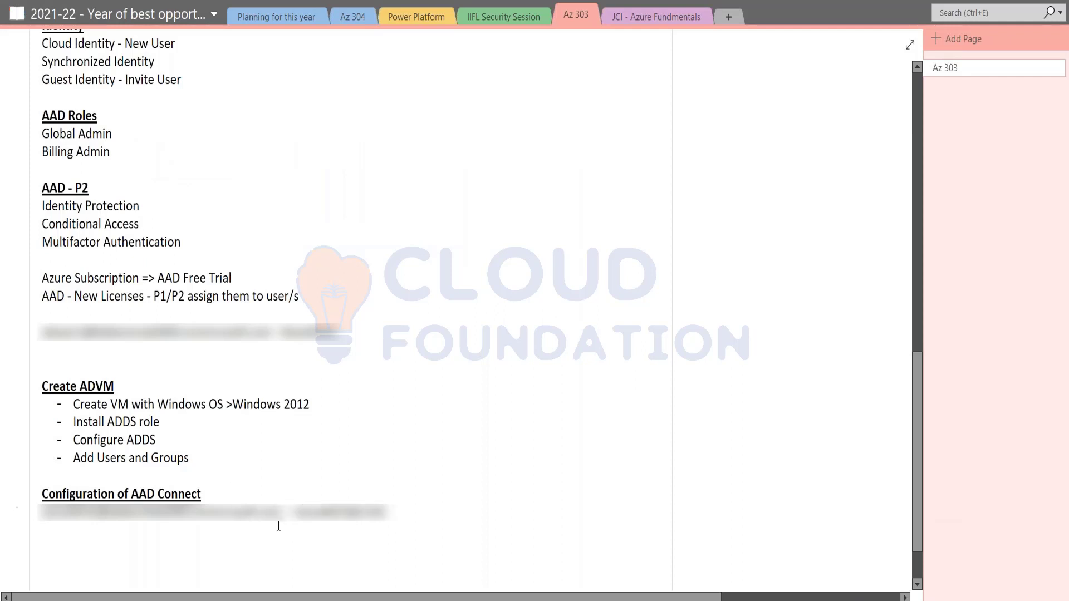
{"action": "key", "text": "shift+Home"}
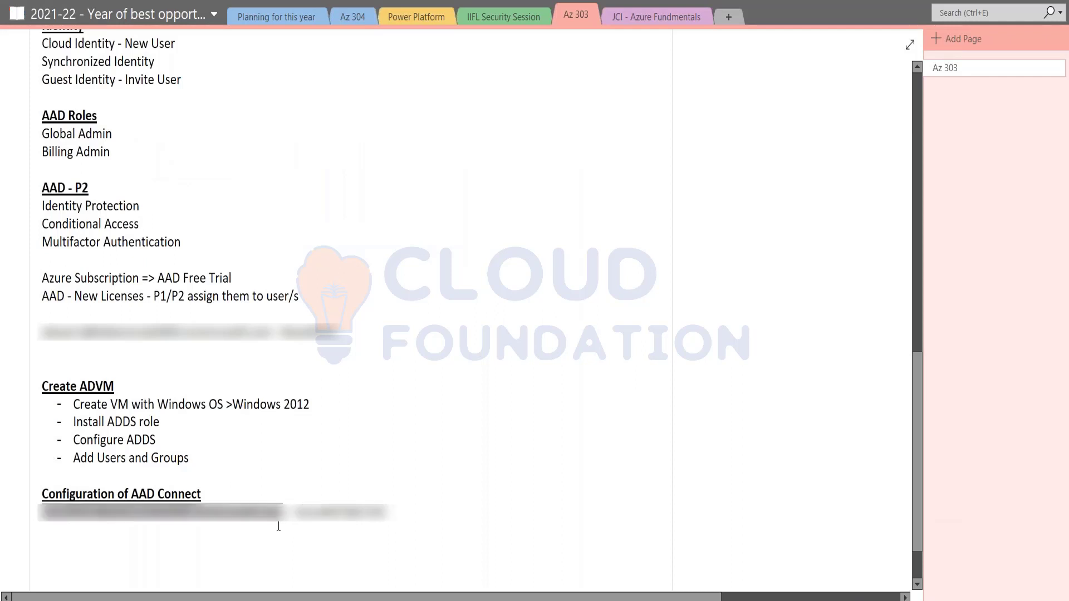
{"action": "key", "text": "alt+Tab"}
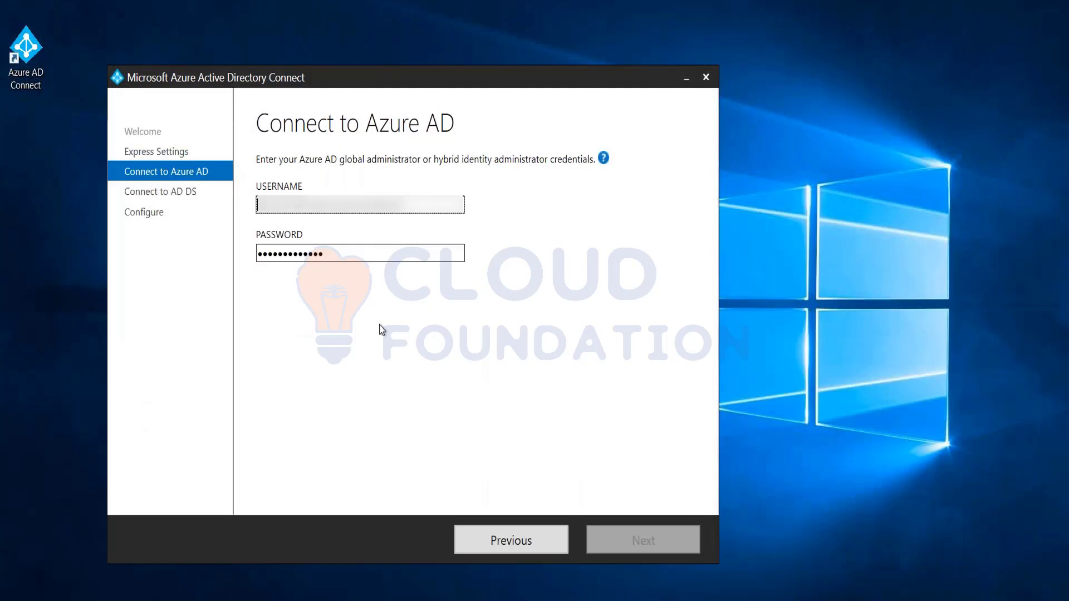
{"action": "key", "text": "ctrl+v"}
Submit the Azure AD credentials, then enter the enterprise administrator username and password for AD DS
{"action": "left_click", "coordinate": [647, 543]}
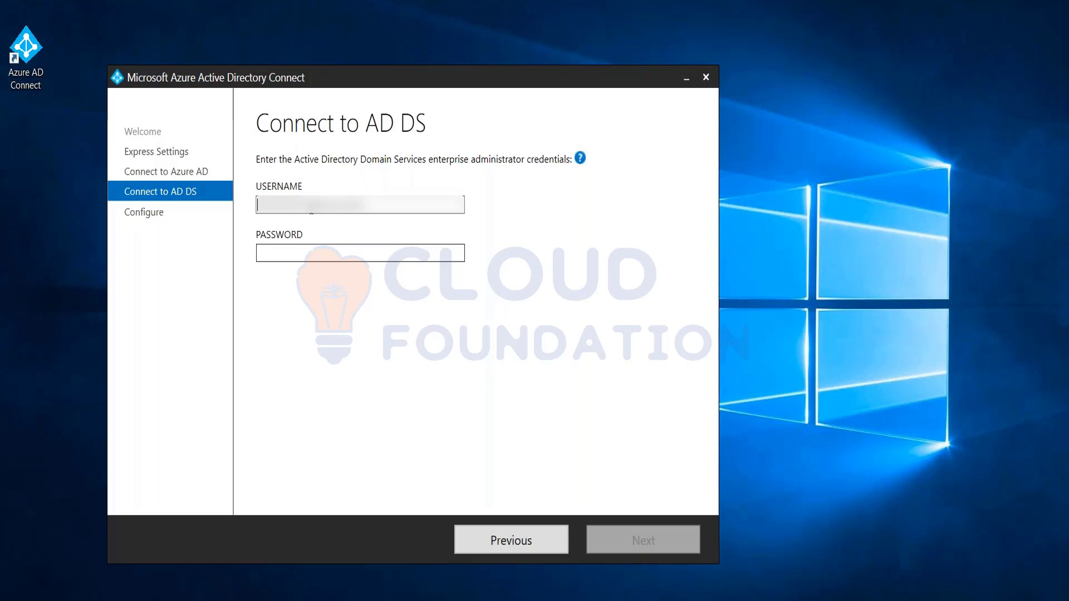
{"action": "type", "text": "admin"}
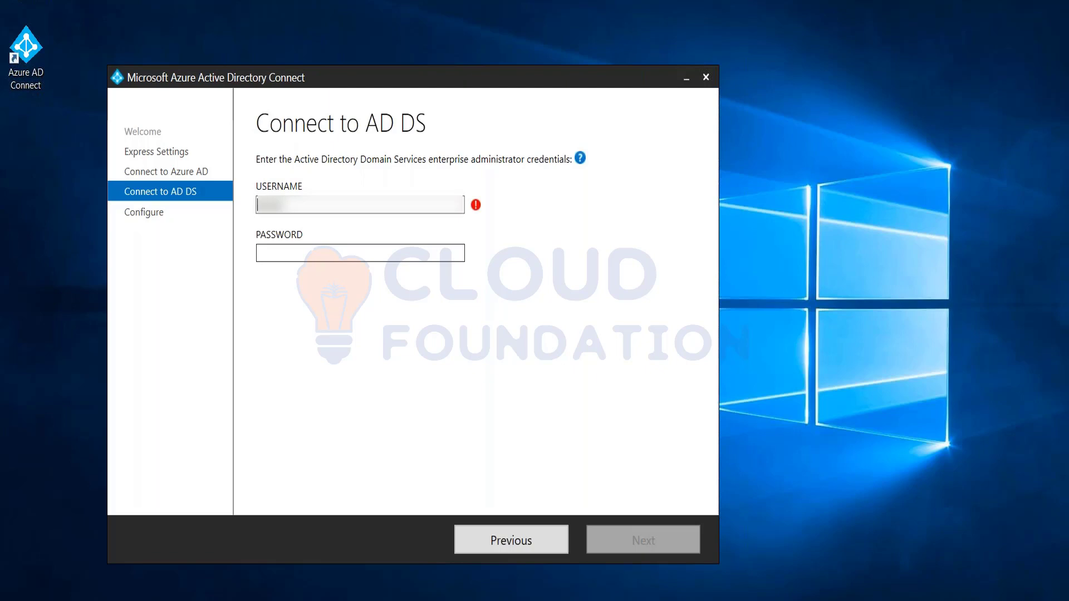
{"action": "type", "text": "istratorad"}
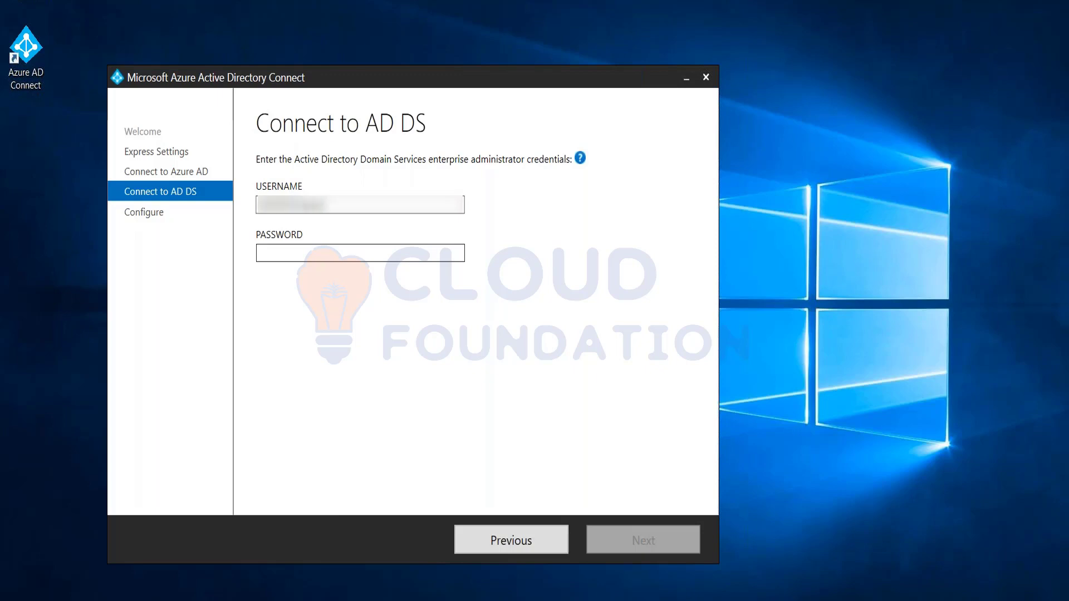
{"action": "left_click", "coordinate": [361, 253]}
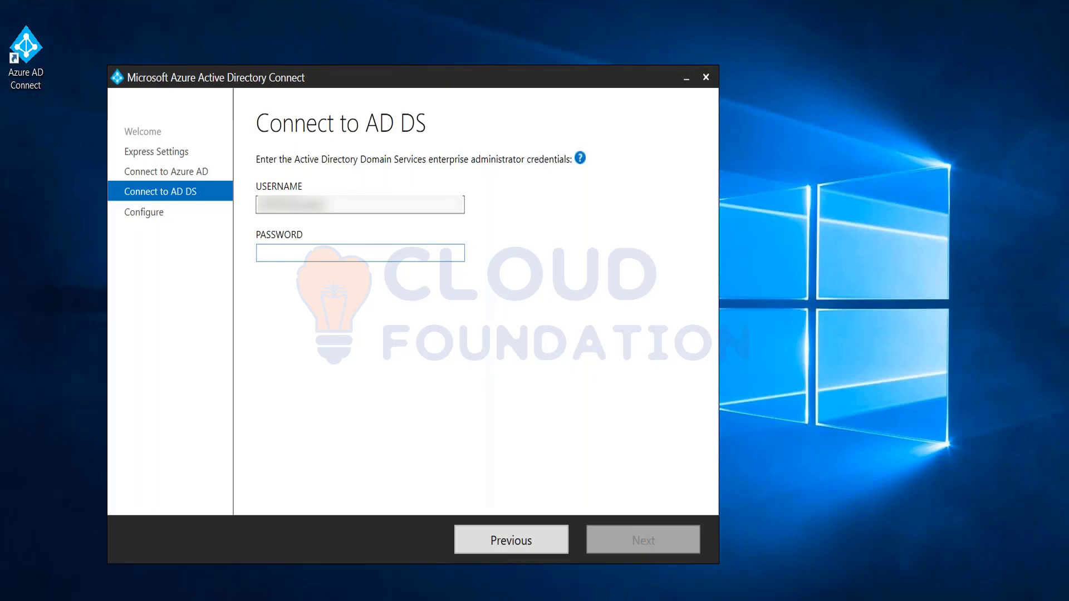
{"action": "type", "text": "••••••••"}
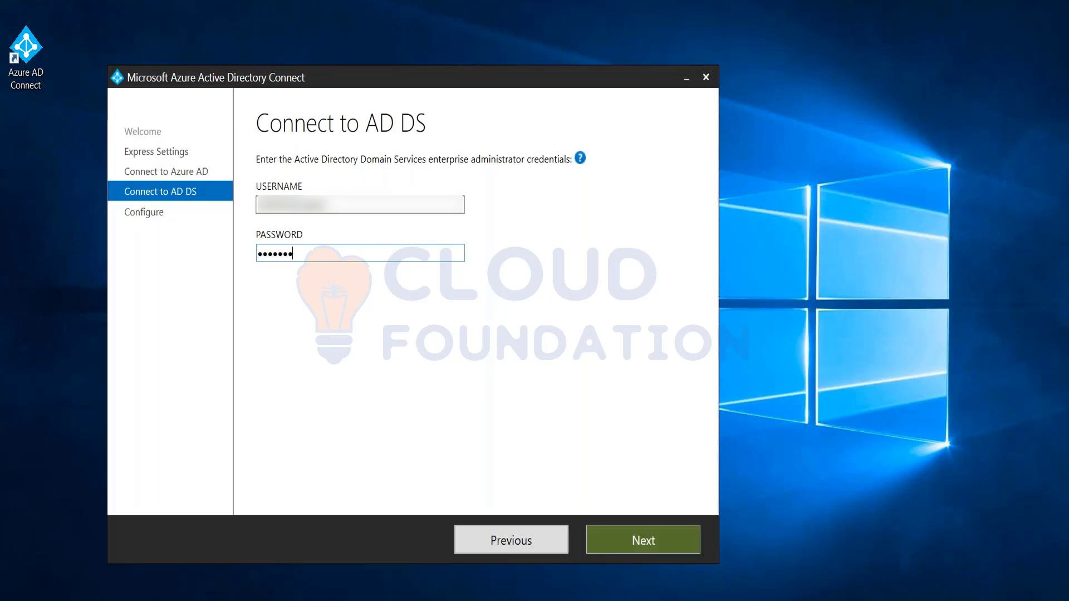
{"action": "type", "text": "•••••"}
{"action": "left_click", "coordinate": [656, 543]}
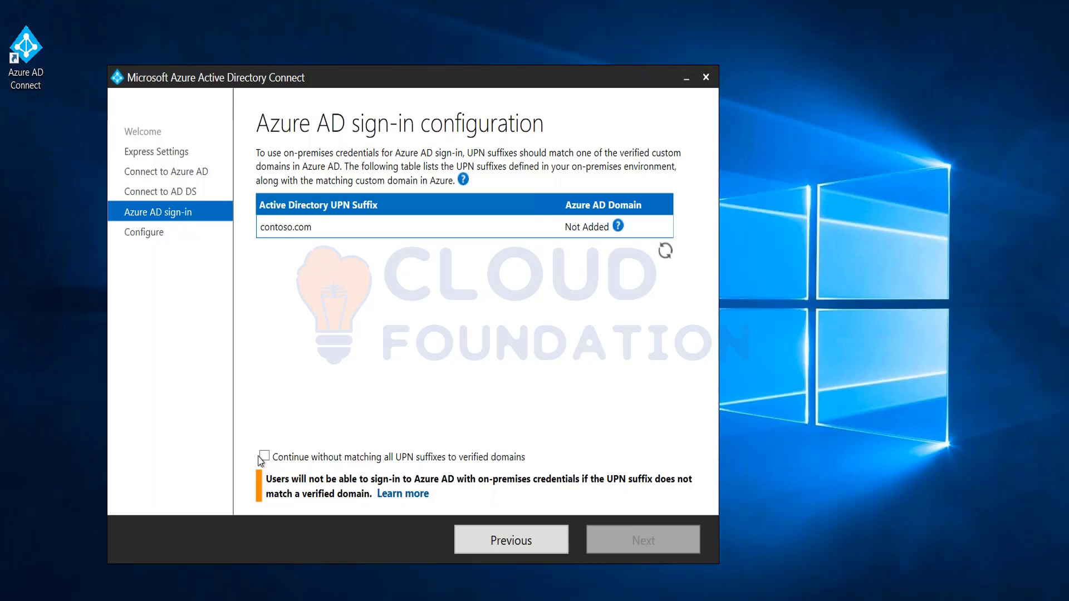
Tick Continue without matching all UPN suffixes to verified domains and proceed to Ready to configure
{"action": "left_click", "coordinate": [265, 457]}
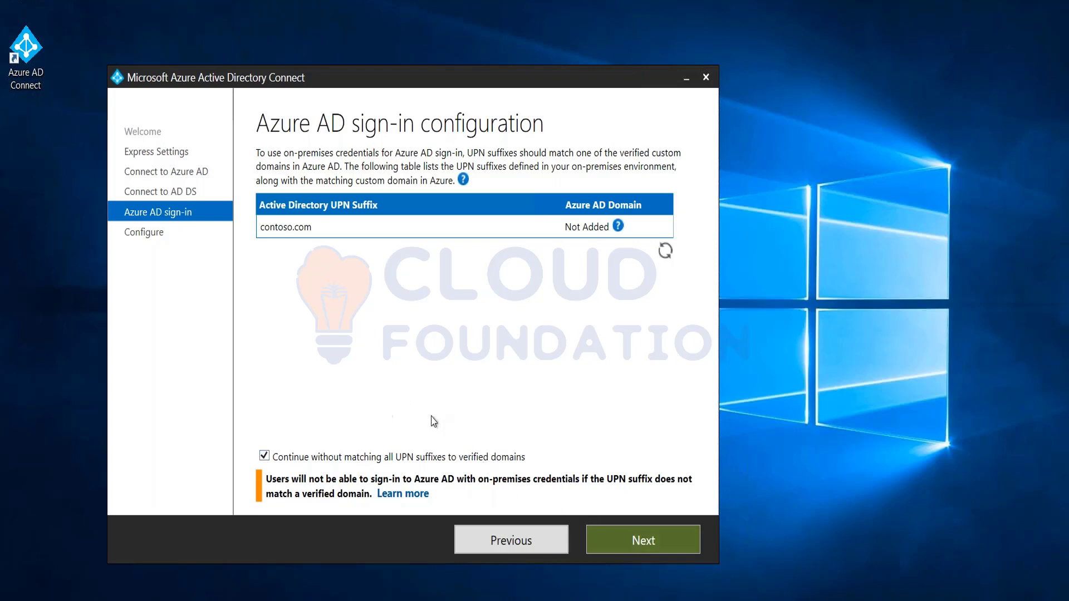
{"action": "left_click", "coordinate": [621, 539]}
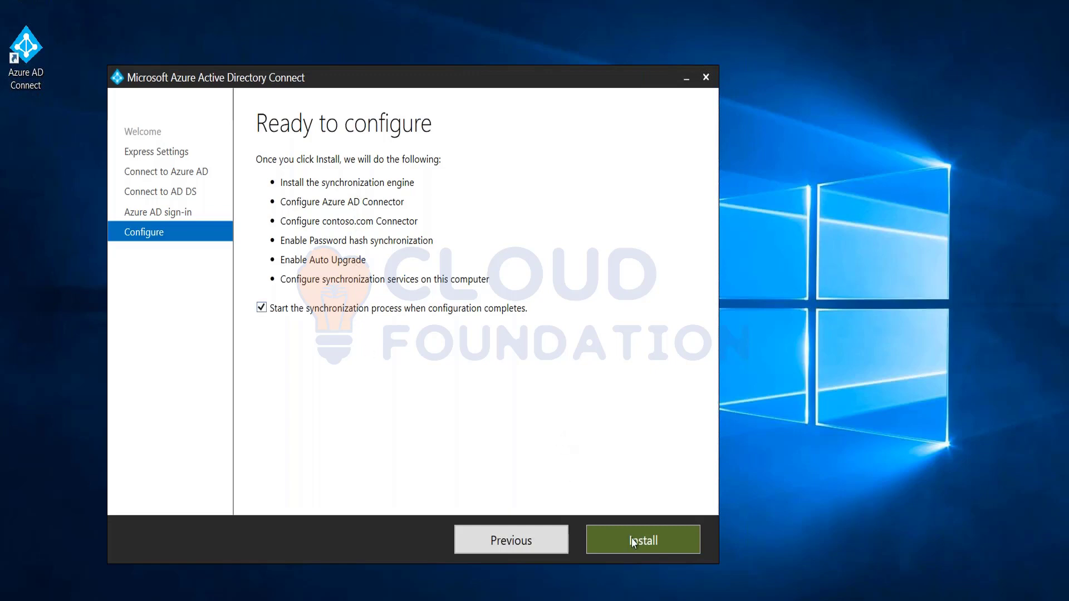
Click Install on Ready to configure, leaving Start the synchronization process checked
{"action": "left_click", "coordinate": [645, 544]}
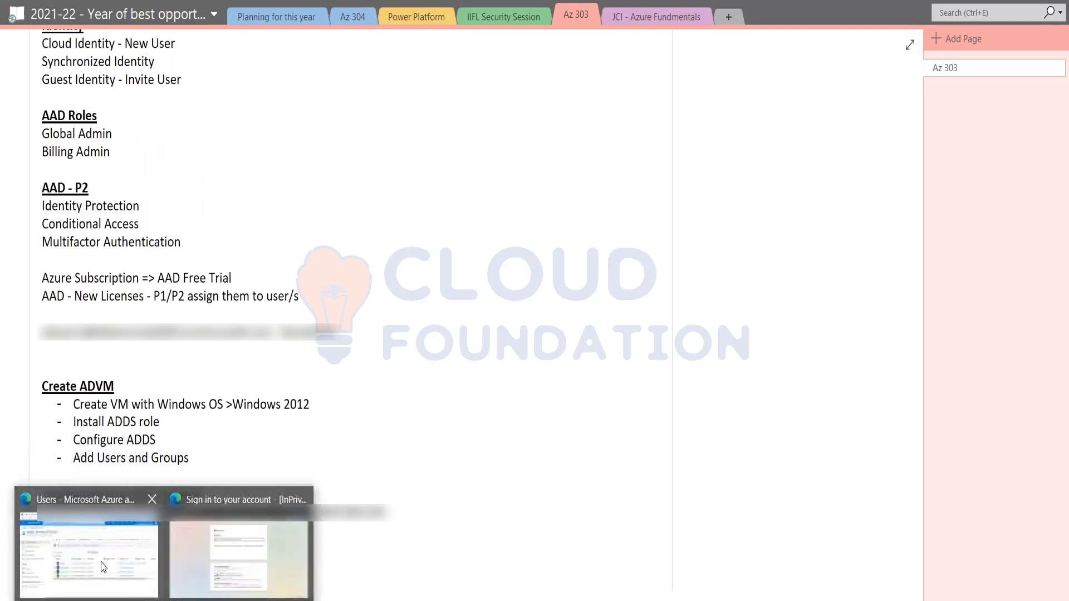
Glance at the Azure All users list, then resume the Pass-Through Authentication slide
{"action": "left_click", "coordinate": [89, 537]}
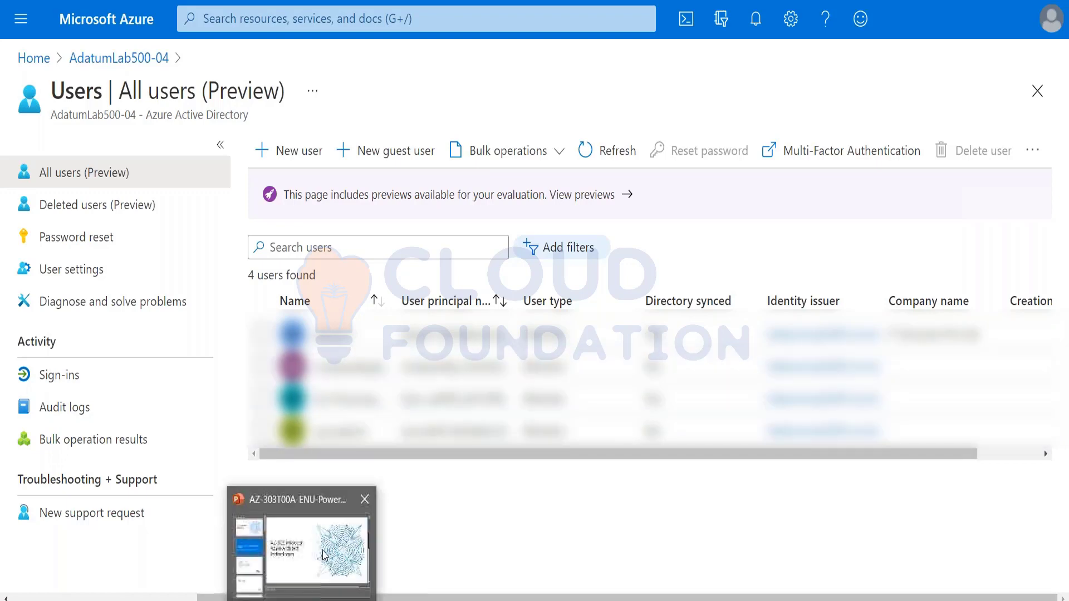
{"action": "left_click", "coordinate": [300, 538]}
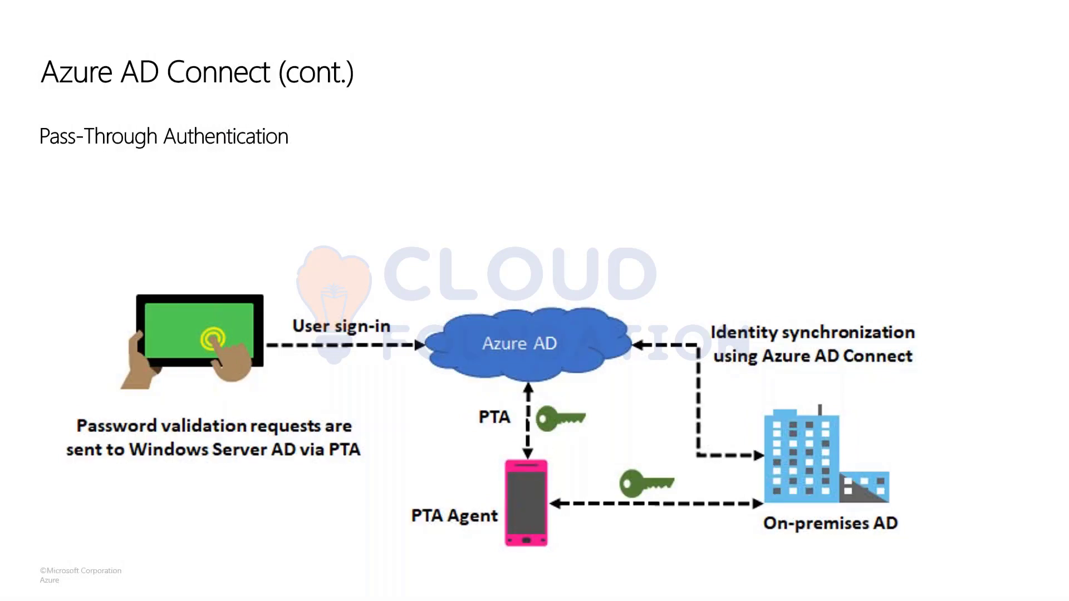
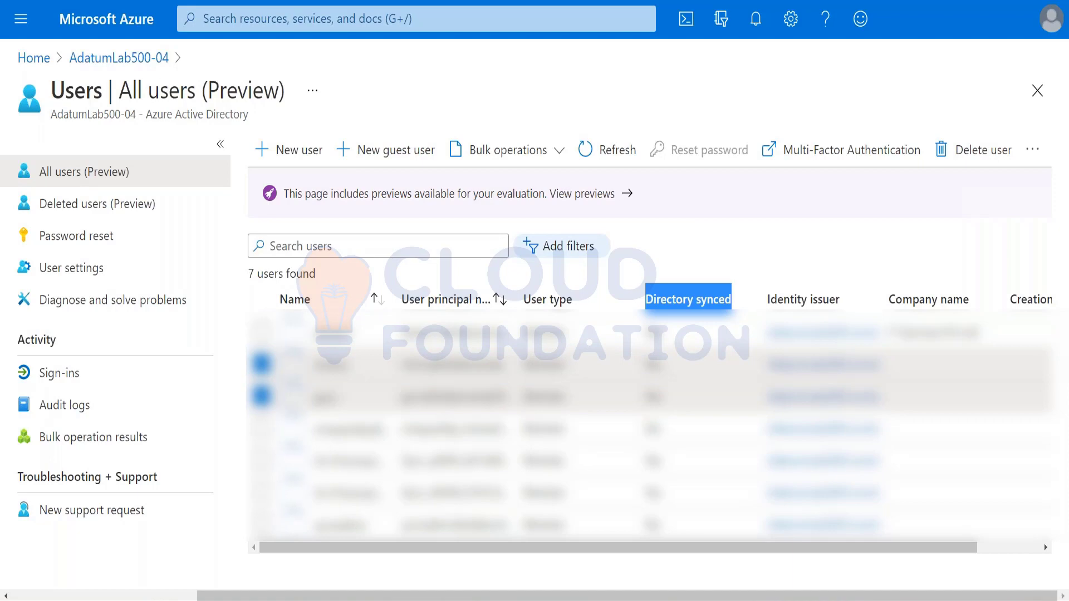
Review the synced groups, briefly selecting adgroup, then return to the AdatumLab500-04 overview
{"action": "left_click", "coordinate": [111, 64]}
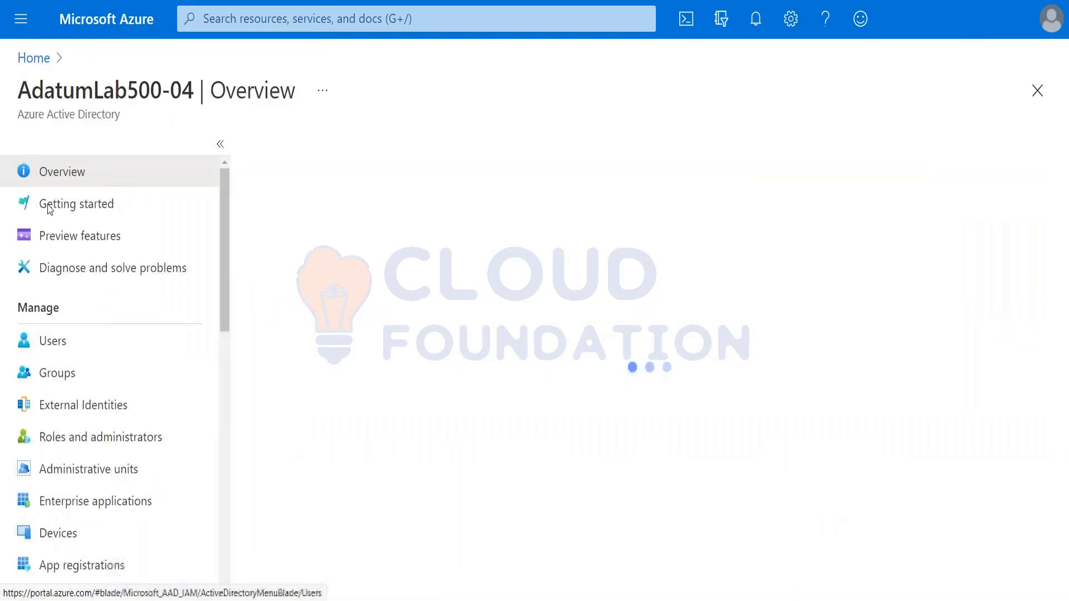
{"action": "left_click", "coordinate": [63, 375]}
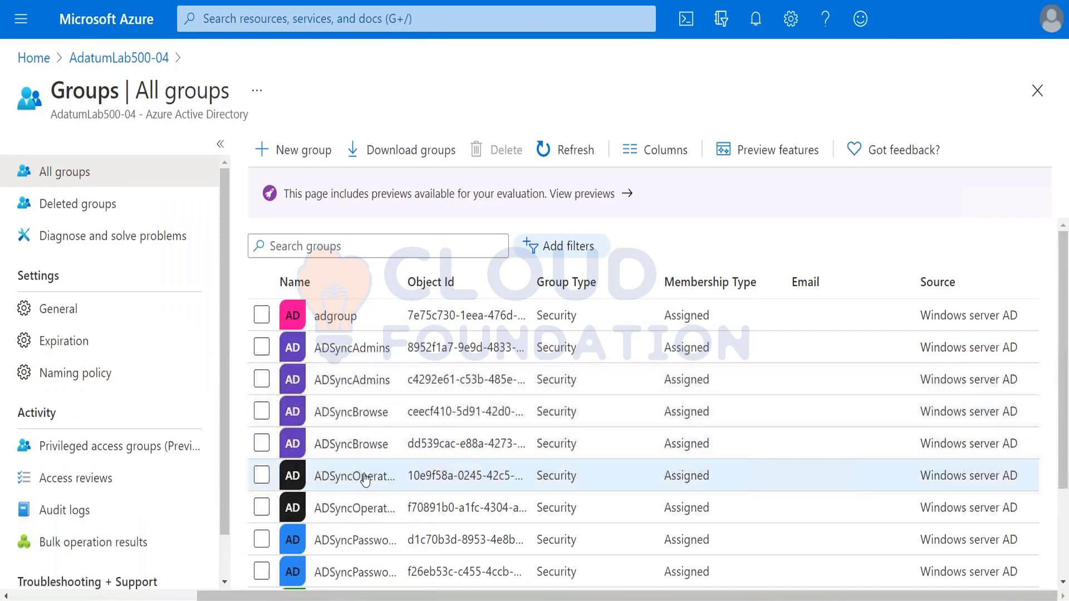
{"action": "scroll", "coordinate": [362, 477], "scroll_direction": "down", "scroll_amount": 2}
{"action": "scroll", "coordinate": [366, 480], "scroll_direction": "up", "scroll_amount": 2}
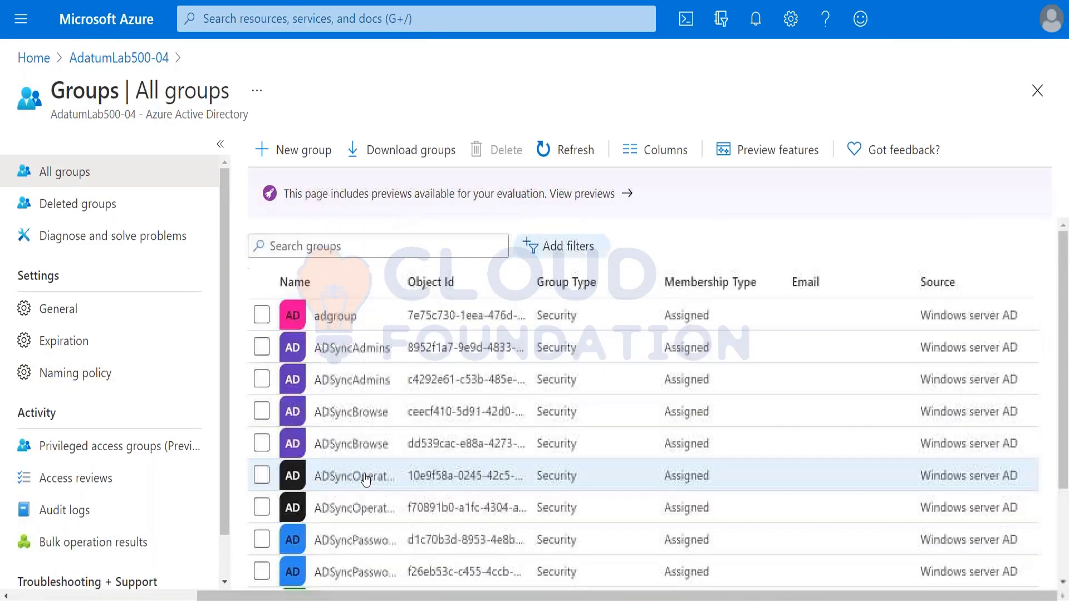
{"action": "left_click", "coordinate": [261, 315]}
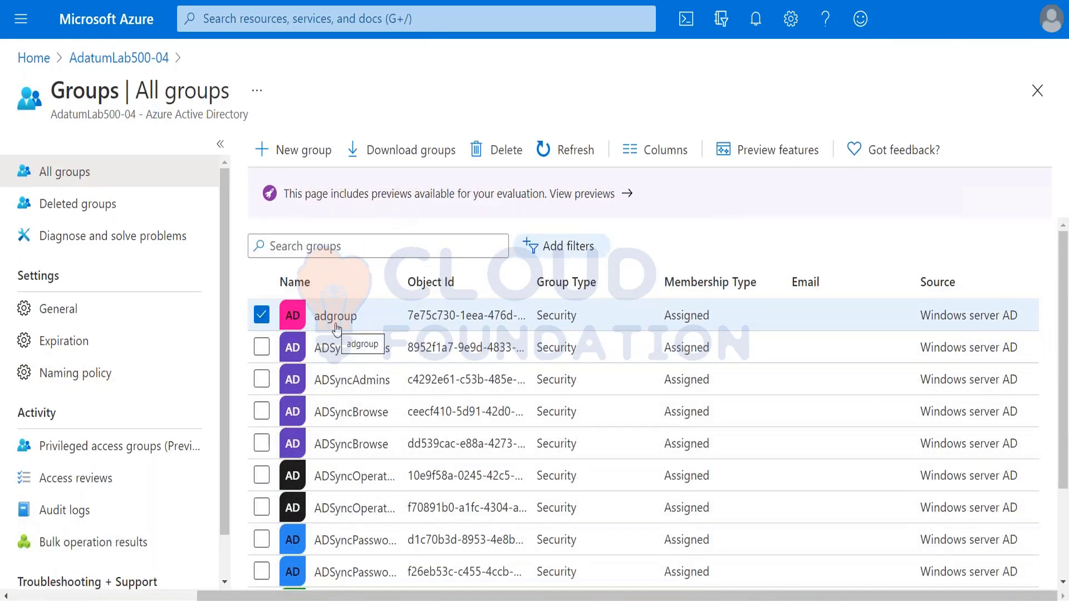
{"action": "left_click", "coordinate": [262, 316]}
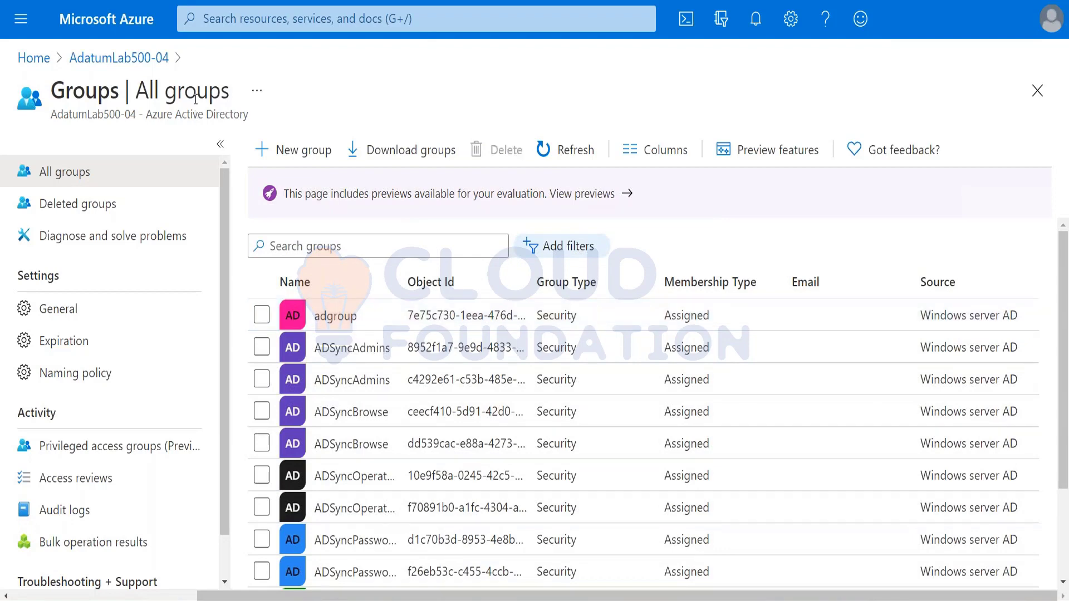
{"action": "left_click", "coordinate": [119, 58]}
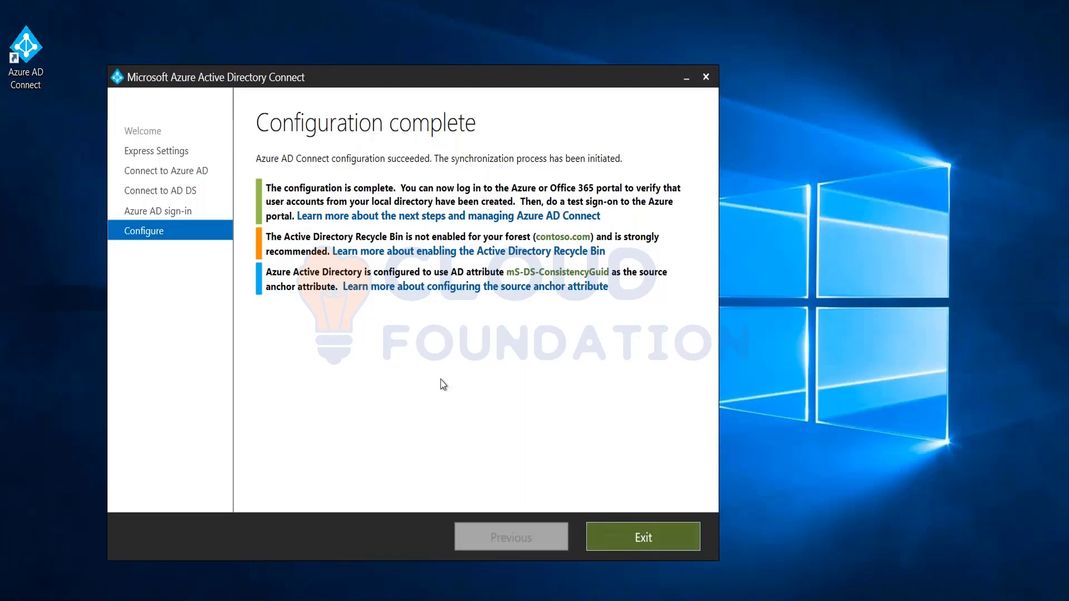
Exit the finished wizard, relaunch Azure AD Connect, and choose Customize synchronization options
{"action": "left_click", "coordinate": [652, 543]}
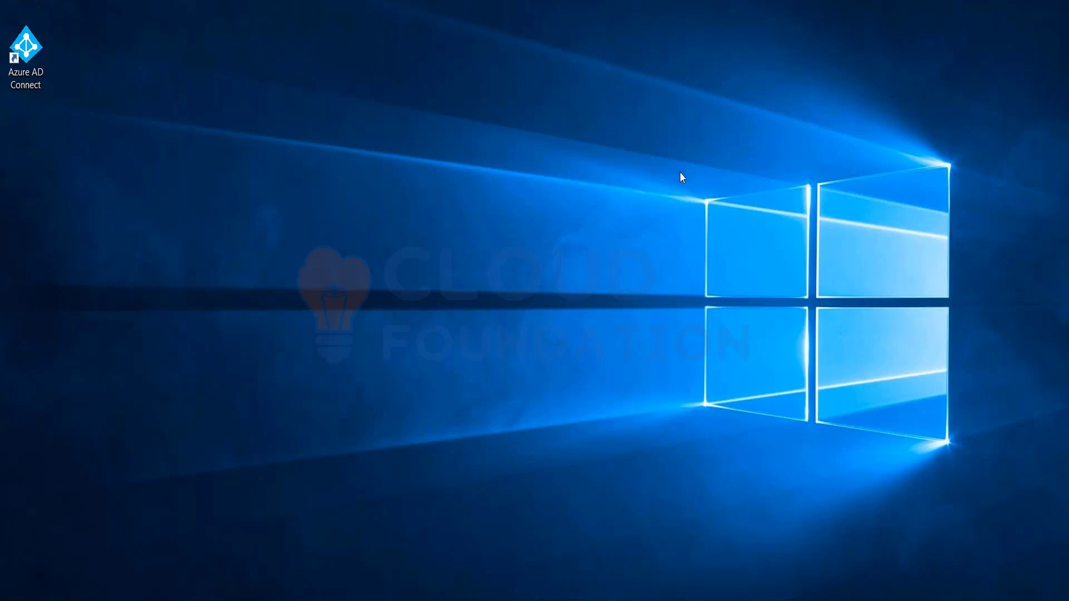
{"action": "double_click", "coordinate": [27, 53]}
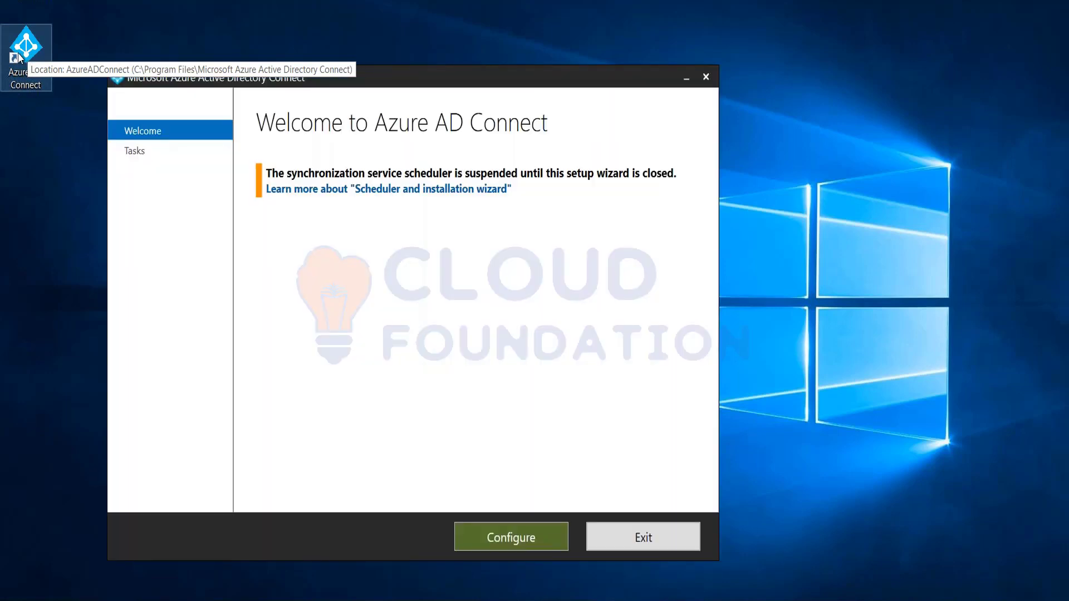
{"action": "left_click", "coordinate": [540, 546]}
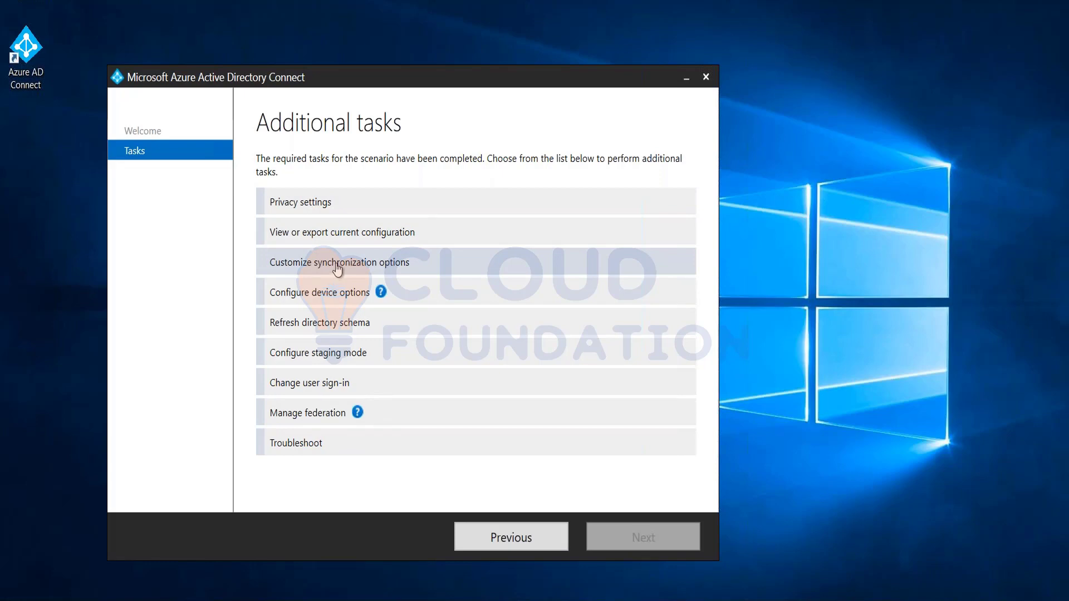
{"action": "left_click", "coordinate": [338, 269]}
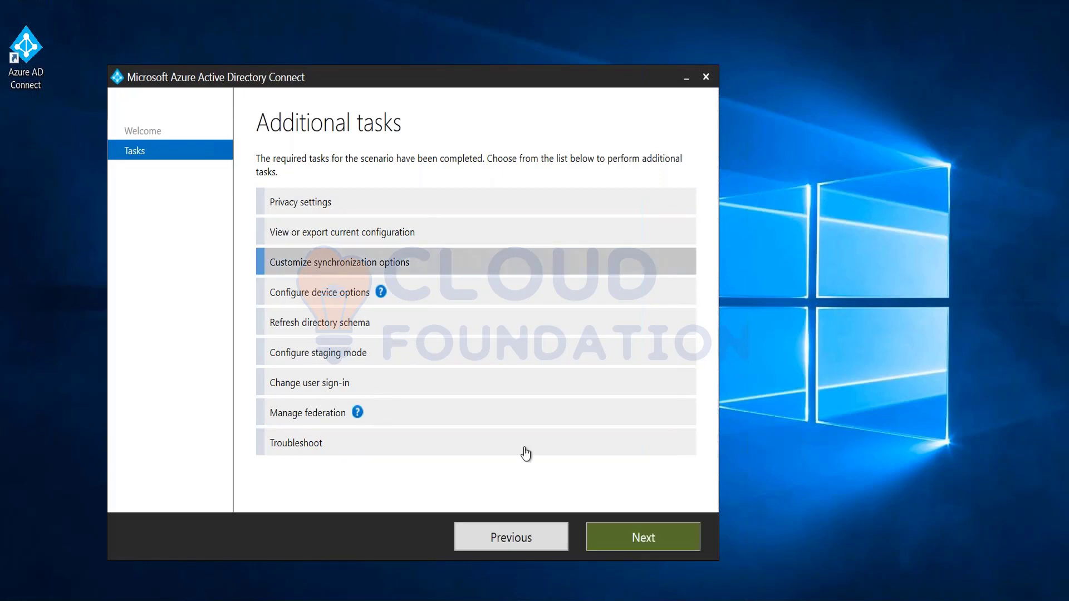
{"action": "left_click", "coordinate": [645, 550]}
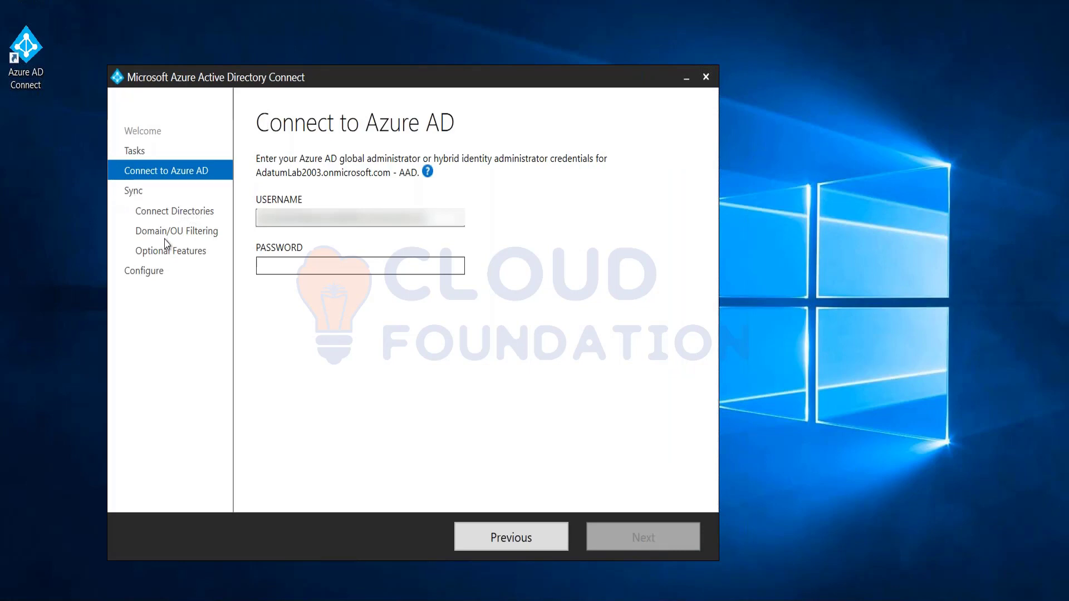
Paste a password from the OneNote notes into the Password box, then clear the wrong entry
{"action": "left_click", "coordinate": [350, 266]}
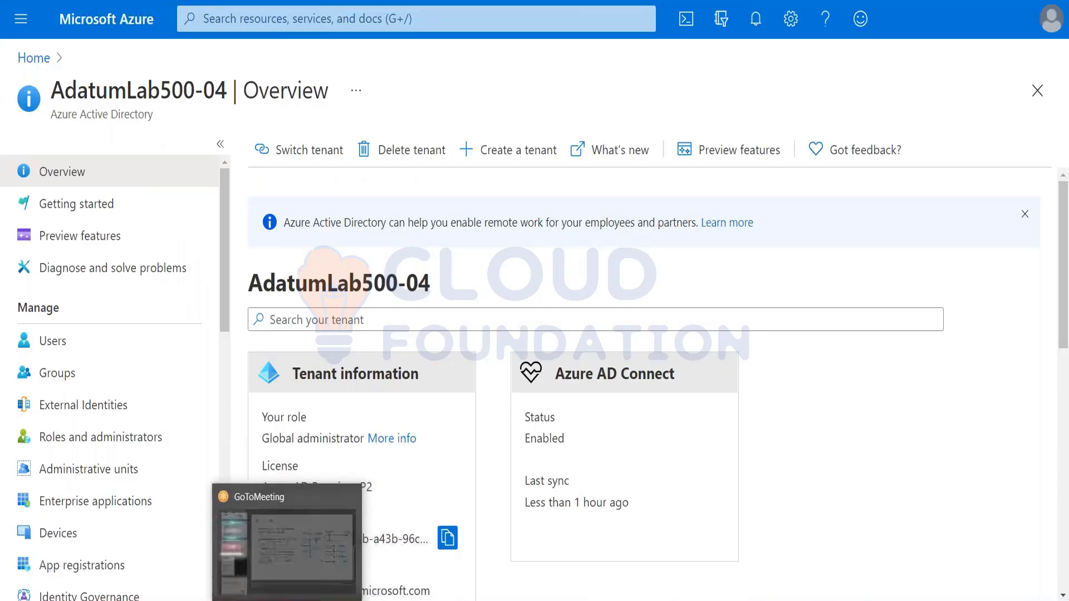
{"action": "left_click", "coordinate": [233, 574]}
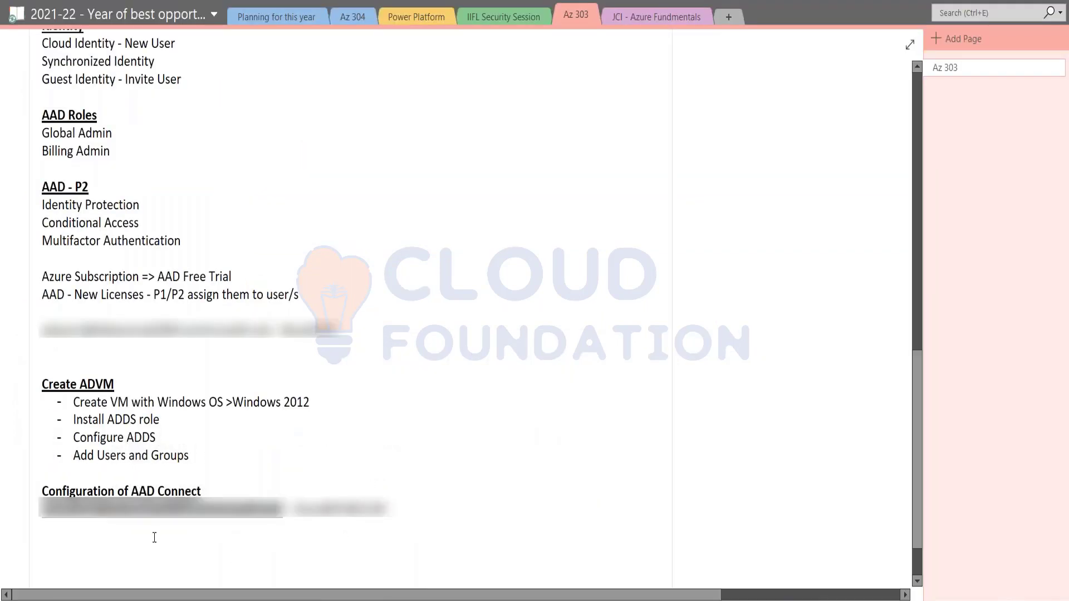
{"action": "key", "text": "alt+Tab"}
{"action": "key", "text": "alt+Tab"}
{"action": "key", "text": "alt+Tab"}
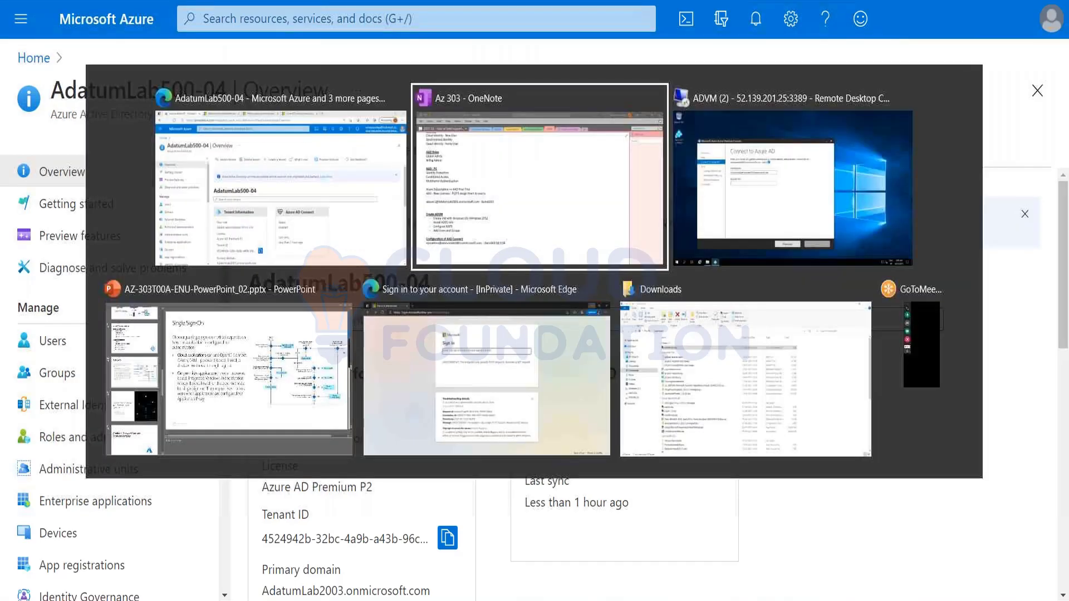
{"action": "key", "text": "ctrl+v"}
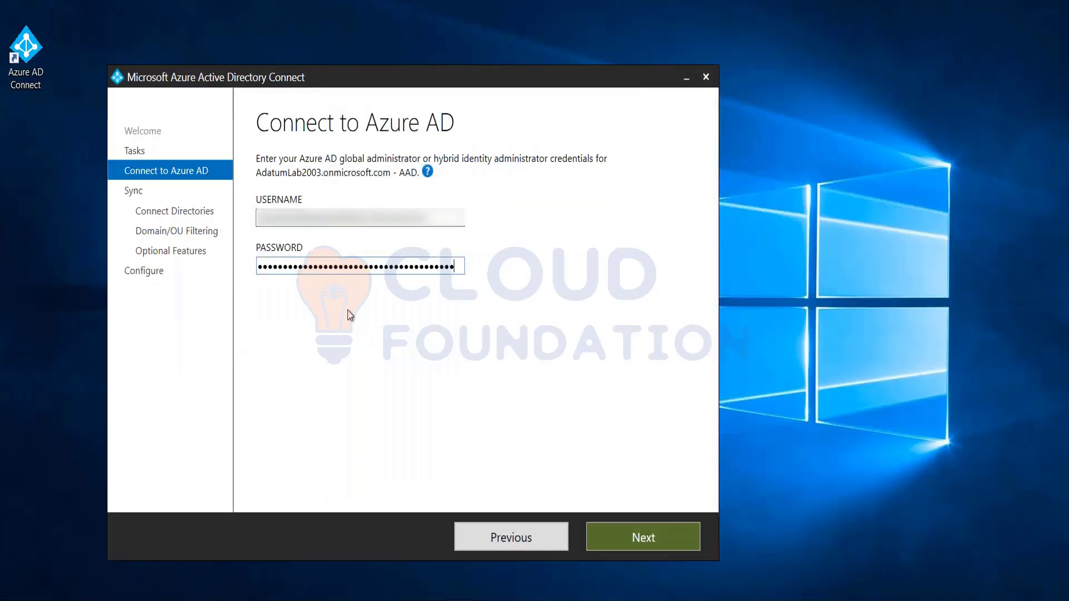
{"action": "key", "text": "ctrl+a"}
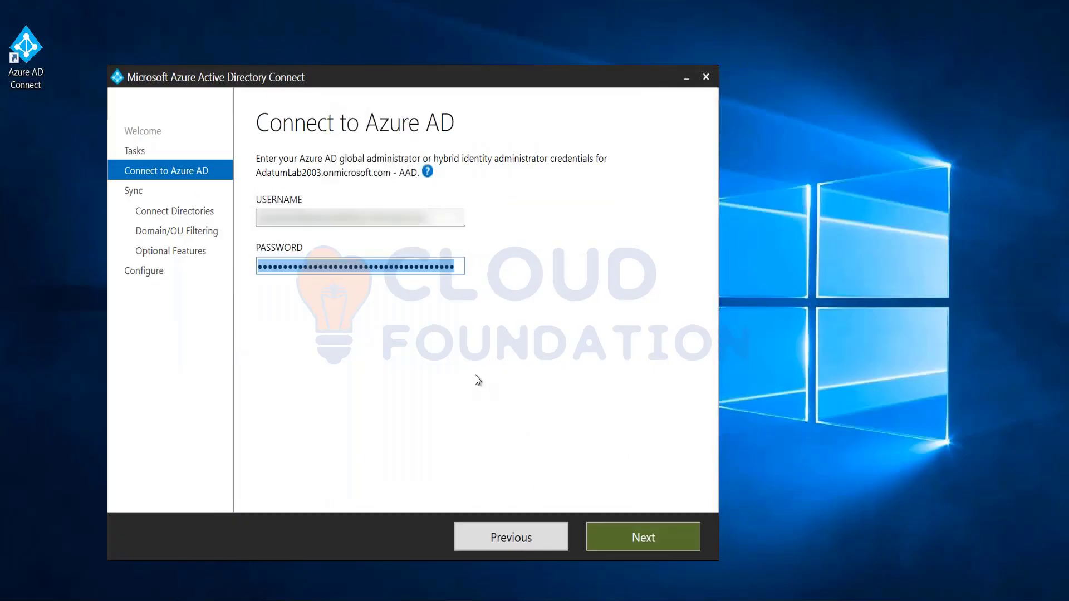
{"action": "key", "text": "BackSpace"}
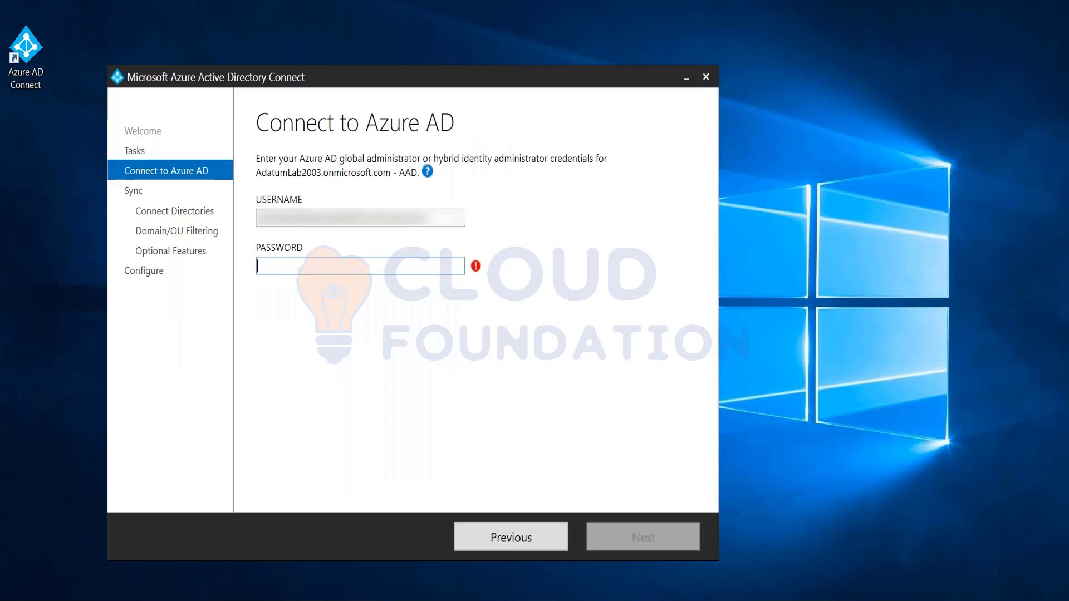
Copy the correct admin password from the notes, paste it, and connect to Azure AD
{"action": "key", "text": "alt+Tab"}
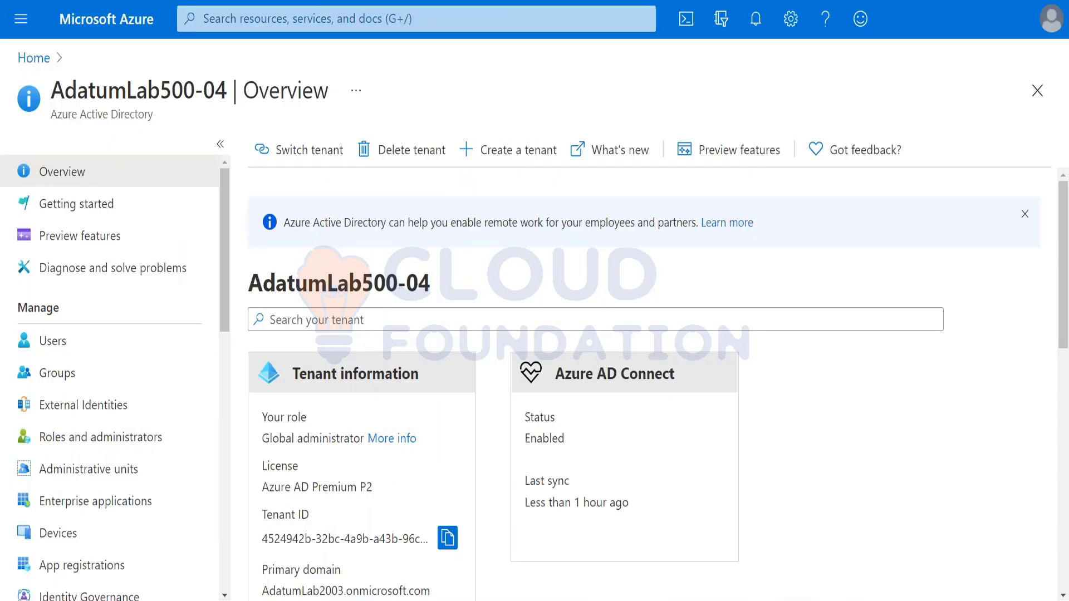
{"action": "key", "text": "alt+Tab"}
{"action": "scroll", "coordinate": [217, 563], "scroll_direction": "down", "scroll_amount": 1}
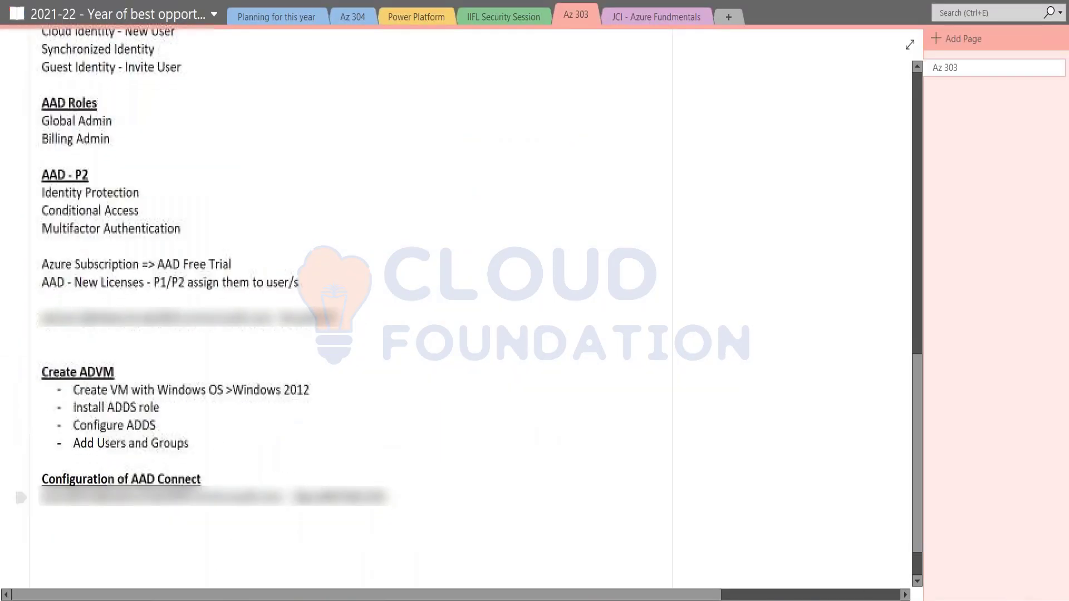
{"action": "left_click_drag", "start_coordinate": [290, 497], "coordinate": [393, 504]}
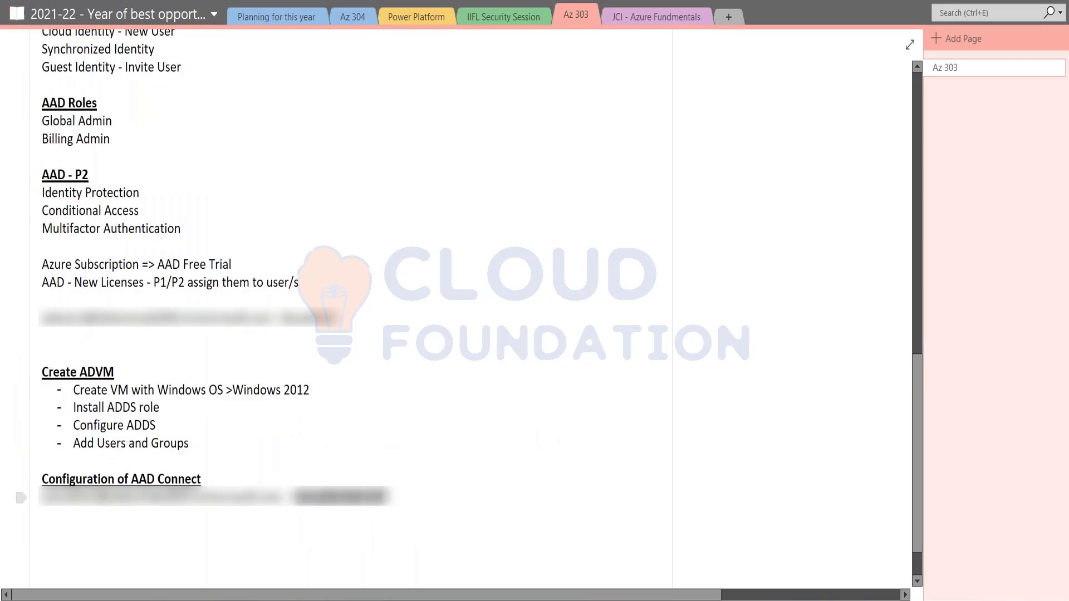
{"action": "key", "text": "alt+Tab"}
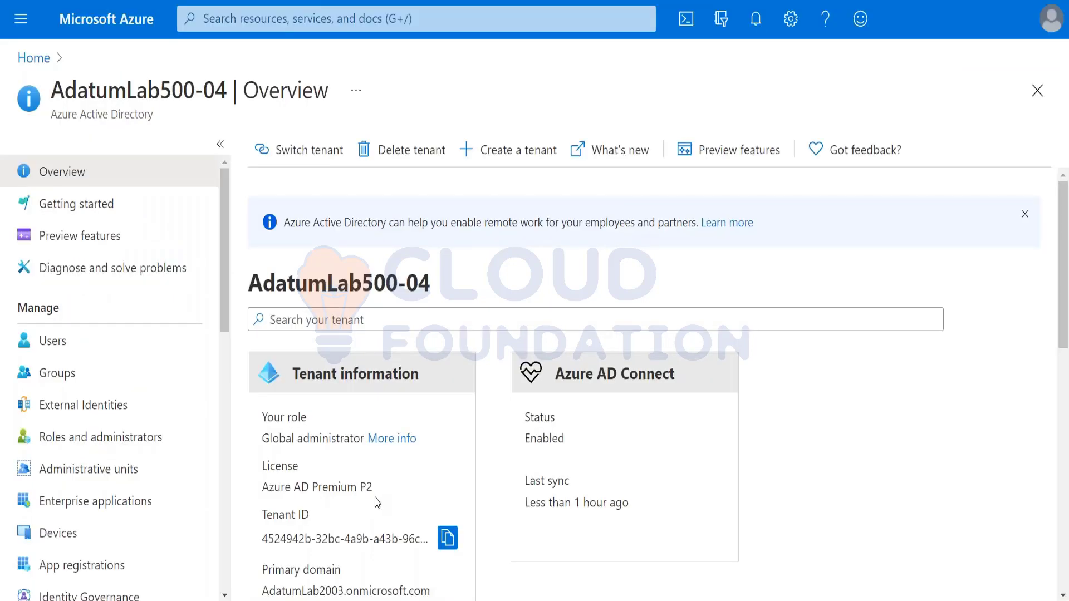
{"action": "key", "text": "alt+Tab"}
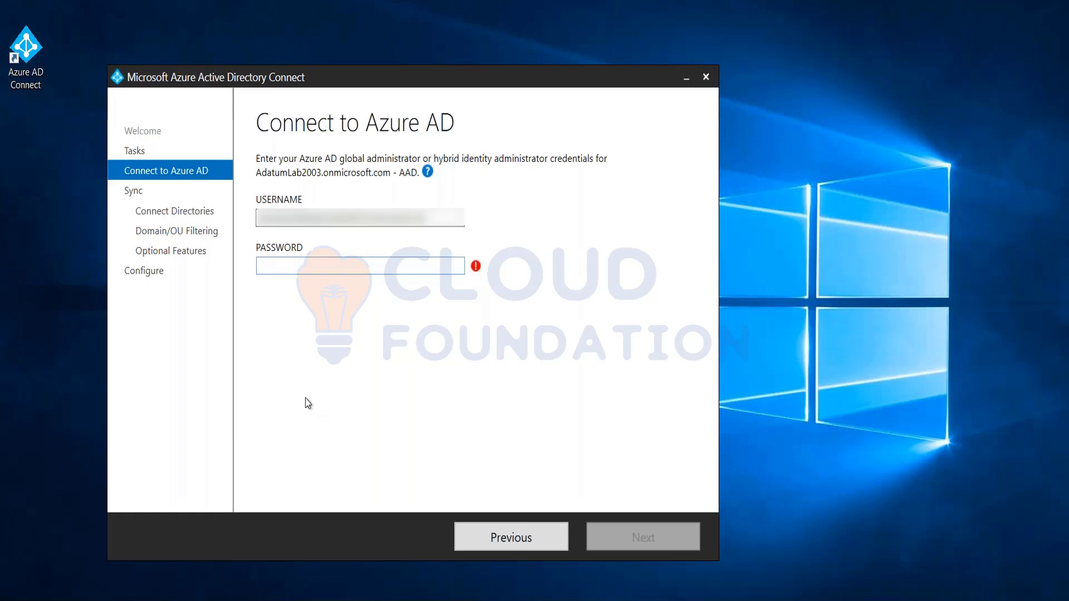
{"action": "key", "text": "ctrl+v"}
{"action": "left_click", "coordinate": [608, 539]}
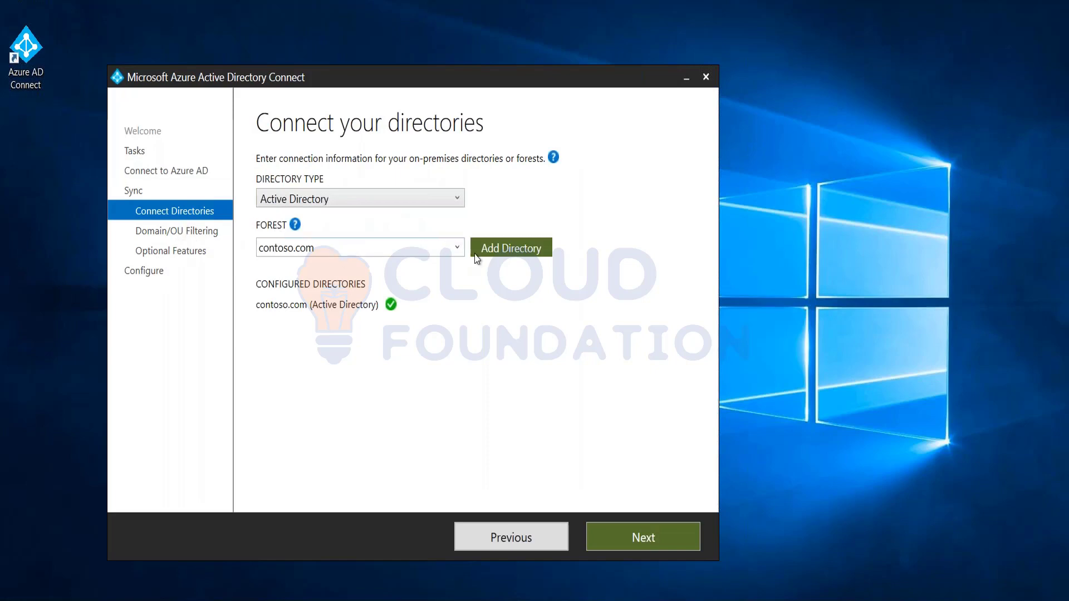
Keep contoso.com as the forest, check its Users OU in OU filtering, and continue
{"action": "left_click", "coordinate": [458, 247]}
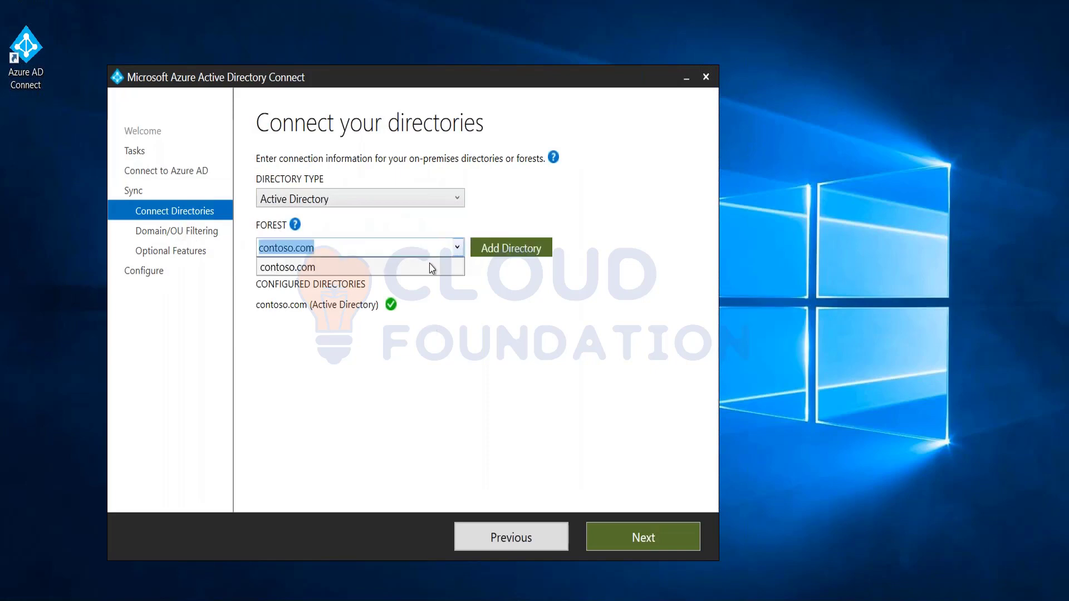
{"action": "left_click", "coordinate": [375, 306]}
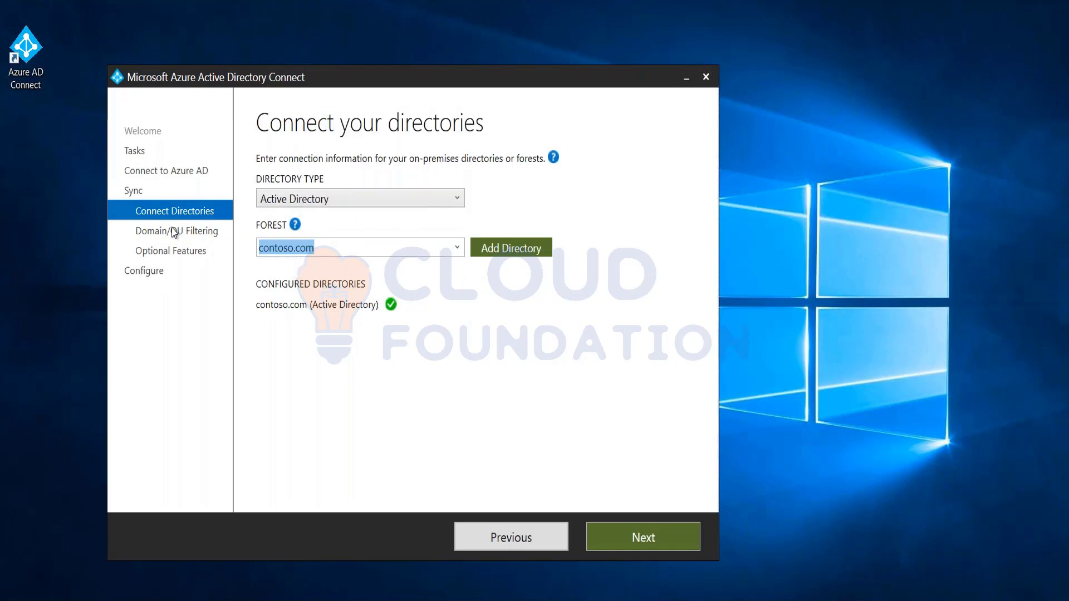
{"action": "left_click", "coordinate": [668, 536]}
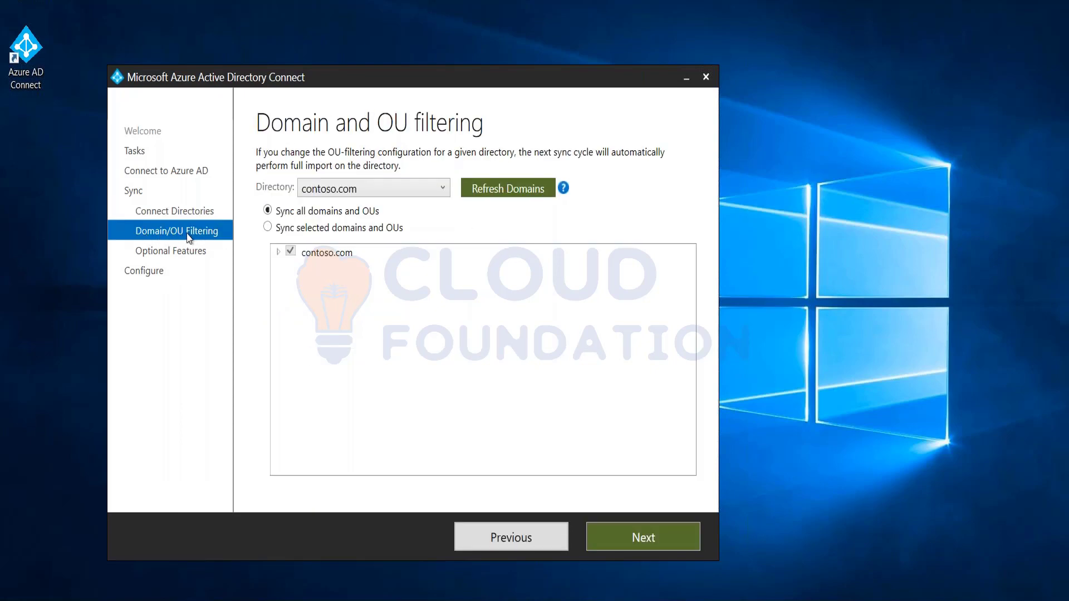
{"action": "left_click", "coordinate": [278, 253]}
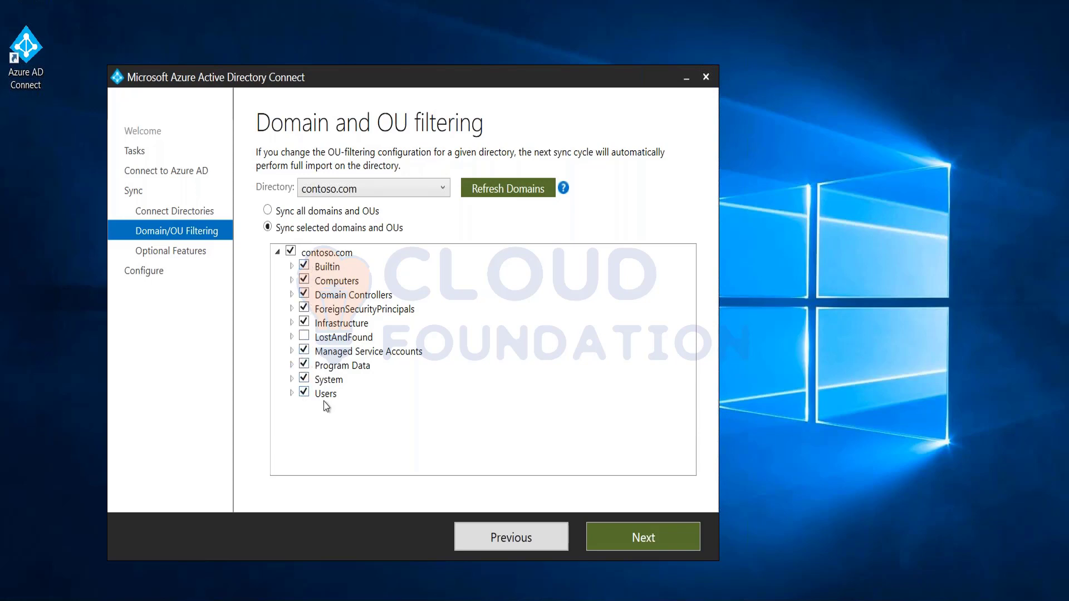
{"action": "left_click", "coordinate": [292, 394]}
{"action": "left_click", "coordinate": [661, 536]}
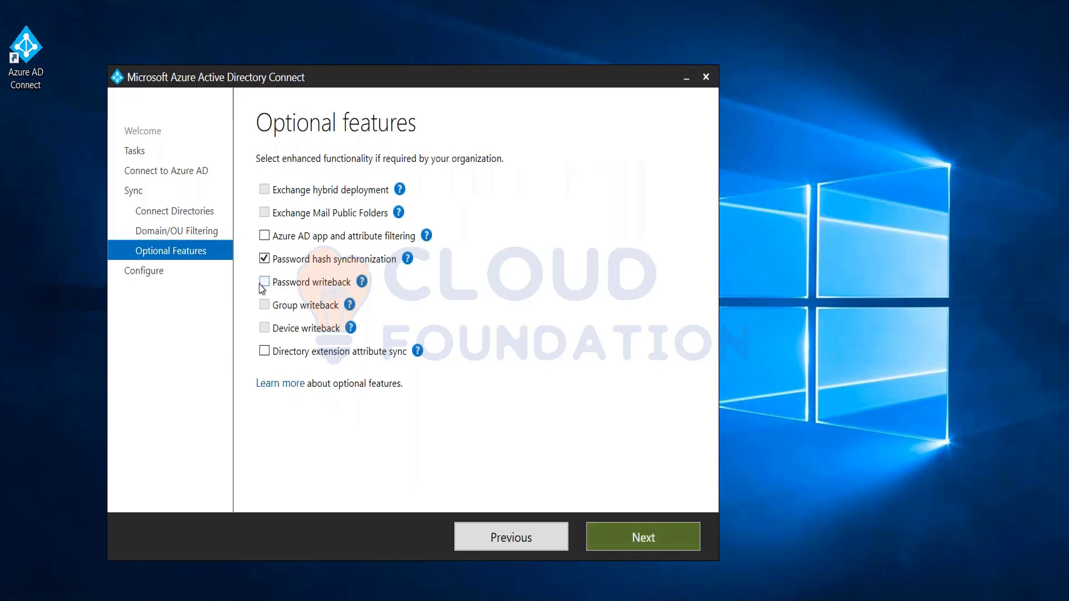
Enable Password writeback alongside Password hash synchronization and continue to Ready to configure
{"action": "mouse_move", "coordinate": [362, 281]}
{"action": "mouse_move", "coordinate": [356, 312]}
{"action": "left_click", "coordinate": [633, 539]}
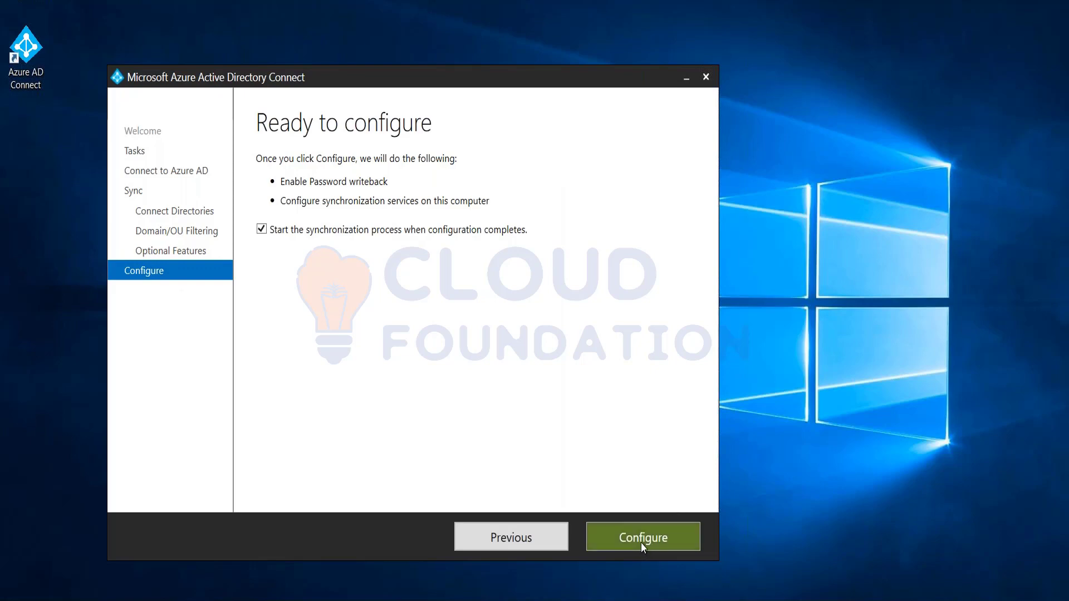
Apply the configuration with synchronization starting, then exit once configuration completes
{"action": "left_click", "coordinate": [641, 544]}
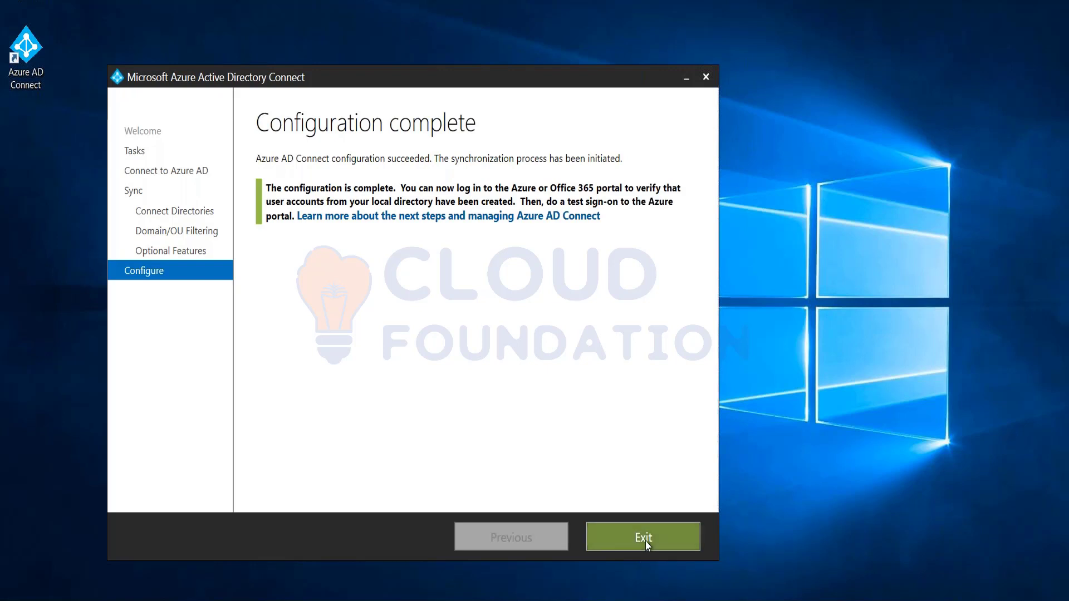
{"action": "left_click", "coordinate": [646, 540]}
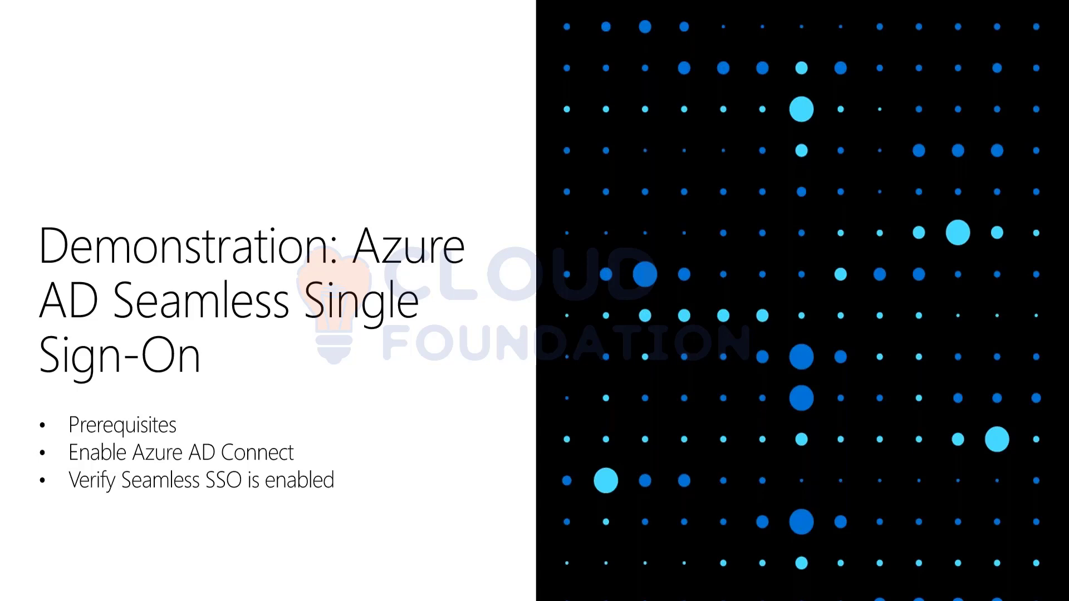
Leave the slideshow for normal view on slide 13, the Seamless SSO demonstration
{"action": "key", "text": "Escape"}
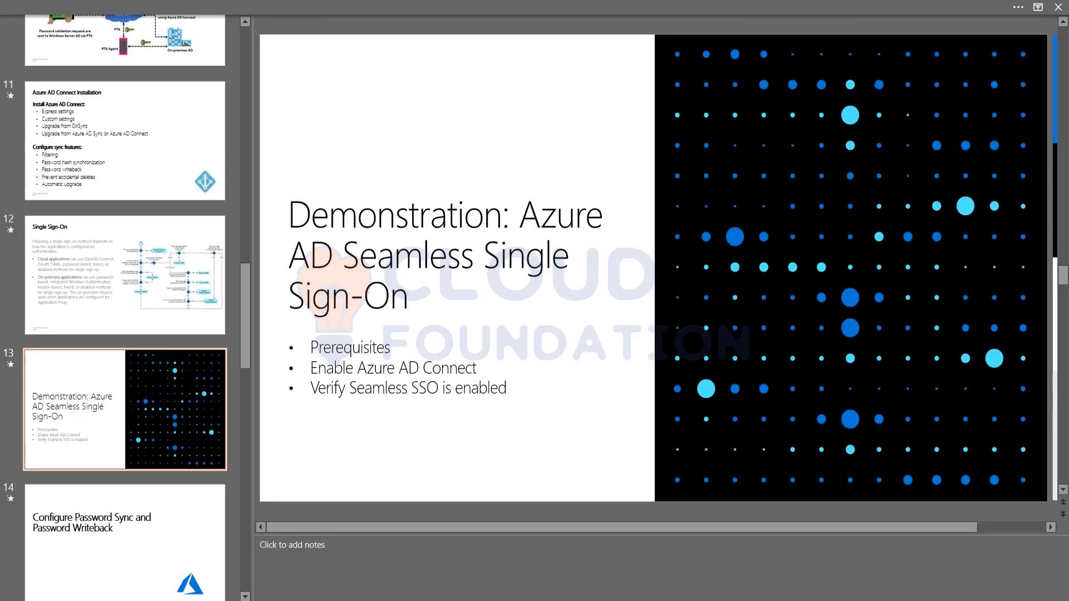
{"action": "mouse_move", "coordinate": [336, 600]}
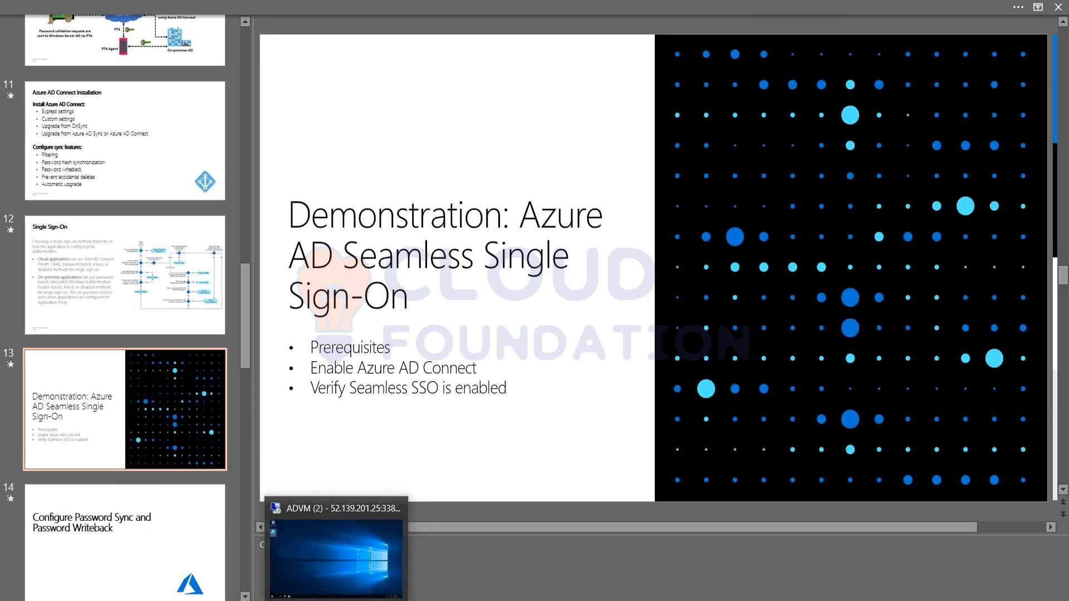
Close the errored sign-in window, load portal.azure.com privately, and return to the admin window
{"action": "mouse_move", "coordinate": [169, 600]}
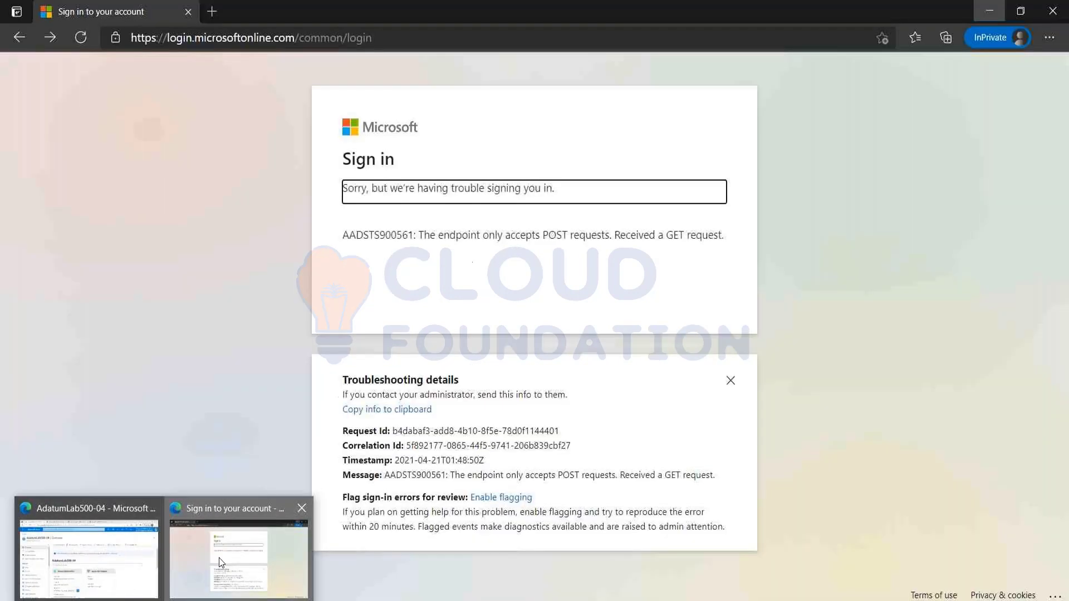
{"action": "left_click", "coordinate": [238, 549]}
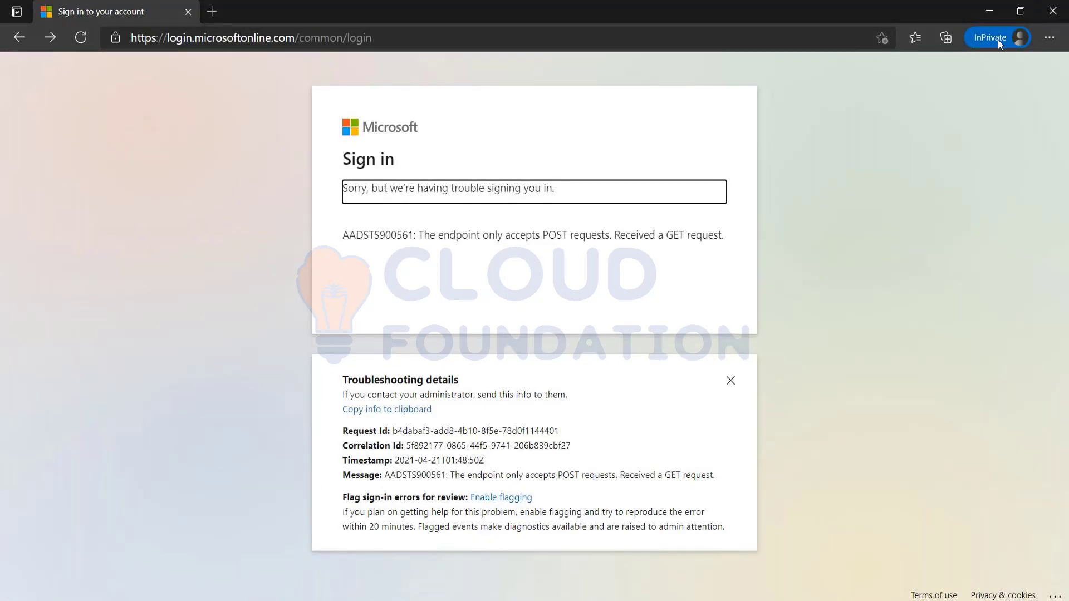
{"action": "left_click", "coordinate": [1053, 10]}
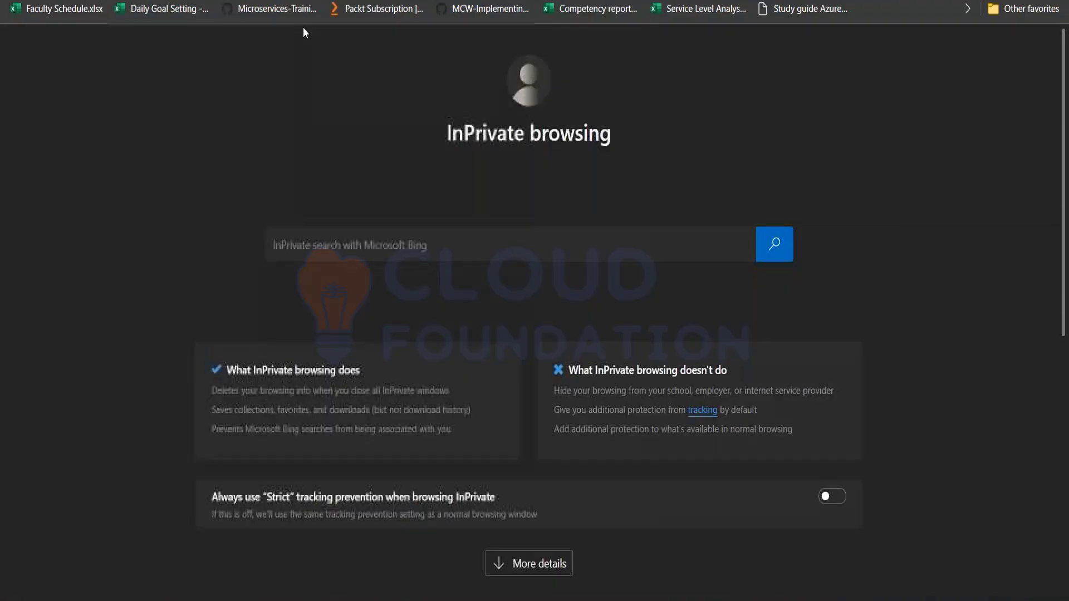
{"action": "type", "text": "portal.azure.com"}
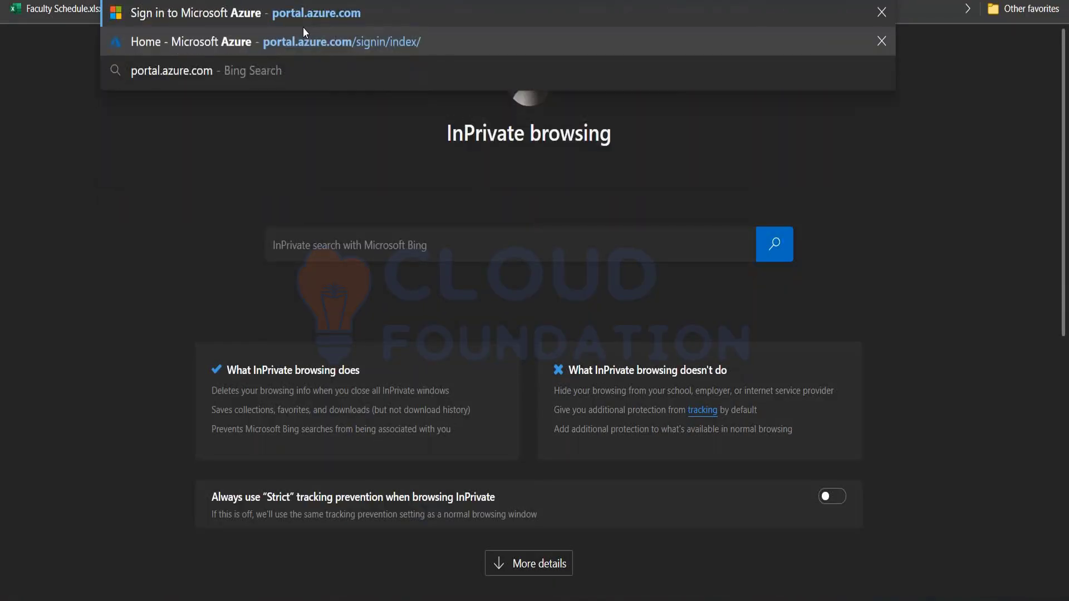
{"action": "key", "text": "Return"}
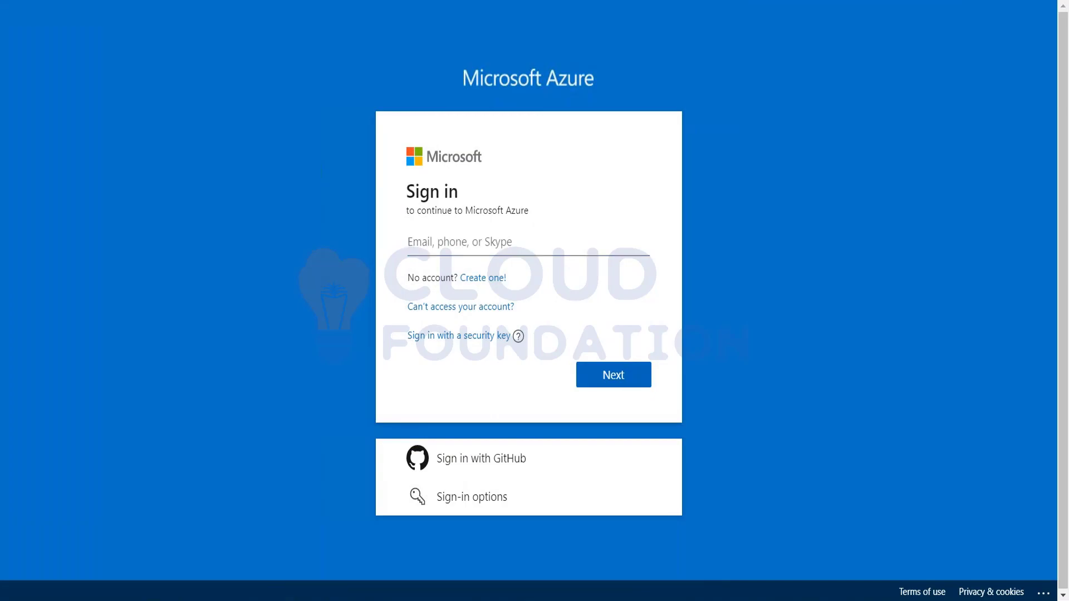
{"action": "left_click", "coordinate": [84, 543]}
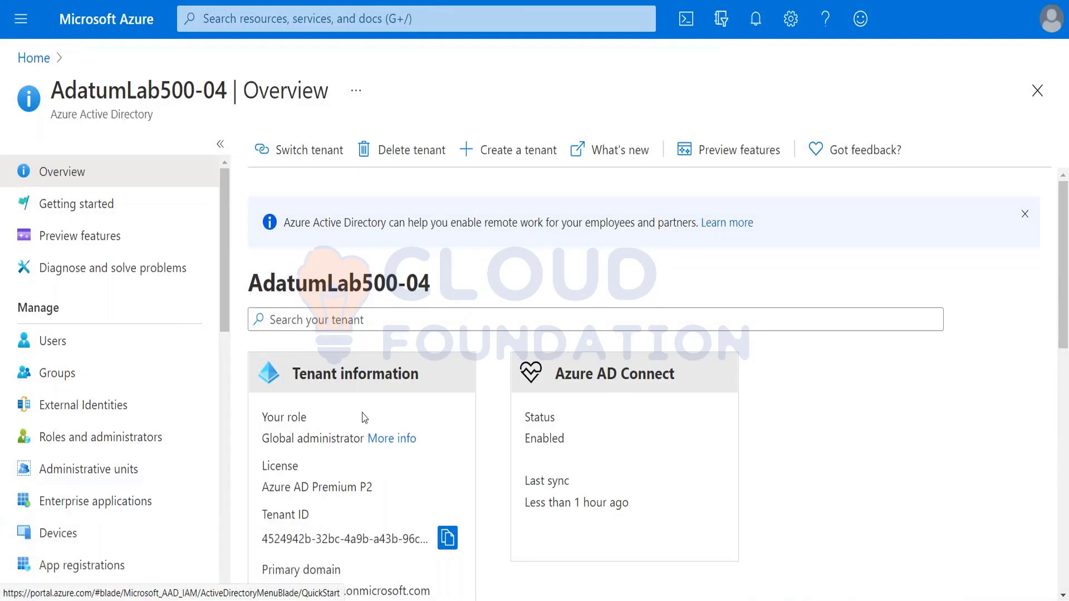
Copy user guru's user principal name from its profile into the sign-in field
{"action": "left_click", "coordinate": [54, 338]}
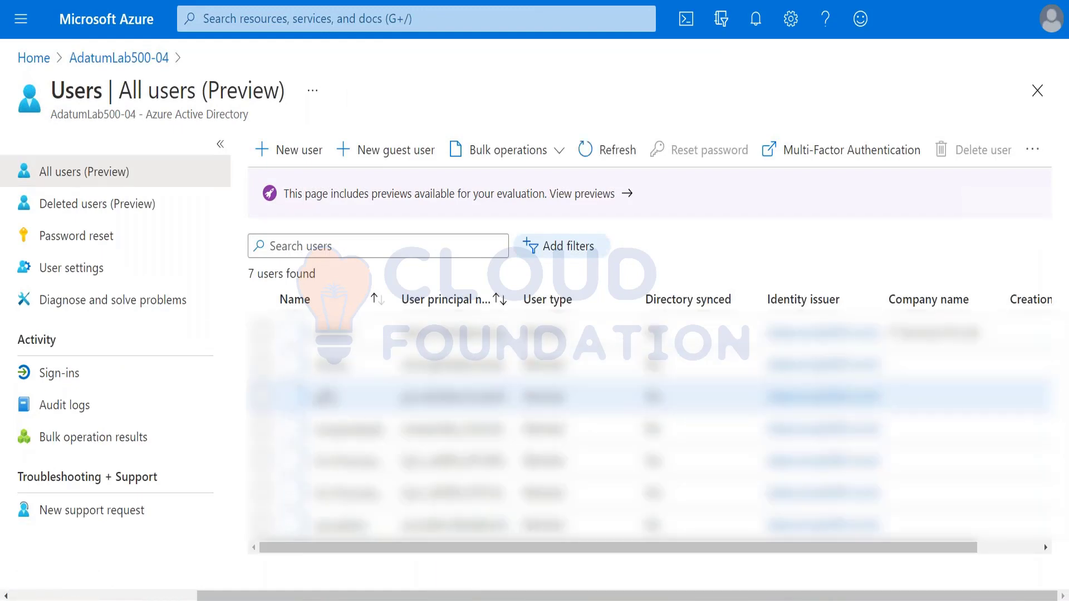
{"action": "left_click", "coordinate": [342, 410]}
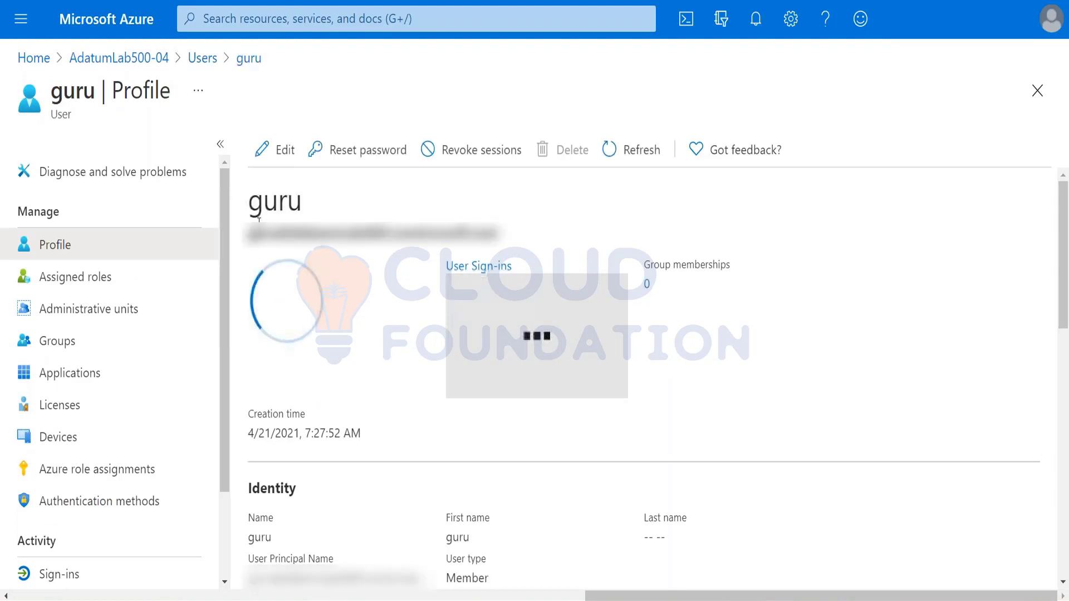
{"action": "triple_click", "coordinate": [528, 239]}
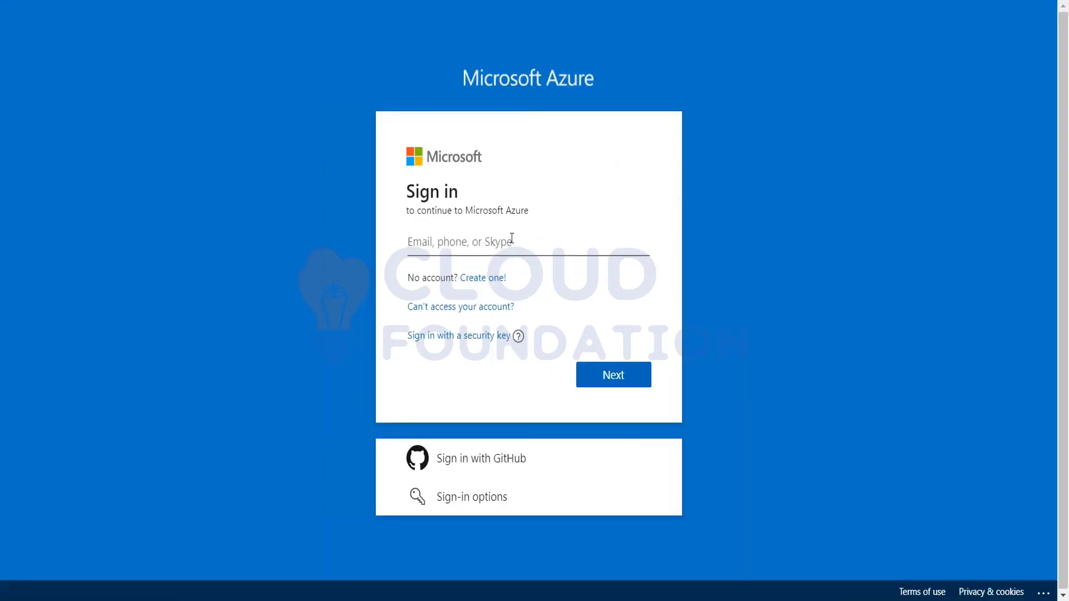
{"action": "left_click", "coordinate": [511, 241]}
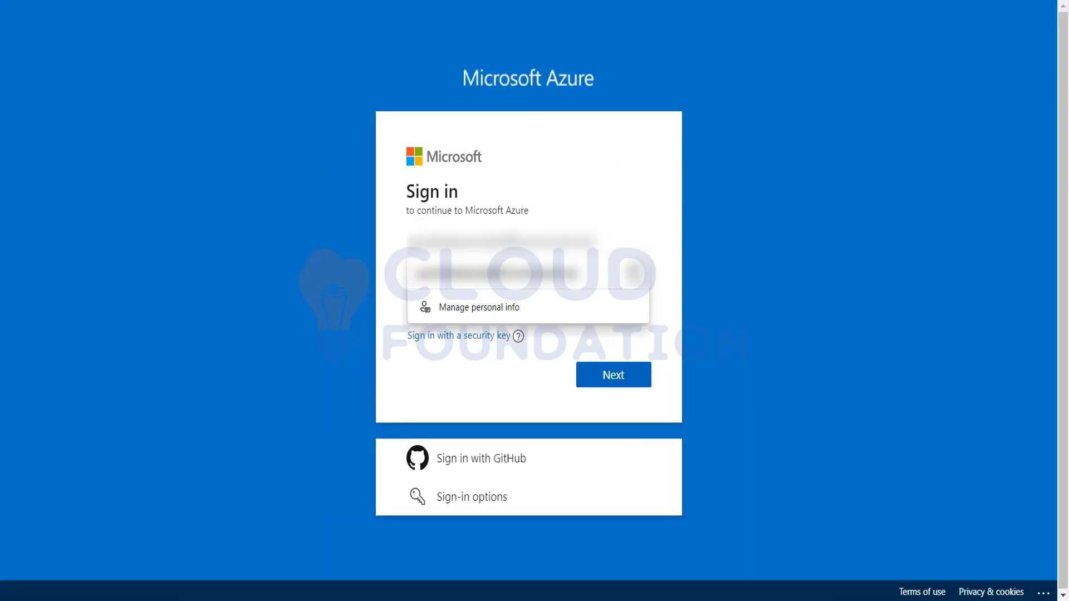
Sign in as guru with the user's password, skip security info setup, and stay signed in
{"action": "left_click", "coordinate": [615, 378]}
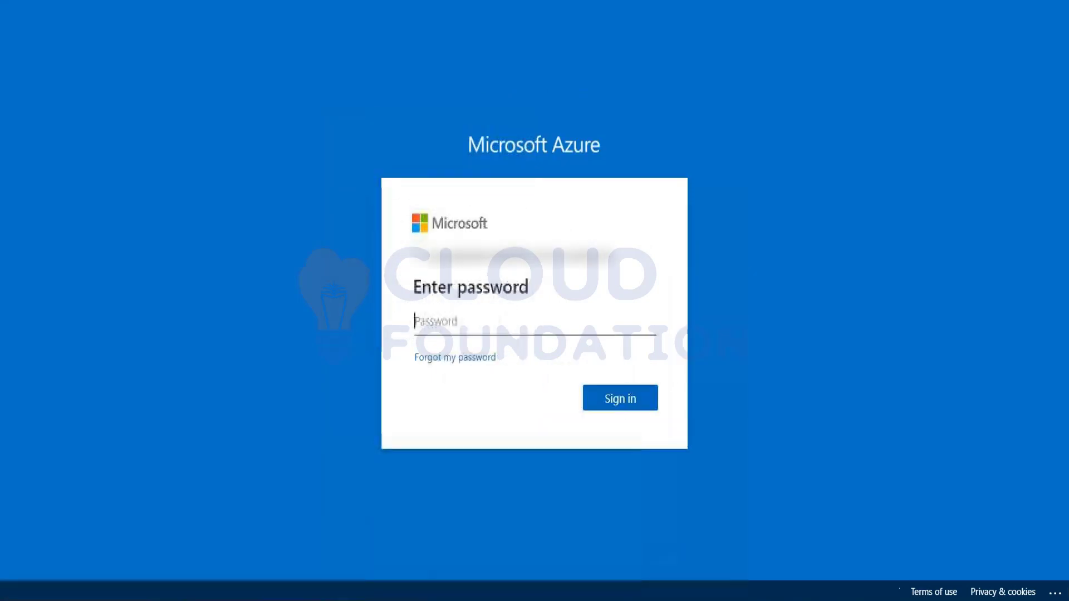
{"action": "type", "text": "********"}
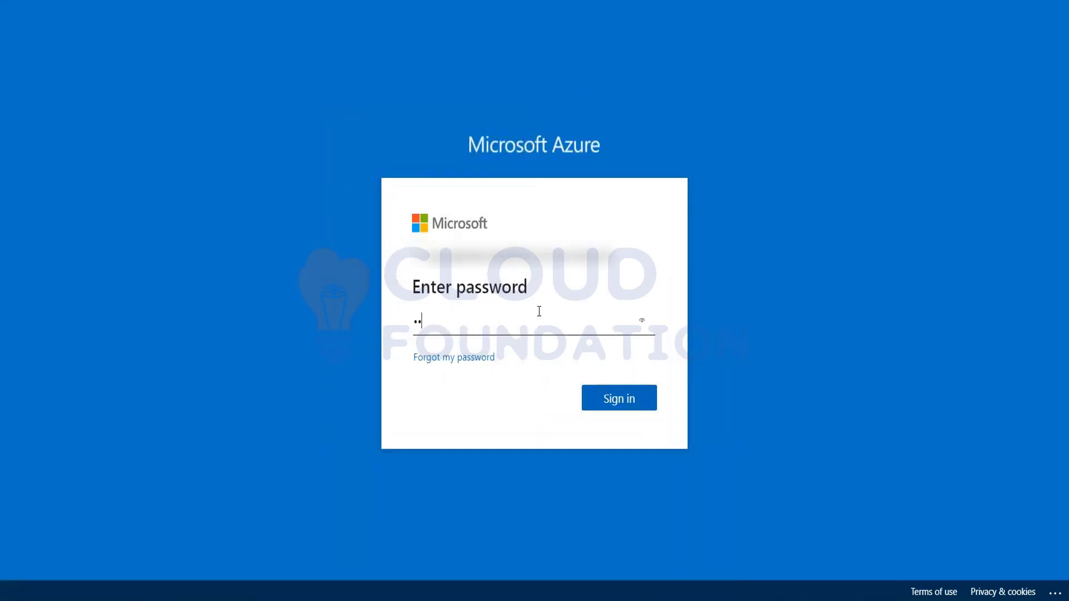
{"action": "type", "text": "*****"}
{"action": "left_click", "coordinate": [619, 400]}
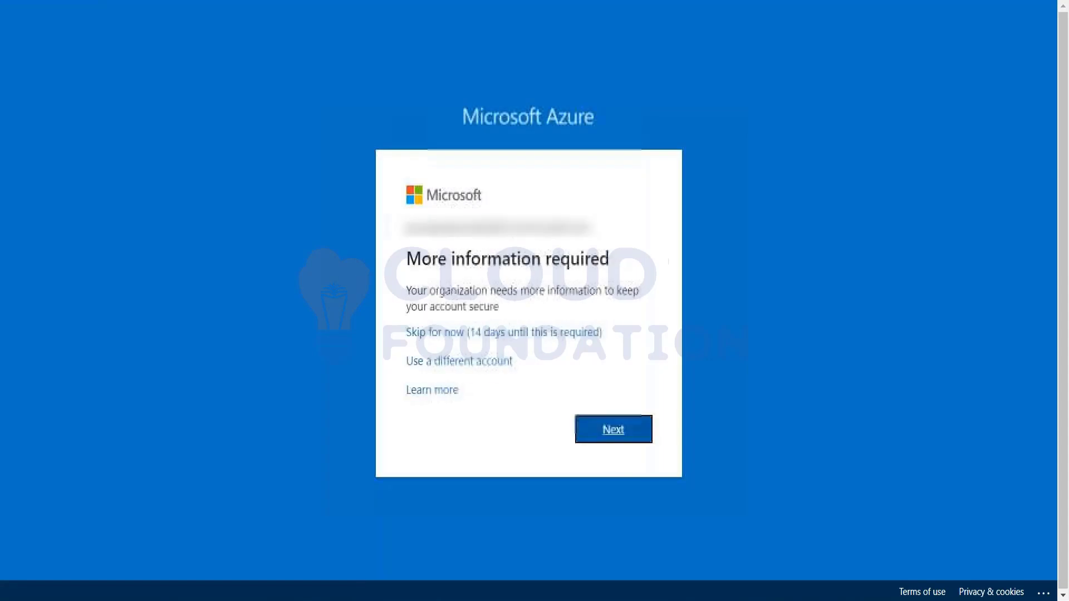
{"action": "left_click", "coordinate": [518, 334]}
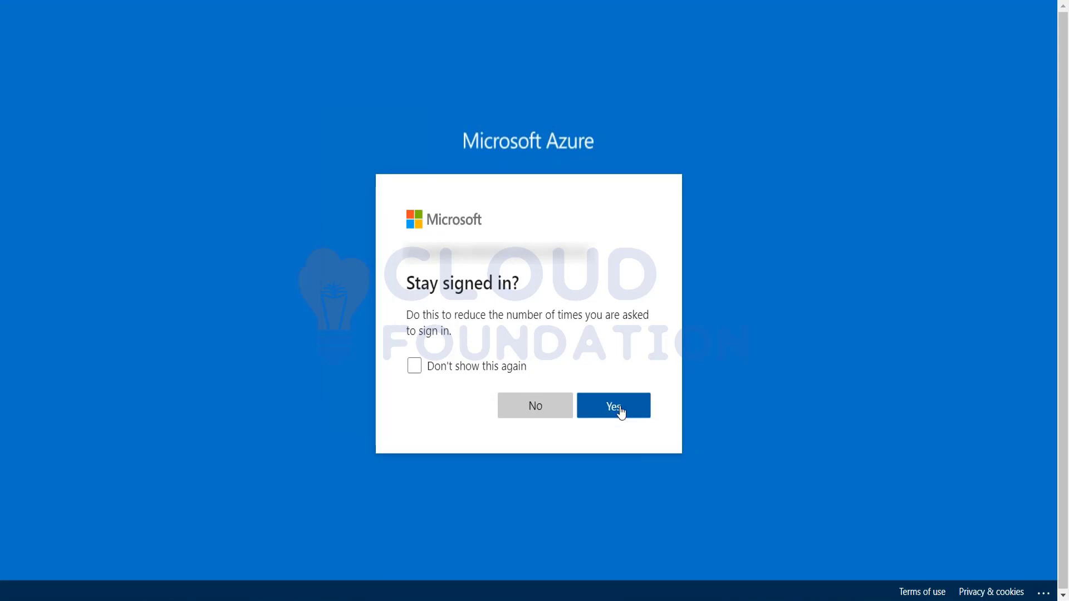
{"action": "left_click", "coordinate": [613, 406]}
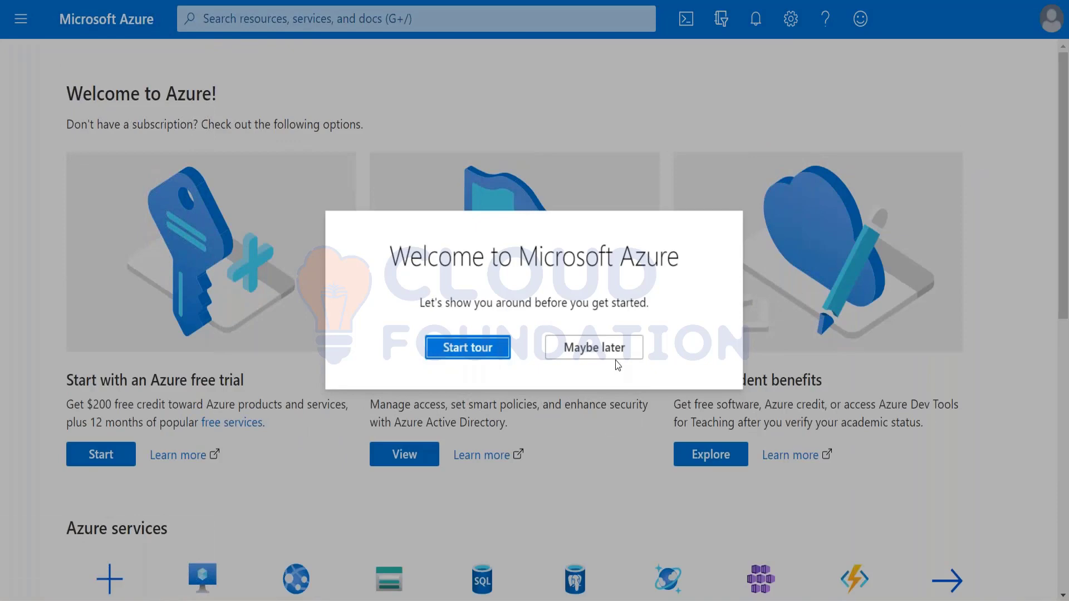
Skip the portal tour and go to Azure Active Directory's Users list for AdatumLab500-04
{"action": "left_click", "coordinate": [582, 349]}
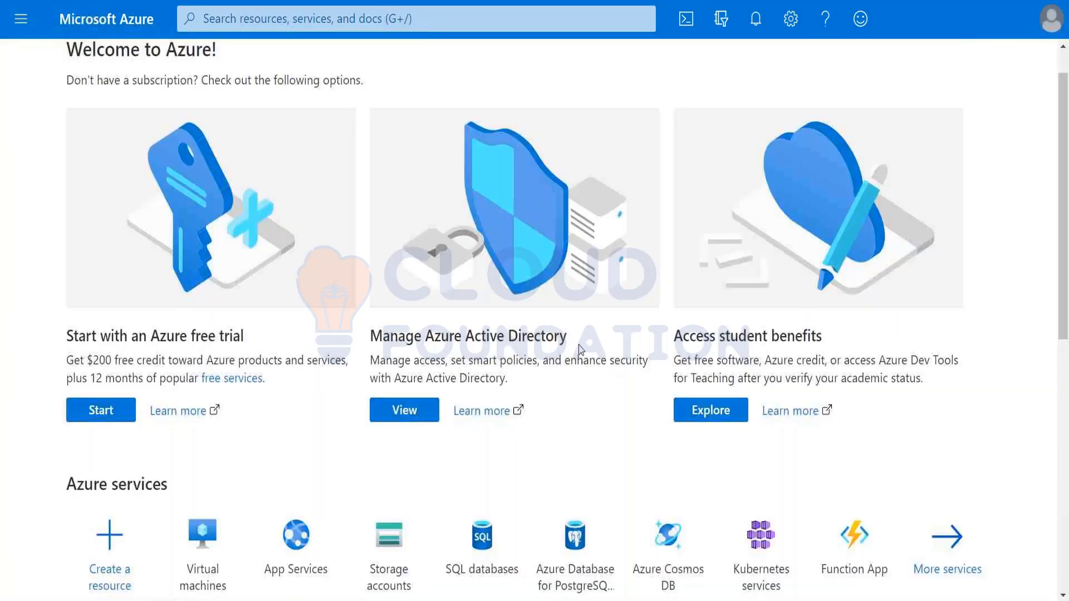
{"action": "left_click", "coordinate": [21, 20]}
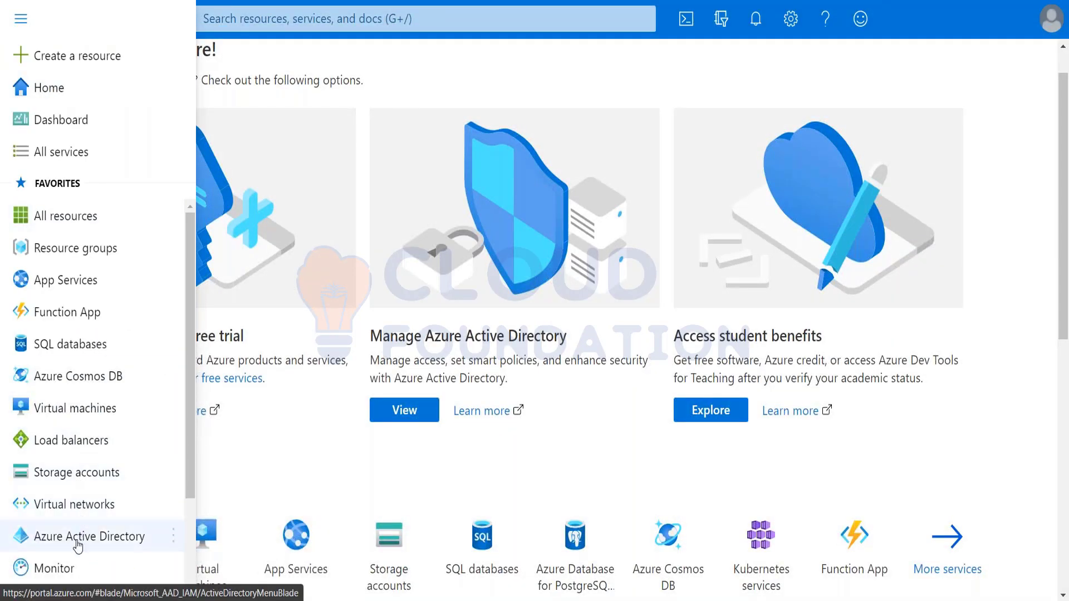
{"action": "left_click", "coordinate": [77, 543]}
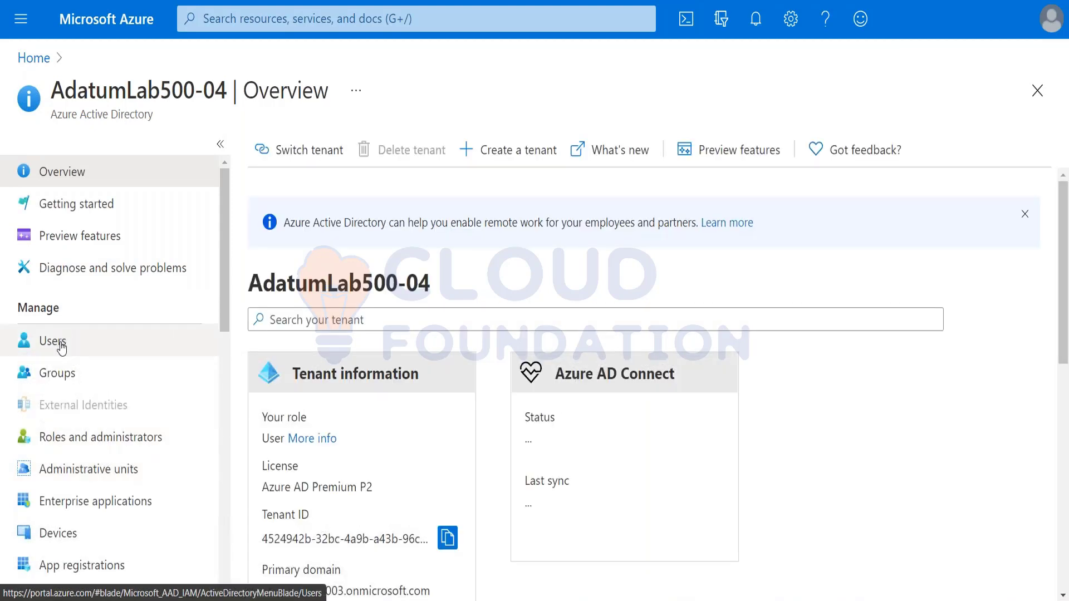
{"action": "left_click", "coordinate": [61, 347]}
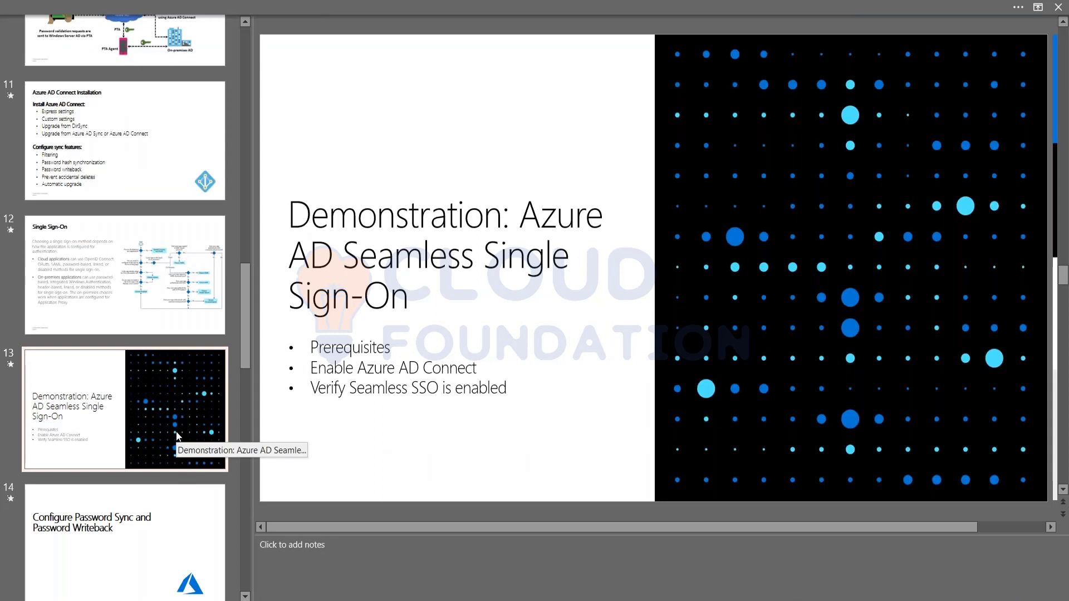
Present the slideshow from slide 14 through to the Enable Azure AD Self-Service Password Reset slide
{"action": "left_click", "coordinate": [142, 536]}
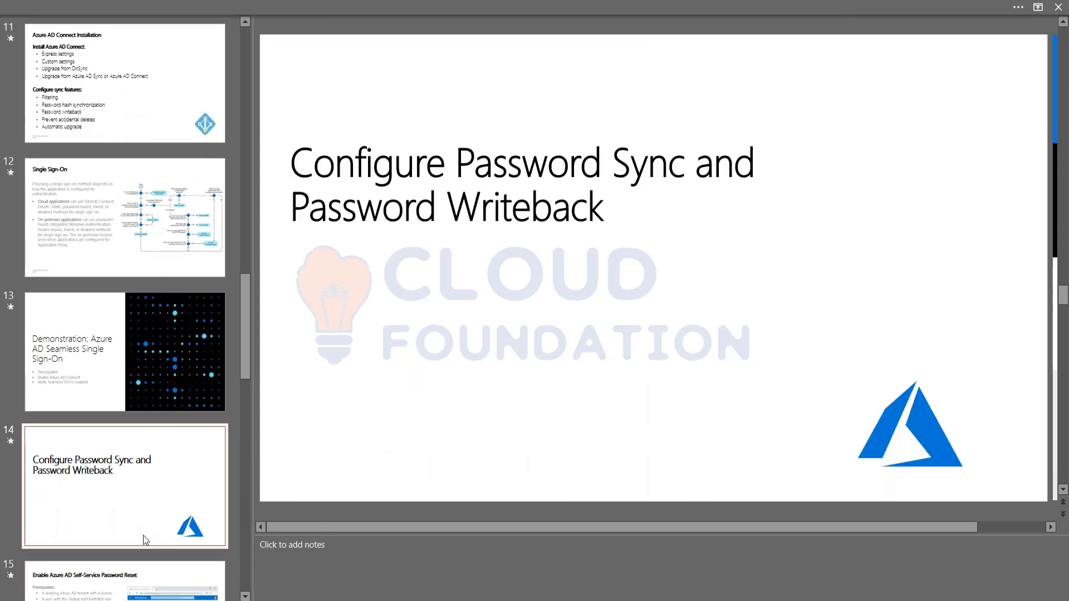
{"action": "key", "text": "shift+F5"}
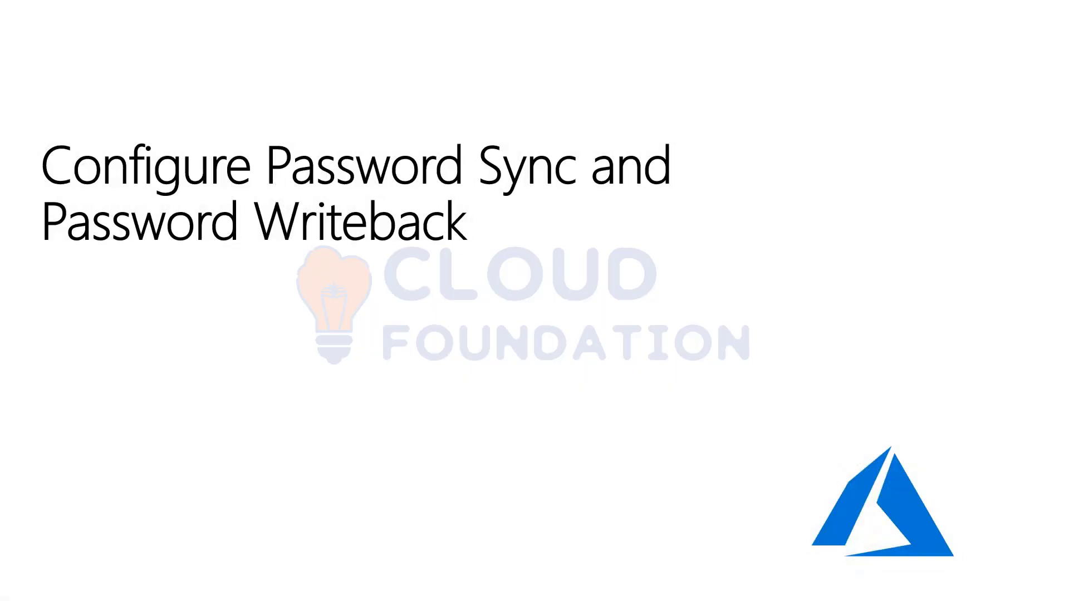
{"action": "key", "text": "Right"}
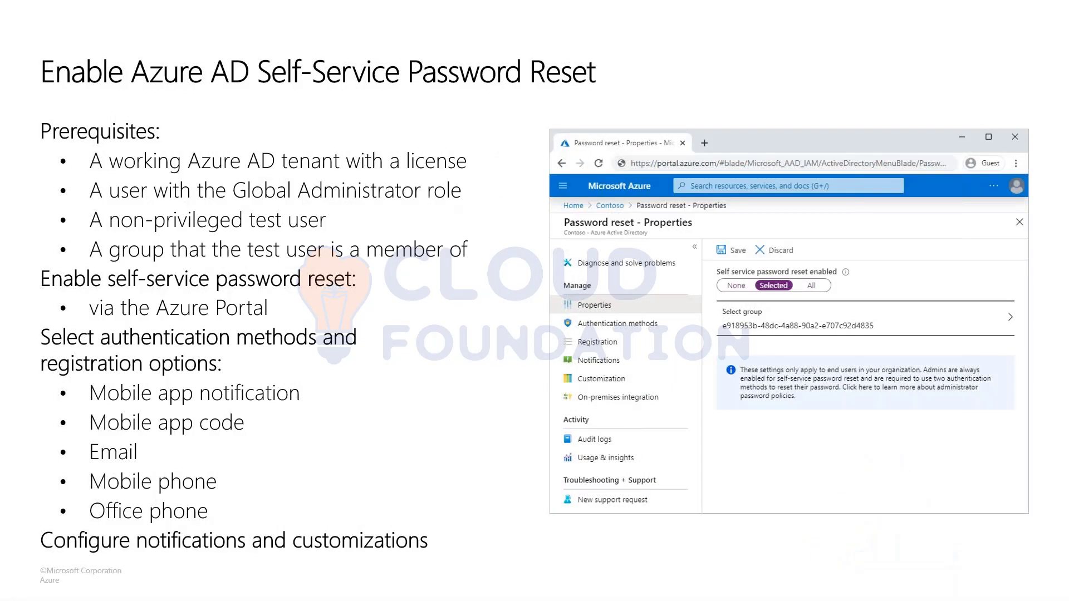
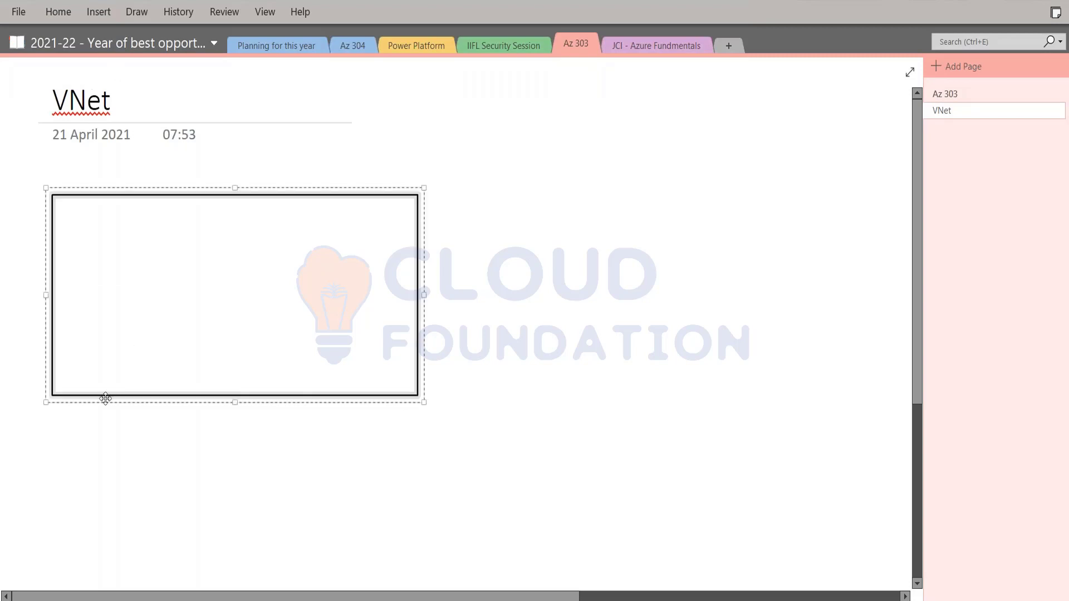
Draw a large rectangle below the VNet title and set a text point just beneath it
{"action": "left_click", "coordinate": [138, 13]}
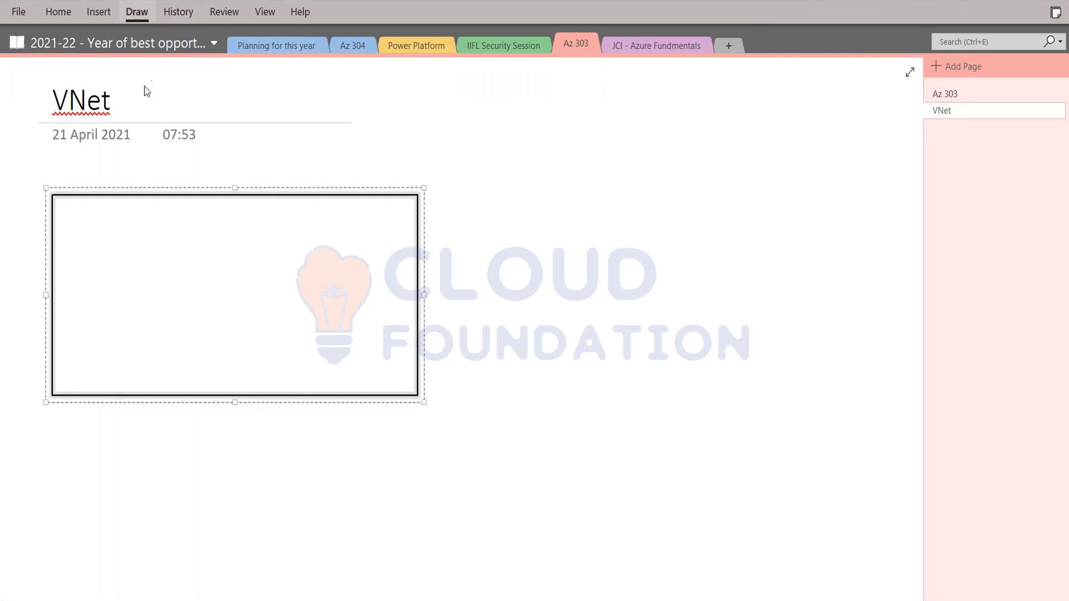
{"action": "left_click", "coordinate": [20, 44]}
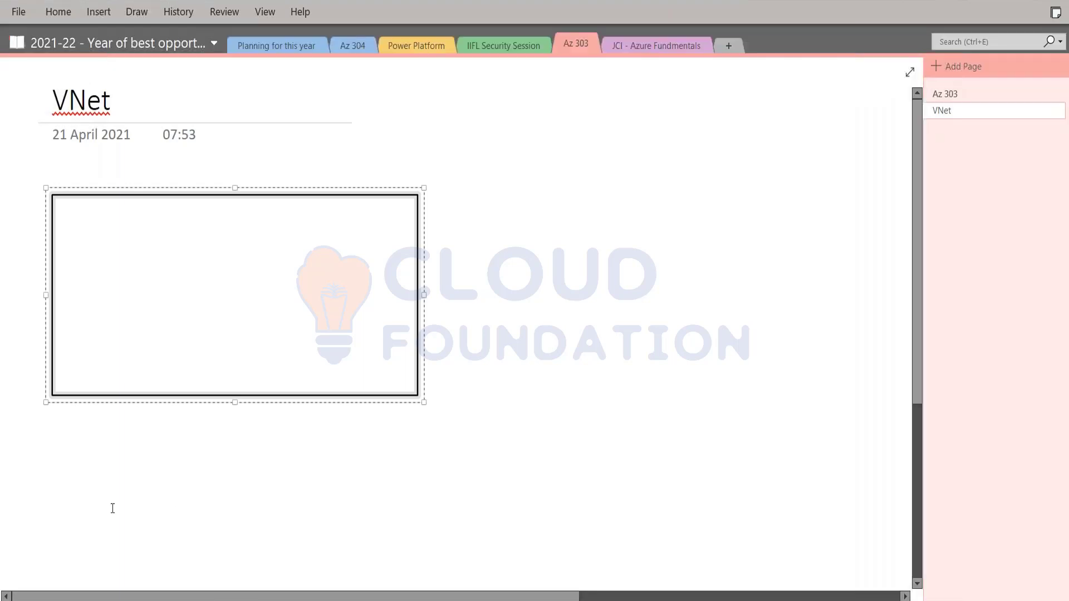
{"action": "left_click", "coordinate": [72, 403]}
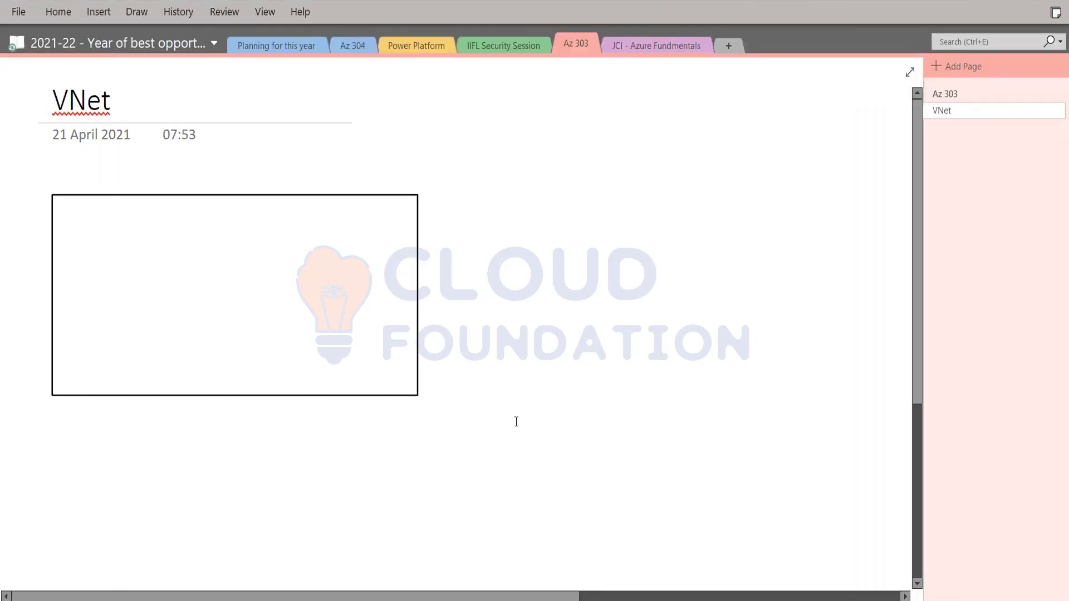
Type 'Vnet details - Svnet, southeastasia, networkrg' under the box, with 10.0.0.0/16 on the next line
{"action": "type", "text": "svnet"}
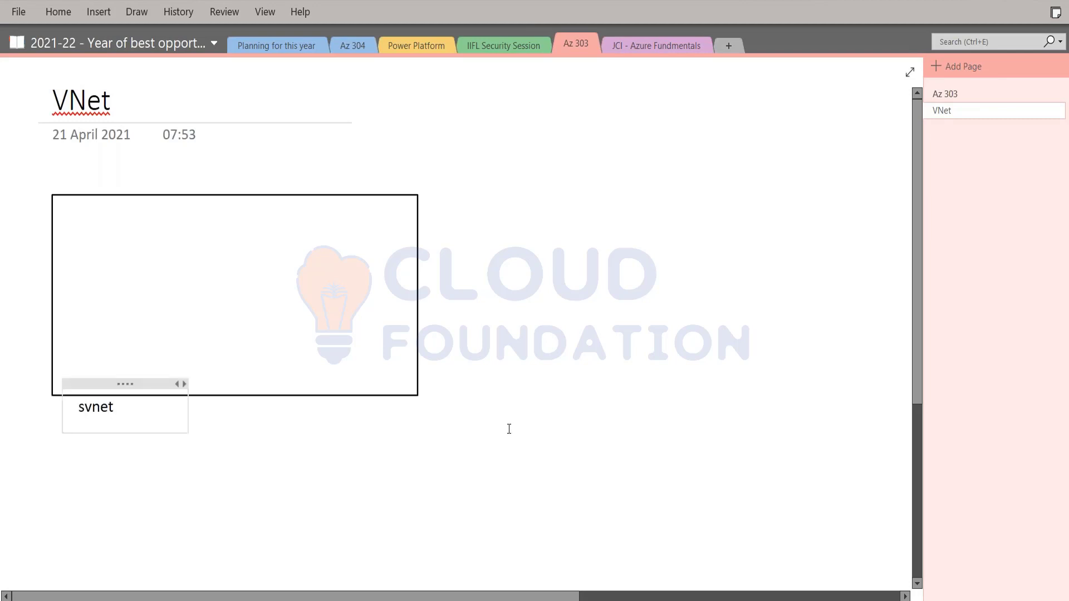
{"action": "type", "text": ", so"}
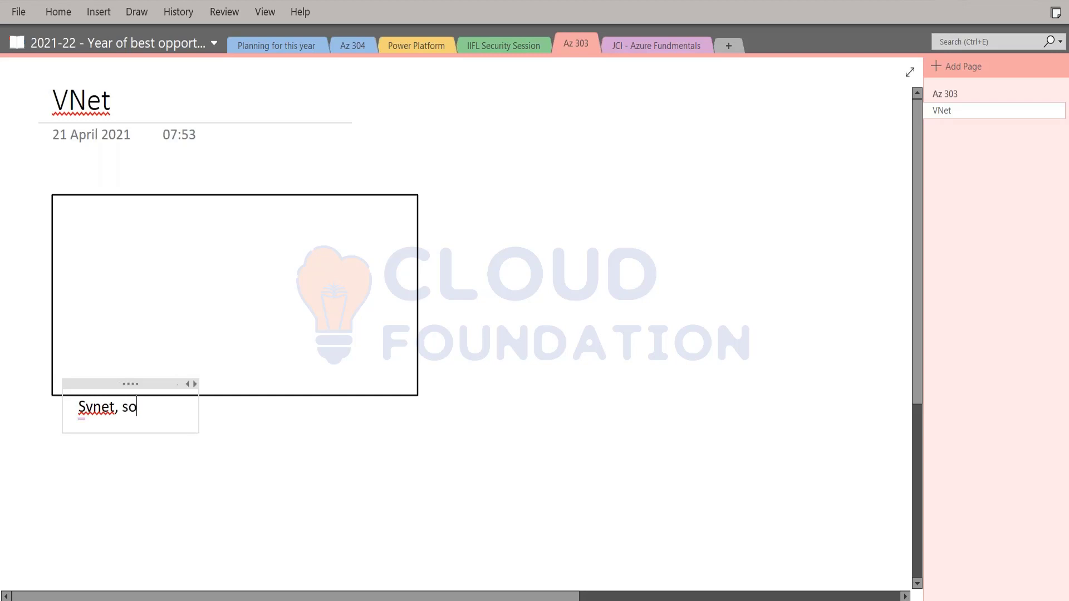
{"action": "type", "text": "utheasta"}
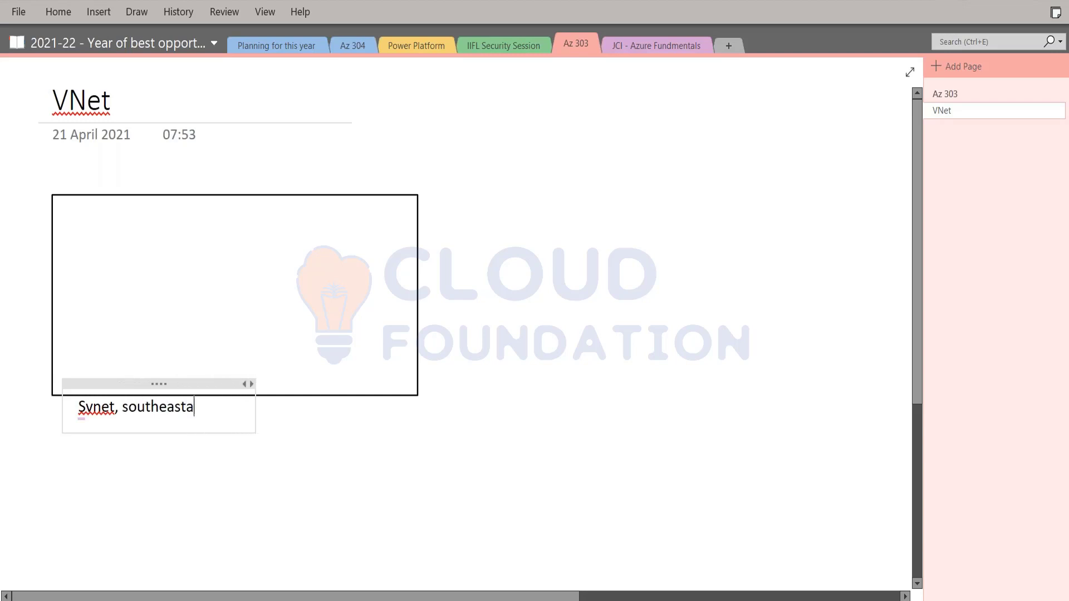
{"action": "type", "text": "sia, "}
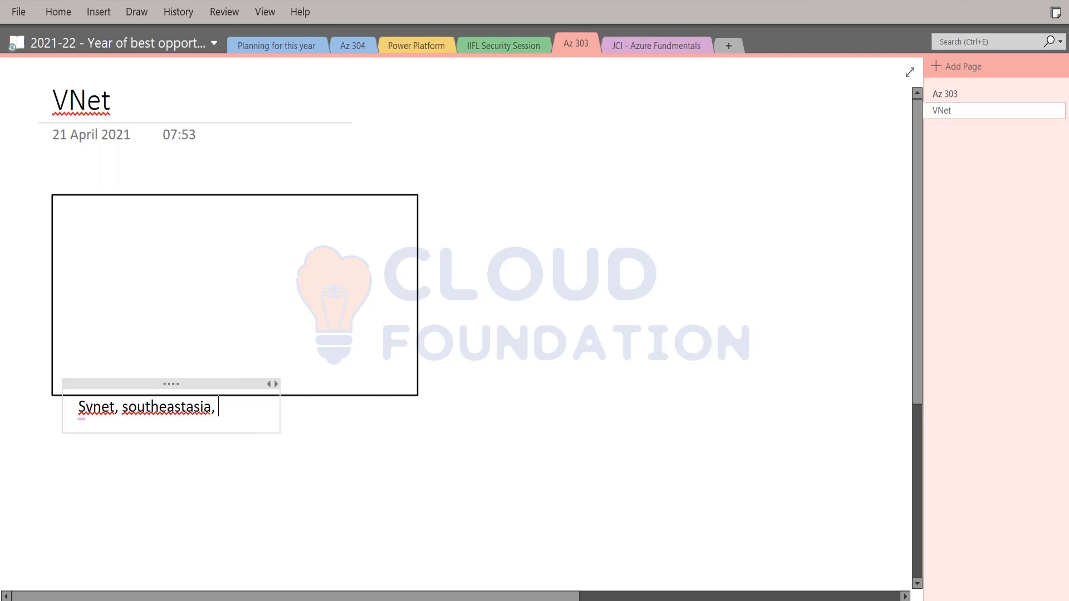
{"action": "type", "text": "networkrg"}
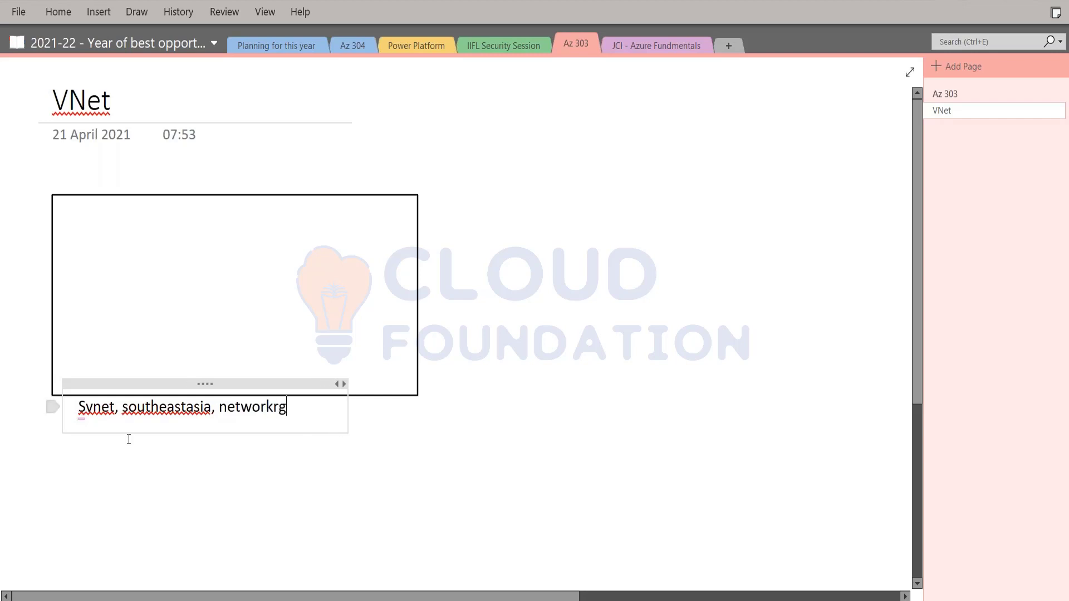
{"action": "type", "text": "Vnet details"}
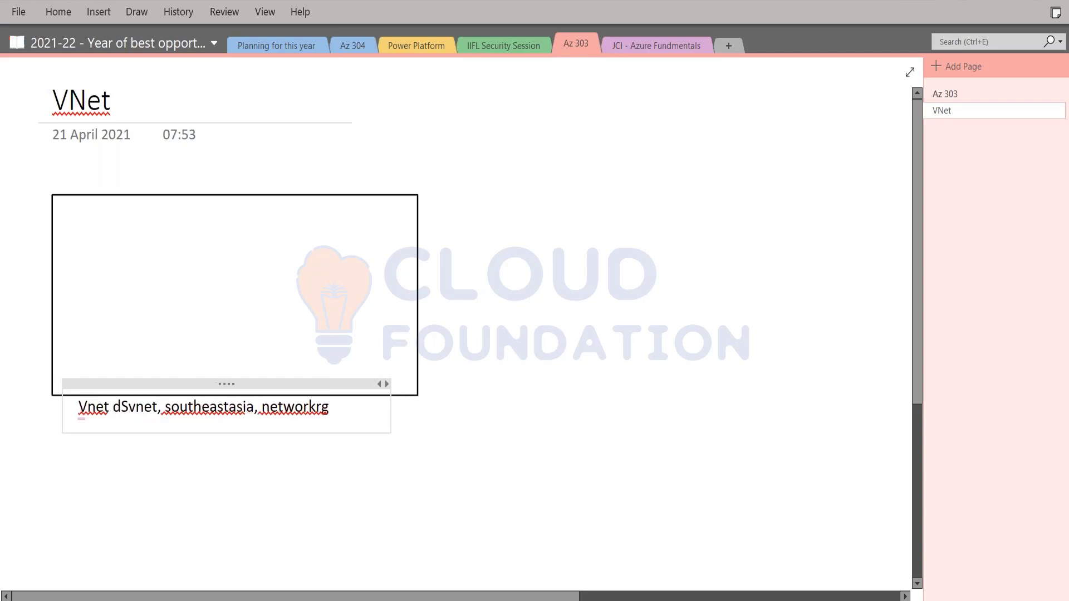
{"action": "type", "text": " -"}
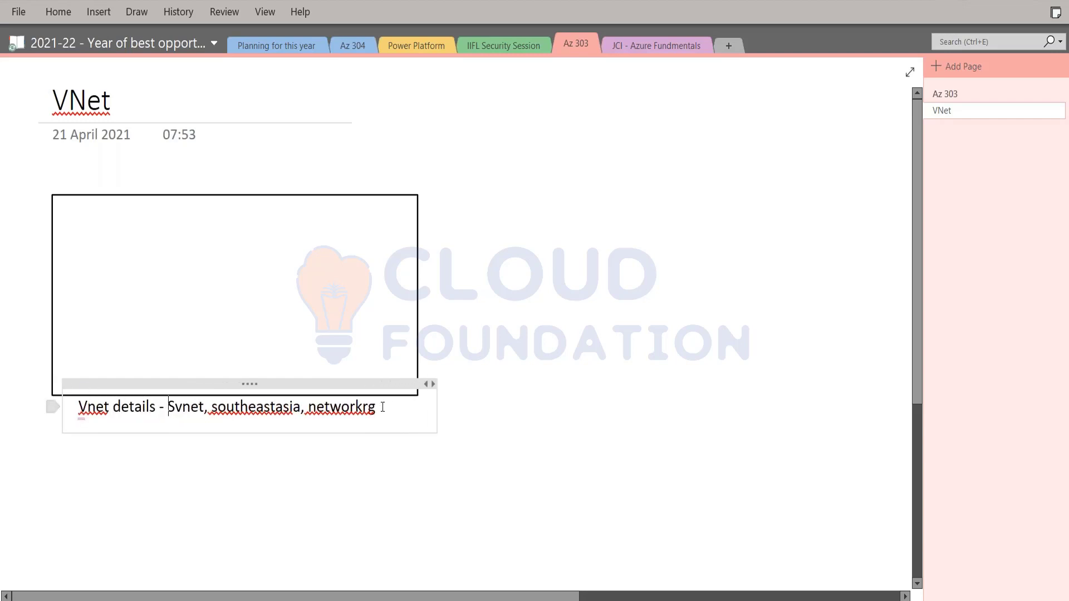
{"action": "key", "text": "Return"}
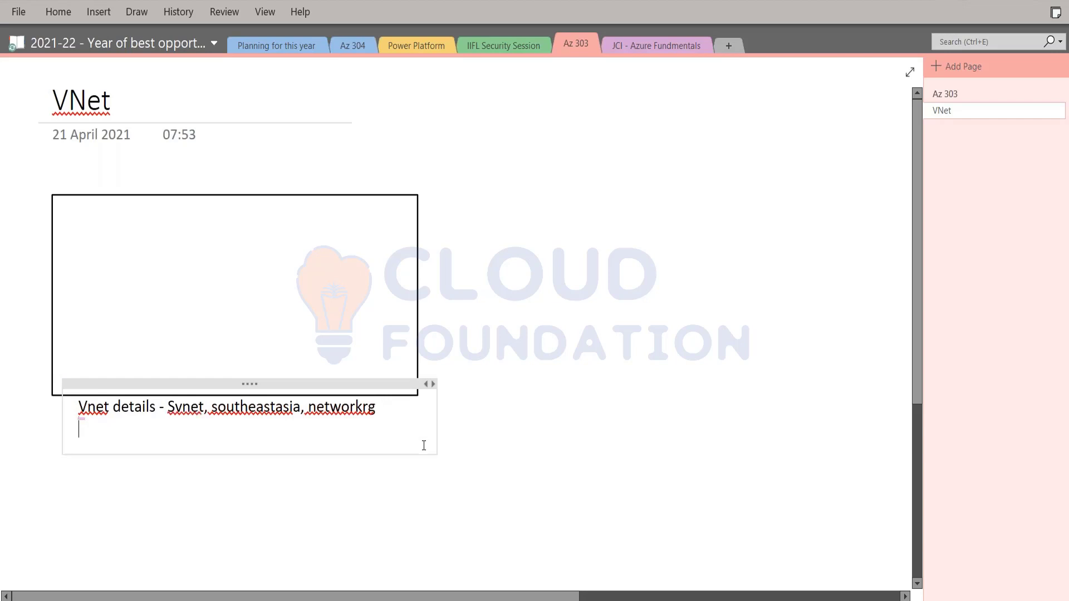
{"action": "type", "text": "10.0.0.0/16"}
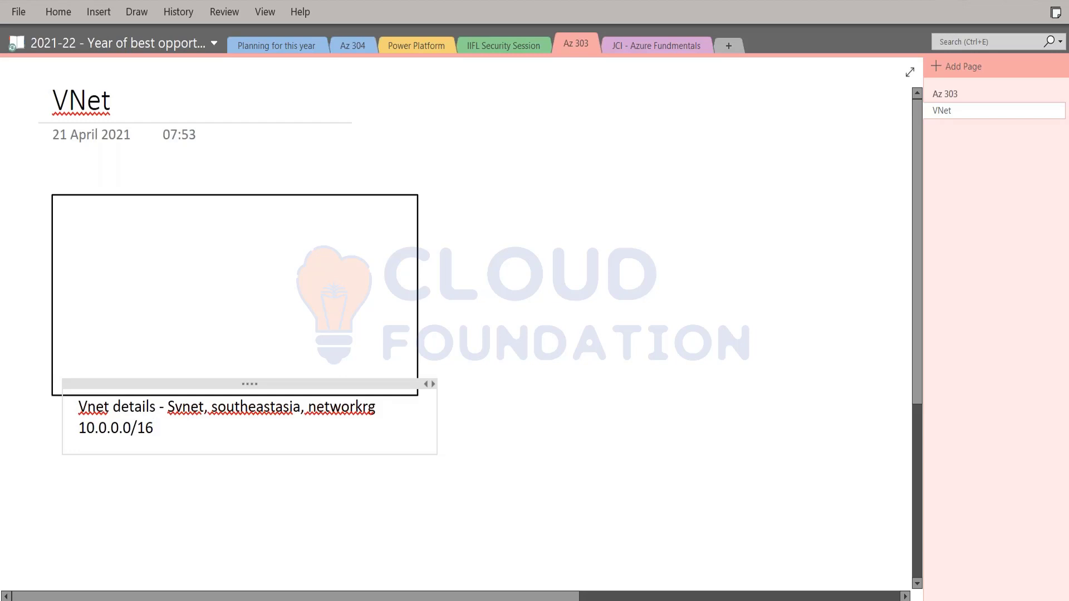
{"action": "key", "text": "shift+Home"}
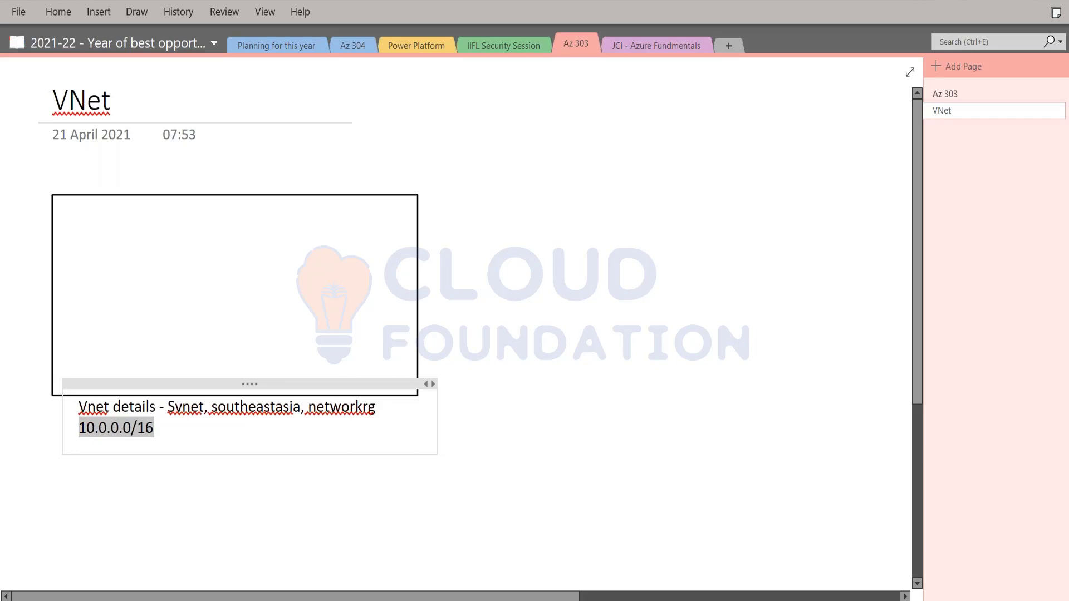
{"action": "key", "text": "End"}
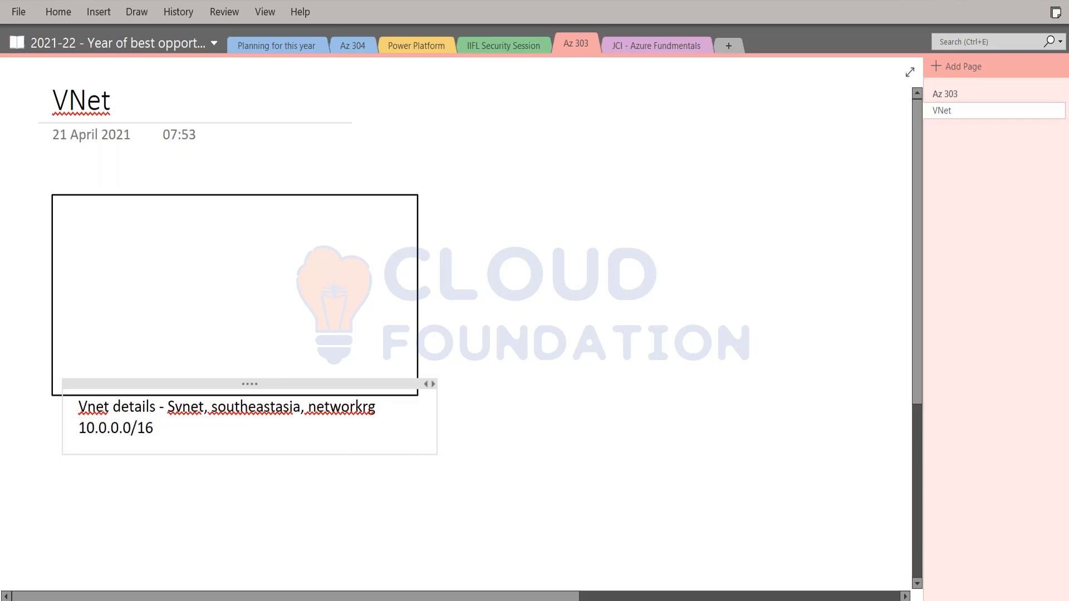
{"action": "key", "text": "BackSpace"}
{"action": "key", "text": "BackSpace"}
{"action": "type", "text": "29"}
{"action": "key", "text": "BackSpace"}
{"action": "type", "text": "8"}
{"action": "key", "text": "BackSpace"}
{"action": "type", "text": "7"}
{"action": "key", "text": "BackSpace"}
{"action": "type", "text": "4"}
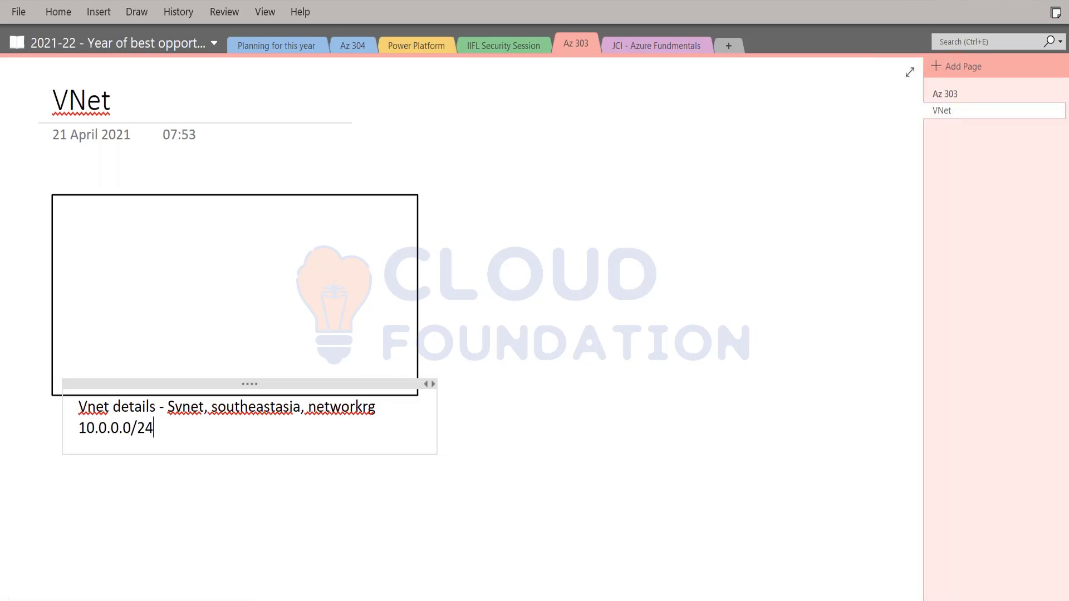
{"action": "key", "text": "BackSpace"}
{"action": "key", "text": "BackSpace"}
{"action": "type", "text": "16"}
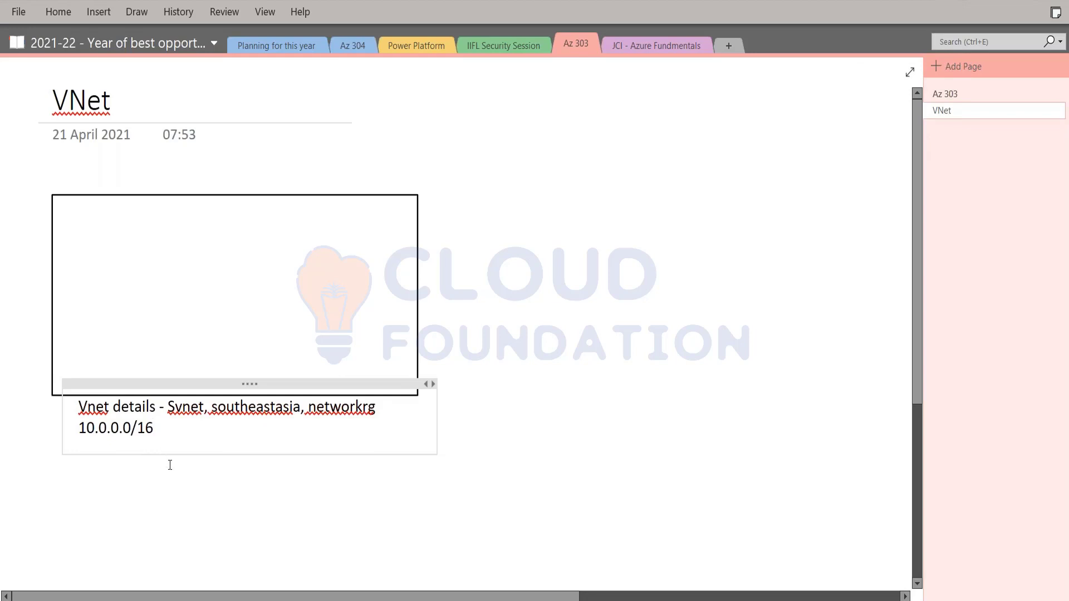
Draw a tall narrow rectangle at the left inside the large VNet box
{"action": "left_click", "coordinate": [118, 271]}
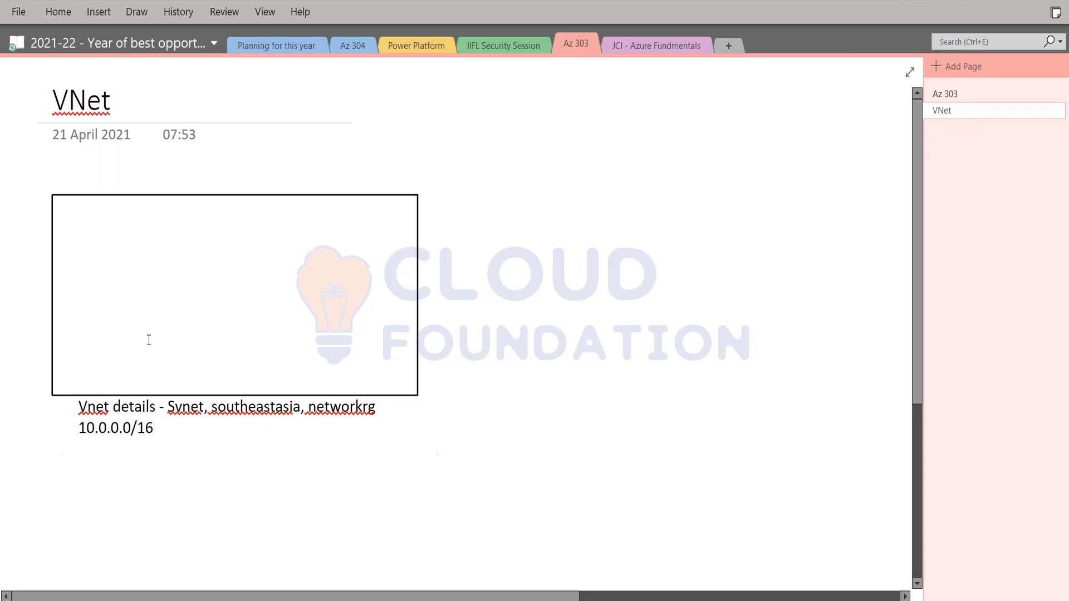
{"action": "left_click", "coordinate": [137, 12]}
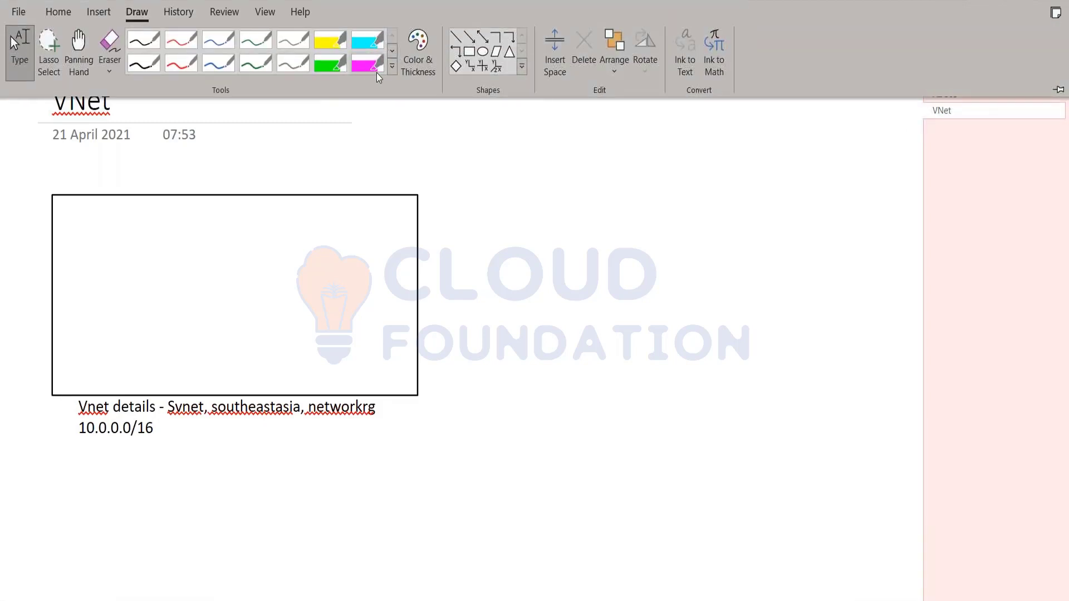
{"action": "left_click", "coordinate": [471, 54]}
{"action": "mouse_move", "coordinate": [78, 224]}
{"action": "left_mouse_down"}
{"action": "mouse_move", "coordinate": [133, 349]}
{"action": "mouse_move", "coordinate": [163, 382]}
{"action": "left_mouse_up"}
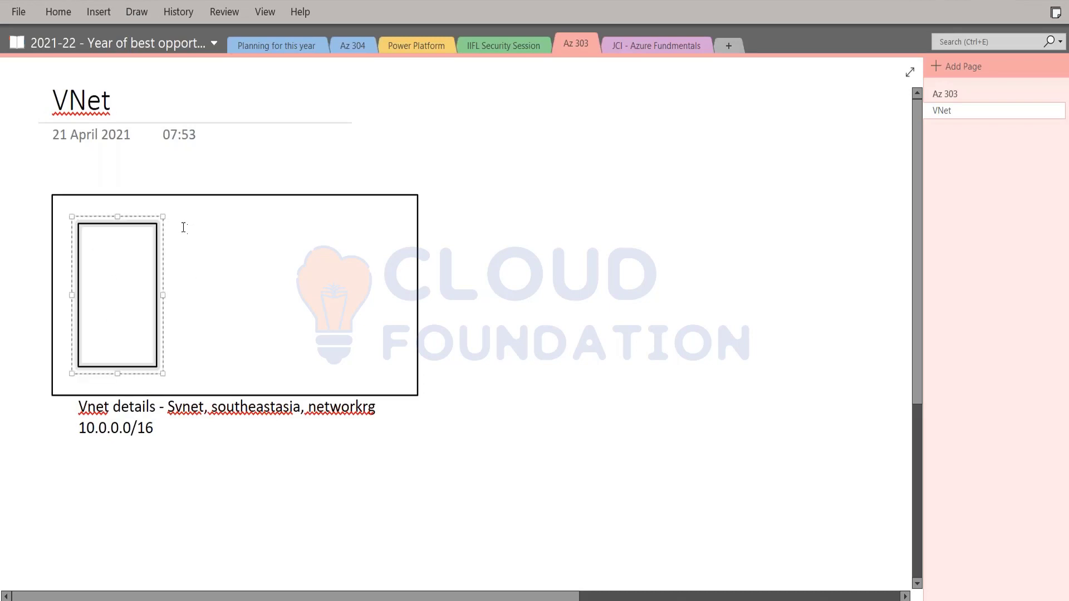
{"action": "left_click", "coordinate": [204, 227]}
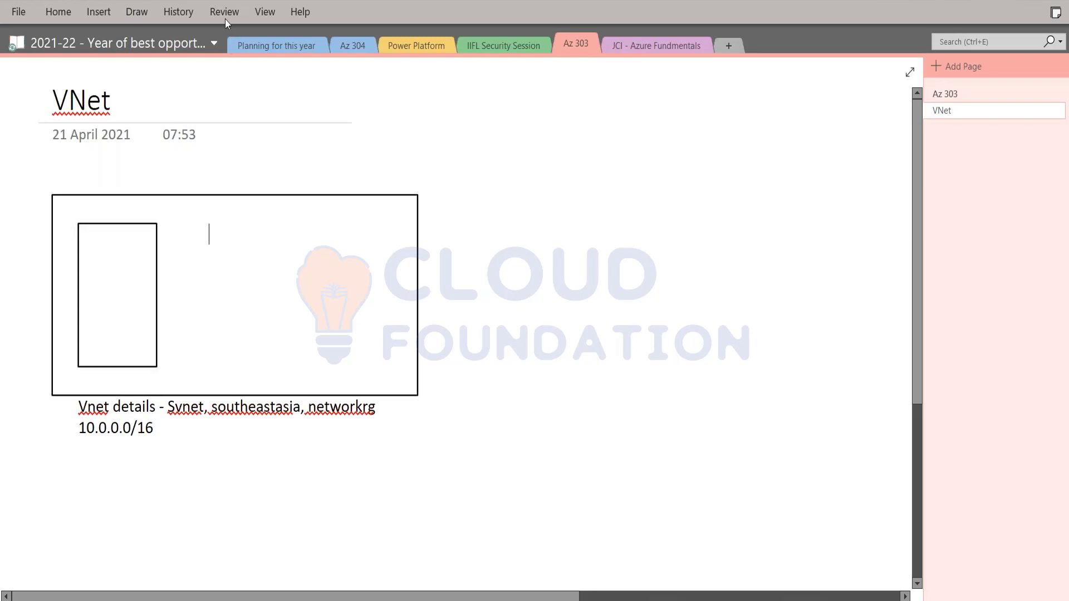
Draw a second tall rectangle to the right of the first inside the VNet box
{"action": "left_click", "coordinate": [108, 11]}
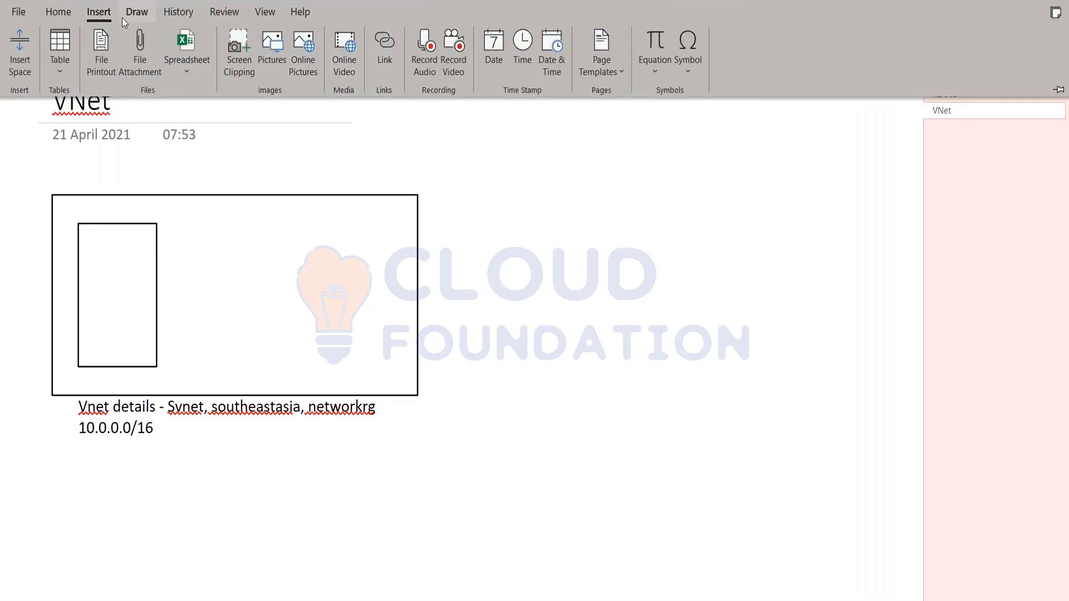
{"action": "left_click", "coordinate": [129, 14]}
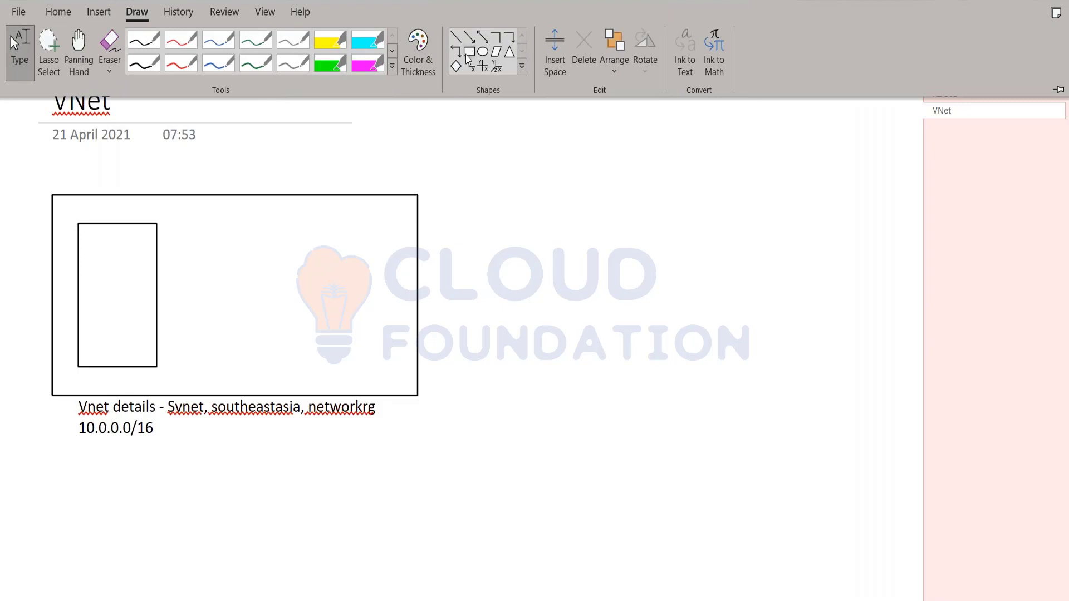
{"action": "left_click", "coordinate": [468, 51]}
{"action": "mouse_move", "coordinate": [209, 224]}
{"action": "left_mouse_down"}
{"action": "mouse_move", "coordinate": [235, 310]}
{"action": "mouse_move", "coordinate": [277, 358]}
{"action": "mouse_move", "coordinate": [289, 356]}
{"action": "left_mouse_up"}
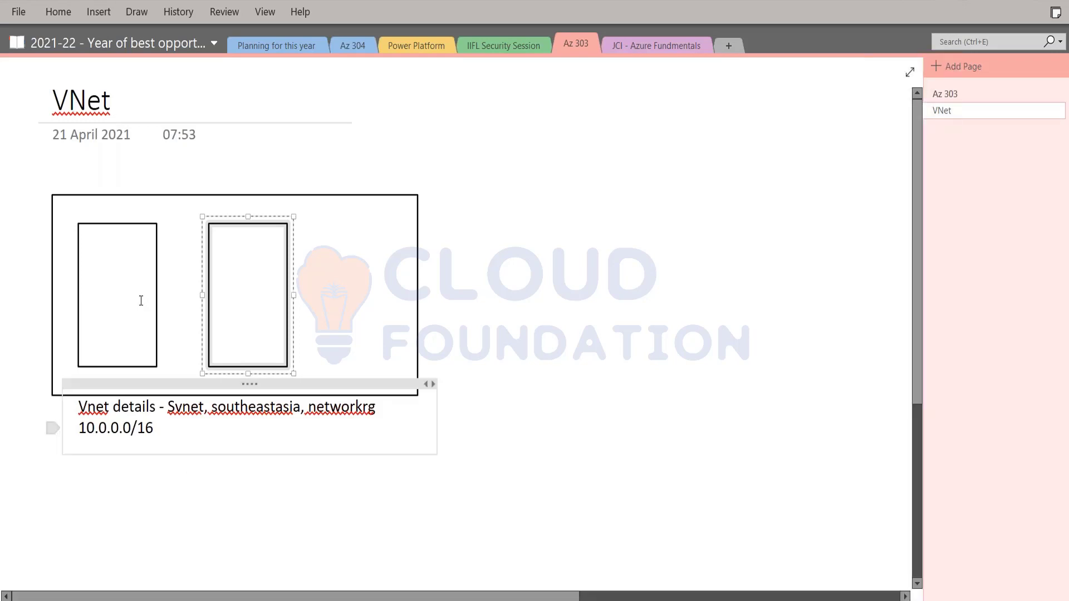
{"action": "left_click", "coordinate": [82, 430]}
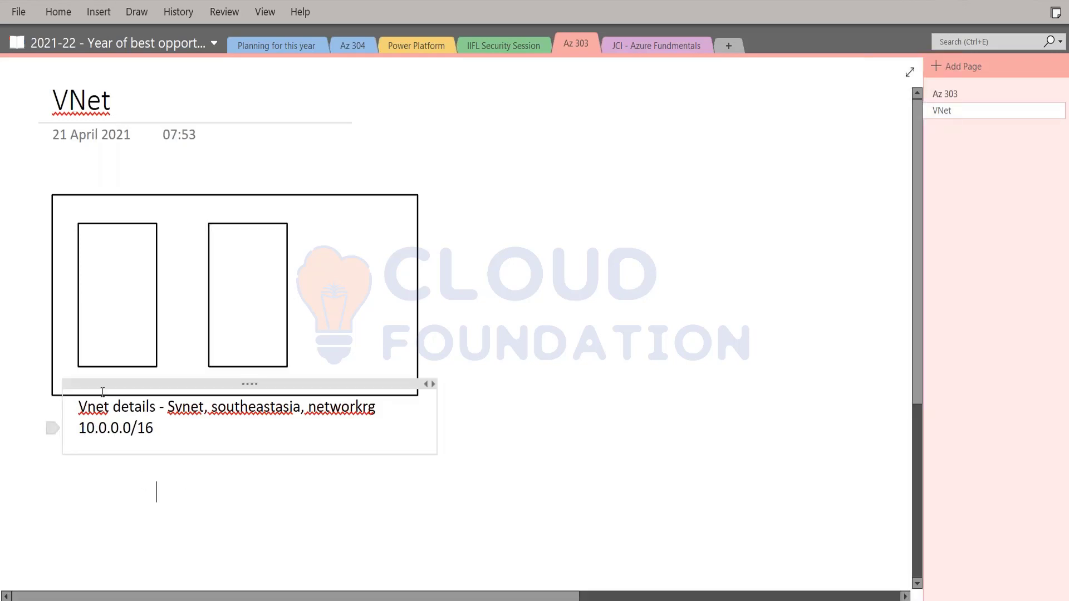
{"action": "left_click", "coordinate": [91, 374]}
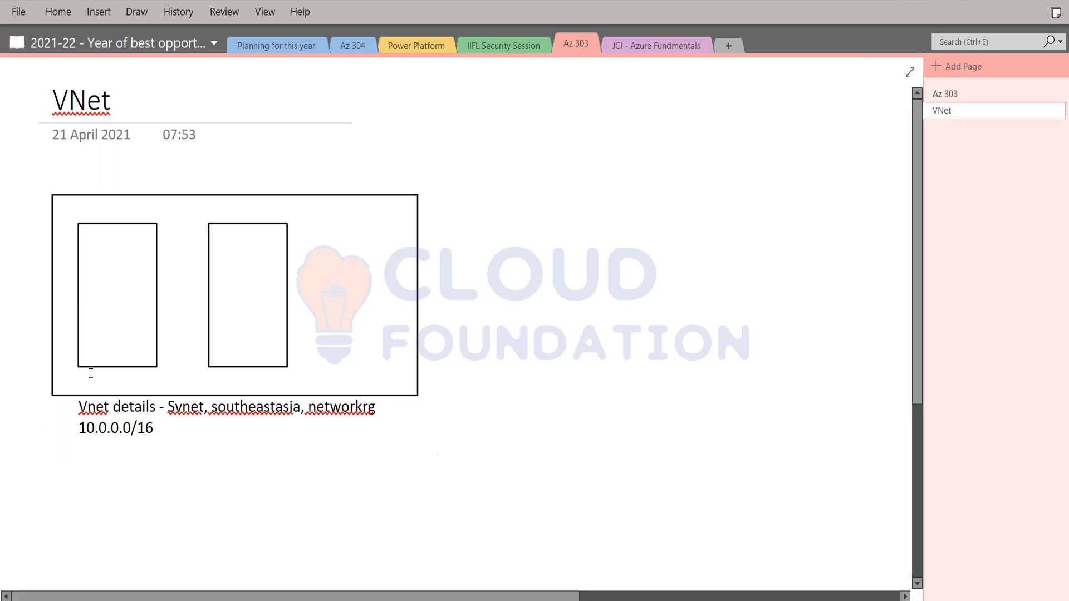
Type the label WebSubnet and move it onto the left inner box
{"action": "left_click", "coordinate": [88, 223]}
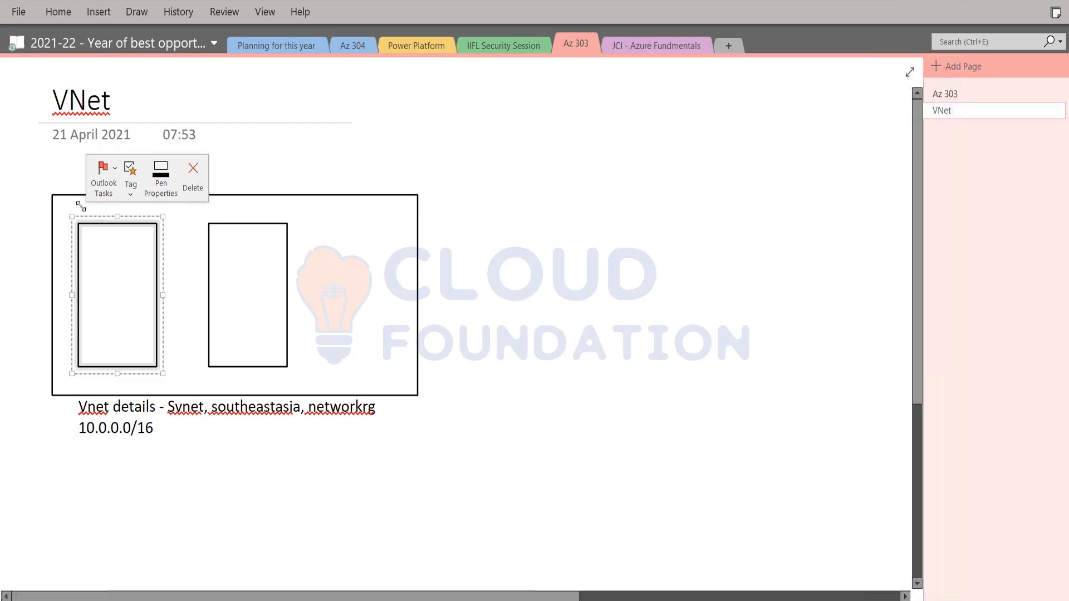
{"action": "left_click", "coordinate": [98, 211]}
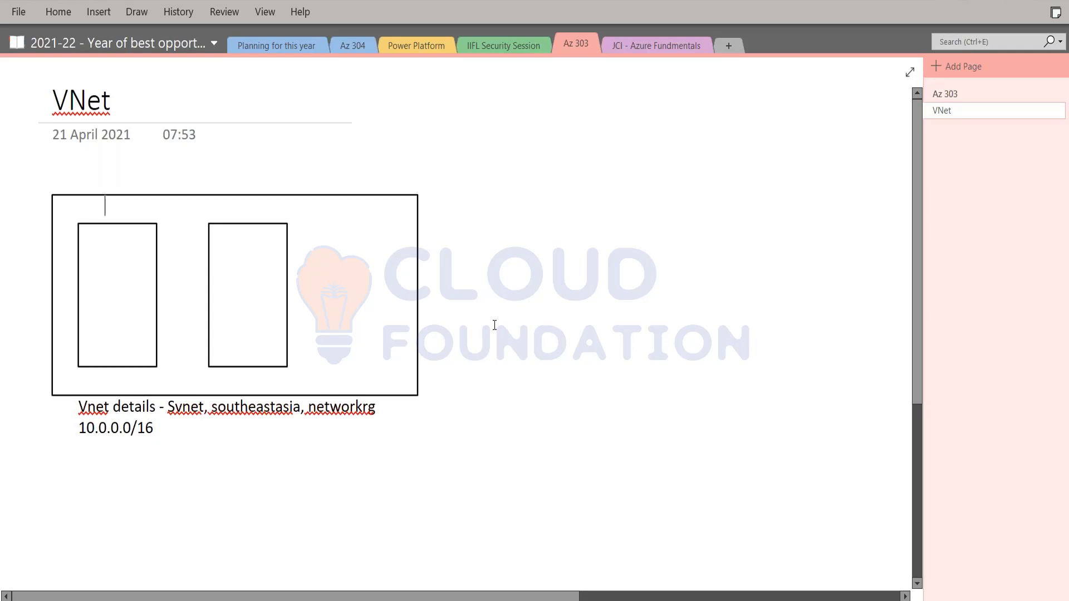
{"action": "type", "text": "WebSubnet"}
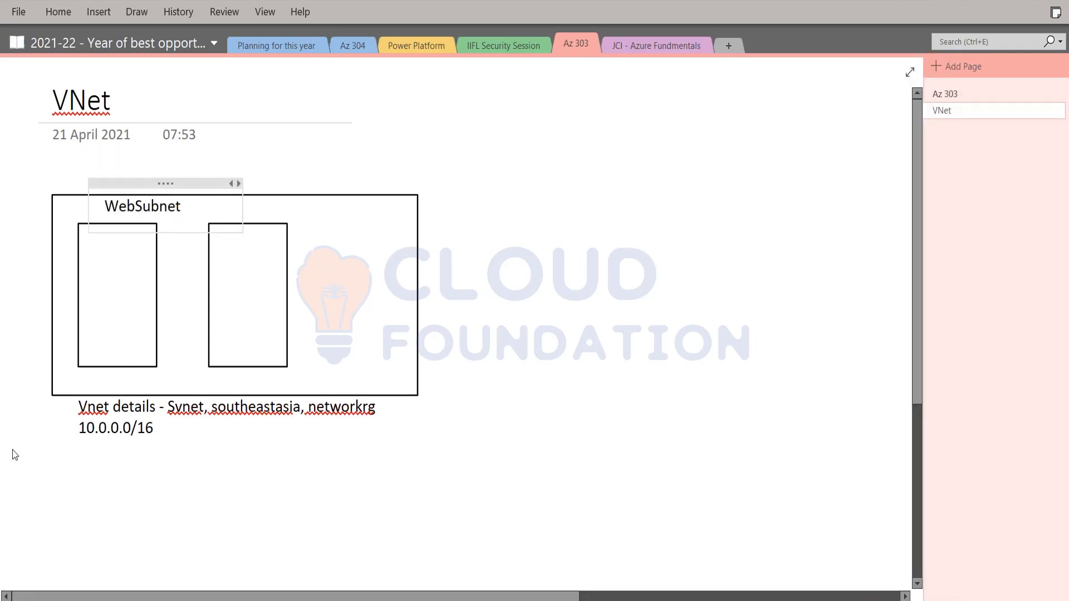
{"action": "left_click_drag", "start_coordinate": [170, 180], "coordinate": [112, 225]}
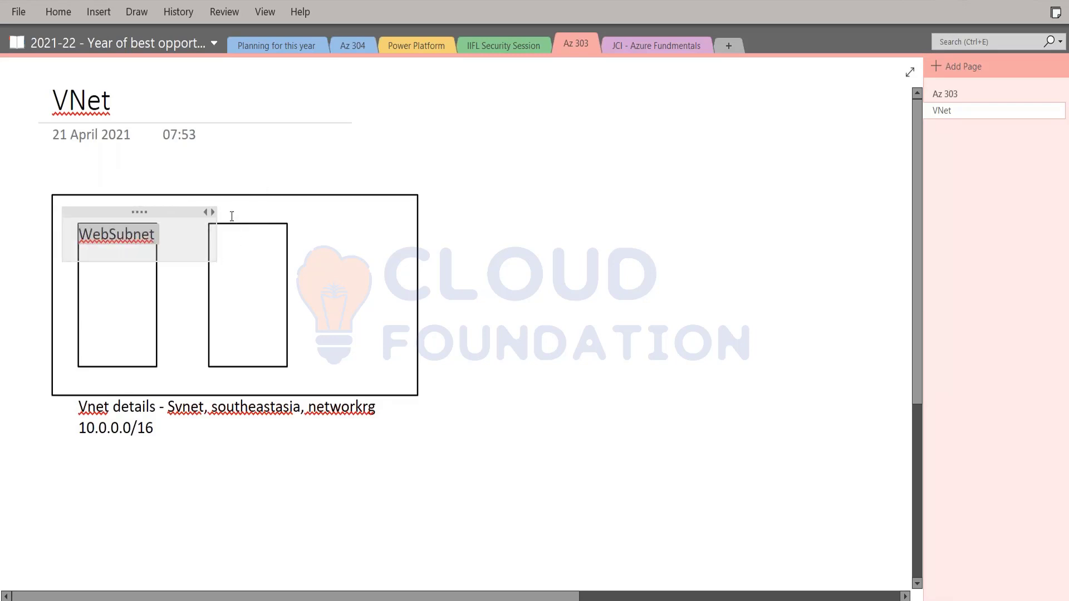
Undo a stray 'DB' entry, then type DBSubnet and move it onto the right inner box
{"action": "left_click", "coordinate": [232, 223]}
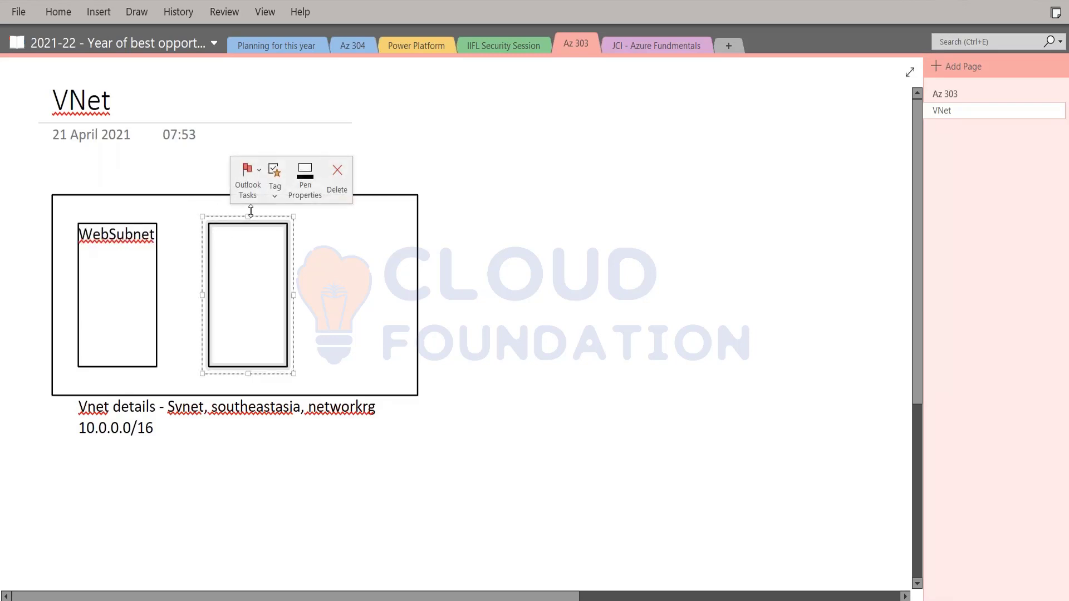
{"action": "type", "text": "DB"}
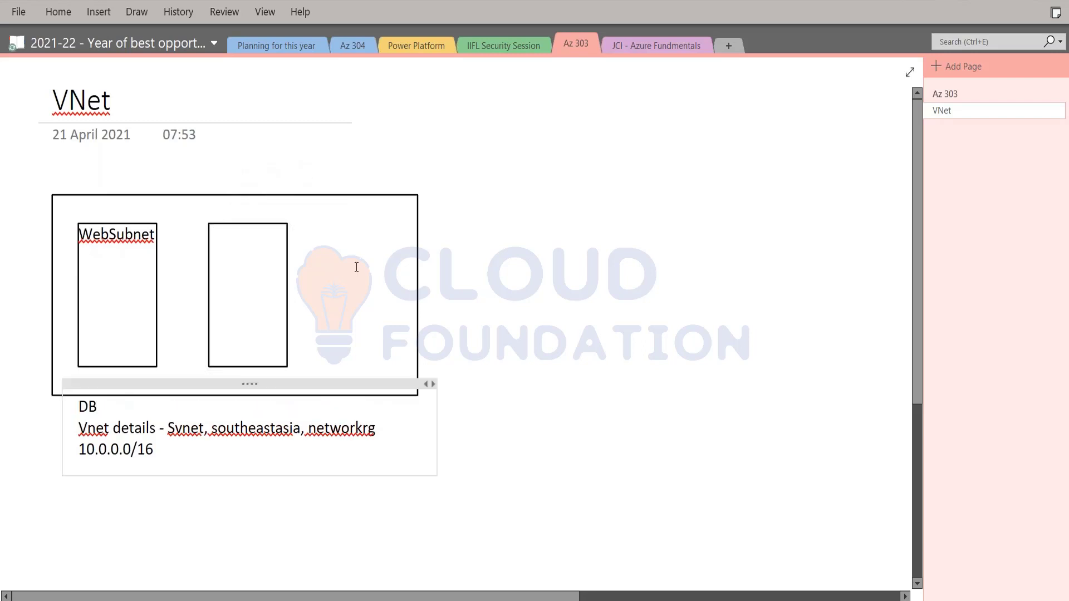
{"action": "key", "text": "ctrl+z"}
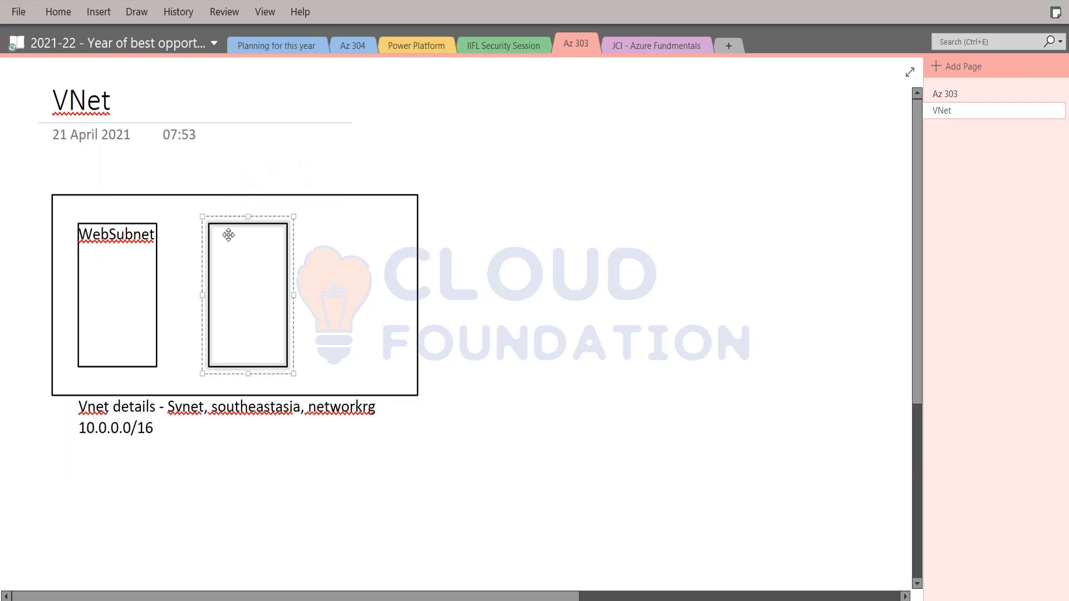
{"action": "left_click", "coordinate": [229, 235]}
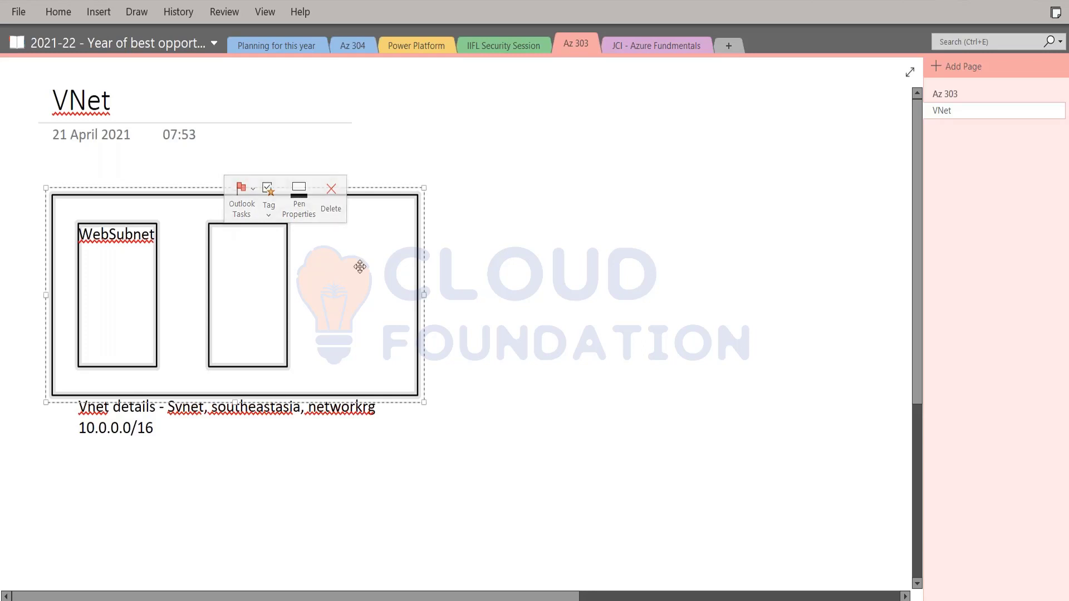
{"action": "left_click", "coordinate": [252, 248]}
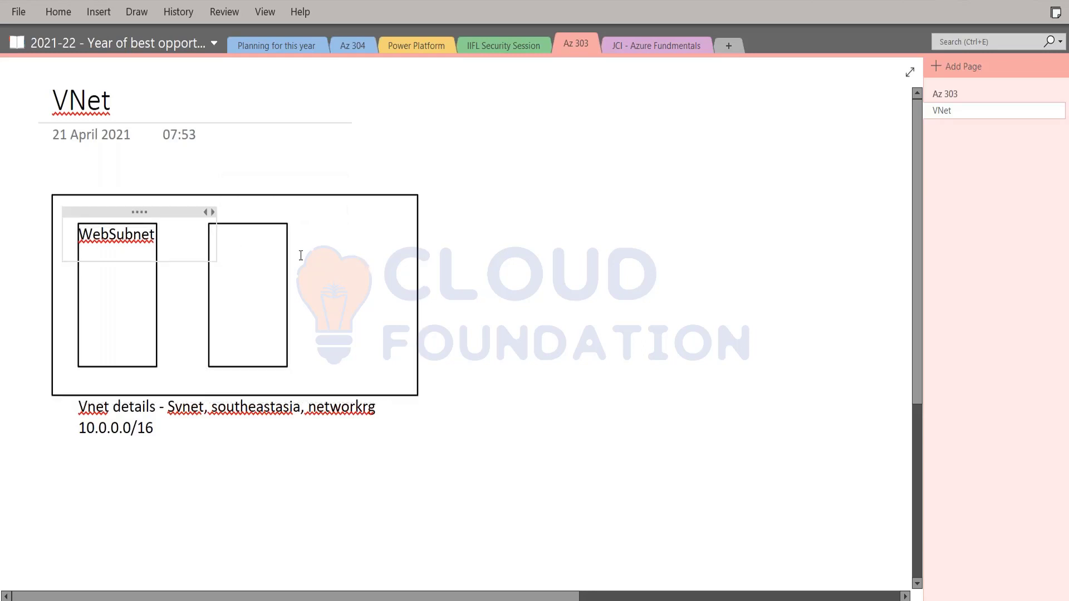
{"action": "left_click", "coordinate": [259, 237]}
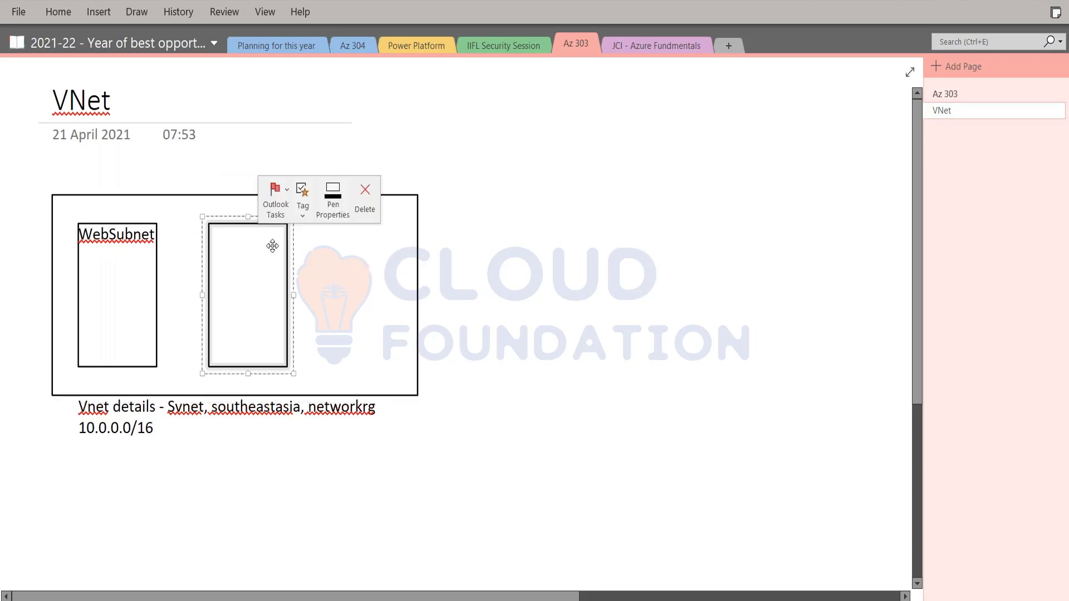
{"action": "left_click", "coordinate": [341, 239]}
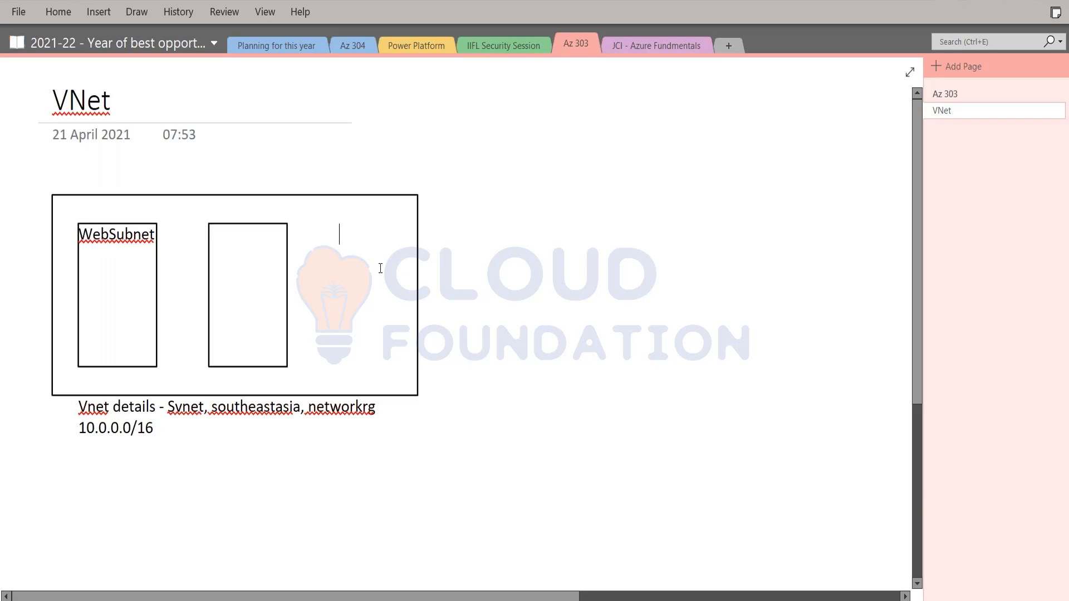
{"action": "type", "text": "DBSubnet"}
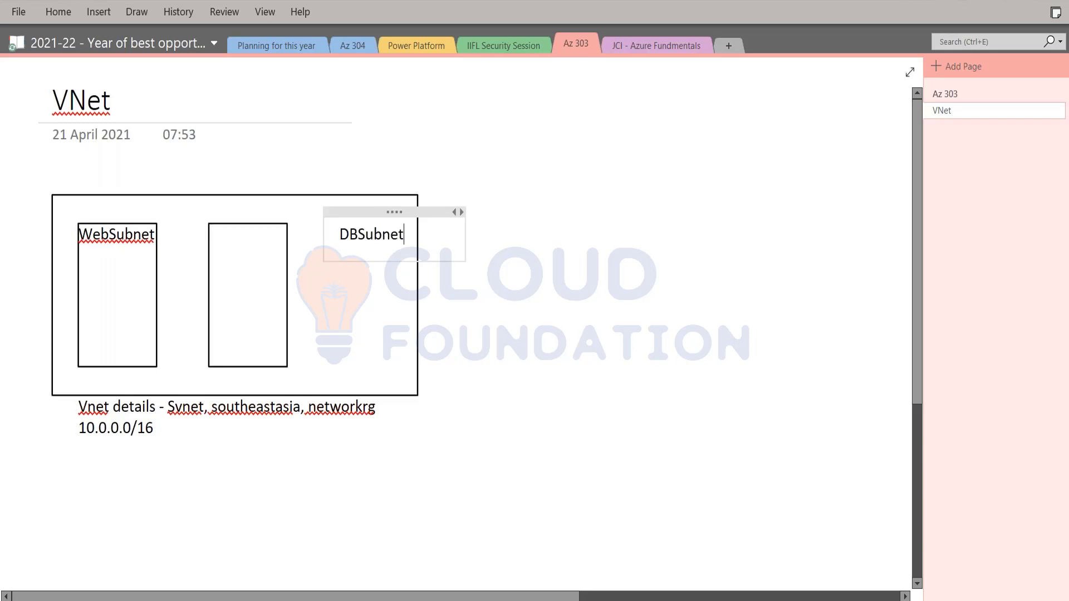
{"action": "left_click_drag", "start_coordinate": [365, 212], "coordinate": [230, 222]}
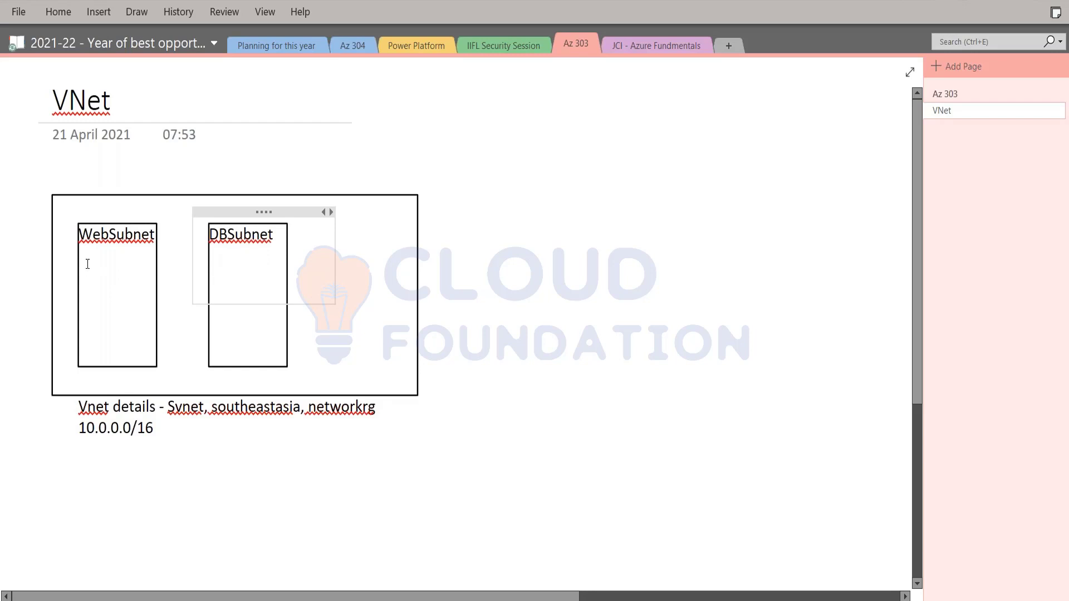
Add 10.0.0.0/24 on a new line under WebSubnet and 10.0.1.0/24 under DBSubnet
{"action": "left_click", "coordinate": [81, 264]}
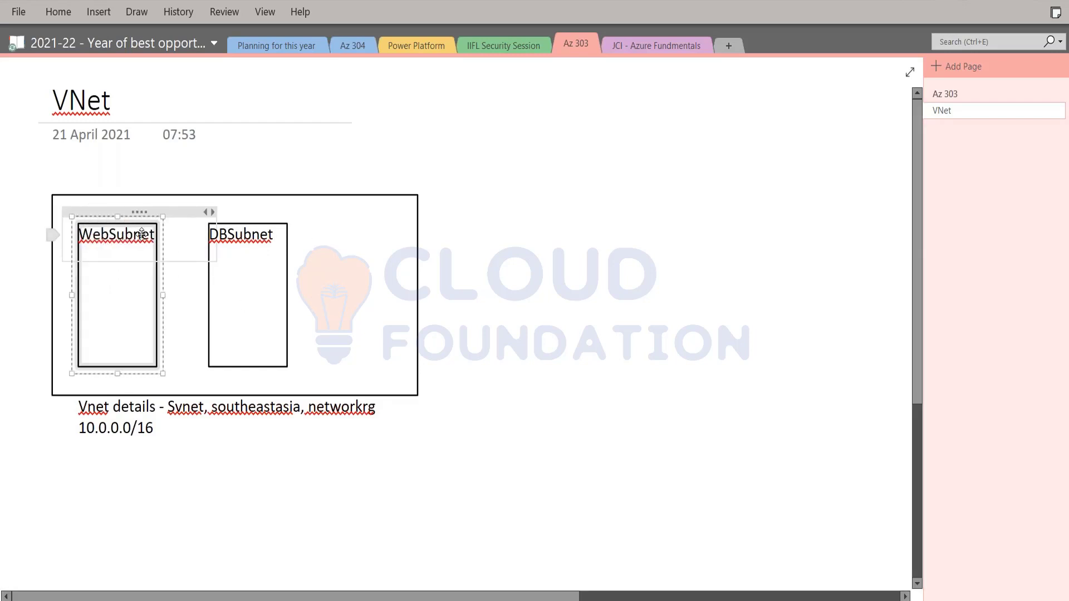
{"action": "left_click", "coordinate": [182, 233]}
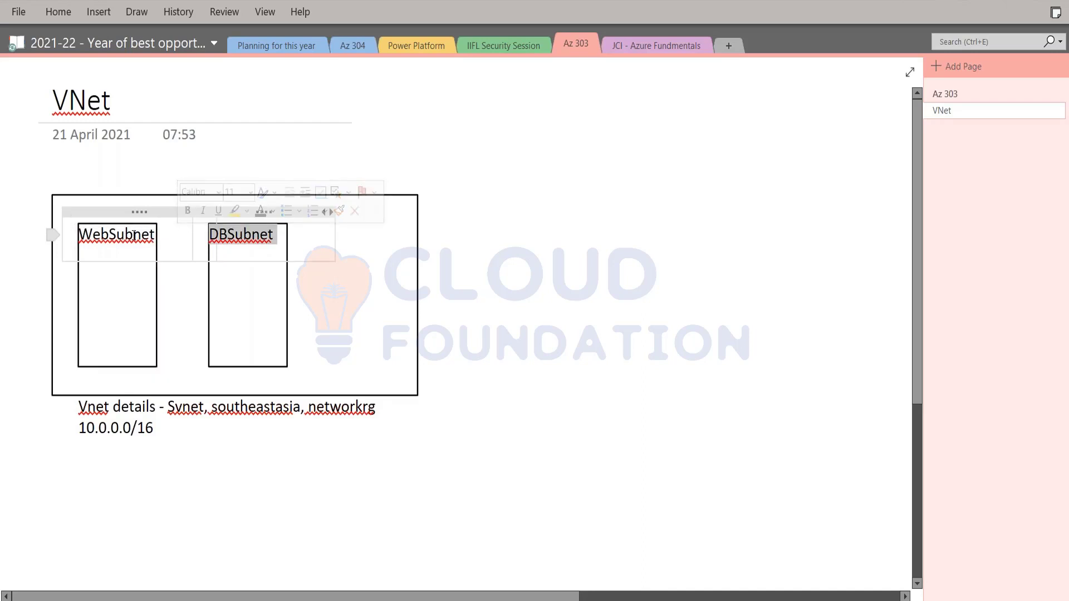
{"action": "left_click", "coordinate": [219, 302]}
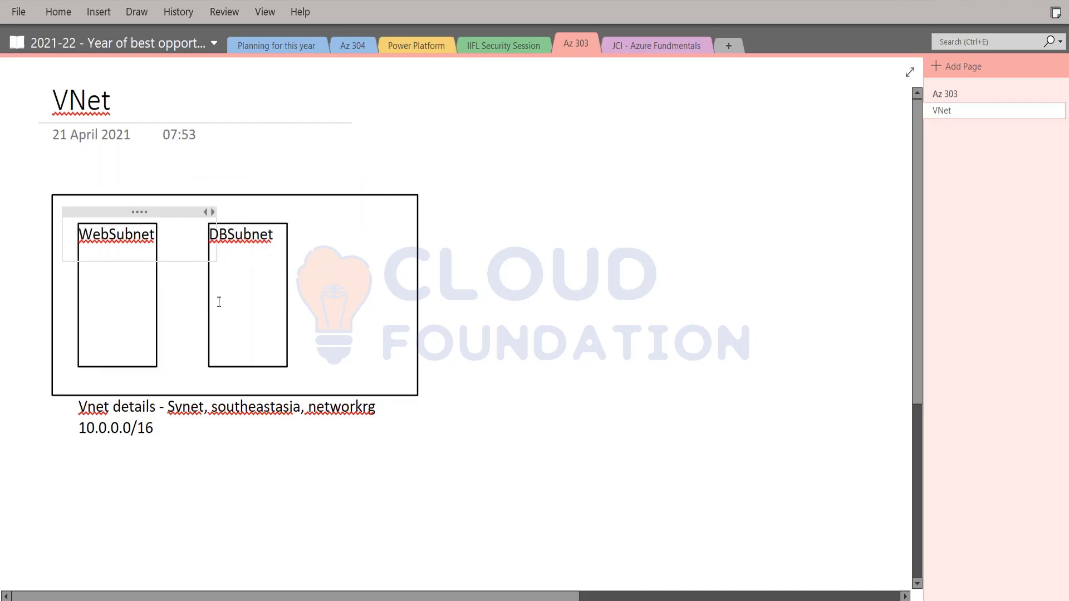
{"action": "key", "text": "Return"}
{"action": "type", "text": "10.0.0"}
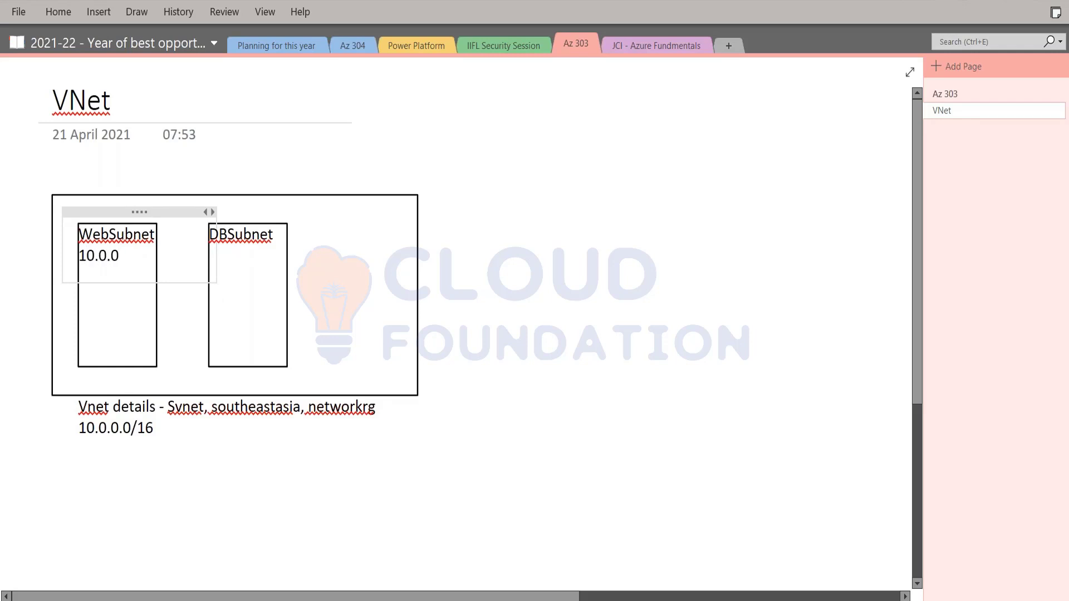
{"action": "type", "text": ".0/24"}
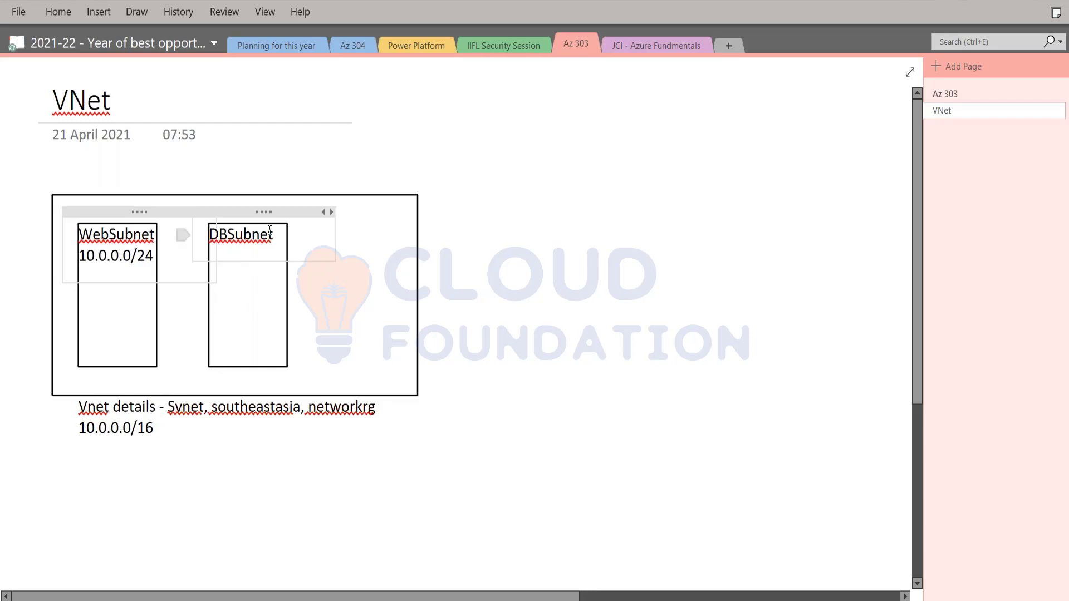
{"action": "left_click", "coordinate": [278, 235]}
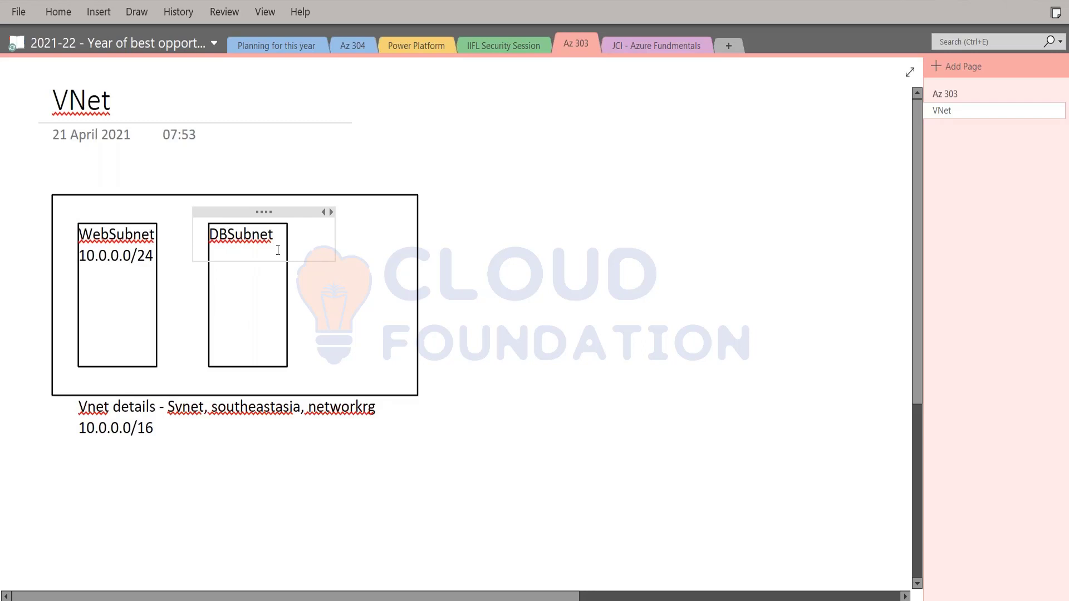
{"action": "key", "text": "Return"}
{"action": "type", "text": "10.0"}
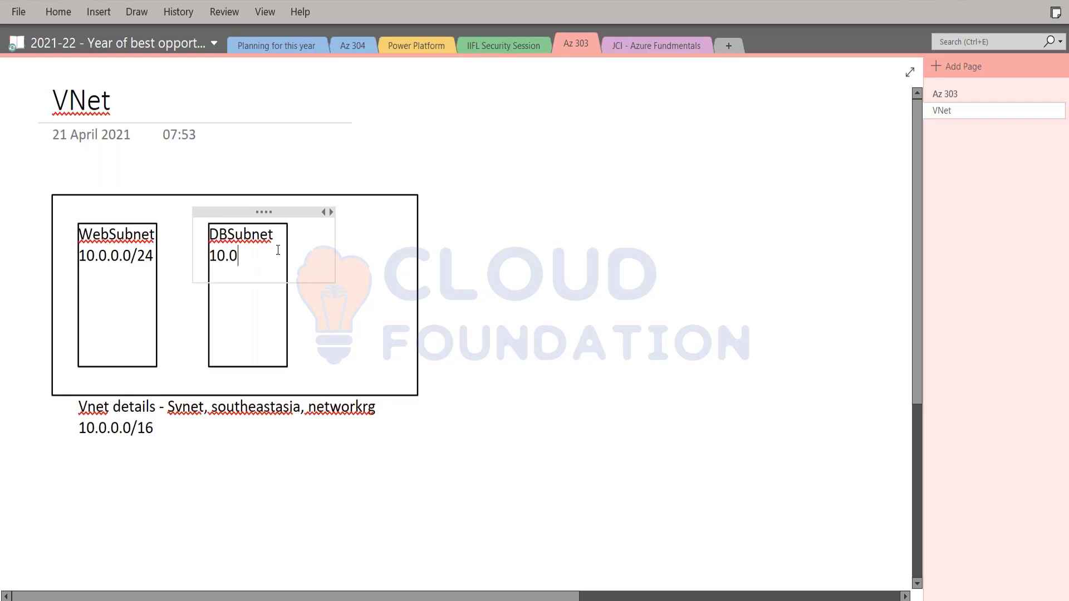
{"action": "type", "text": ".1.0/24"}
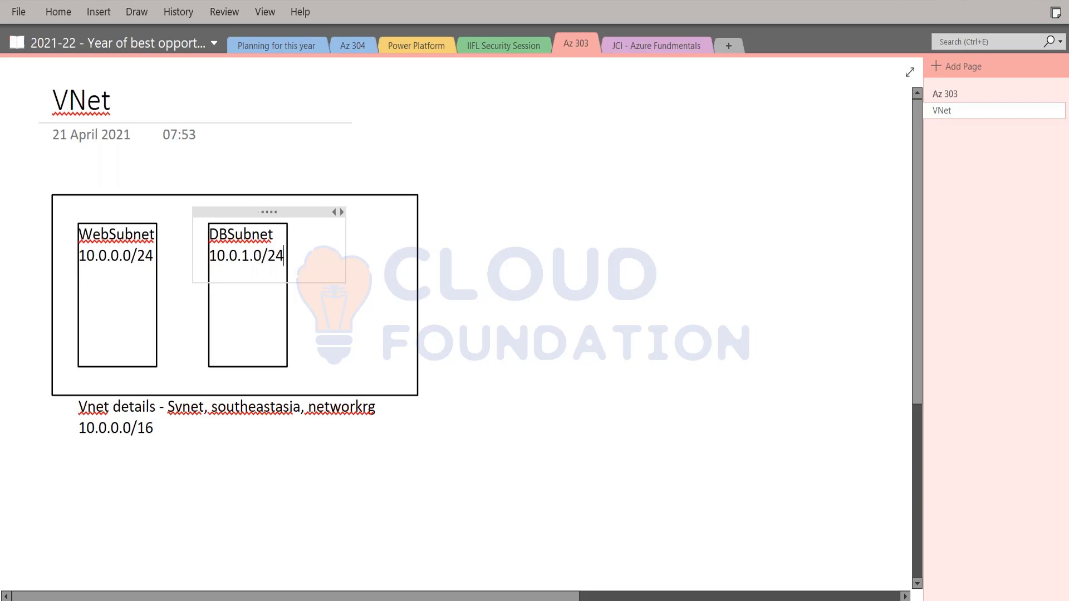
{"action": "left_click", "coordinate": [418, 299]}
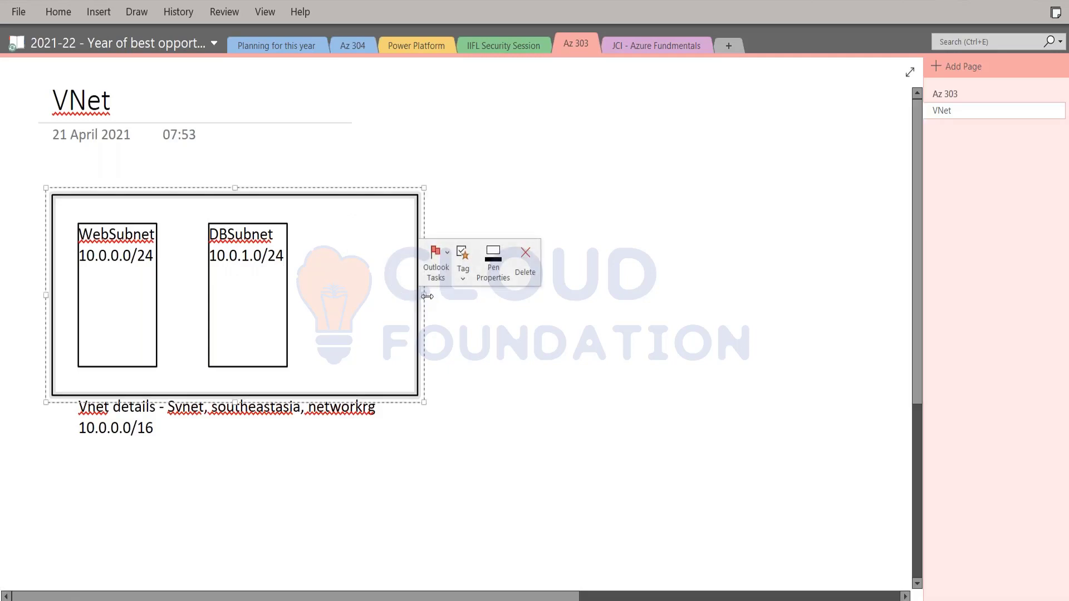
Narrow the outer VNet box from the right, then return to the PowerPoint slide show
{"action": "left_click_drag", "start_coordinate": [418, 295], "coordinate": [373, 296]}
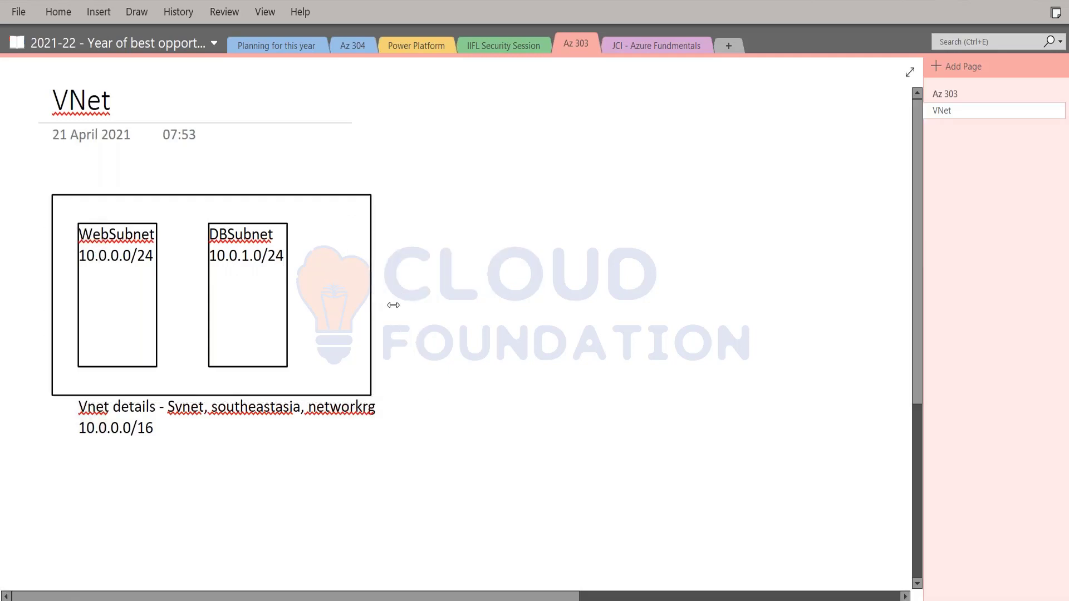
{"action": "left_click", "coordinate": [484, 299]}
{"action": "key", "text": "alt+Tab"}
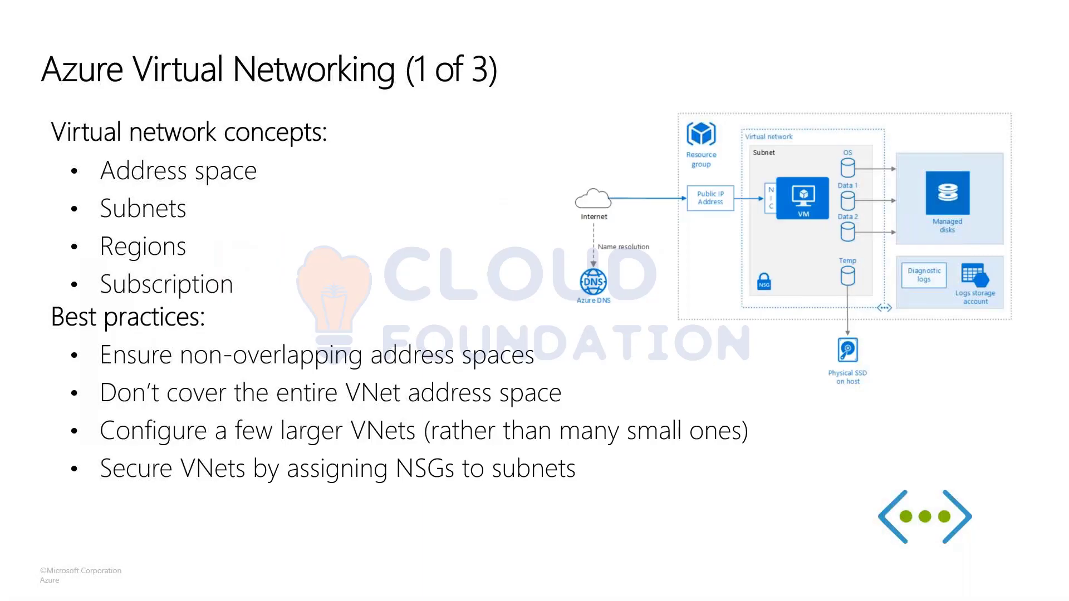